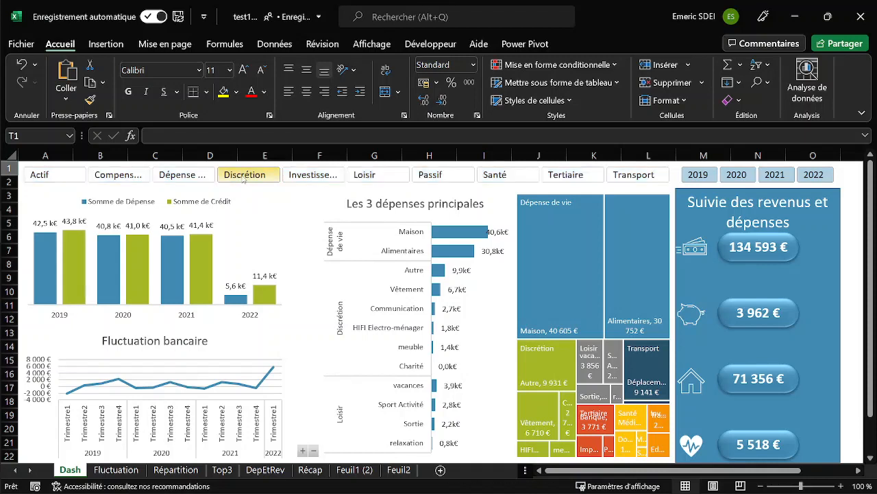
Try the dashboard slicers with the Discrétion category, year 2022, and years 2019 and 2022 together, clearing the filters after each check.
{"action": "left_click_drag", "start_coordinate": [91, 170], "coordinate": [65, 173]}
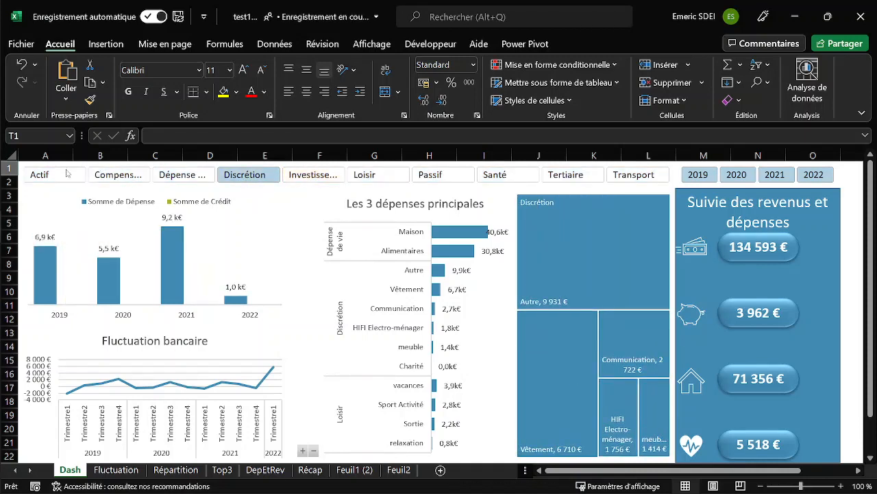
{"action": "left_click", "coordinate": [625, 175], "text": "shift"}
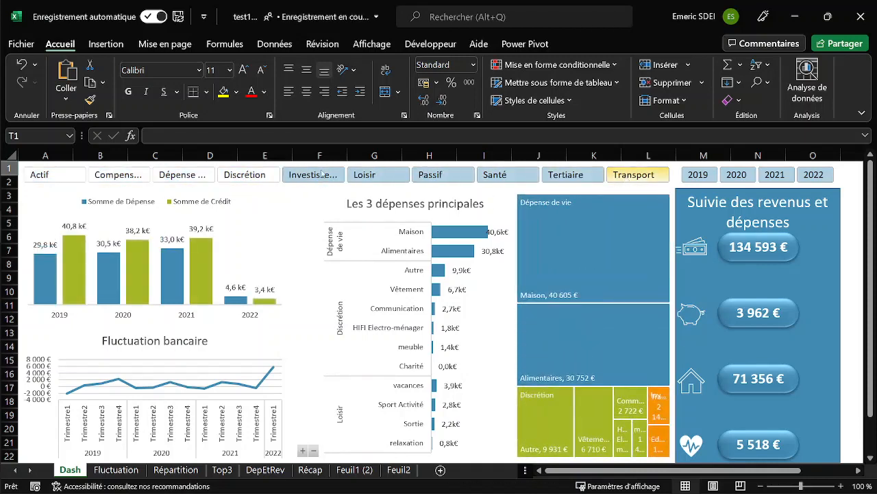
{"action": "left_click", "coordinate": [814, 177]}
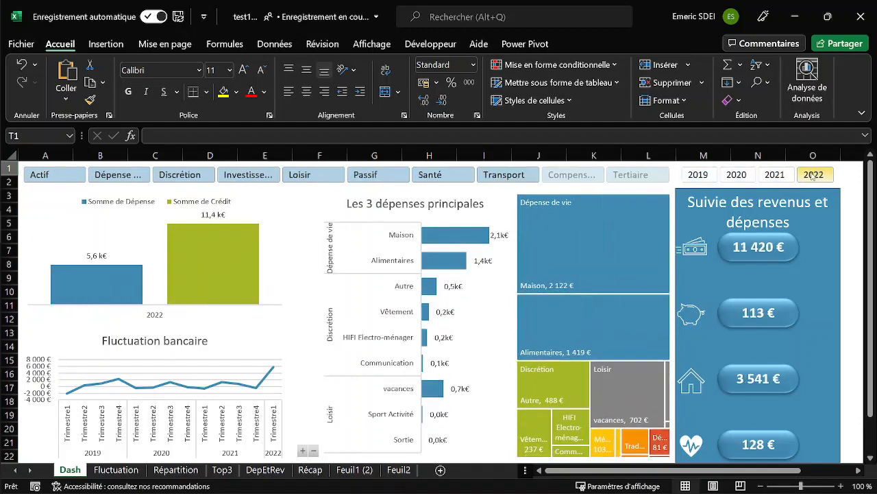
{"action": "left_click", "coordinate": [699, 176], "text": "ctrl"}
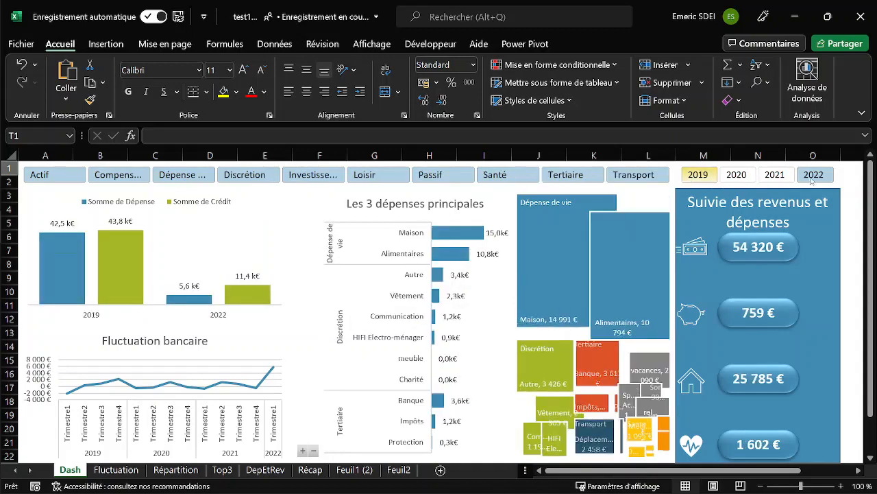
{"action": "left_click", "coordinate": [811, 177], "text": "shift"}
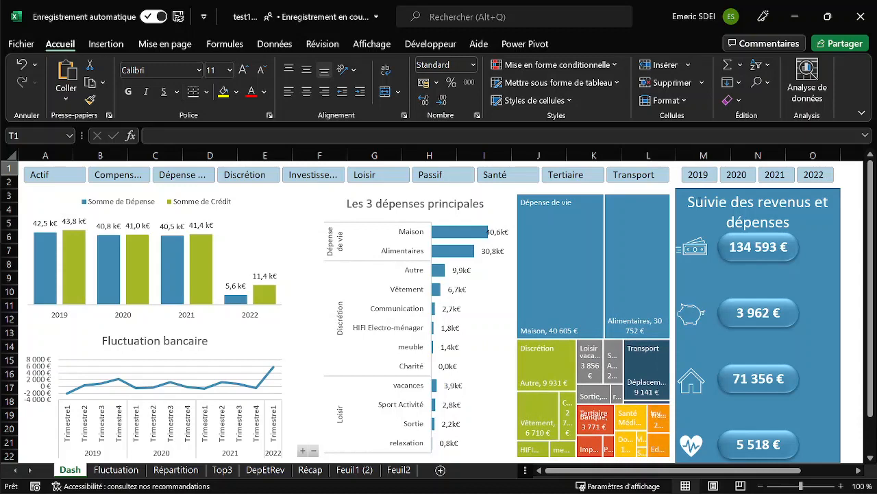
Switch to the other workbook and review the Détail, Sous catégorie, Catégorie and Type columns of the category table on Feuil2.
{"action": "left_click", "coordinate": [795, 18]}
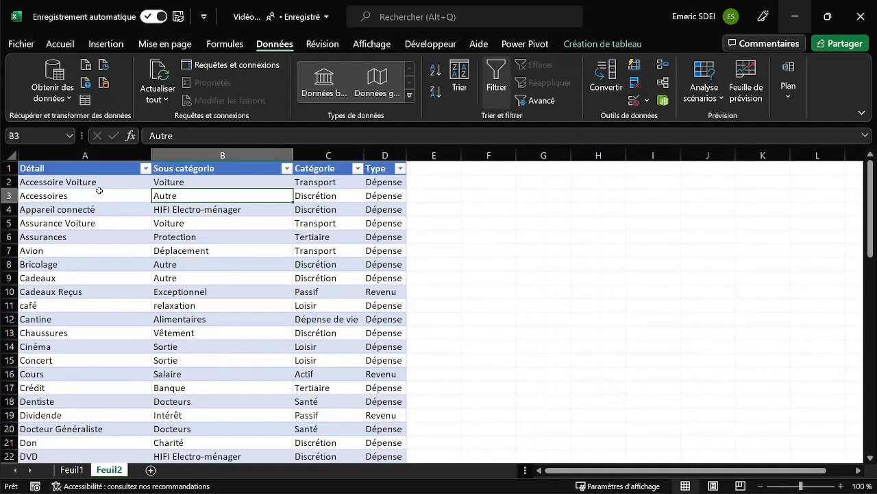
{"action": "left_click", "coordinate": [95, 183]}
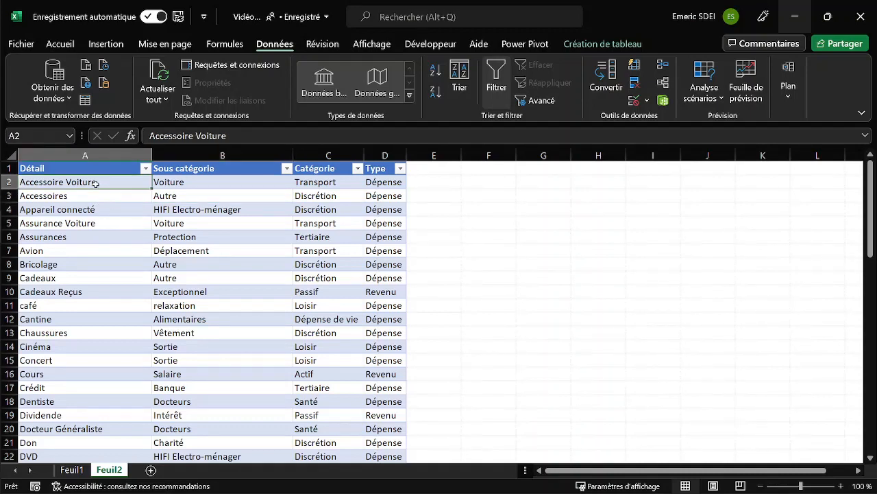
{"action": "left_click", "coordinate": [205, 180]}
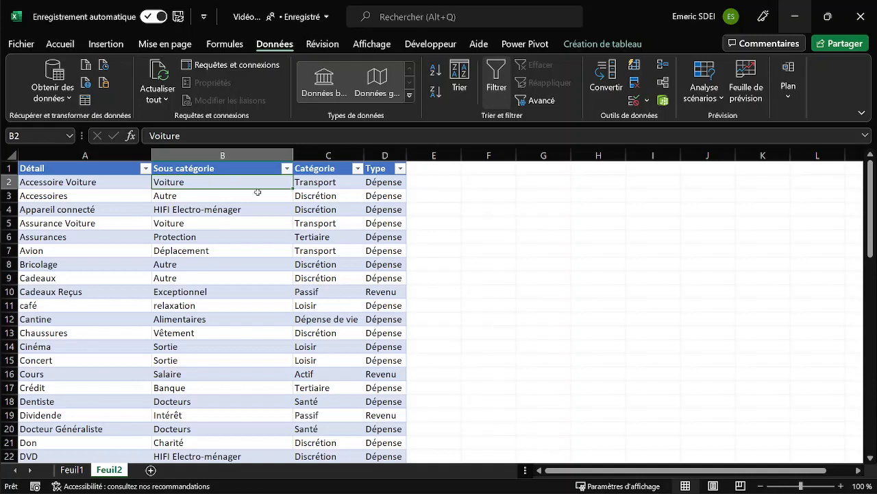
{"action": "left_click", "coordinate": [325, 182]}
{"action": "left_click", "coordinate": [383, 182]}
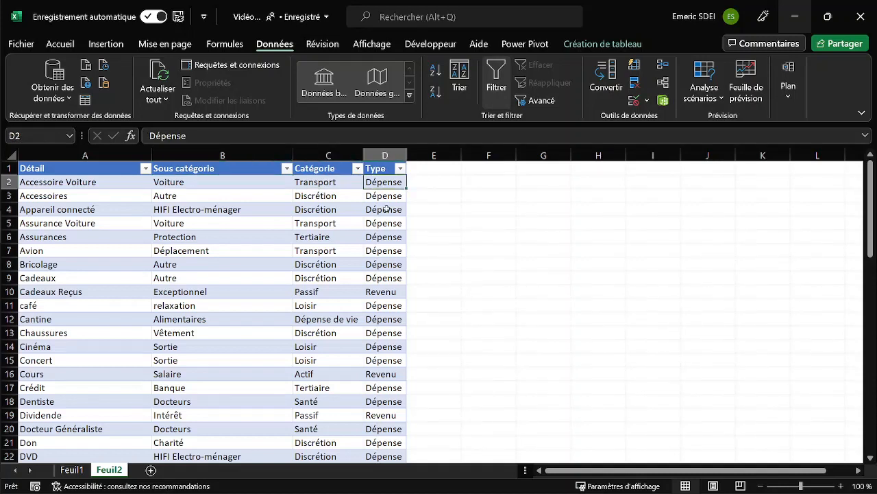
{"action": "left_click_drag", "start_coordinate": [387, 277], "coordinate": [398, 390]}
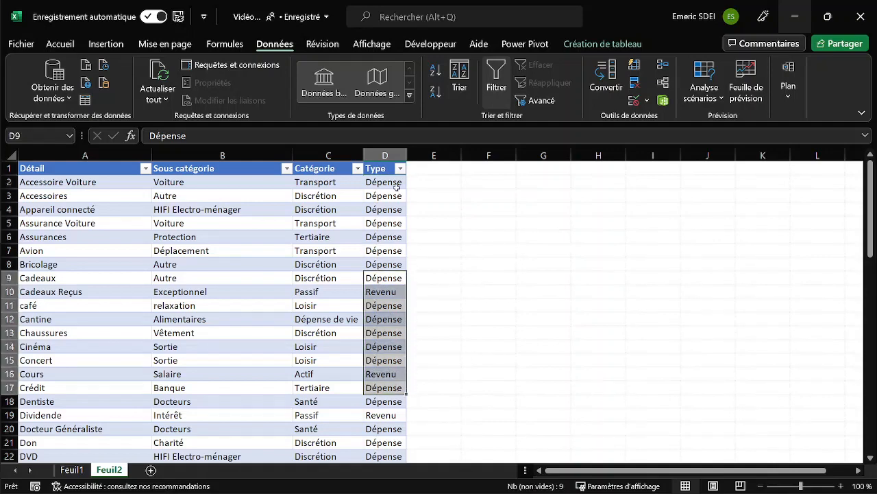
{"action": "left_click", "coordinate": [396, 186]}
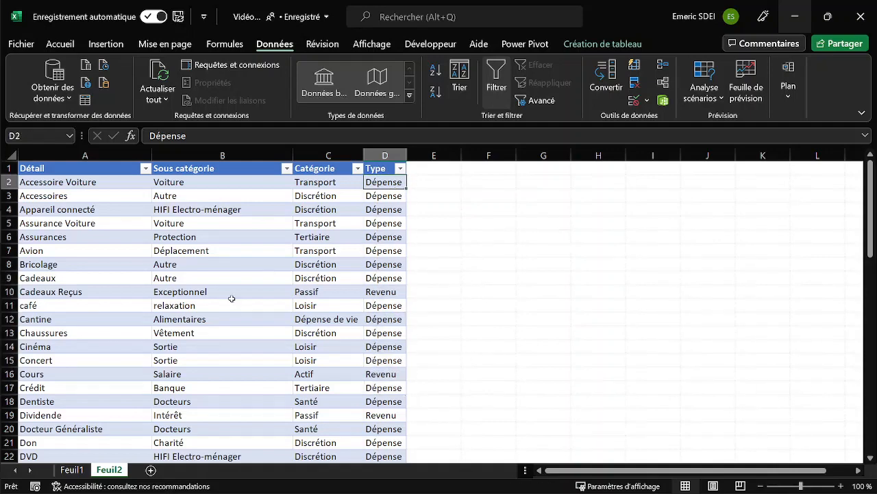
Open Feuil1 and inspect the first transaction's Détail entry and its Sous catégorie and Catégorie lookup formulas.
{"action": "left_click", "coordinate": [79, 472]}
{"action": "left_click", "coordinate": [92, 290]}
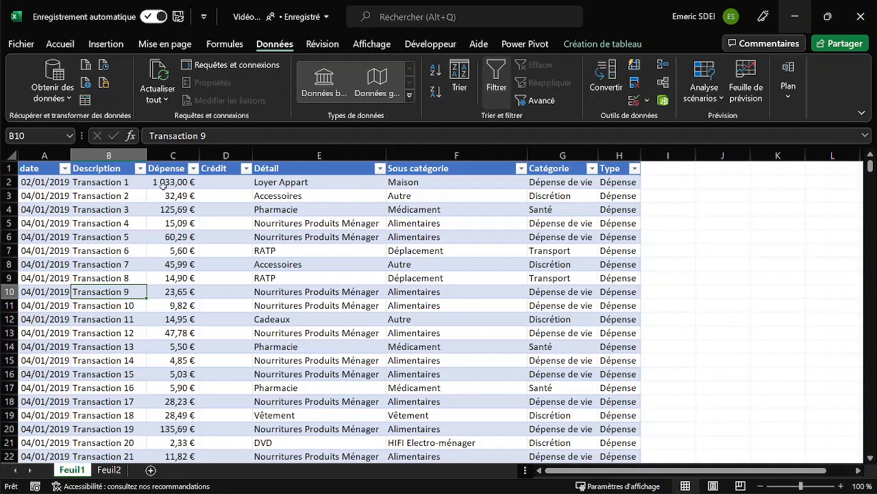
{"action": "left_click", "coordinate": [279, 182]}
{"action": "left_click", "coordinate": [417, 182]}
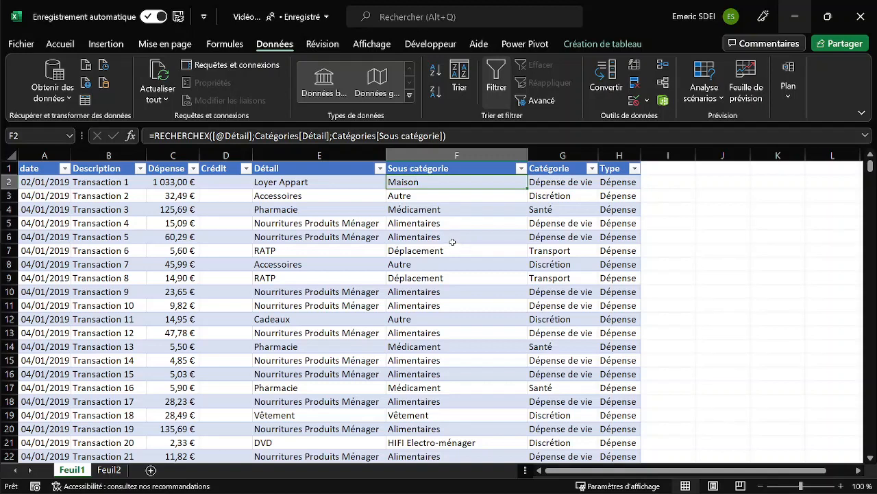
{"action": "left_click", "coordinate": [564, 183]}
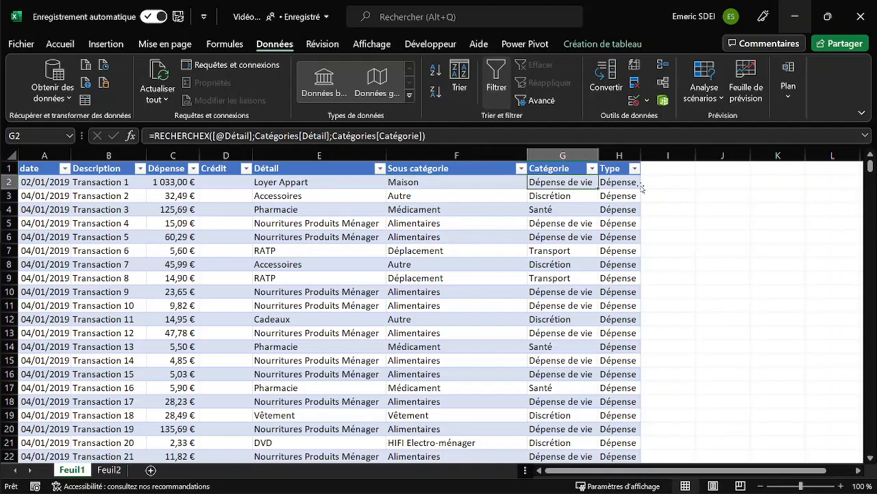
Try Ophtalmo as the first transaction's Détail, check the dependent Sous catégorie formula, and undo the change.
{"action": "left_click", "coordinate": [304, 182]}
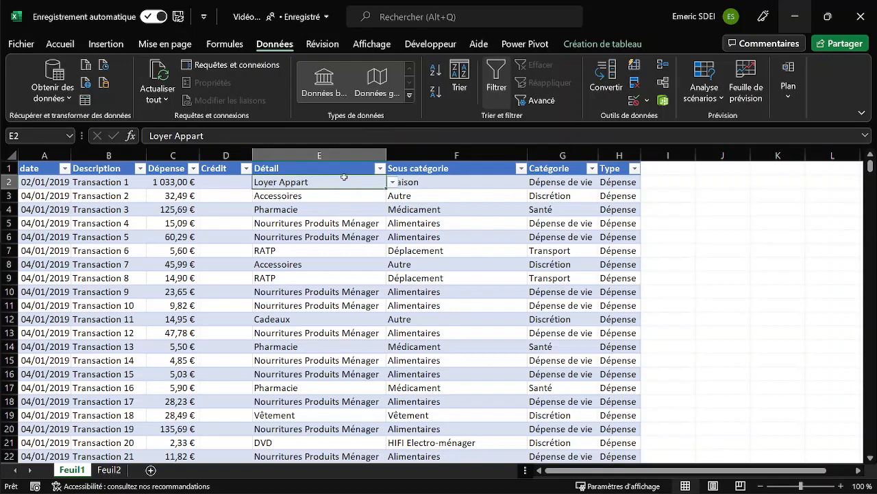
{"action": "left_click", "coordinate": [393, 184]}
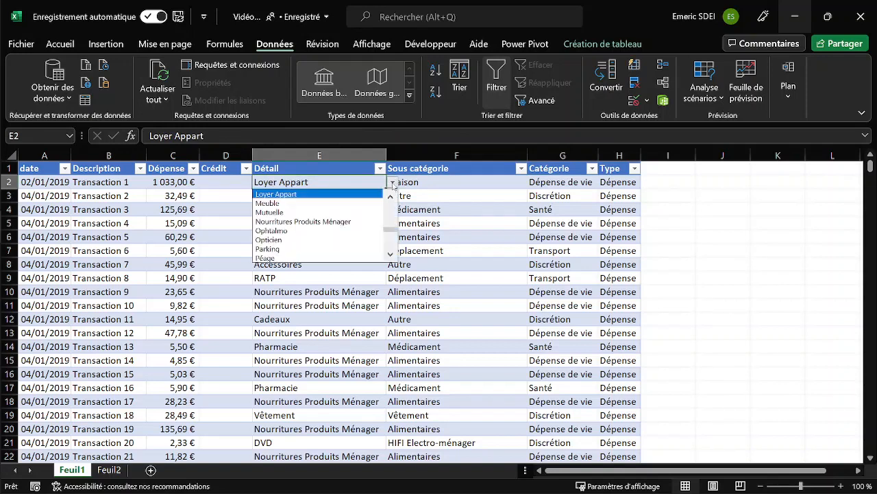
{"action": "left_click", "coordinate": [285, 231]}
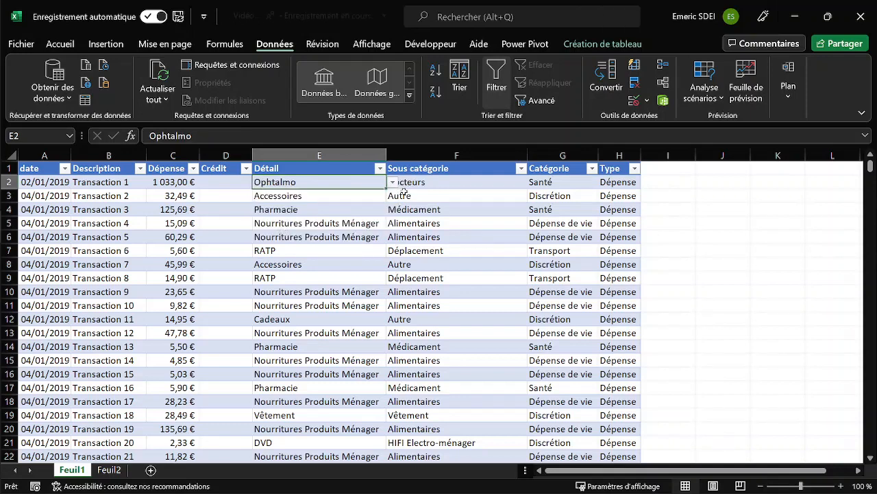
{"action": "left_click", "coordinate": [427, 181]}
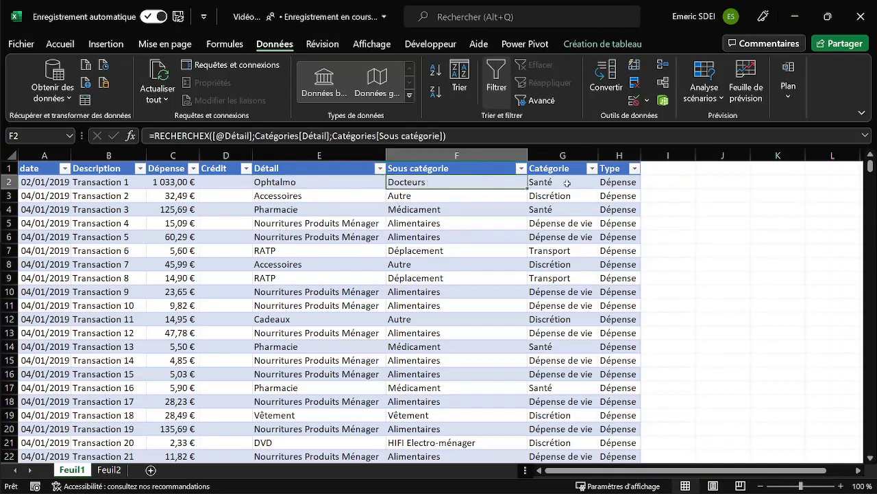
{"action": "left_click", "coordinate": [371, 181]}
{"action": "left_click", "coordinate": [392, 183]}
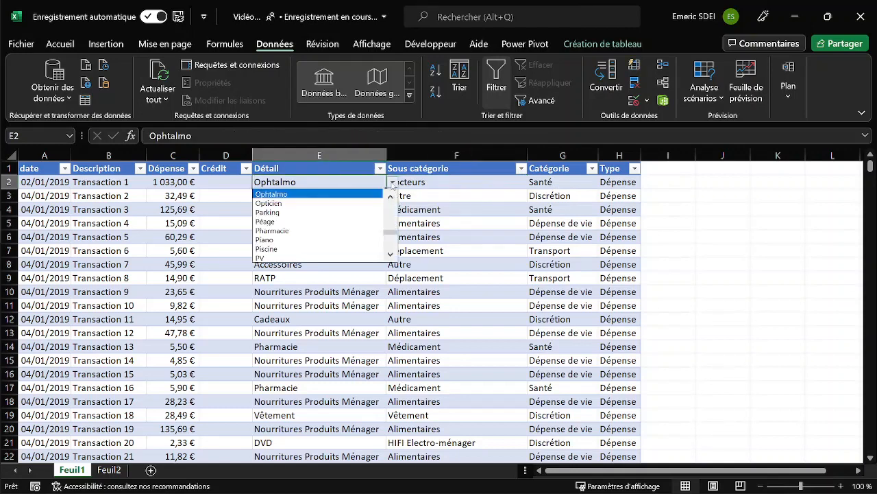
{"action": "left_click", "coordinate": [348, 193]}
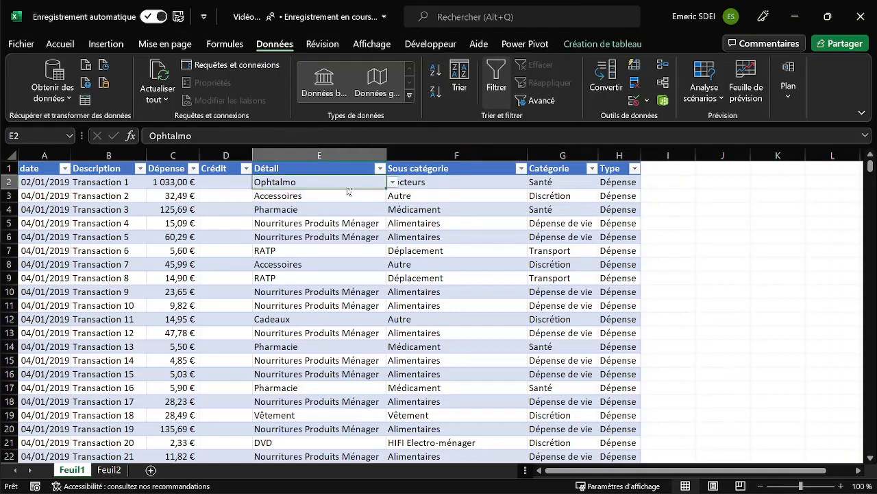
{"action": "key", "text": "ctrl+z"}
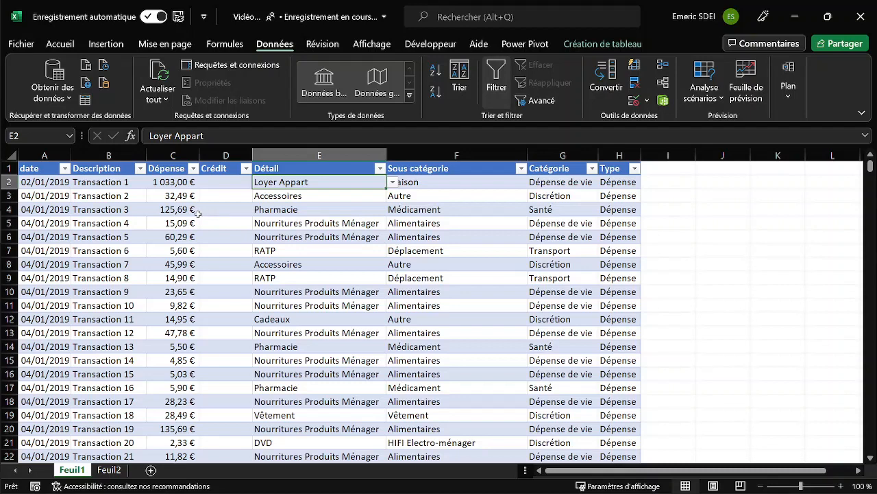
Review the Dépense amounts and find the first filled entry in the Crédit column, returning to that column's header.
{"action": "left_click", "coordinate": [174, 199]}
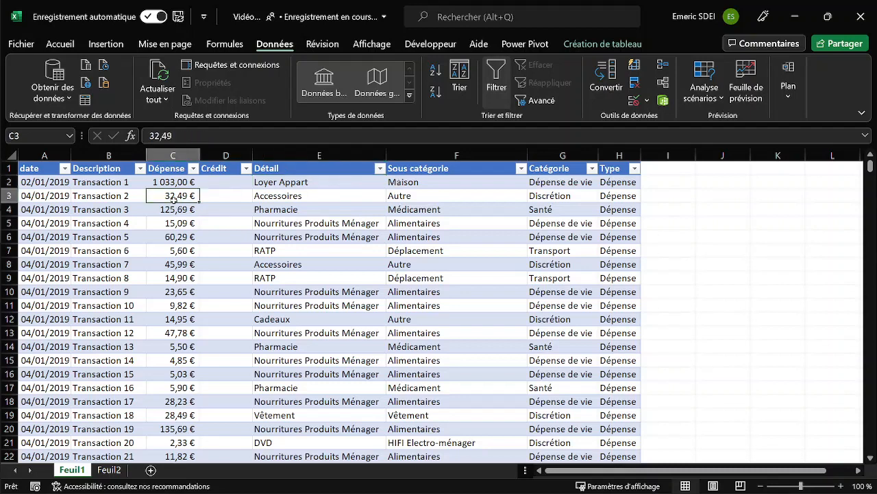
{"action": "left_click_drag", "start_coordinate": [175, 182], "coordinate": [190, 292]}
{"action": "left_click", "coordinate": [217, 219]}
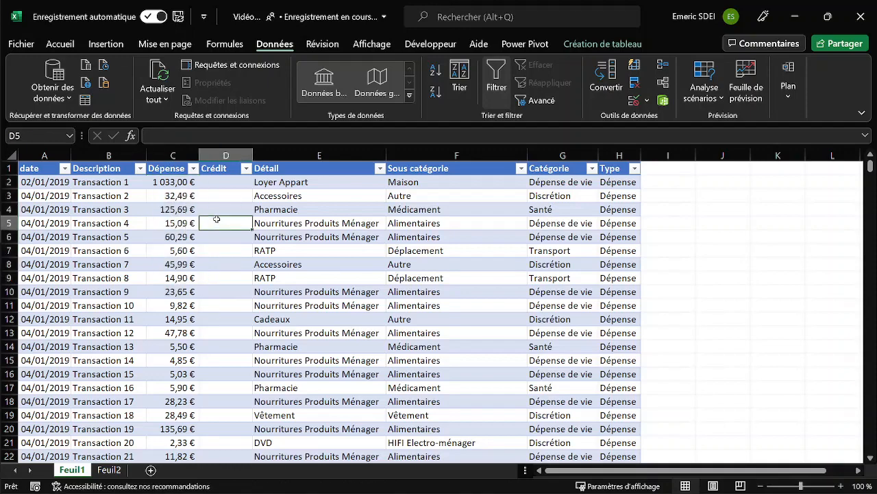
{"action": "key", "text": "ctrl+Down"}
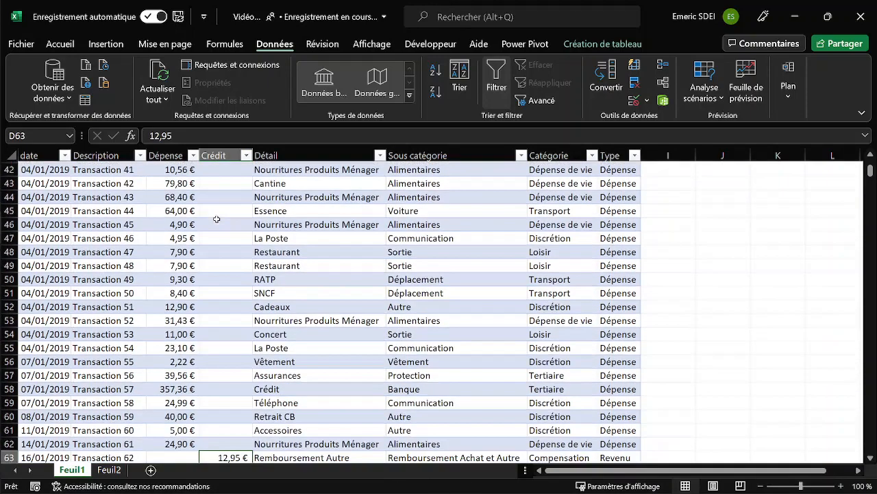
{"action": "key", "text": "ctrl+Up"}
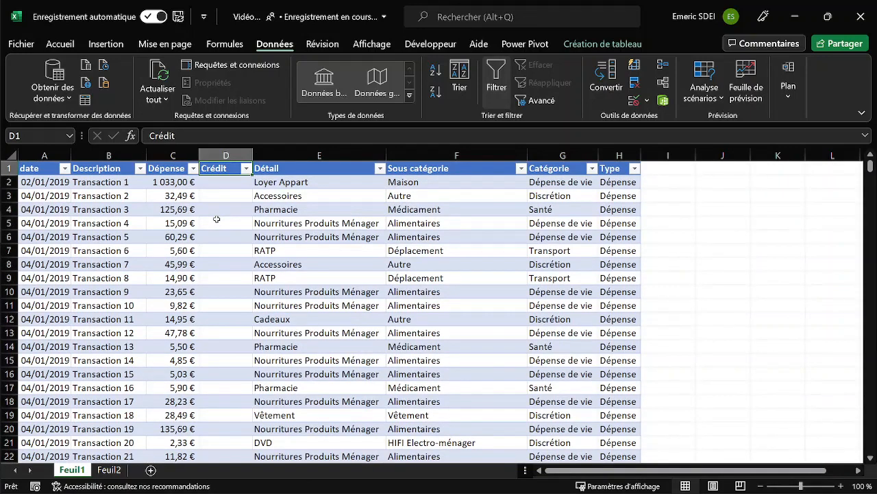
Select a cell inside the transactions table and add the PivotTable command to the Quick Access Toolbar.
{"action": "left_click", "coordinate": [180, 193]}
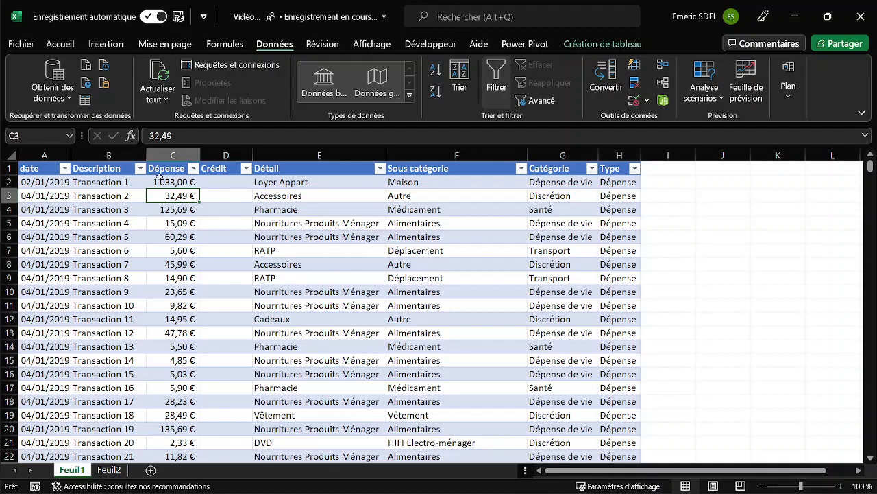
{"action": "left_click", "coordinate": [110, 44]}
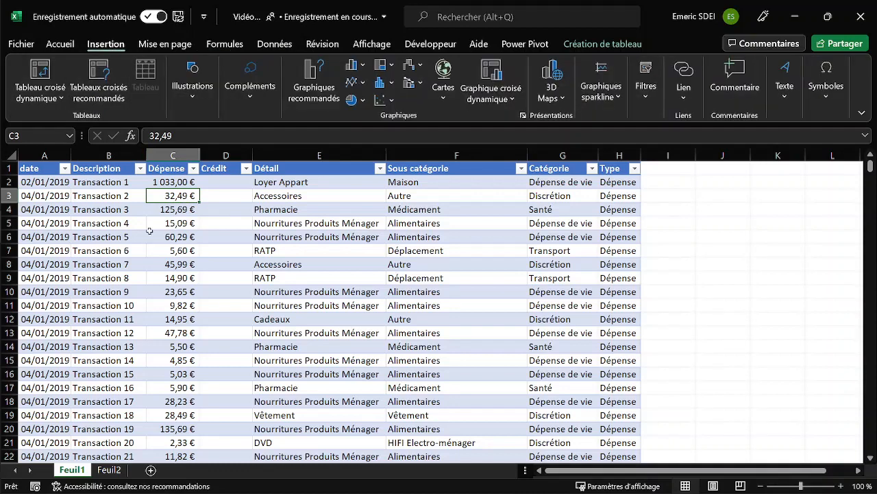
{"action": "right_click", "coordinate": [41, 70]}
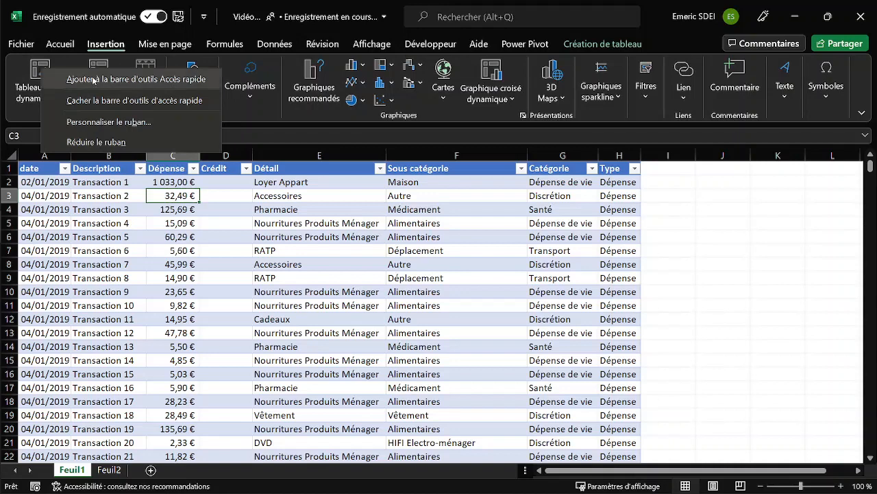
{"action": "left_click", "coordinate": [93, 79]}
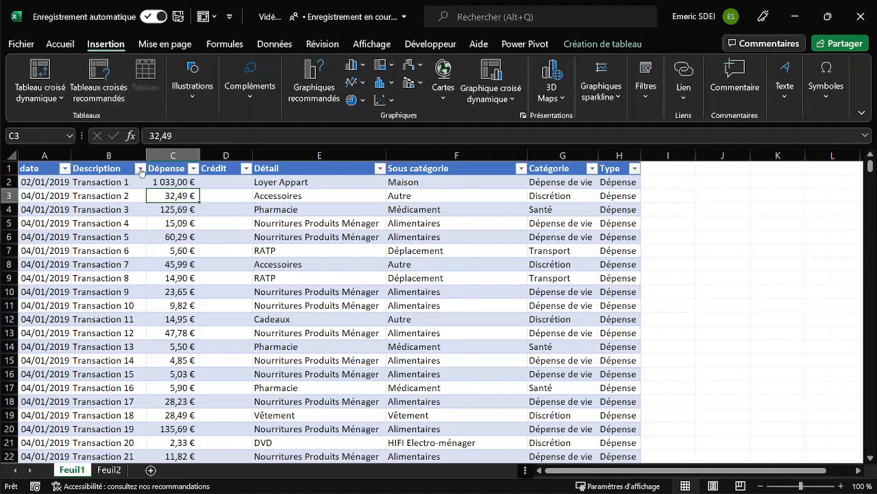
Create a PivotTable from the ListTransactions table on a new worksheet.
{"action": "key", "text": "alt"}
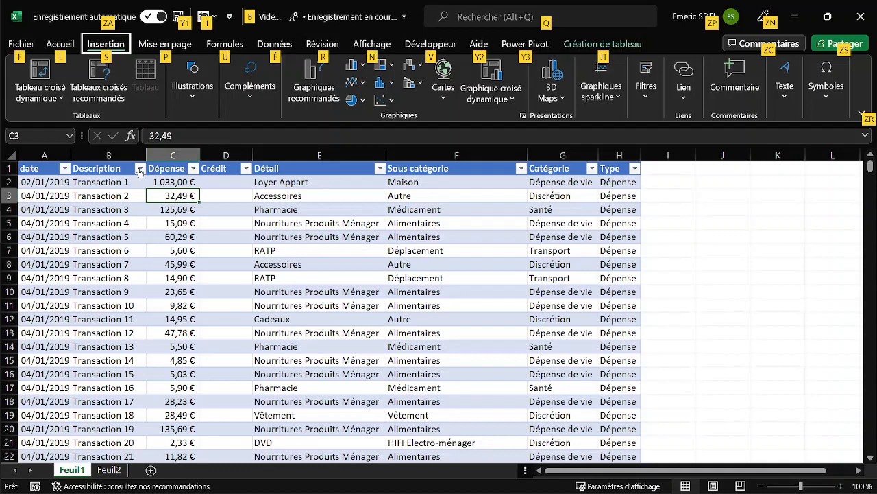
{"action": "key", "text": "1"}
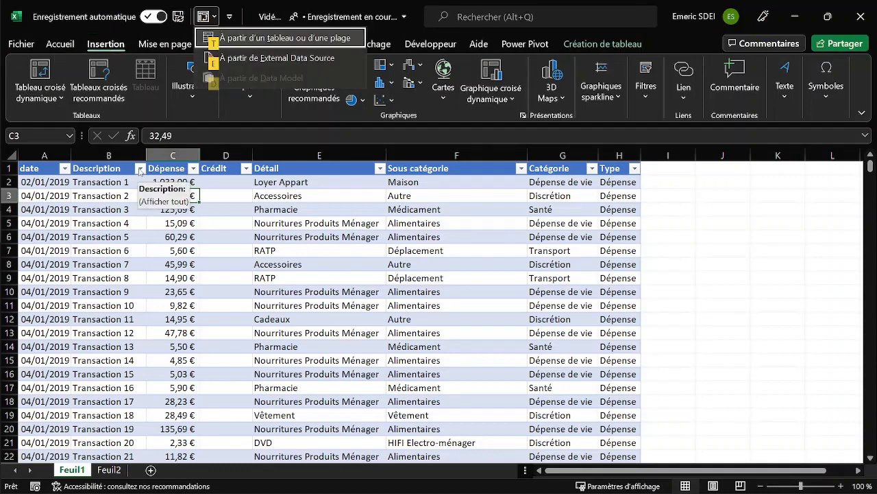
{"action": "key", "text": "Return"}
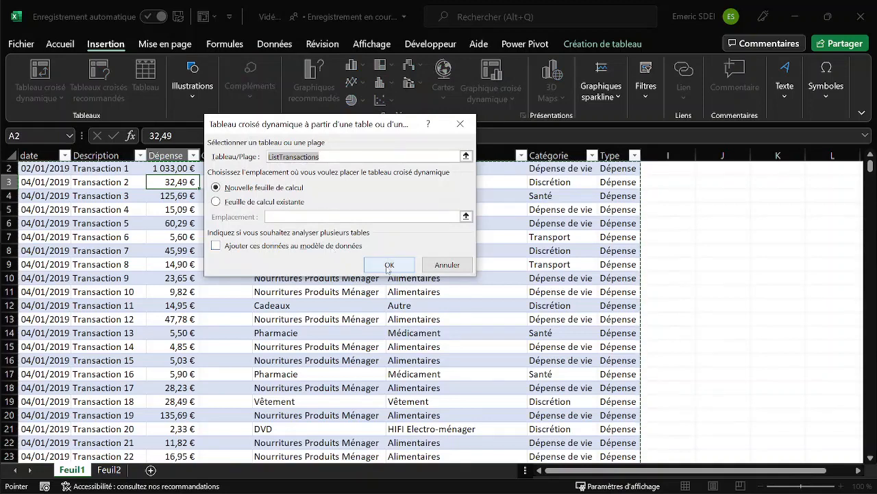
{"action": "left_click", "coordinate": [389, 268]}
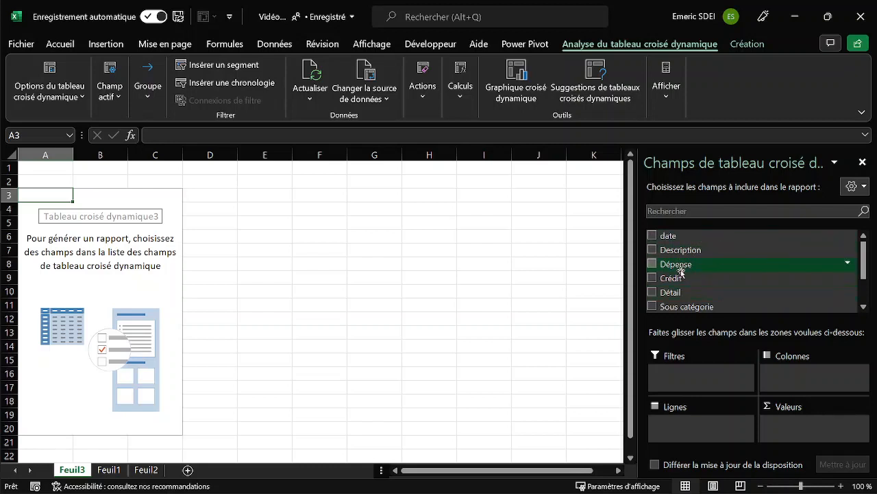
Place the Catégorie field in the PivotTable rows with Sous catégorie nested beneath it.
{"action": "scroll", "coordinate": [689, 283], "scroll_direction": "down", "scroll_amount": 1}
{"action": "left_click_drag", "start_coordinate": [683, 287], "coordinate": [693, 420]}
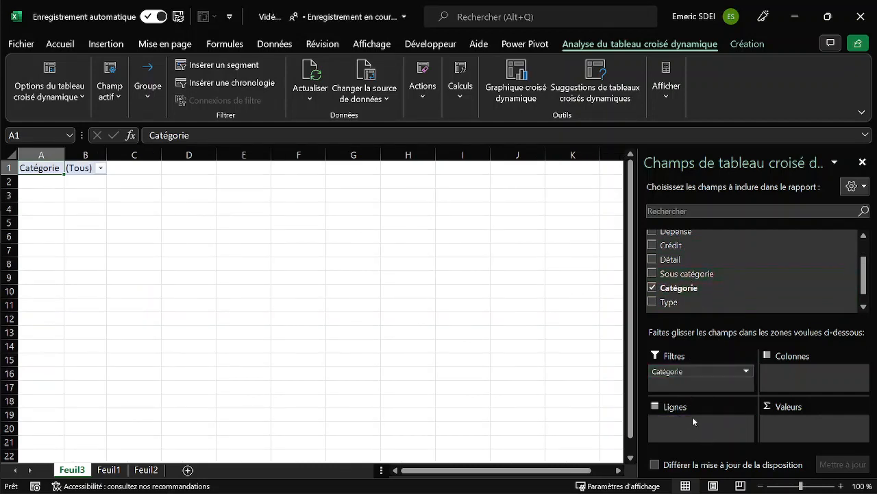
{"action": "left_click_drag", "start_coordinate": [684, 279], "coordinate": [706, 435]}
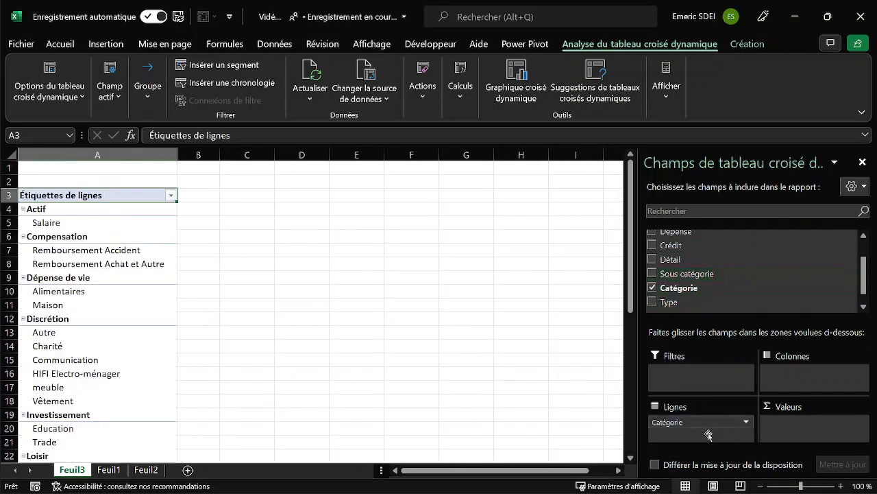
Add the Dépense field to the PivotTable values and the Type field to the report filters.
{"action": "left_click_drag", "start_coordinate": [670, 245], "coordinate": [830, 424]}
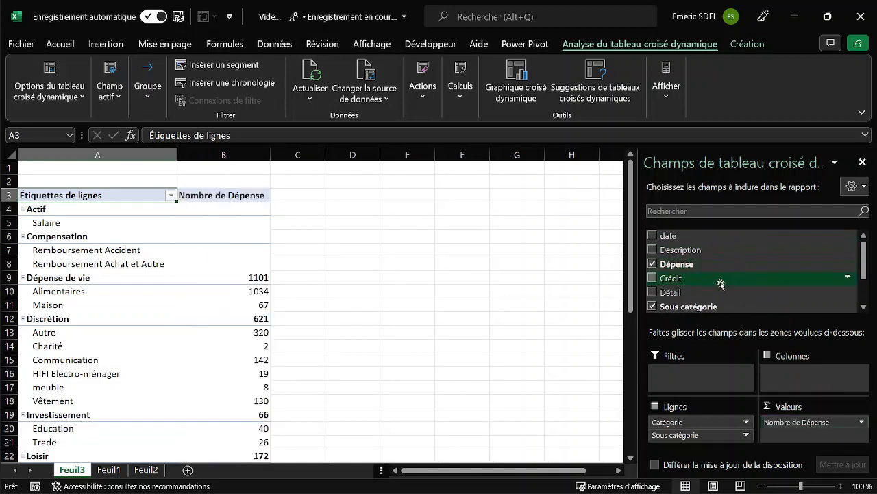
{"action": "scroll", "coordinate": [720, 283], "scroll_direction": "down", "scroll_amount": 1}
{"action": "left_click_drag", "start_coordinate": [665, 302], "coordinate": [702, 376]}
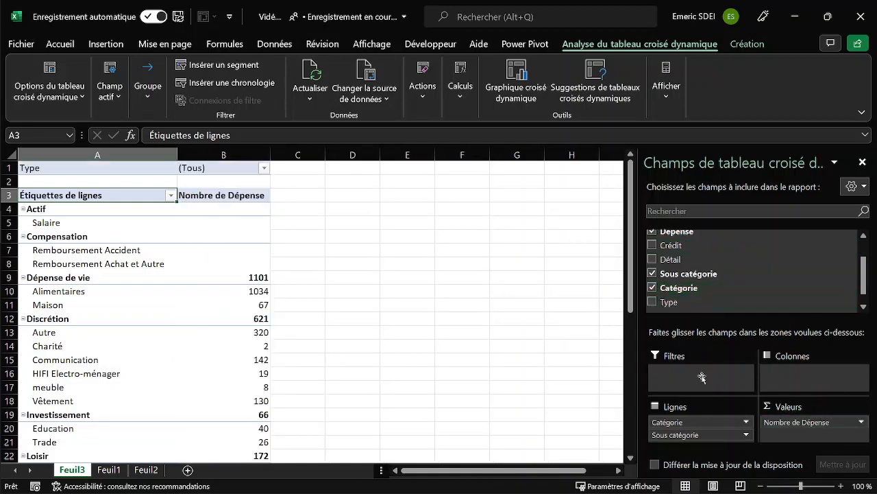
Filter the PivotTable's Type field to show only Dépense.
{"action": "left_click", "coordinate": [264, 168]}
{"action": "left_click", "coordinate": [134, 214]}
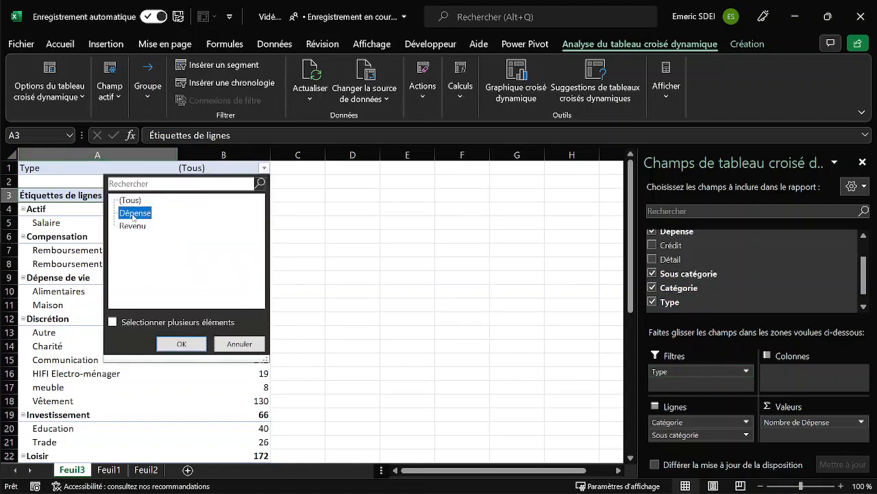
{"action": "left_click", "coordinate": [181, 343]}
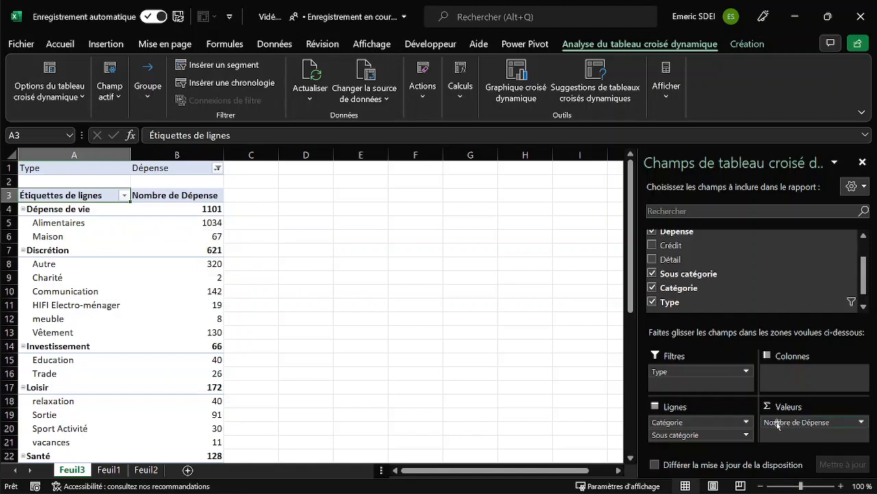
Change the calculation of the Dépense value field to Somme.
{"action": "left_click", "coordinate": [799, 422]}
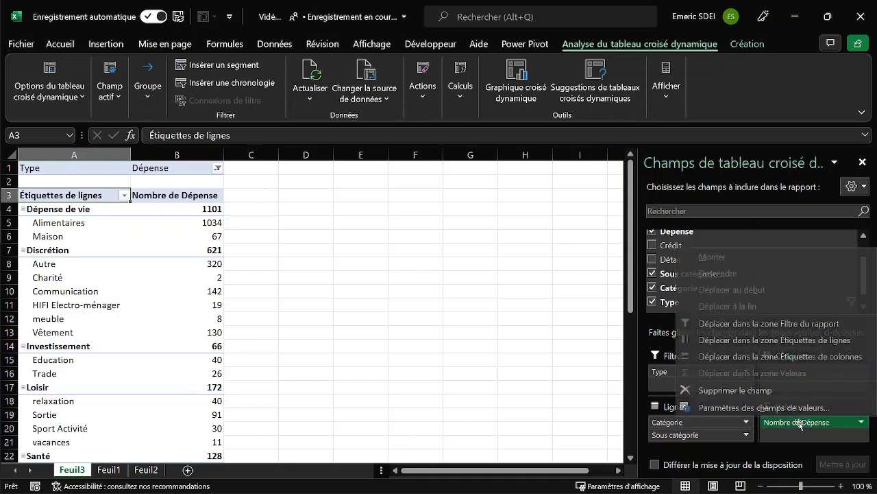
{"action": "left_click", "coordinate": [734, 409]}
{"action": "left_click", "coordinate": [413, 278]}
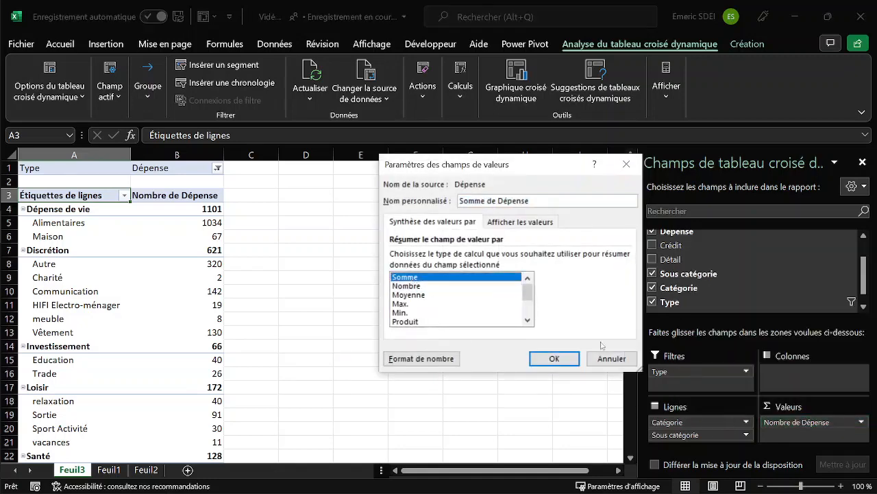
{"action": "left_click", "coordinate": [554, 359]}
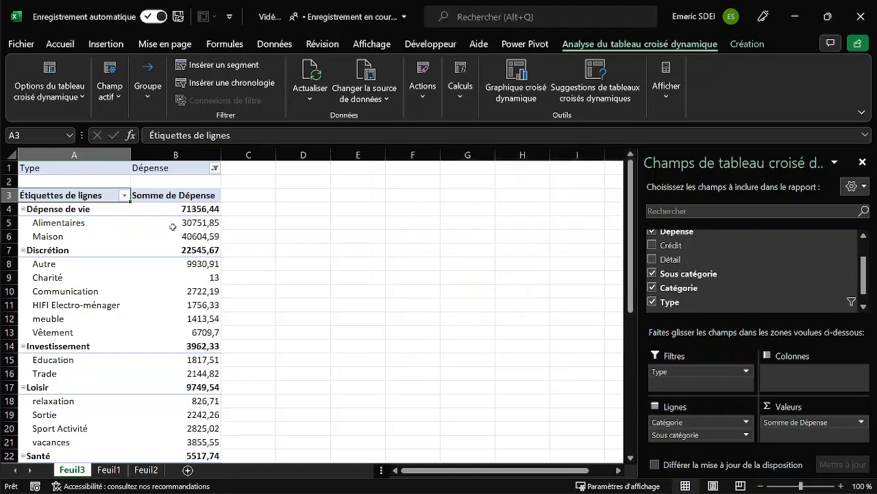
Format the Dépense value field as Monétaire with the € symbol and 0 decimal places.
{"action": "left_click", "coordinate": [186, 210]}
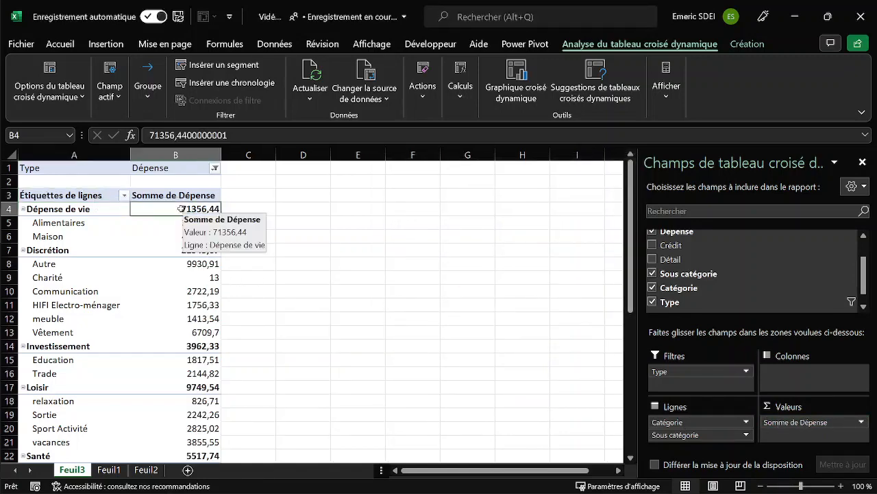
{"action": "right_click", "coordinate": [181, 209]}
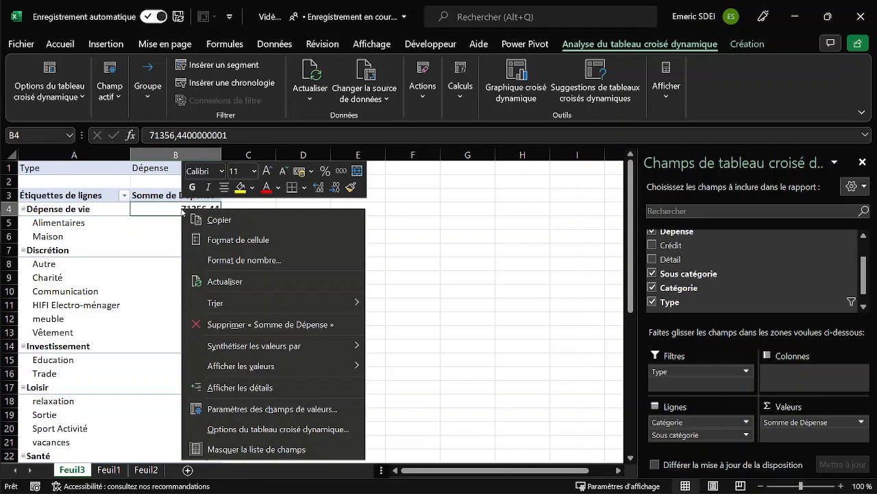
{"action": "left_click", "coordinate": [261, 260]}
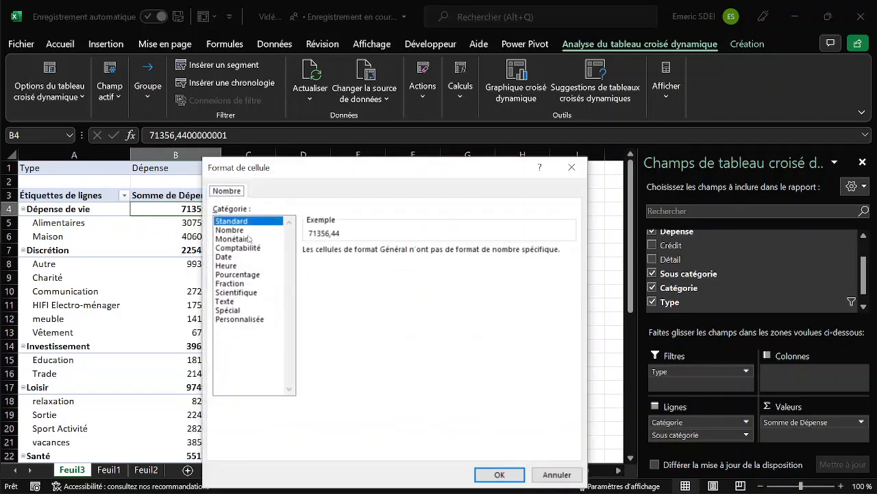
{"action": "left_click", "coordinate": [243, 239]}
{"action": "left_click", "coordinate": [423, 254]}
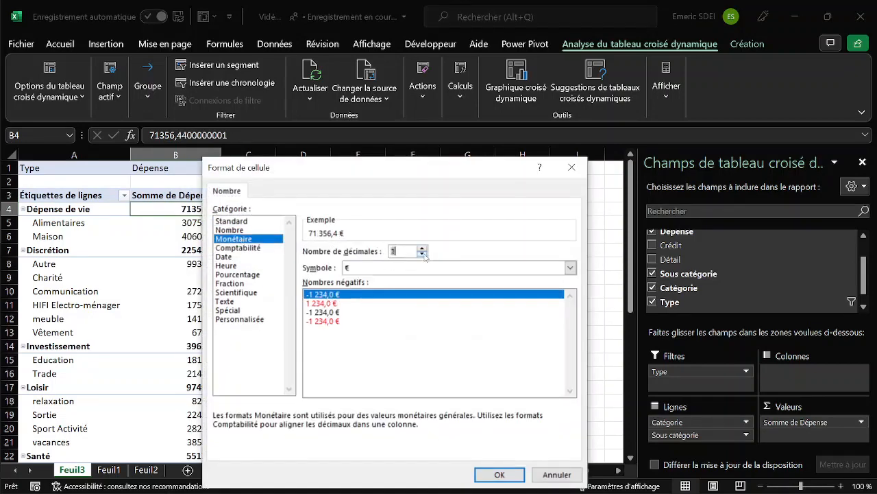
{"action": "left_click", "coordinate": [423, 255]}
{"action": "left_click", "coordinate": [507, 473]}
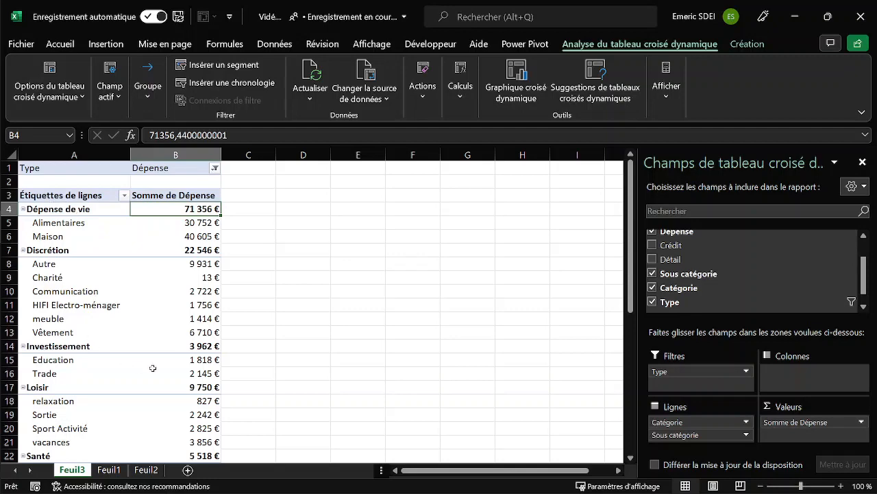
Turn off the subtotals in the expense PivotTable.
{"action": "left_click", "coordinate": [743, 44]}
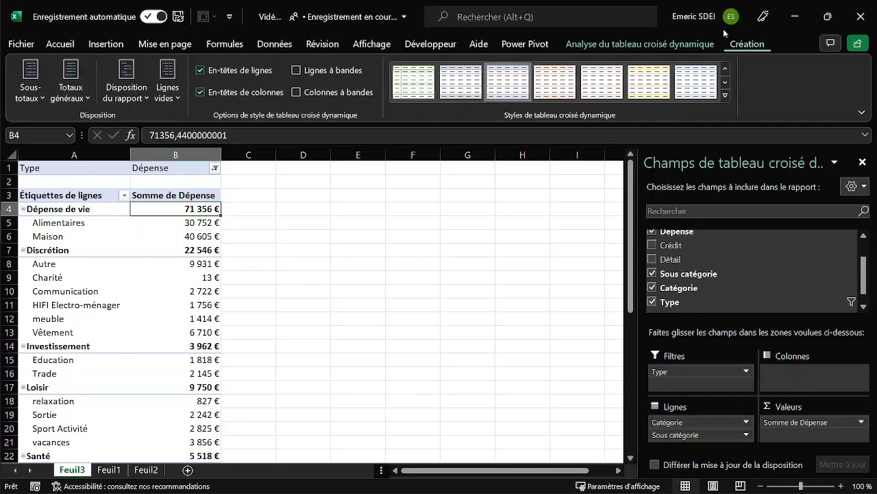
{"action": "left_click", "coordinate": [30, 86]}
{"action": "left_click", "coordinate": [83, 135]}
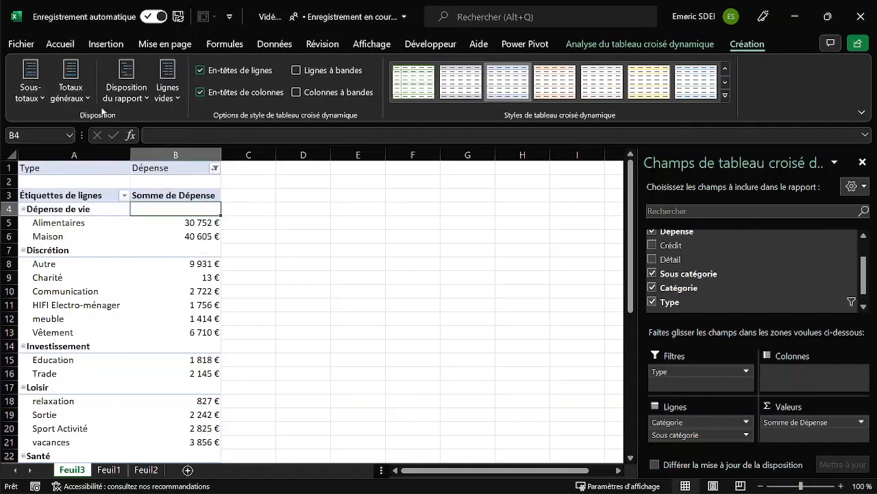
Display the PivotTable in tabular form and repeat all item labels for each category.
{"action": "left_click", "coordinate": [139, 84]}
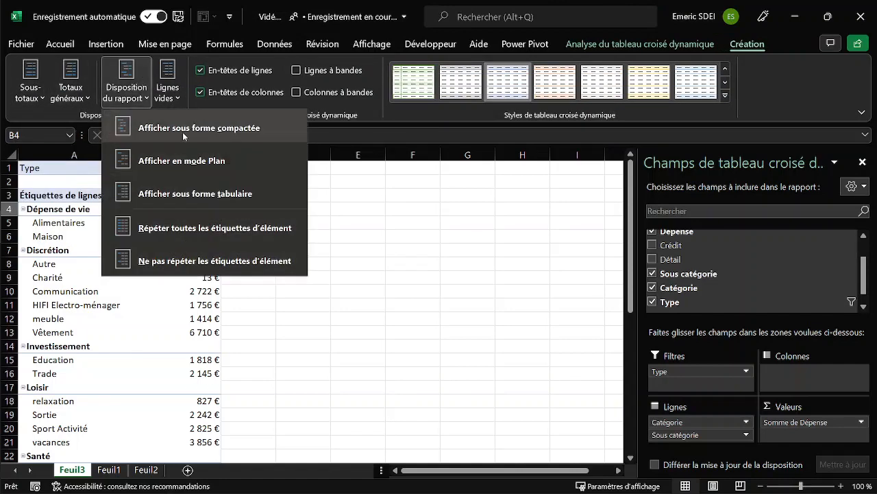
{"action": "left_click", "coordinate": [186, 195]}
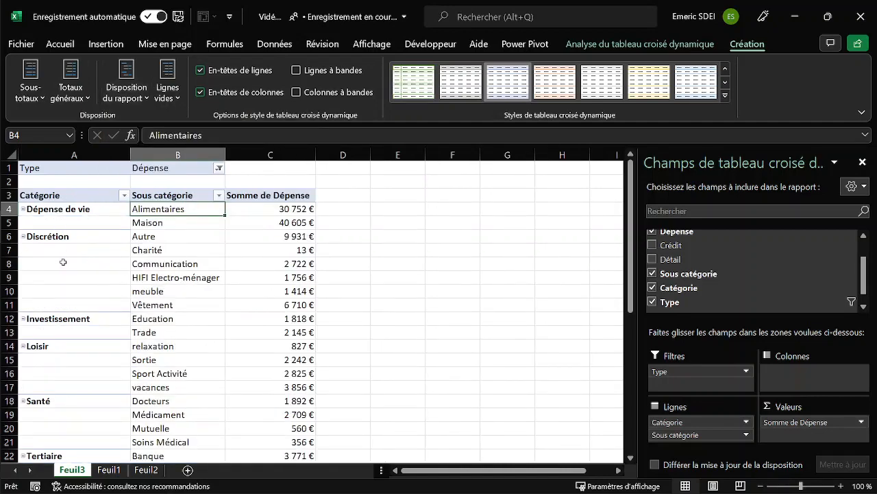
{"action": "left_click", "coordinate": [127, 96]}
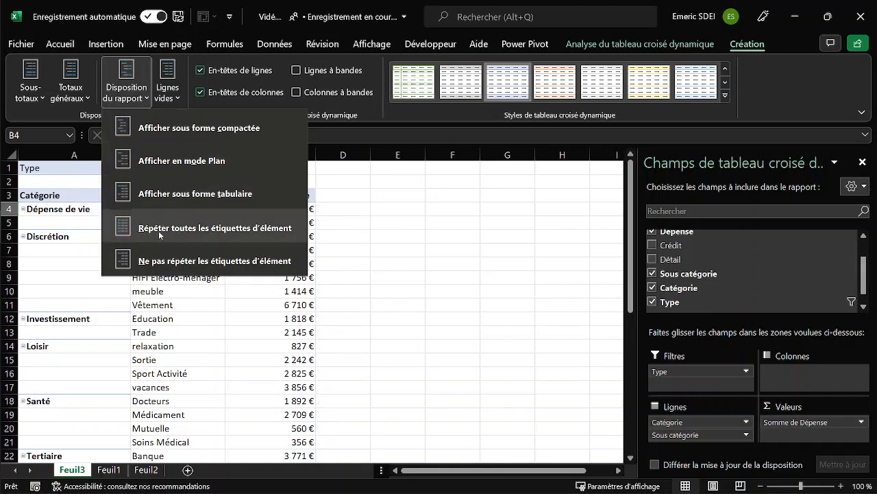
{"action": "left_click", "coordinate": [159, 231]}
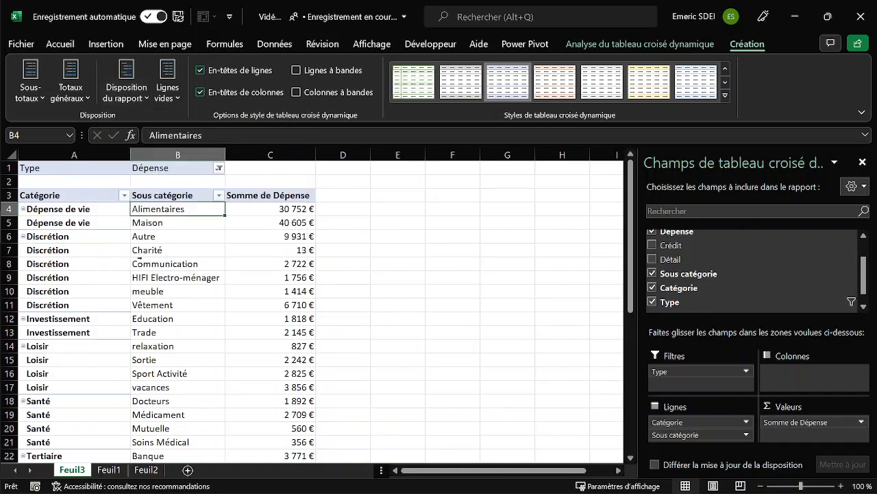
{"action": "left_click", "coordinate": [137, 262]}
{"action": "left_click", "coordinate": [102, 240]}
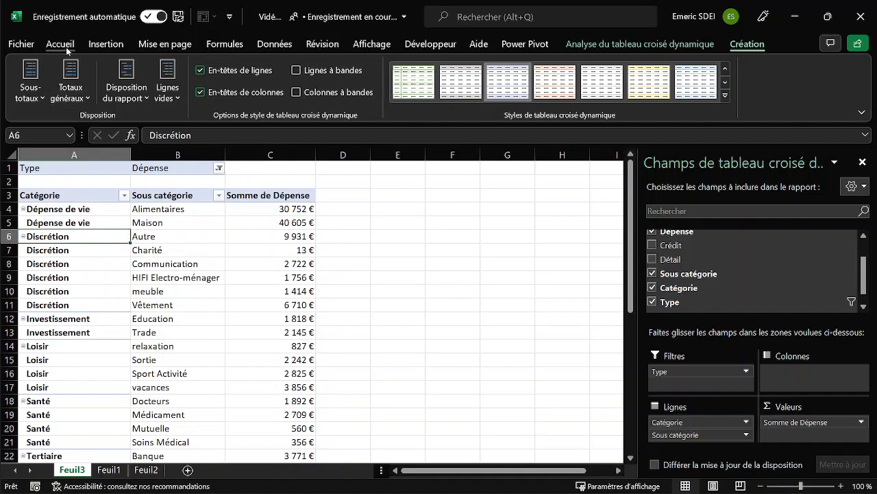
Copy the whole expense PivotTable, including its headers, and paste it as values below it starting at cell A33.
{"action": "left_click", "coordinate": [106, 45]}
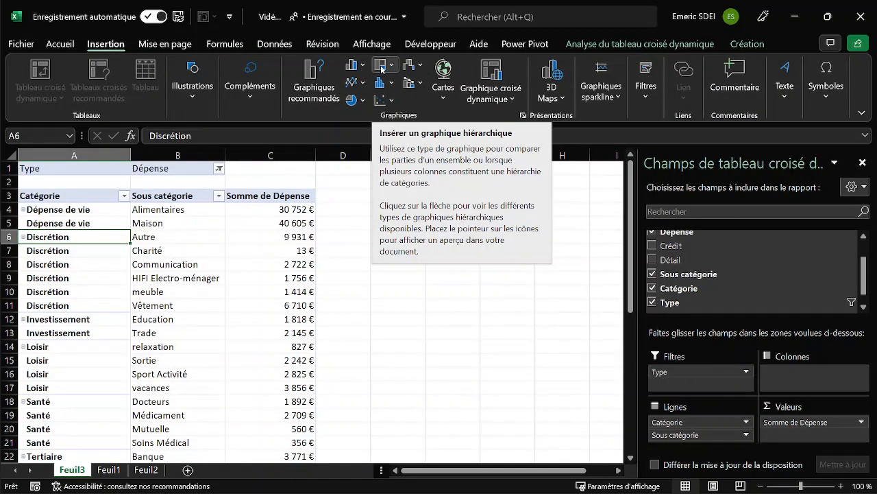
{"action": "left_click", "coordinate": [132, 237]}
{"action": "left_click", "coordinate": [75, 211]}
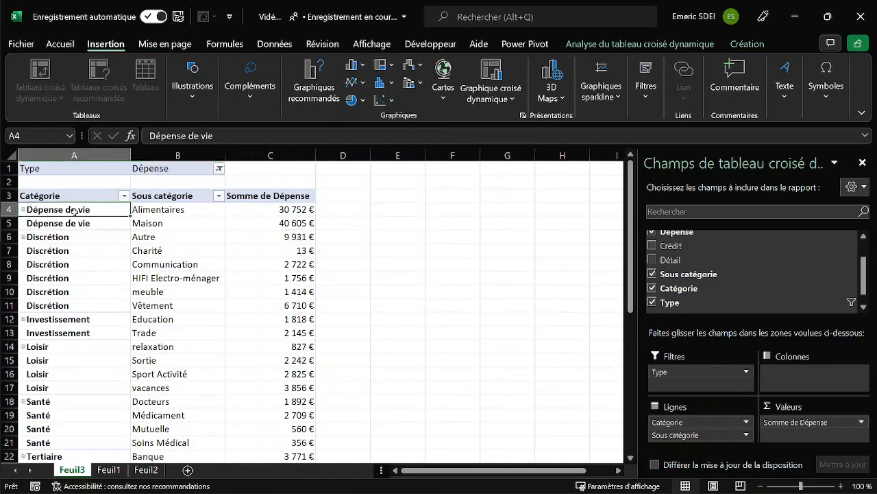
{"action": "key", "text": "ctrl+a"}
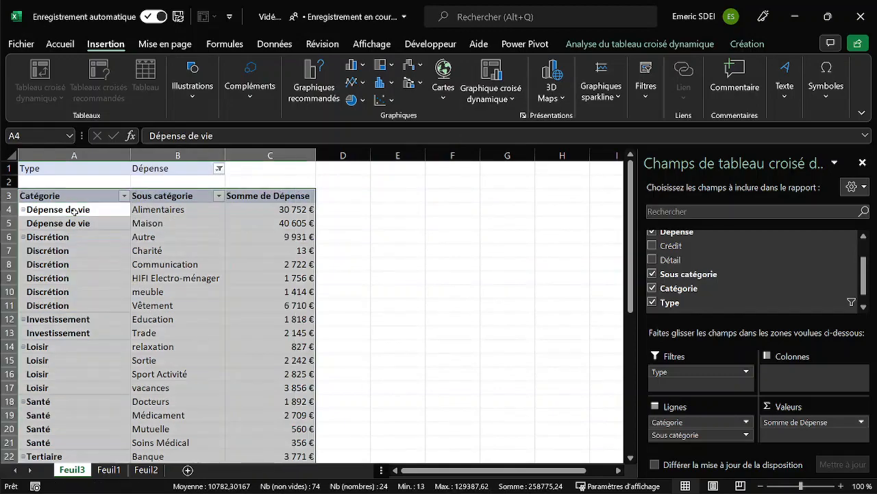
{"action": "key", "text": "ctrl+c"}
{"action": "key", "text": "ctrl+Down"}
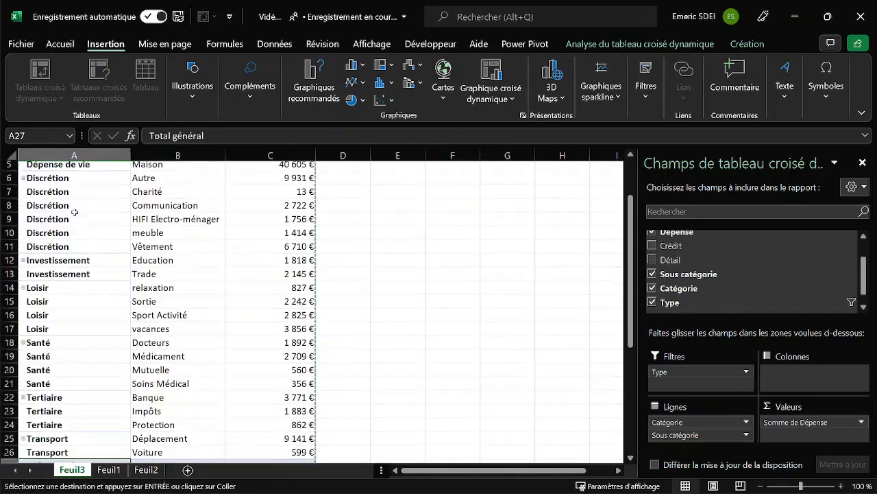
{"action": "key", "text": "Down"}
{"action": "key", "text": "Down"}
{"action": "key", "text": "Down"}
{"action": "key", "text": "Down"}
{"action": "key", "text": "Down"}
{"action": "key", "text": "Down"}
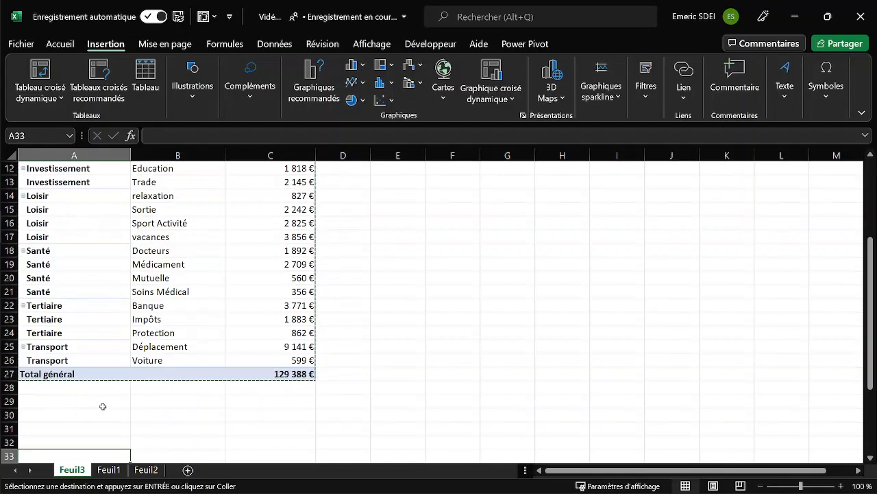
{"action": "scroll", "coordinate": [103, 406], "scroll_direction": "down", "scroll_amount": 2}
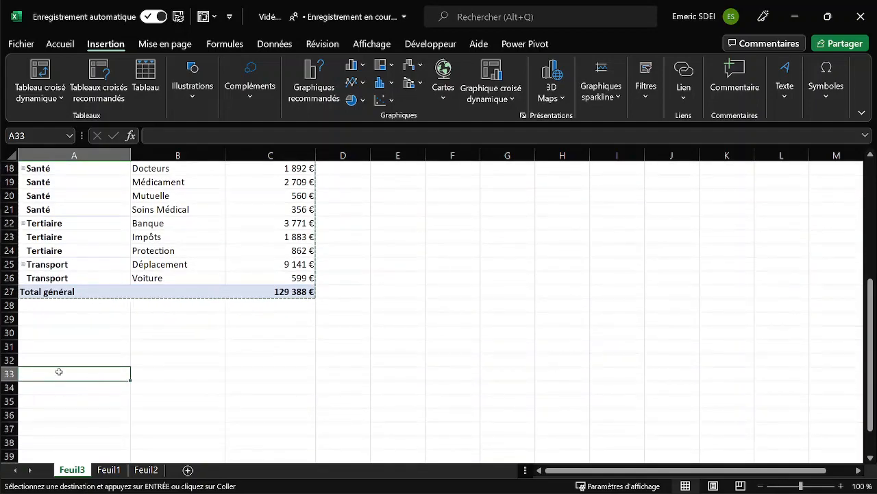
{"action": "right_click", "coordinate": [59, 373]}
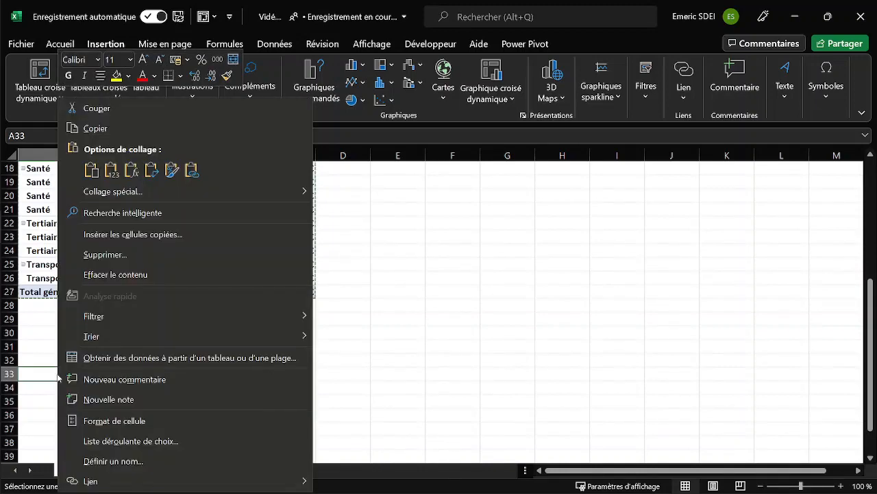
{"action": "left_click", "coordinate": [109, 171]}
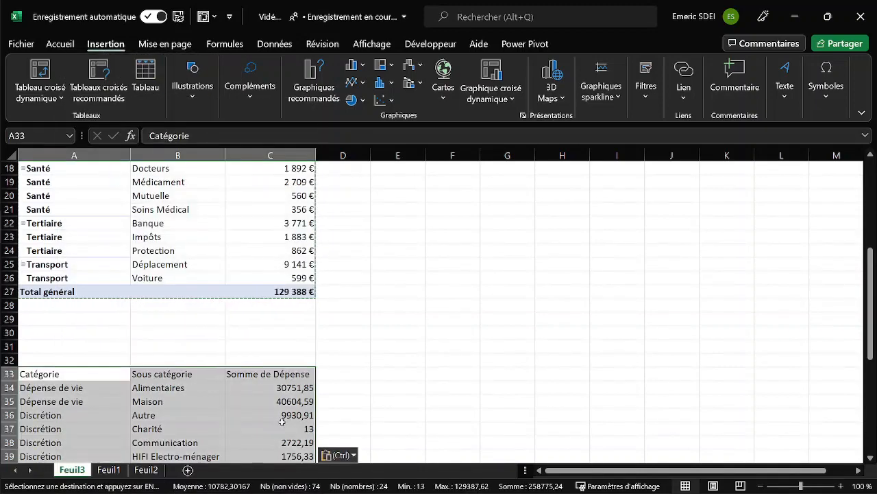
Turn off the PivotTable's grand totals for both rows and columns.
{"action": "left_click", "coordinate": [112, 250]}
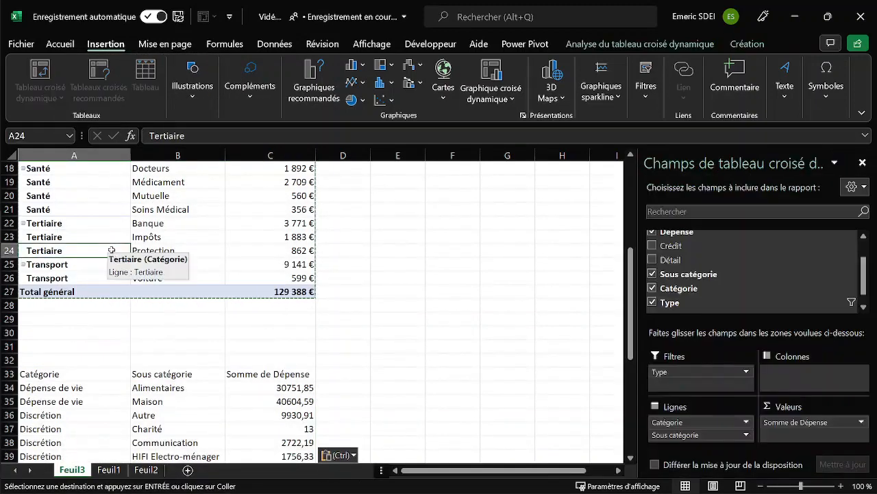
{"action": "left_click", "coordinate": [744, 44]}
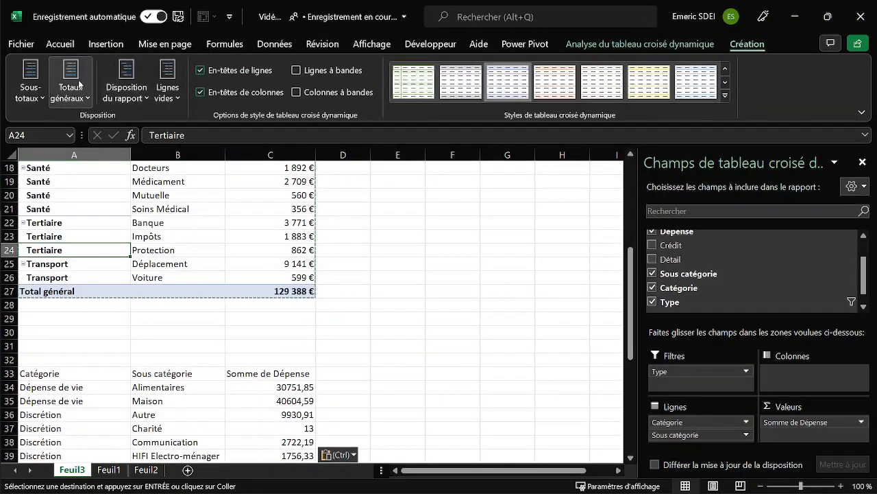
{"action": "left_click", "coordinate": [79, 83]}
{"action": "left_click", "coordinate": [76, 125]}
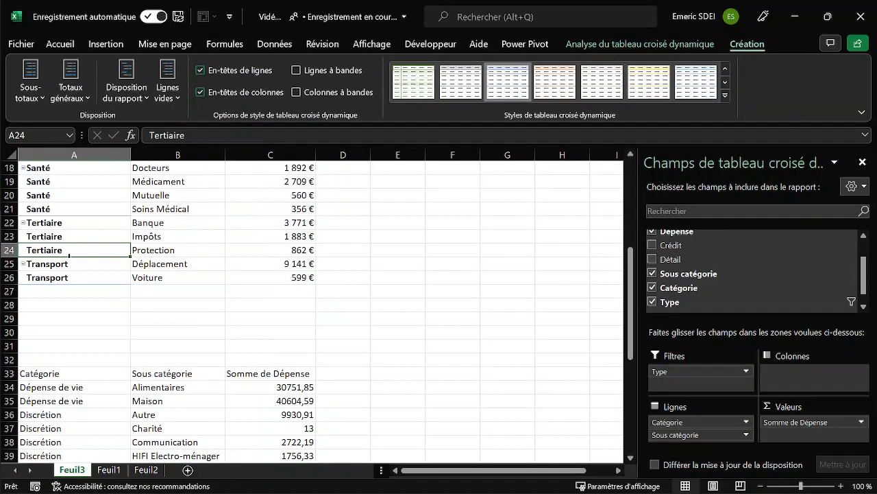
Insert a treemap chart from the whole pasted expense table starting at A33.
{"action": "left_click", "coordinate": [55, 377]}
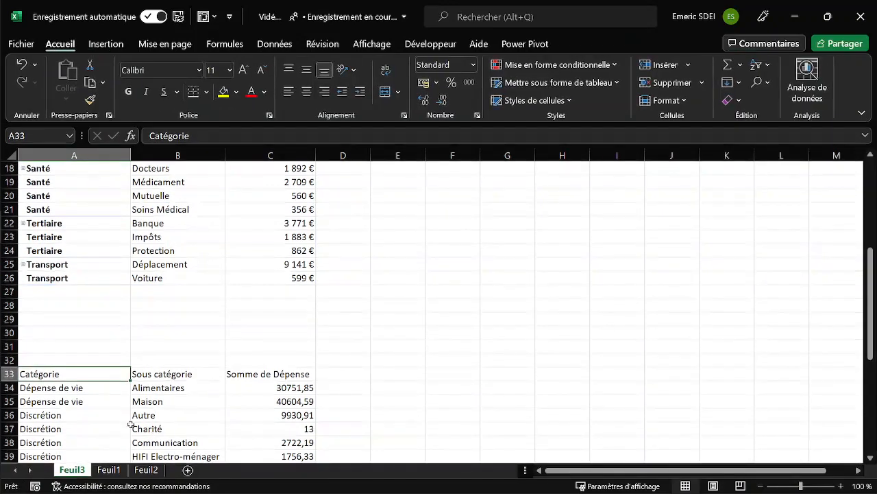
{"action": "left_click", "coordinate": [63, 391]}
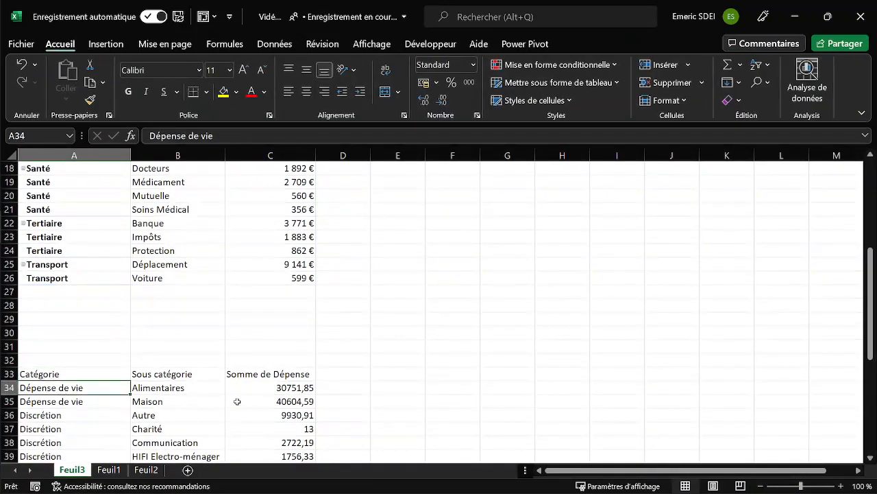
{"action": "left_click", "coordinate": [237, 401]}
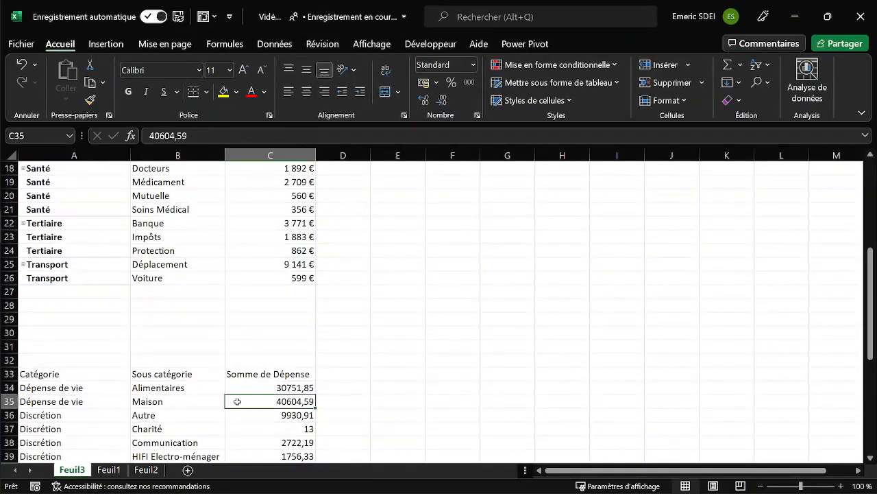
{"action": "left_click", "coordinate": [175, 397]}
{"action": "key", "text": "ctrl+a"}
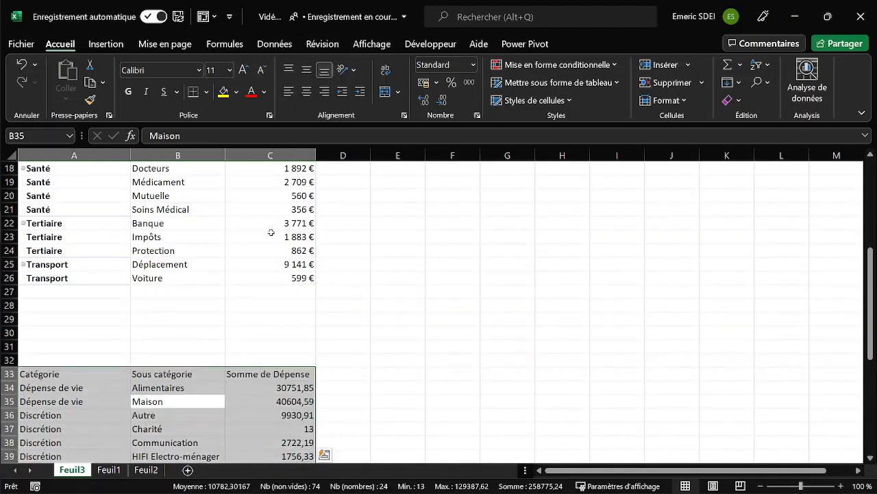
{"action": "left_click", "coordinate": [105, 43]}
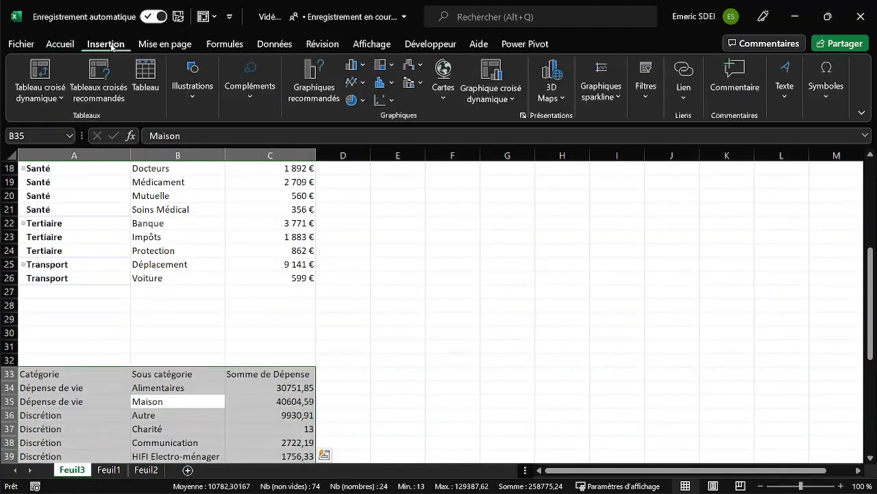
{"action": "left_click", "coordinate": [385, 66]}
{"action": "left_click", "coordinate": [390, 113]}
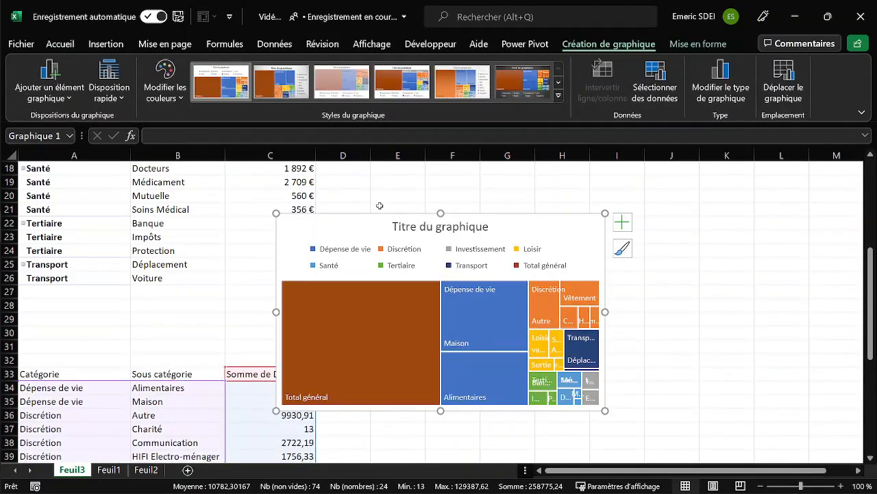
Move the treemap clear of the tables and resize it to a tall, narrow shape spanning columns E to G.
{"action": "left_click_drag", "start_coordinate": [353, 224], "coordinate": [468, 207]}
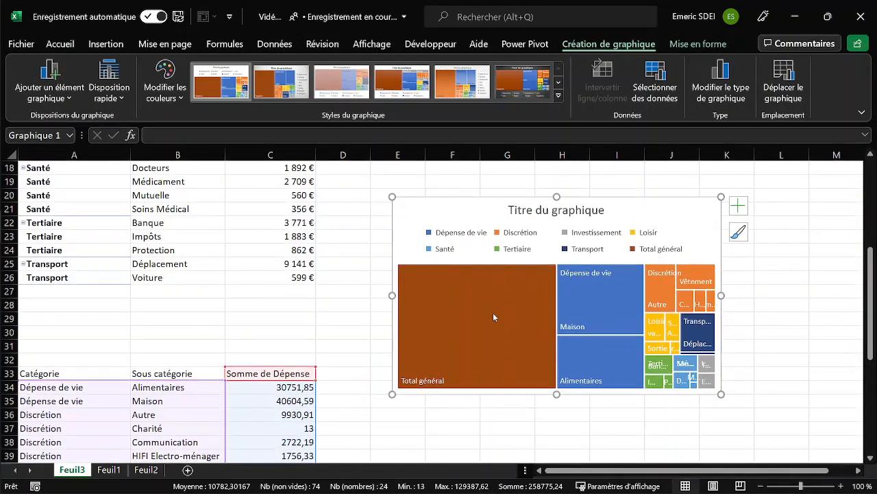
{"action": "left_click_drag", "start_coordinate": [556, 395], "coordinate": [569, 445]}
{"action": "left_click_drag", "start_coordinate": [724, 321], "coordinate": [654, 319]}
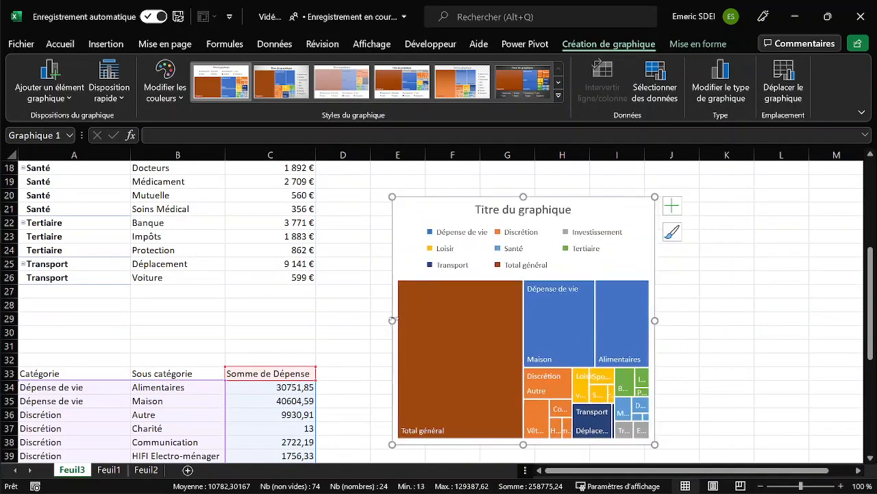
{"action": "left_click_drag", "start_coordinate": [392, 320], "coordinate": [371, 320]}
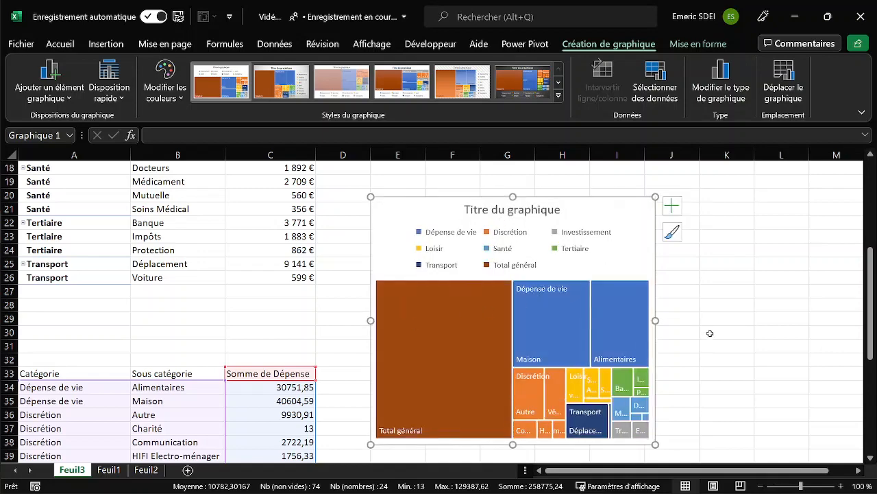
{"action": "left_click_drag", "start_coordinate": [655, 321], "coordinate": [535, 320]}
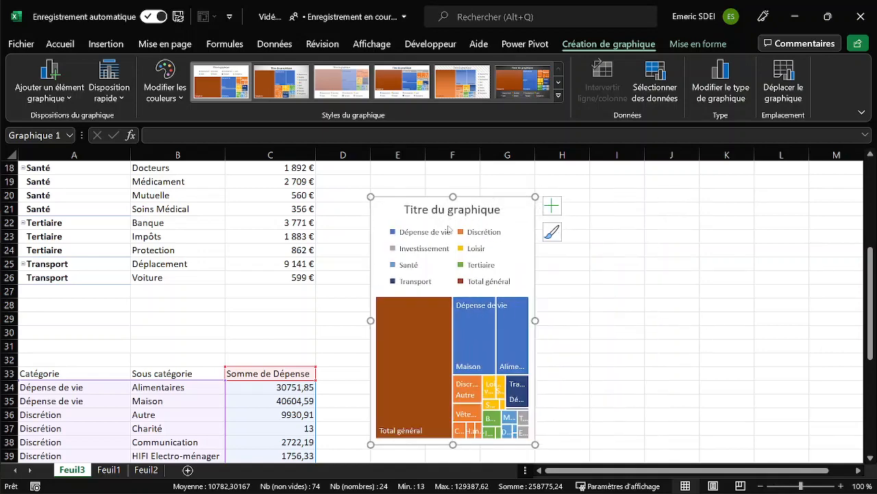
Remove the legend from the treemap chart and deselect the chart.
{"action": "left_click", "coordinate": [439, 233]}
{"action": "key", "text": "Delete"}
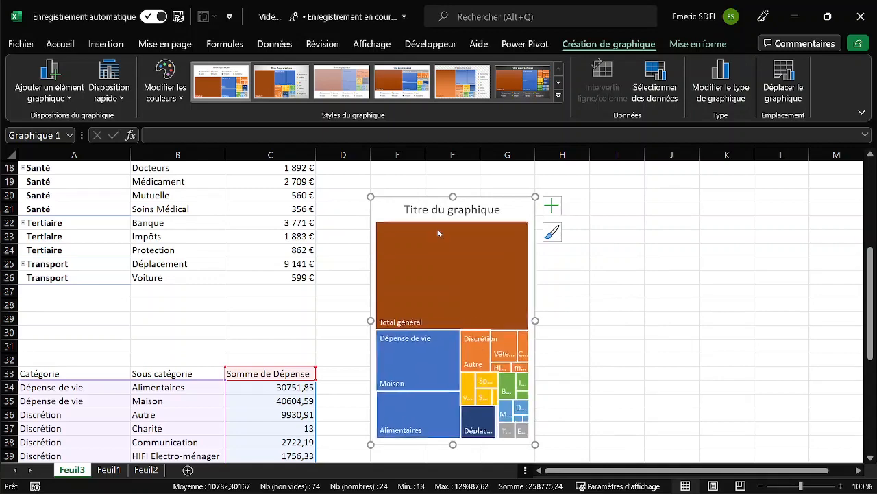
{"action": "left_click", "coordinate": [591, 334]}
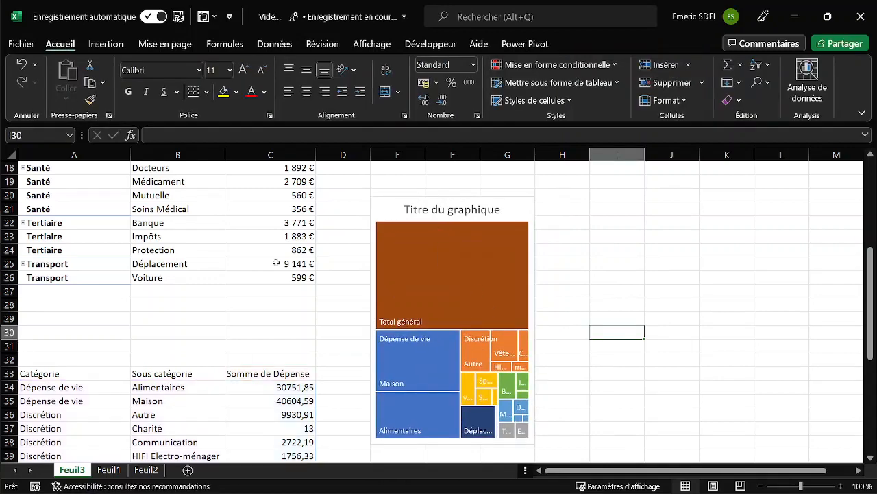
Clear the Total général row (A57:C57) from the pasted table so the treemap excludes it.
{"action": "scroll", "coordinate": [242, 350], "scroll_direction": "down", "scroll_amount": 9}
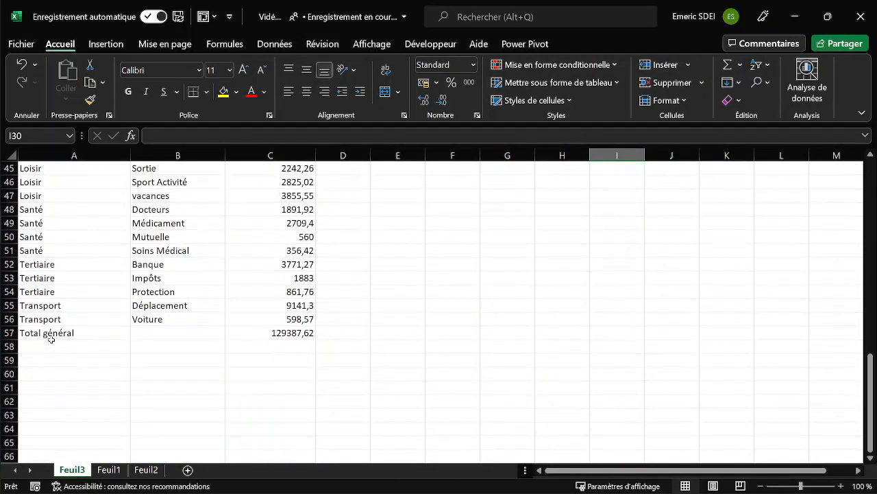
{"action": "left_click_drag", "start_coordinate": [48, 334], "coordinate": [264, 334]}
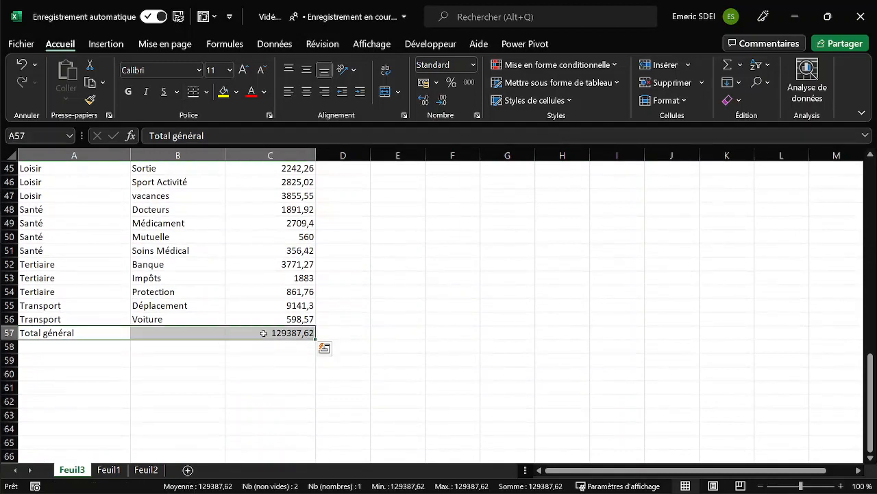
{"action": "key", "text": "Delete"}
{"action": "scroll", "coordinate": [466, 344], "scroll_direction": "up", "scroll_amount": 8}
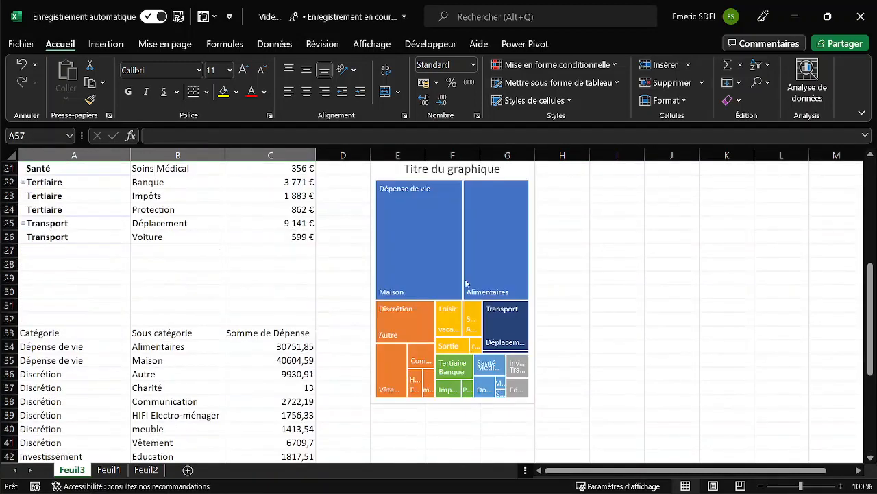
{"action": "scroll", "coordinate": [501, 226], "scroll_direction": "up", "scroll_amount": 3}
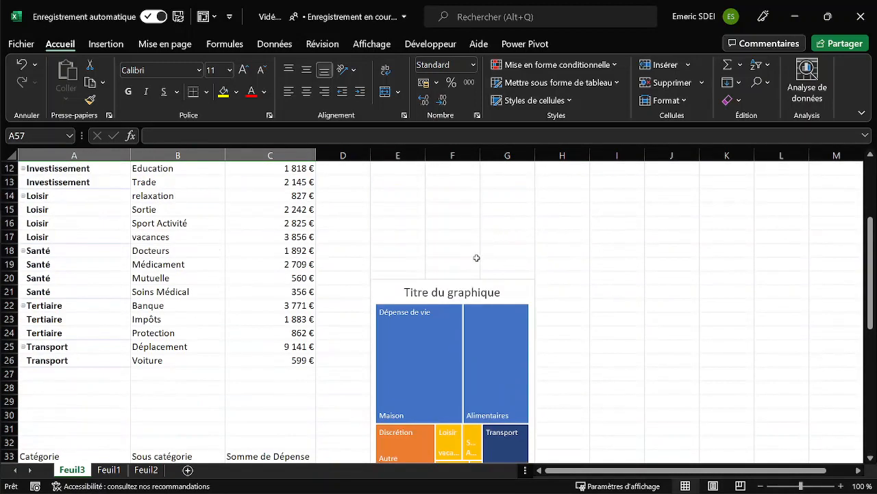
{"action": "scroll", "coordinate": [428, 271], "scroll_direction": "down", "scroll_amount": 1}
Delete the placeholder title from the treemap chart.
{"action": "left_click", "coordinate": [468, 254]}
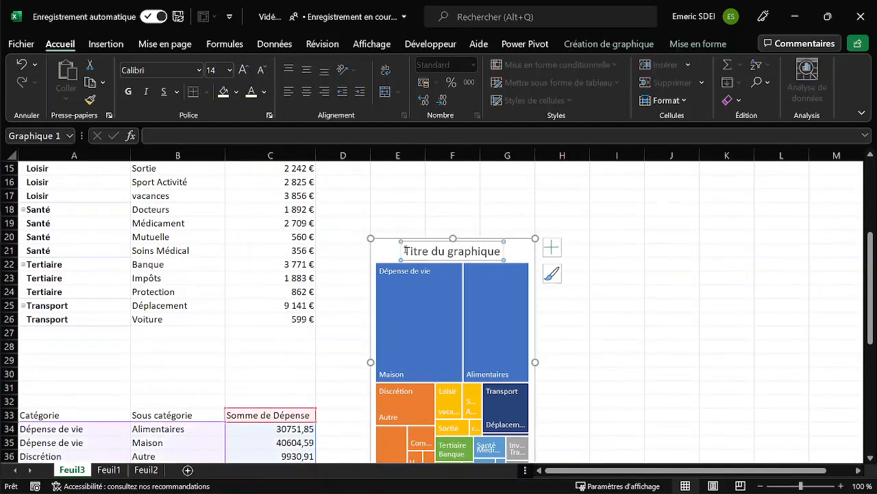
{"action": "left_click_drag", "start_coordinate": [405, 252], "coordinate": [491, 248]}
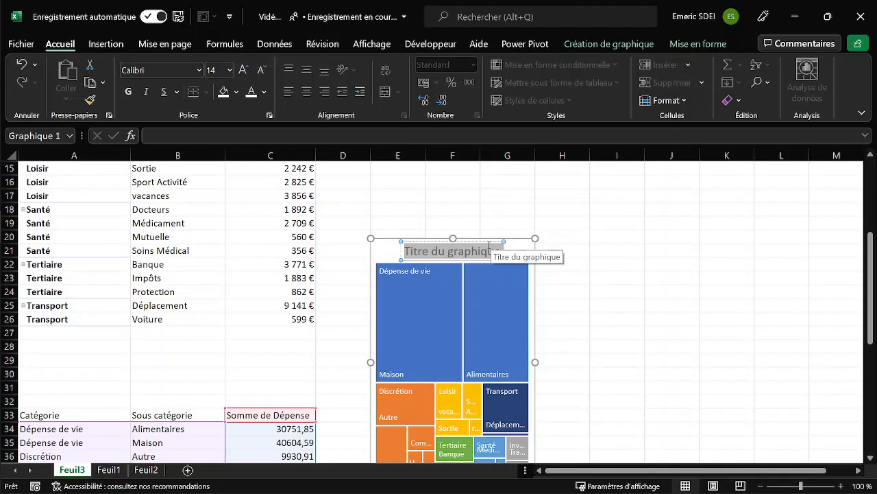
{"action": "left_click", "coordinate": [470, 241]}
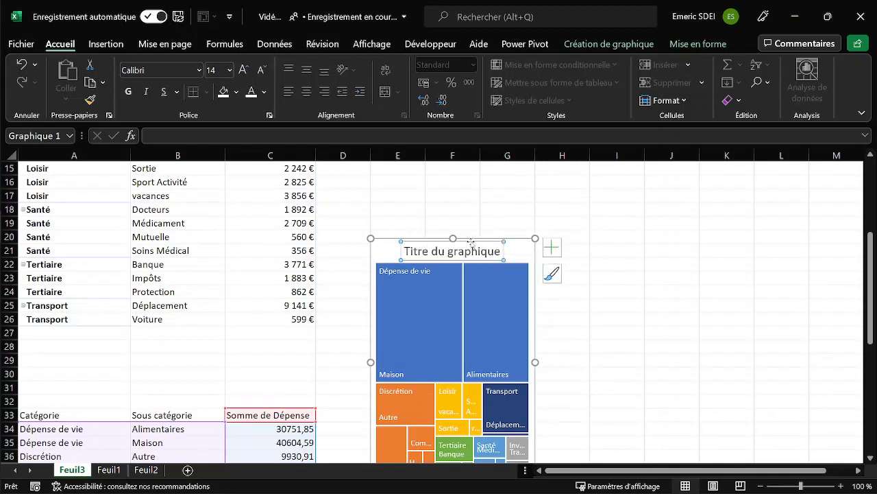
{"action": "key", "text": "Delete"}
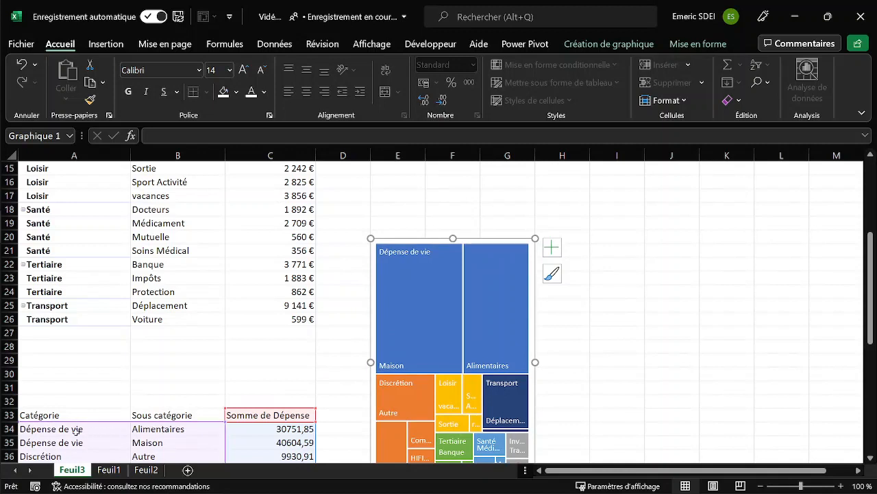
Open the treemap's data source settings and select the Somme de Dépense series.
{"action": "left_click", "coordinate": [152, 442]}
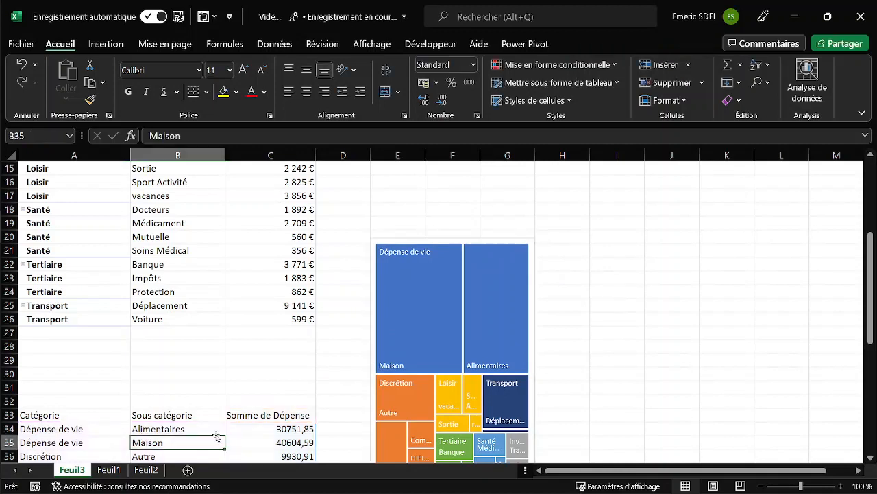
{"action": "left_click", "coordinate": [405, 254]}
{"action": "right_click", "coordinate": [412, 303]}
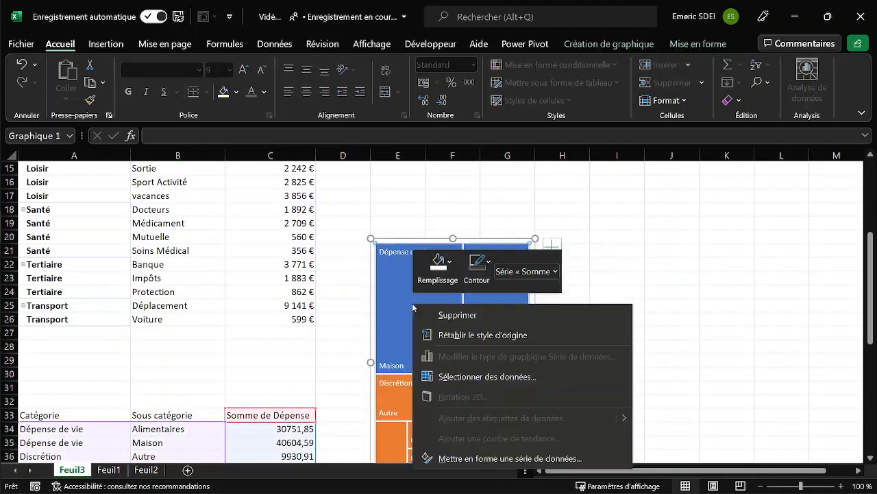
{"action": "left_click", "coordinate": [511, 375]}
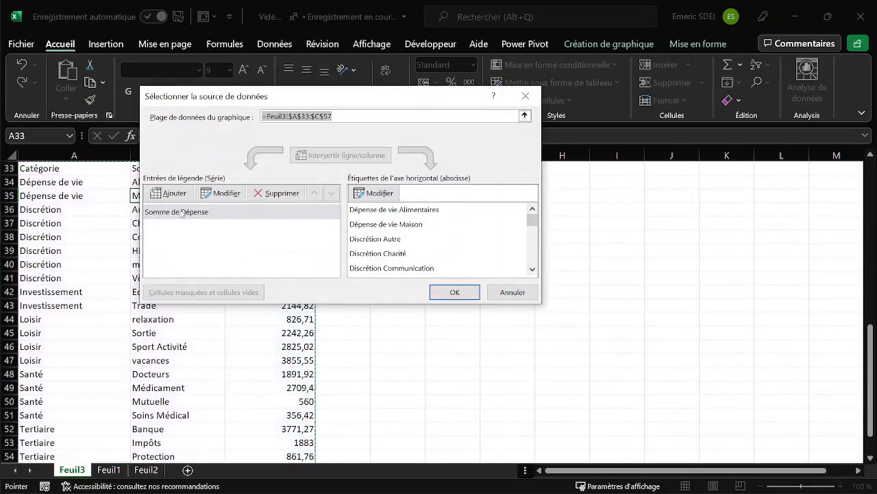
{"action": "left_click", "coordinate": [183, 213]}
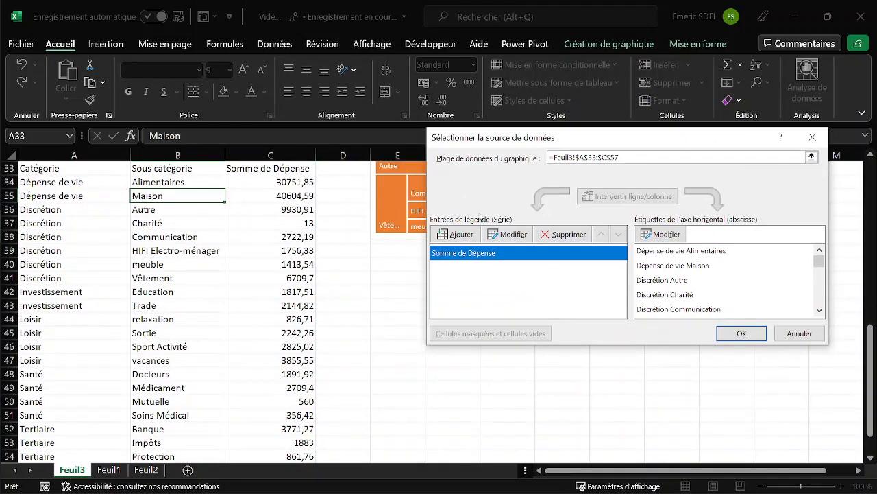
{"action": "left_click", "coordinate": [455, 234]}
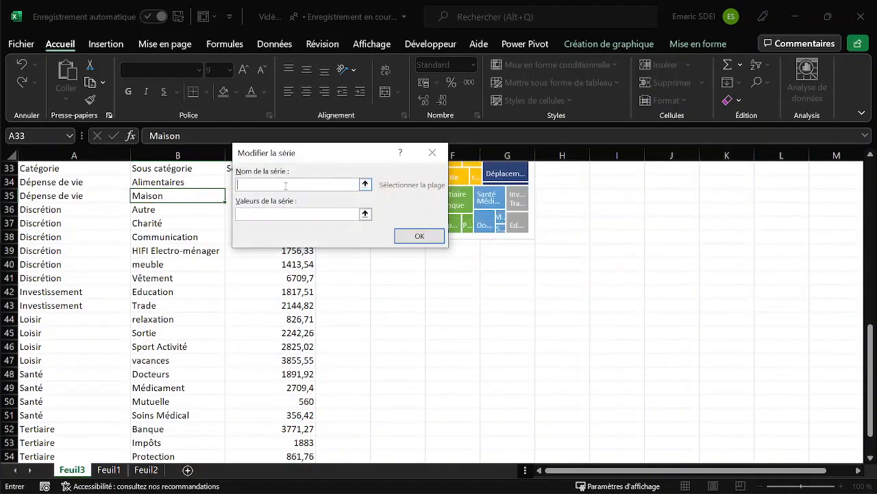
{"action": "key", "text": "Return"}
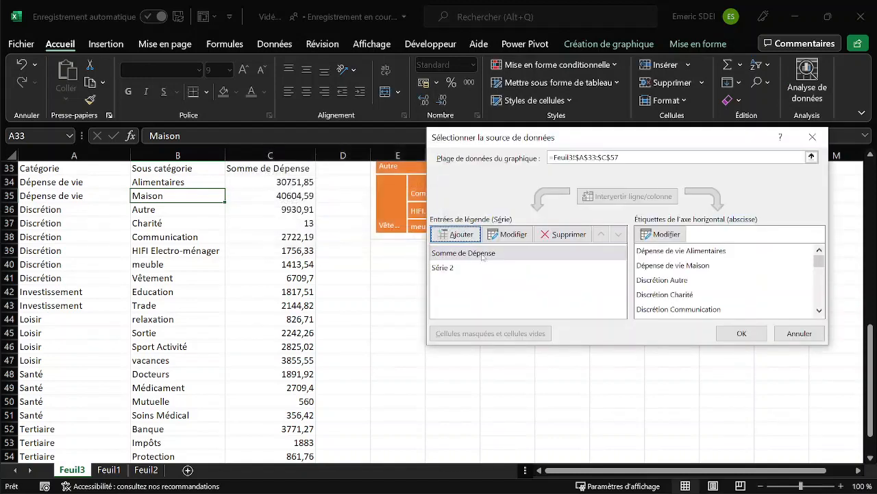
{"action": "left_click", "coordinate": [466, 268]}
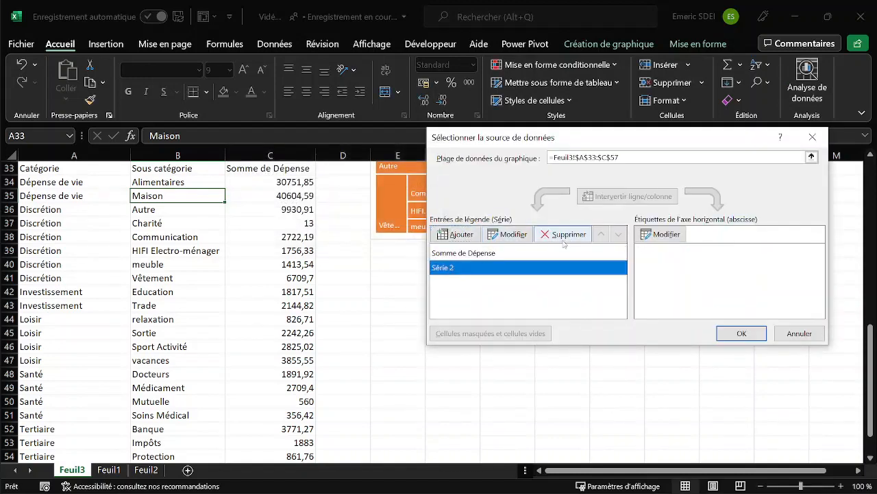
{"action": "left_click", "coordinate": [564, 236]}
Point the Somme de Dépense series at the PivotTable, with its name from Feuil3!$C$3 and its values from Feuil3!$C$4:$C$26.
{"action": "left_click", "coordinate": [473, 255]}
{"action": "left_click", "coordinate": [508, 234]}
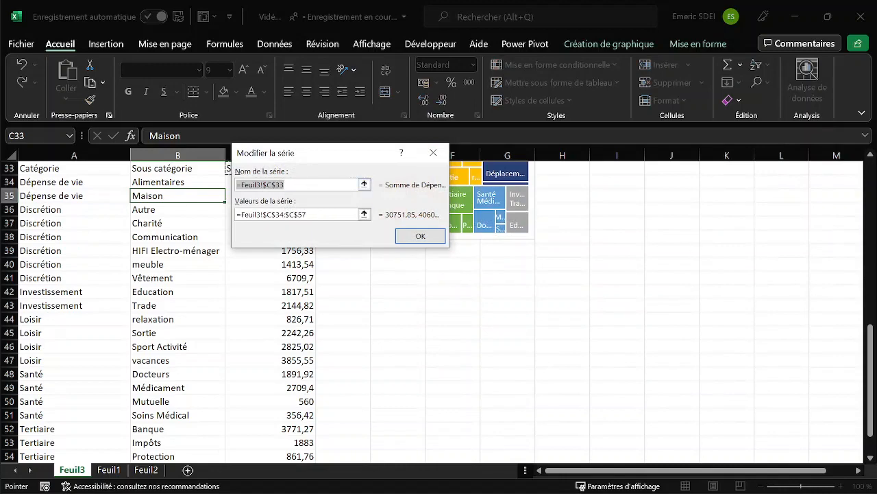
{"action": "left_click_drag", "start_coordinate": [870, 330], "coordinate": [865, 161]}
{"action": "left_click_drag", "start_coordinate": [348, 152], "coordinate": [508, 181]}
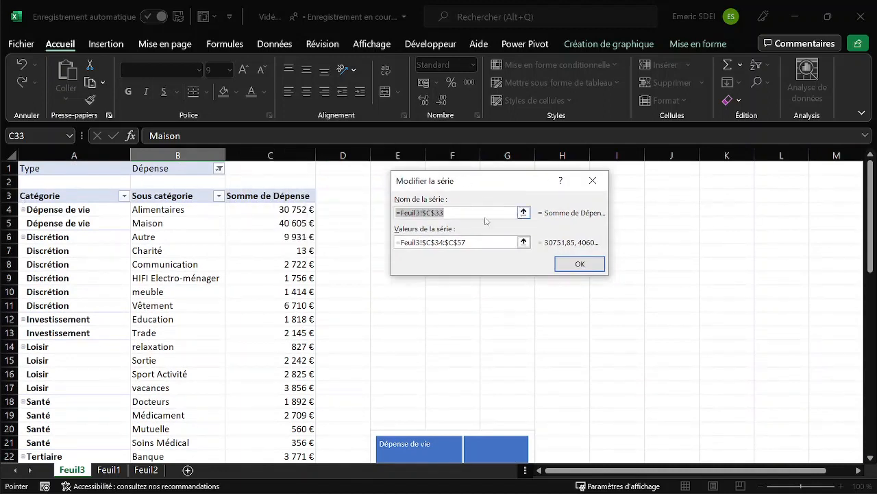
{"action": "left_click", "coordinate": [446, 213]}
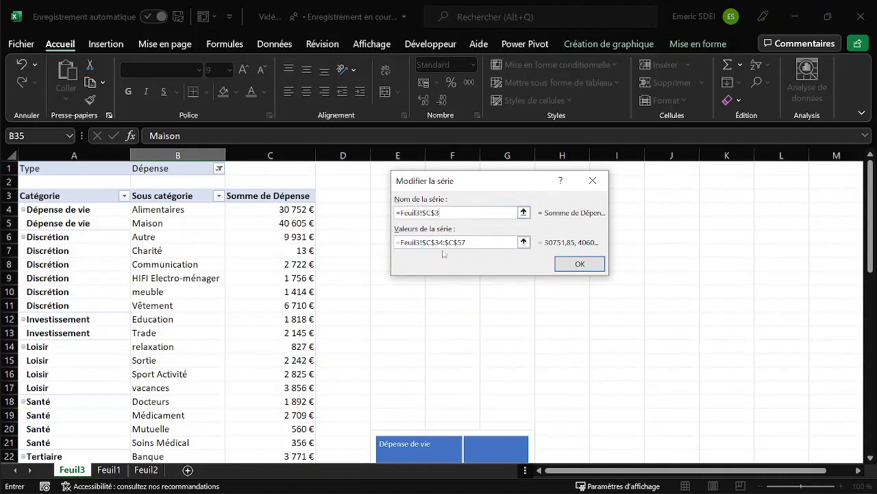
{"action": "left_click_drag", "start_coordinate": [869, 206], "coordinate": [868, 294]}
{"action": "scroll", "coordinate": [441, 244], "scroll_direction": "down", "scroll_amount": 5}
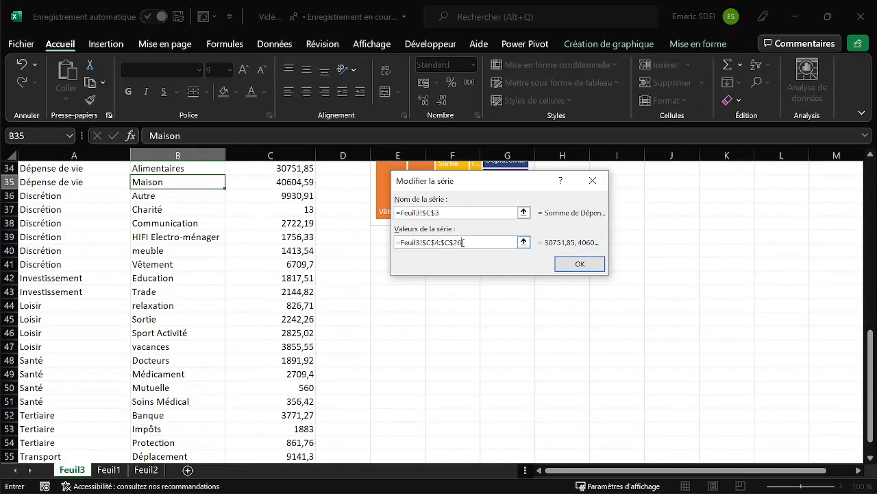
{"action": "left_click", "coordinate": [585, 264]}
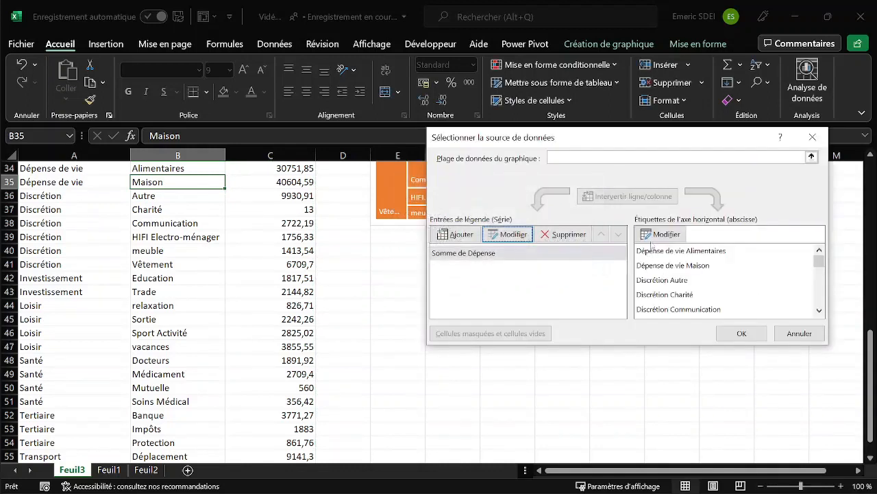
Set the chart's axis label range to the PivotTable cells Feuil3!$A$4:$B$26.
{"action": "left_click", "coordinate": [663, 234]}
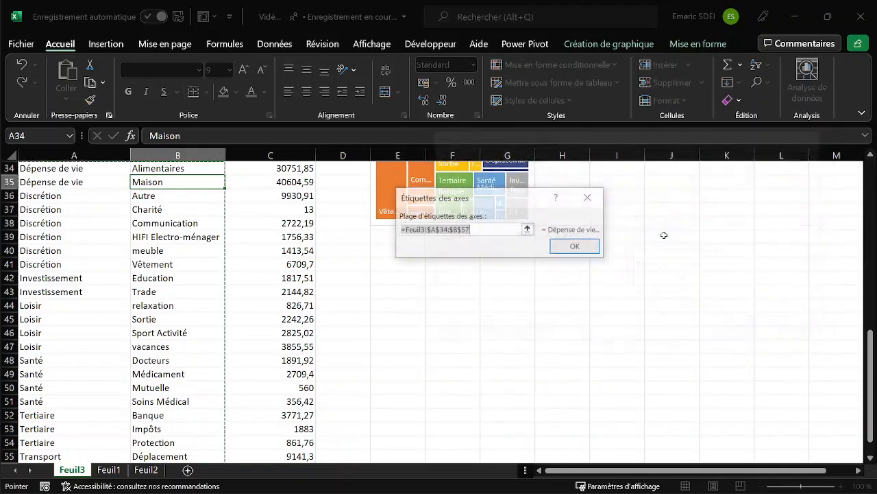
{"action": "left_click", "coordinate": [445, 230]}
{"action": "key", "text": "BackSpace"}
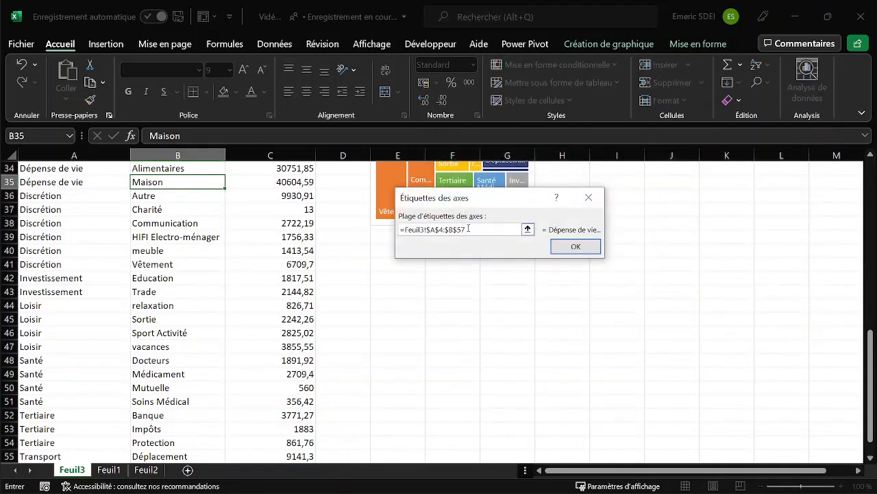
{"action": "key", "text": "Return"}
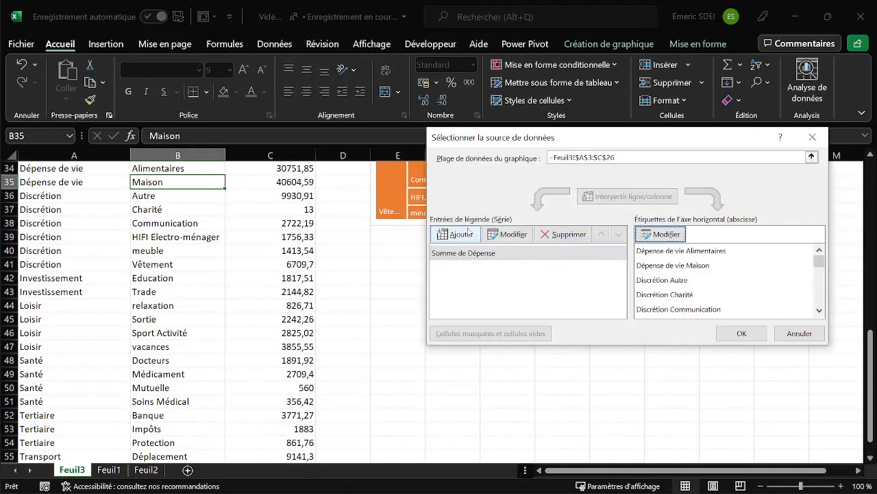
Confirm the treemap's new data source and move the chart up beside the PivotTable.
{"action": "left_click", "coordinate": [742, 333]}
{"action": "scroll", "coordinate": [611, 305], "scroll_direction": "up", "scroll_amount": 7}
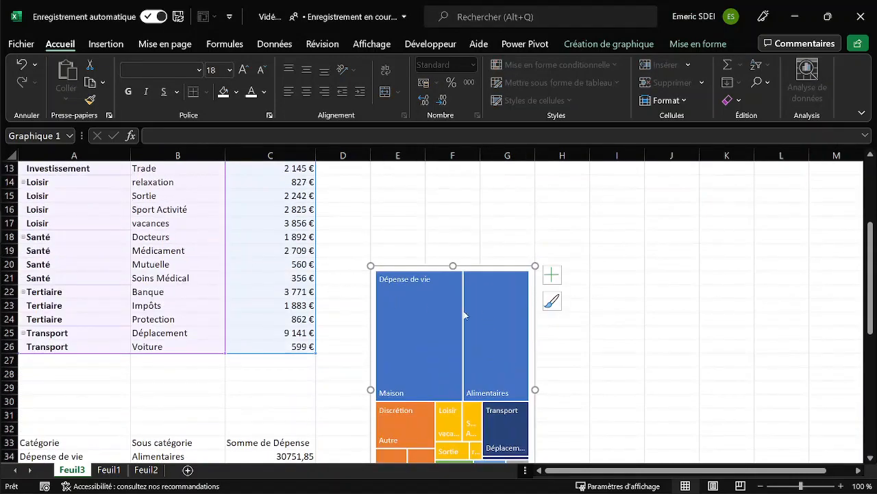
{"action": "scroll", "coordinate": [425, 310], "scroll_direction": "up", "scroll_amount": 2}
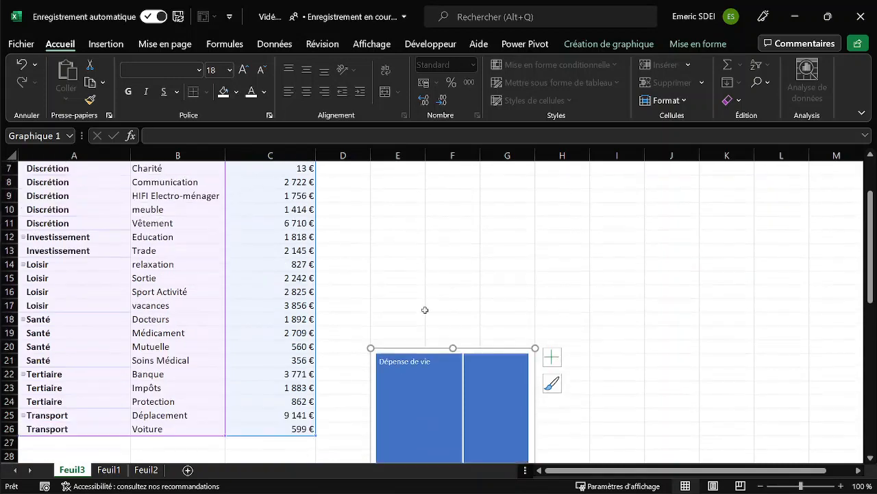
{"action": "scroll", "coordinate": [248, 277], "scroll_direction": "up", "scroll_amount": 2}
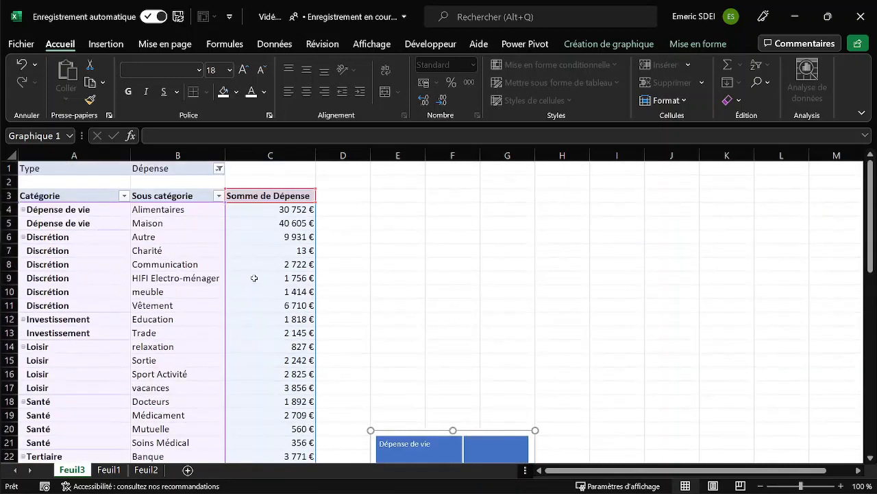
{"action": "scroll", "coordinate": [274, 288], "scroll_direction": "down", "scroll_amount": 2}
{"action": "left_click_drag", "start_coordinate": [371, 358], "coordinate": [353, 182]}
Delete the contents of the copied category, subcategory and expense table below the PivotTable.
{"action": "scroll", "coordinate": [420, 286], "scroll_direction": "down", "scroll_amount": 7}
{"action": "scroll", "coordinate": [420, 285], "scroll_direction": "down", "scroll_amount": 2}
{"action": "left_click", "coordinate": [112, 237]}
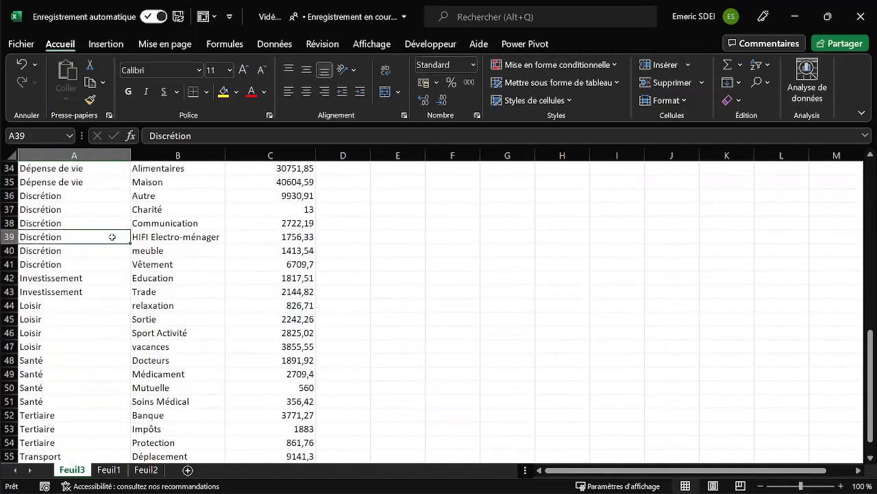
{"action": "key", "text": "ctrl+a"}
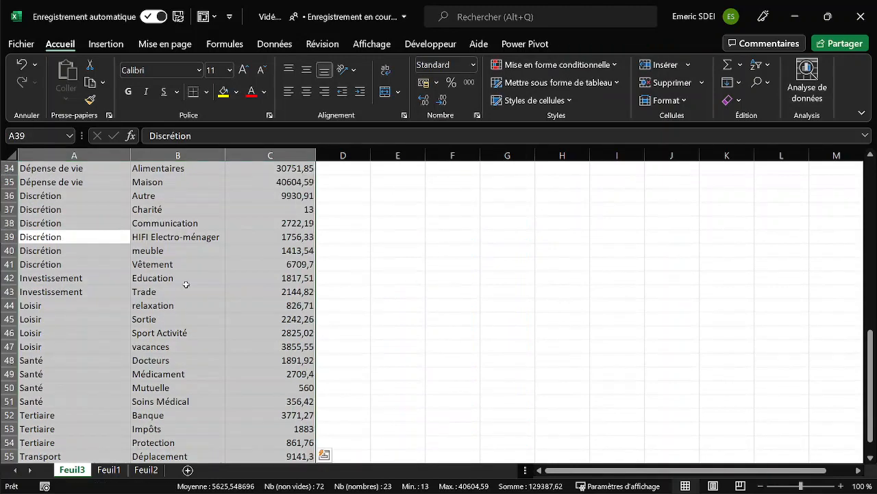
{"action": "key", "text": "Delete"}
Move the treemap chart up so its upper edge sits near row 3, beside the PivotTable.
{"action": "scroll", "coordinate": [185, 275], "scroll_direction": "up", "scroll_amount": 11}
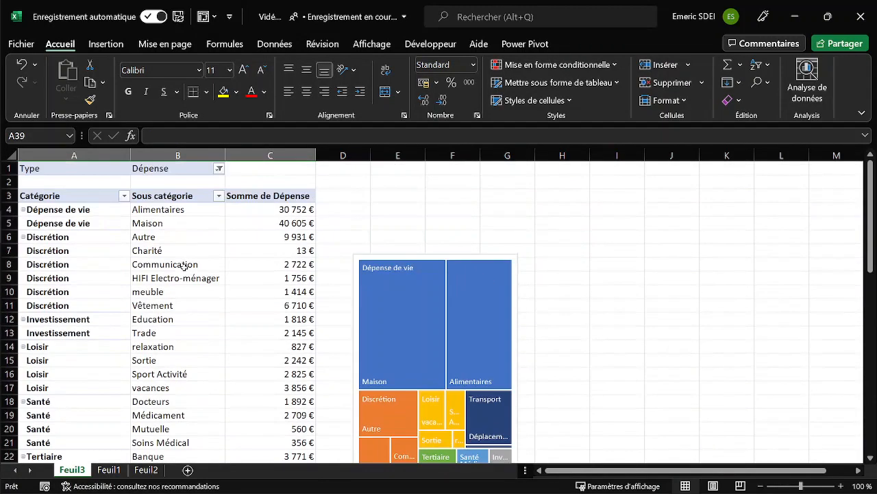
{"action": "left_click", "coordinate": [401, 197]}
{"action": "left_click", "coordinate": [366, 263]}
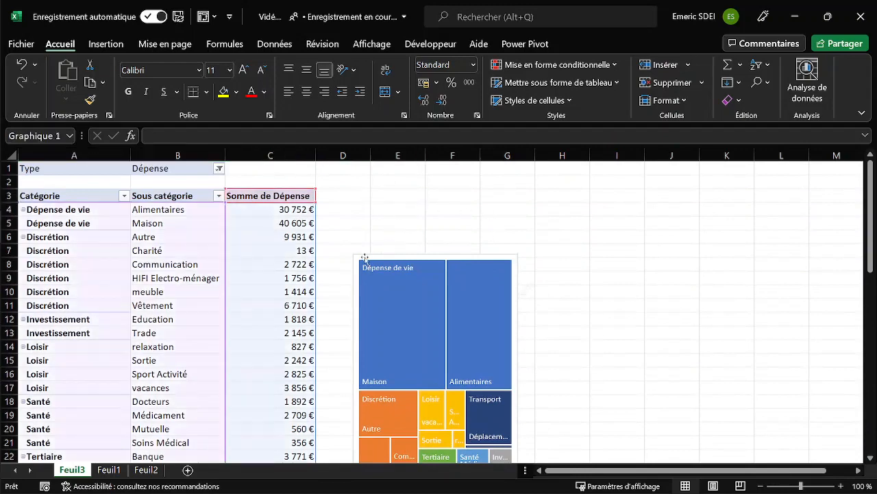
{"action": "left_click_drag", "start_coordinate": [367, 263], "coordinate": [365, 188]}
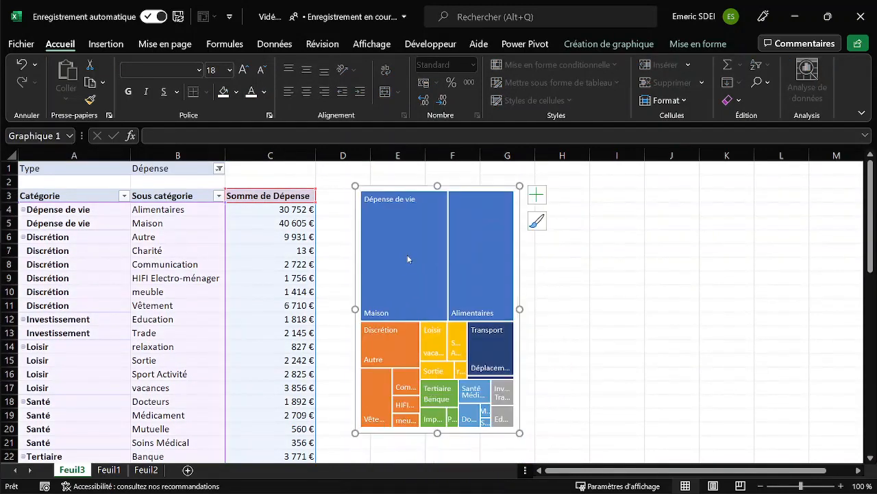
{"action": "left_click", "coordinate": [570, 296]}
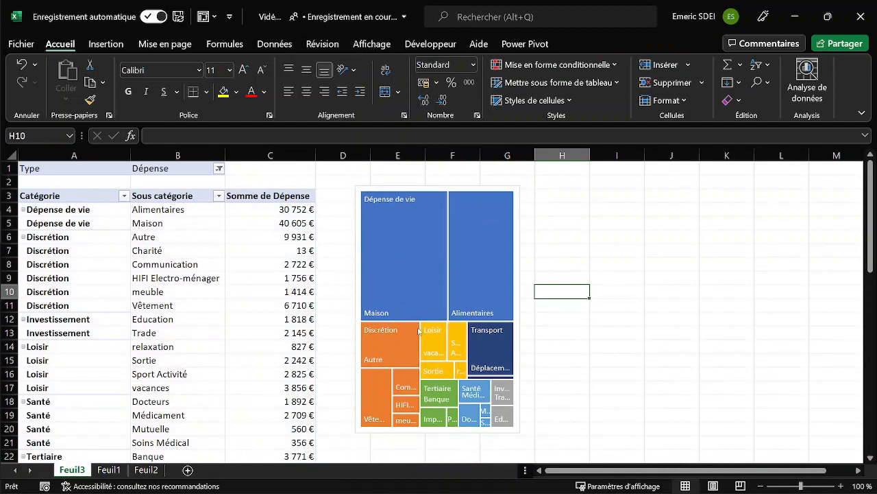
Rename the Feuil3 sheet as Répartition.
{"action": "left_click", "coordinate": [72, 470]}
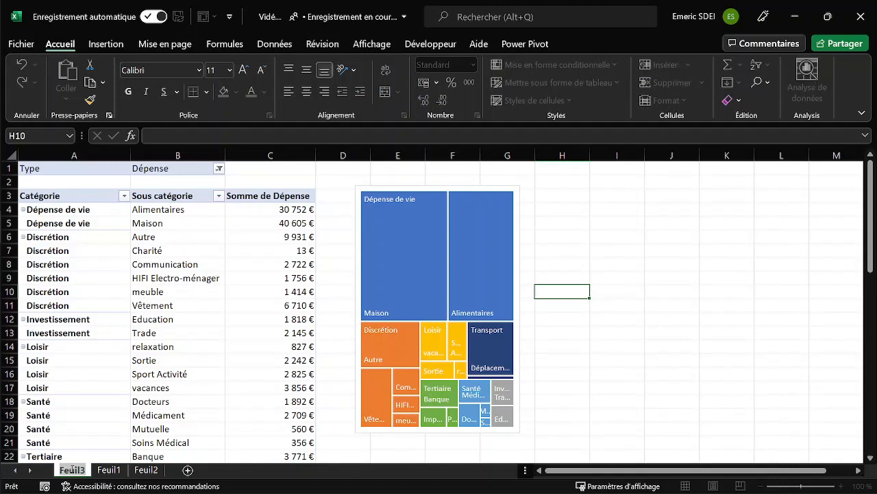
{"action": "type", "text": "Répar"}
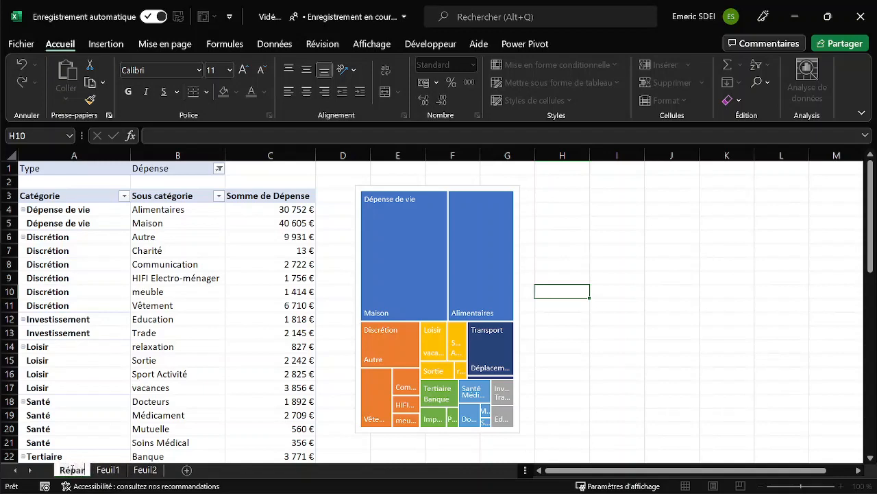
{"action": "type", "text": "tition"}
{"action": "key", "text": "Return"}
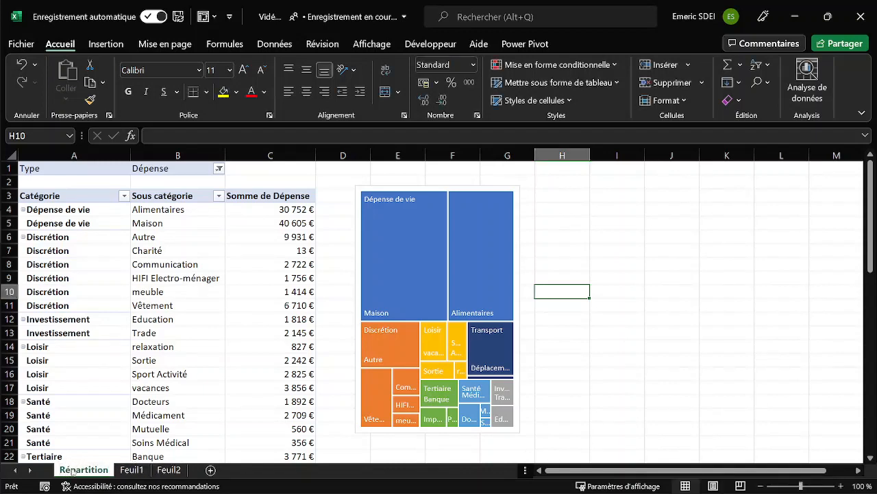
Name the expense PivotTable Répartition.
{"action": "left_click", "coordinate": [96, 221]}
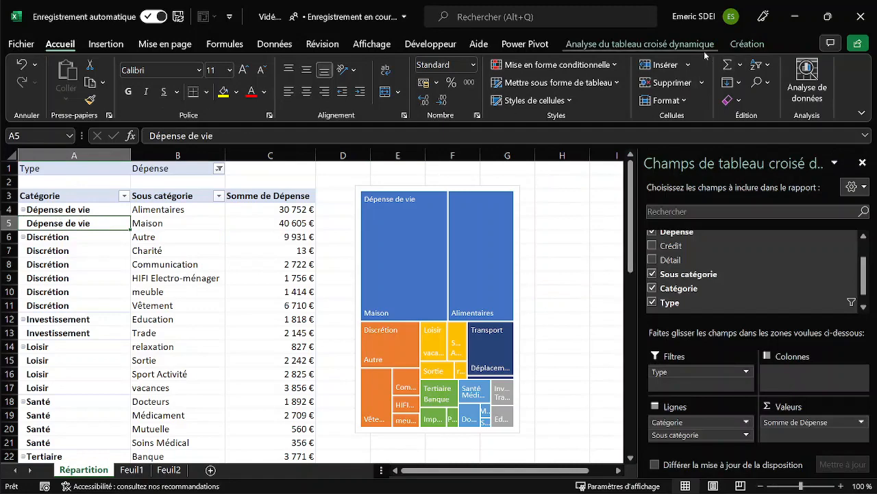
{"action": "left_click", "coordinate": [645, 45]}
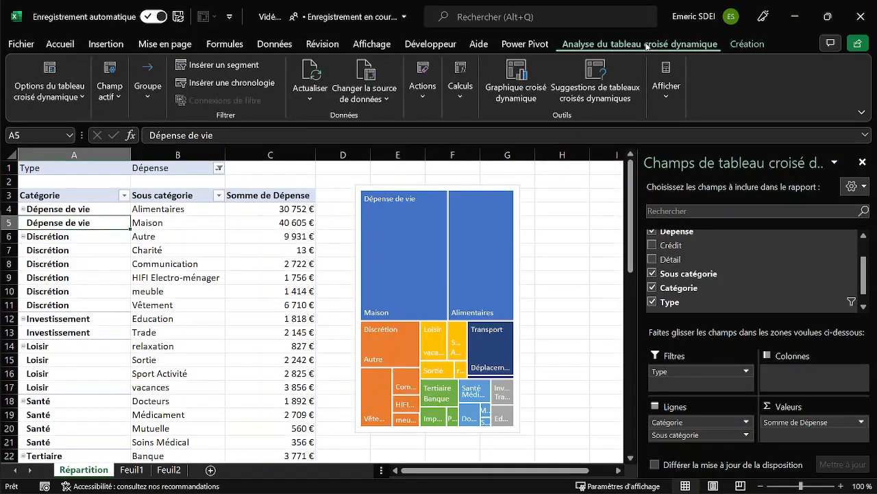
{"action": "left_click", "coordinate": [49, 88]}
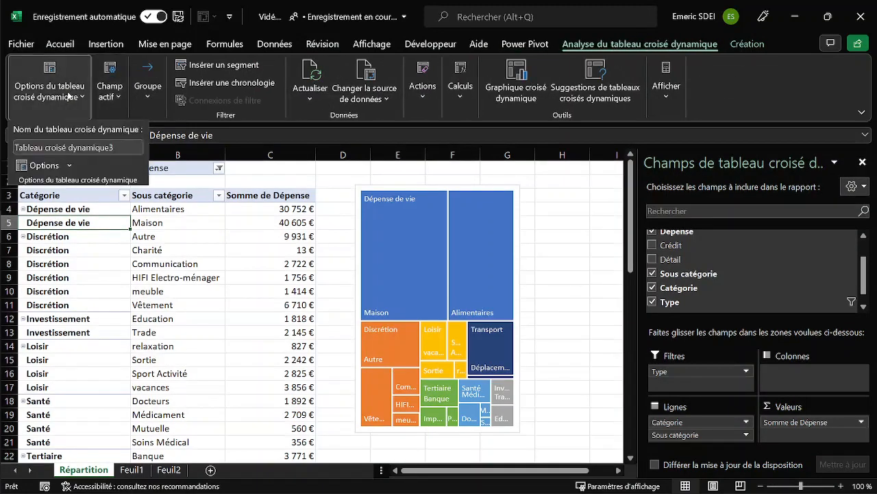
{"action": "left_click", "coordinate": [79, 147]}
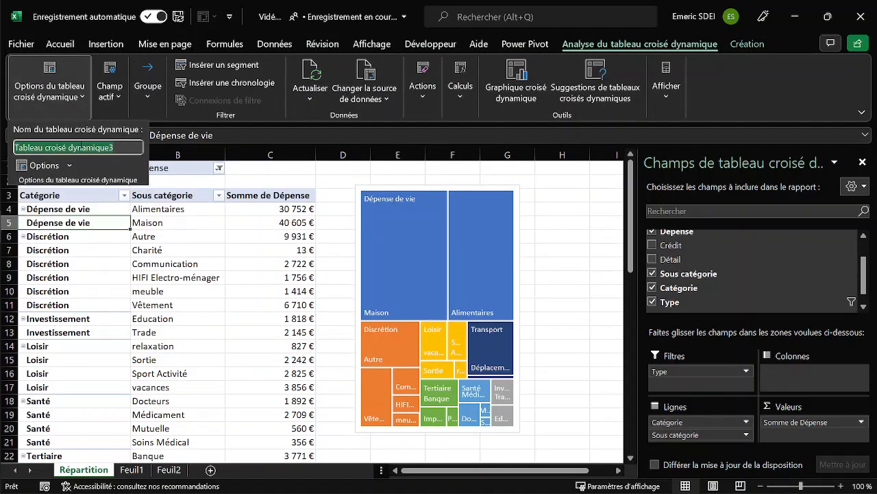
{"action": "type", "text": "Répartition"}
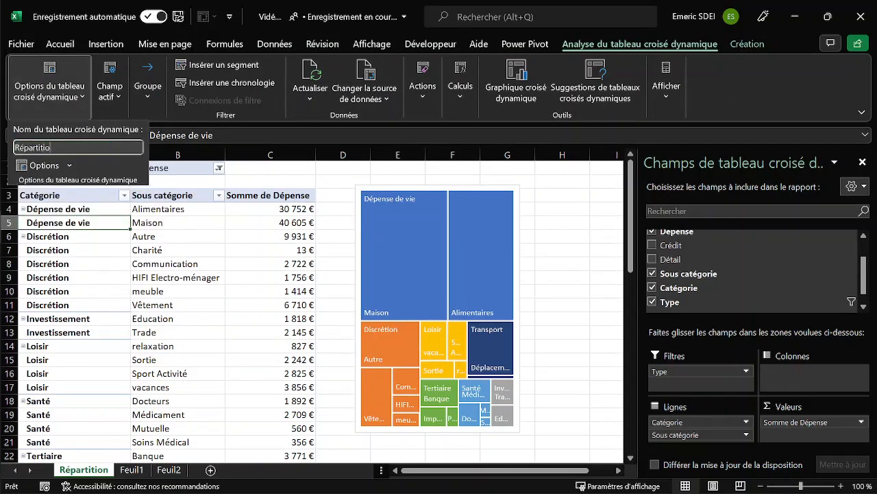
{"action": "key", "text": "Return"}
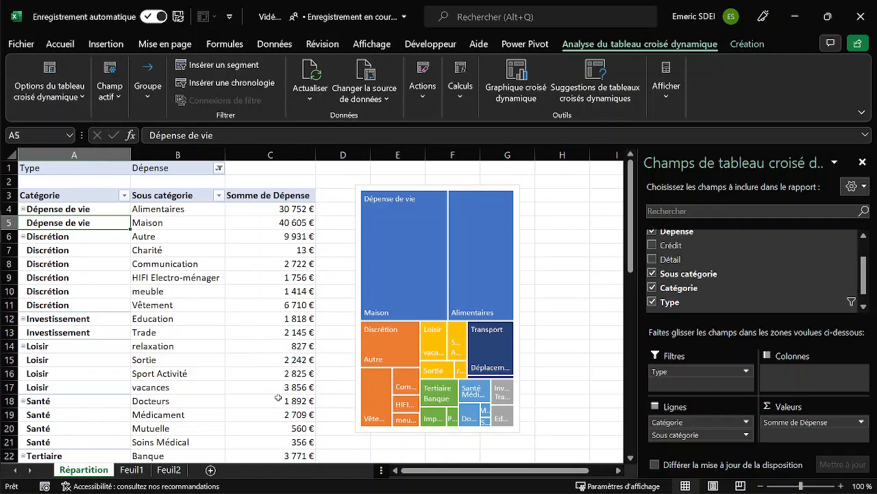
Create another PivotTable from the ListTransactions table in Feuil1, placed on a new worksheet.
{"action": "left_click", "coordinate": [131, 470]}
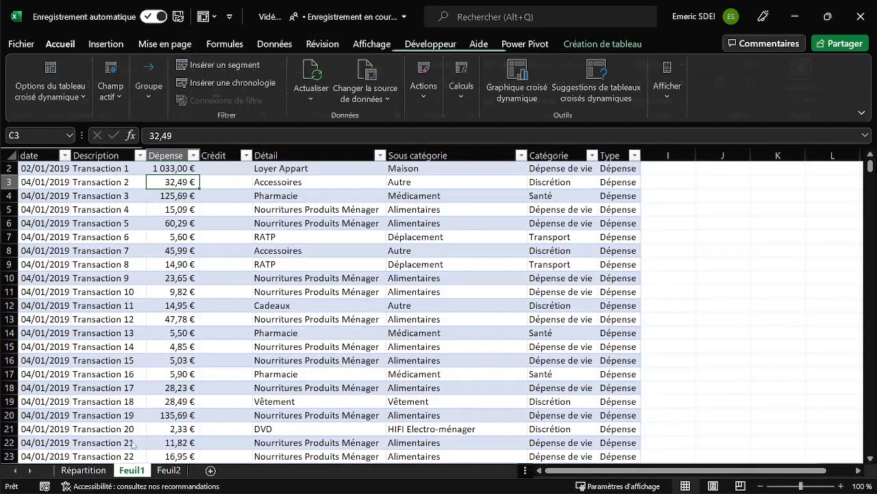
{"action": "left_click", "coordinate": [103, 278]}
{"action": "key", "text": "alt+s"}
{"action": "key", "text": "v"}
{"action": "key", "text": "t"}
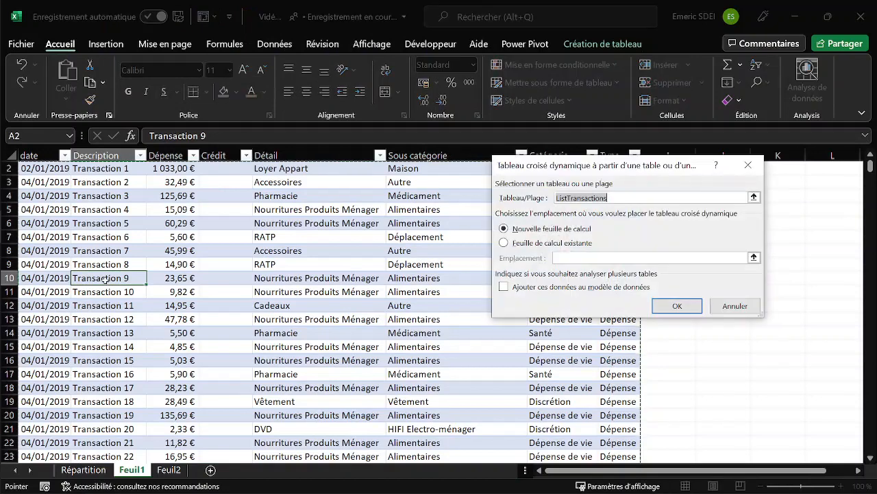
{"action": "key", "text": "Return"}
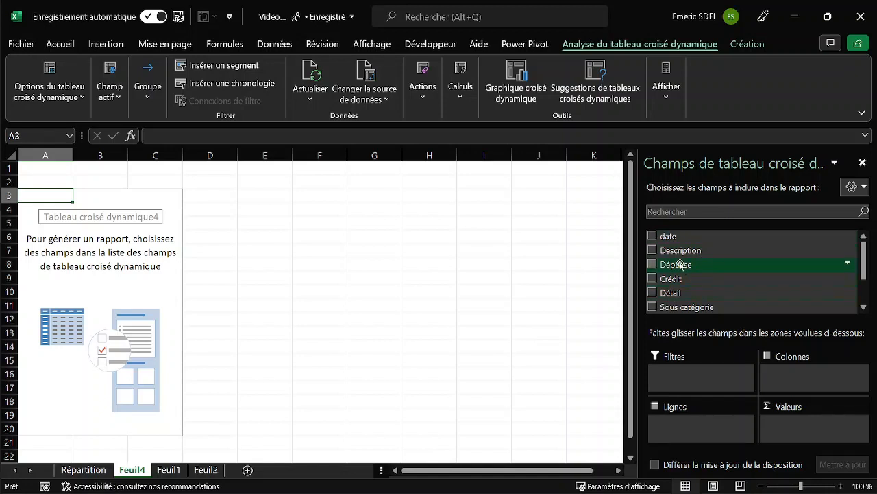
Add Dépense to the PivotTable's values, and Catégorie followed by Sous catégorie to its rows.
{"action": "left_click_drag", "start_coordinate": [682, 265], "coordinate": [814, 428]}
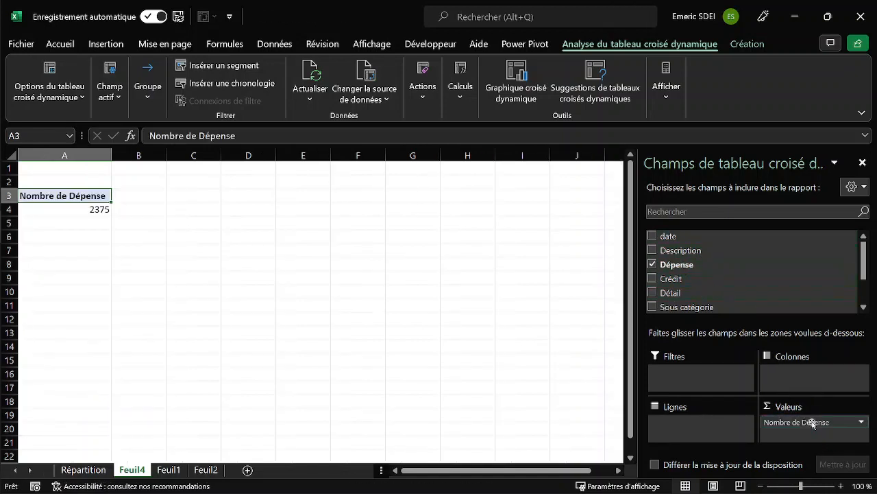
{"action": "scroll", "coordinate": [706, 293], "scroll_direction": "down", "scroll_amount": 1}
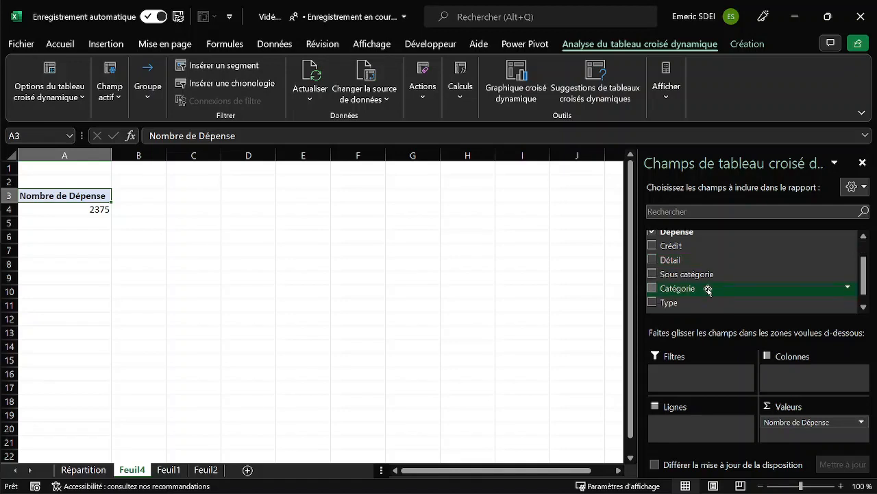
{"action": "left_click_drag", "start_coordinate": [677, 291], "coordinate": [706, 421]}
{"action": "left_click_drag", "start_coordinate": [689, 275], "coordinate": [715, 433]}
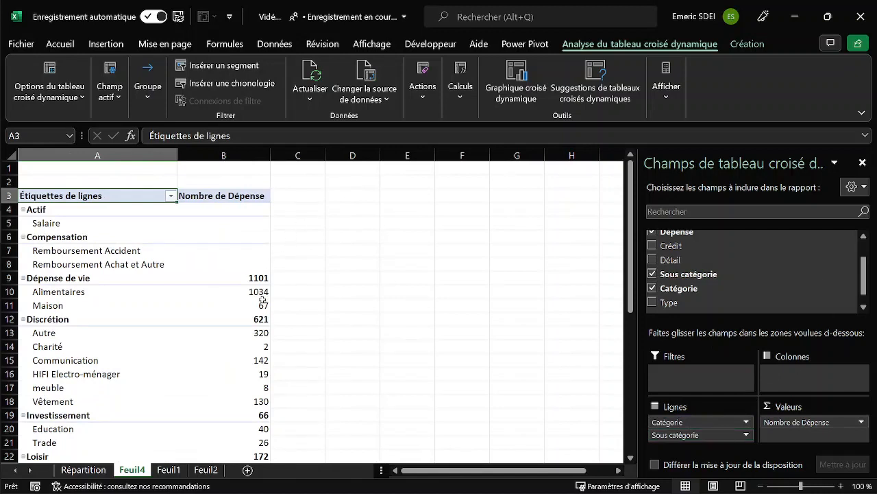
Add Type as a report filter and filter the PivotTable to Dépense.
{"action": "scroll", "coordinate": [675, 259], "scroll_direction": "up", "scroll_amount": 1}
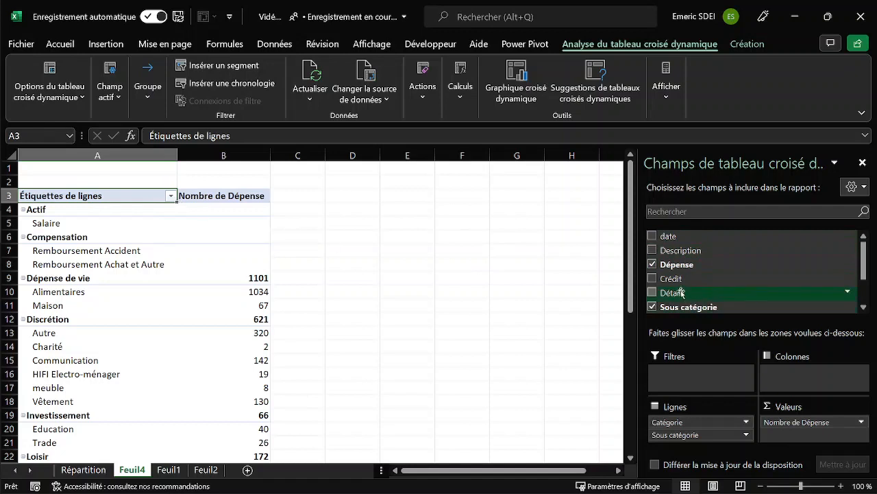
{"action": "scroll", "coordinate": [686, 274], "scroll_direction": "down", "scroll_amount": 2}
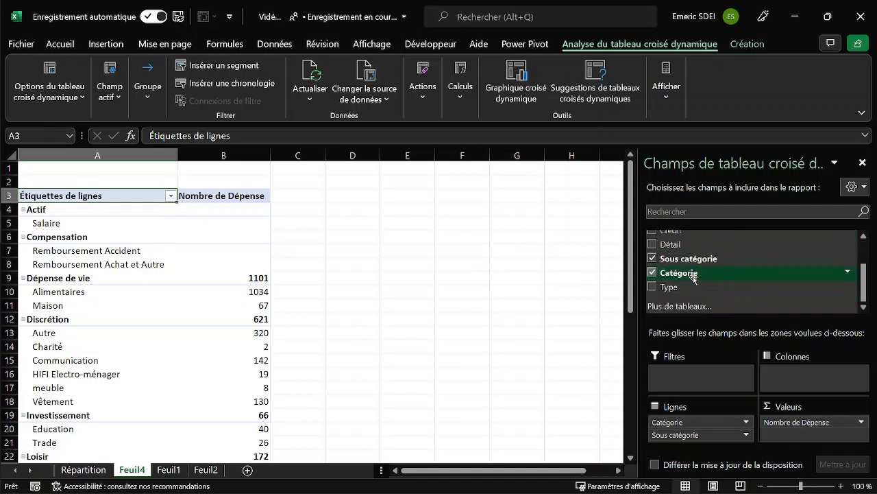
{"action": "left_click_drag", "start_coordinate": [672, 287], "coordinate": [691, 384]}
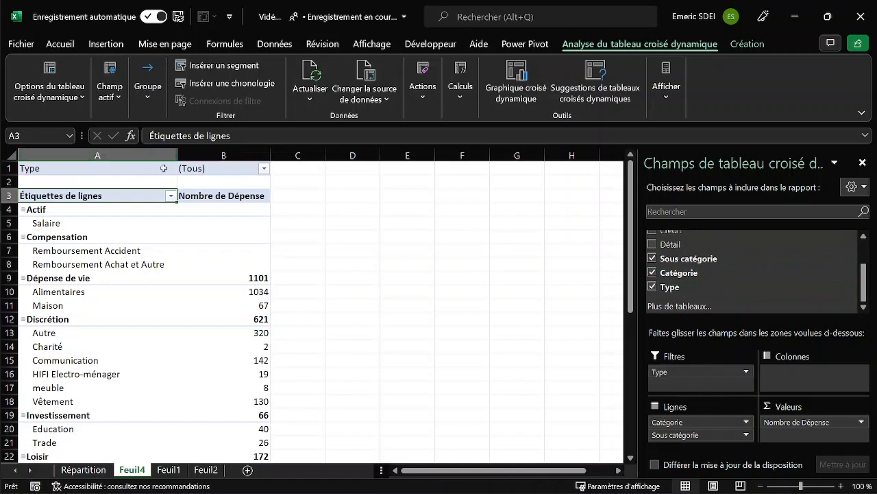
{"action": "left_click", "coordinate": [264, 169]}
{"action": "left_click", "coordinate": [135, 213]}
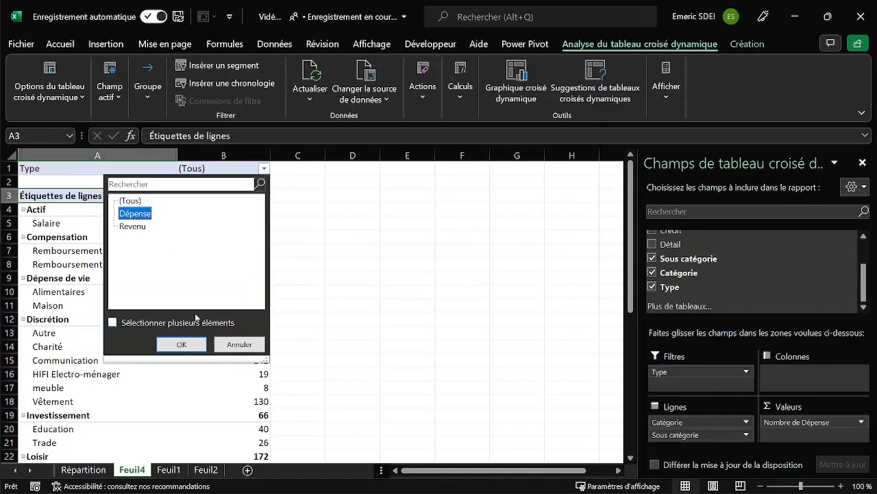
{"action": "left_click", "coordinate": [181, 344]}
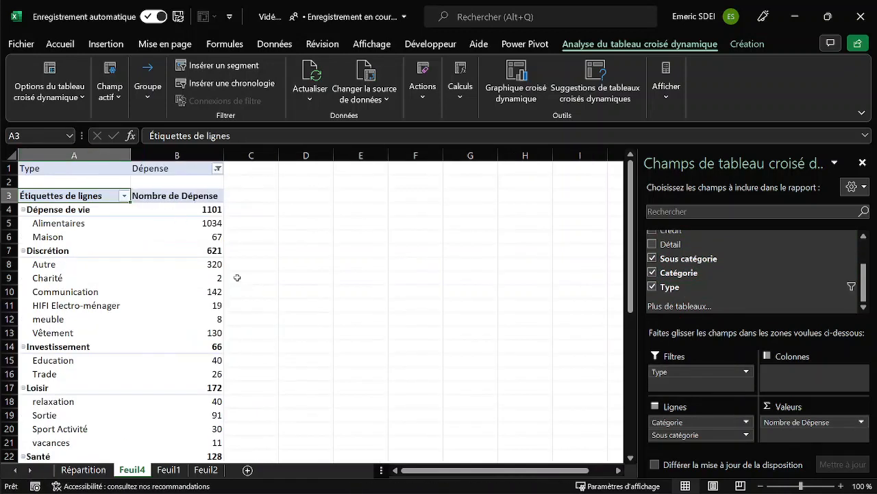
Summarise the Dépense value field by Somme instead of Nombre.
{"action": "left_click", "coordinate": [210, 209]}
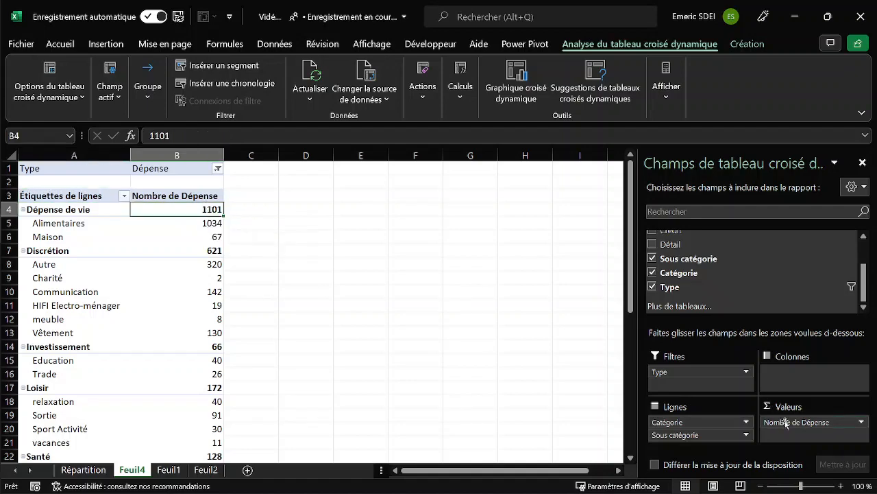
{"action": "left_click", "coordinate": [787, 423]}
{"action": "left_click", "coordinate": [754, 408]}
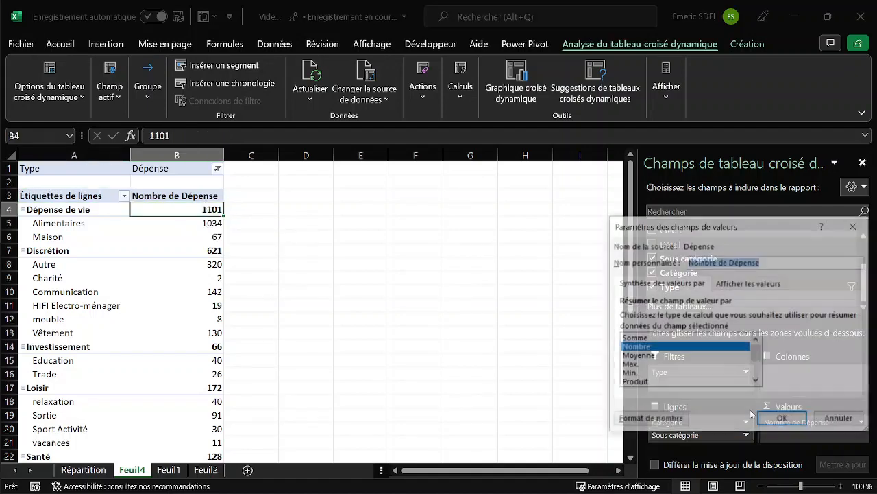
{"action": "left_click", "coordinate": [647, 339]}
{"action": "left_click", "coordinate": [785, 421]}
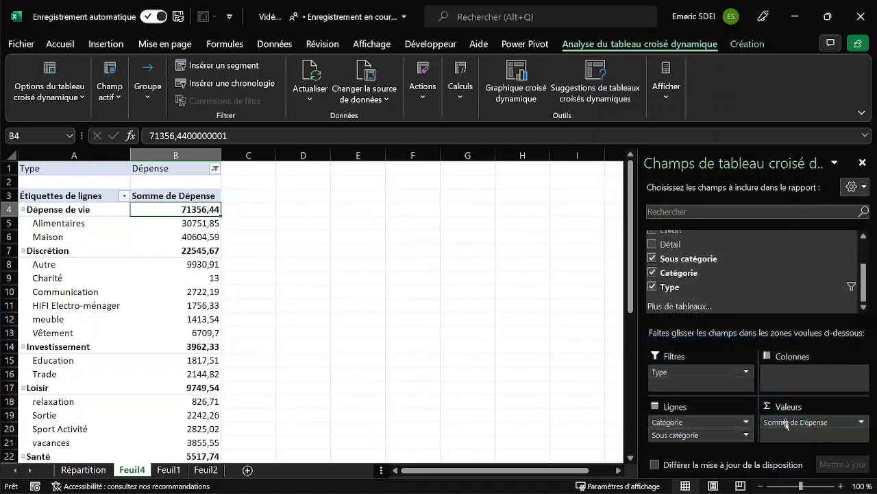
Format the PivotTable's Dépense values as Monétaire in € with 0 decimals.
{"action": "right_click", "coordinate": [189, 211]}
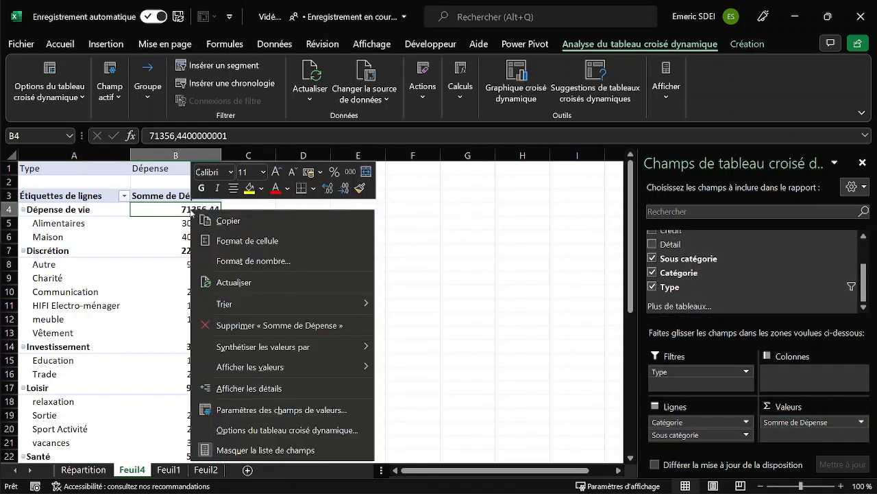
{"action": "left_click", "coordinate": [233, 257]}
{"action": "left_click", "coordinate": [218, 238]}
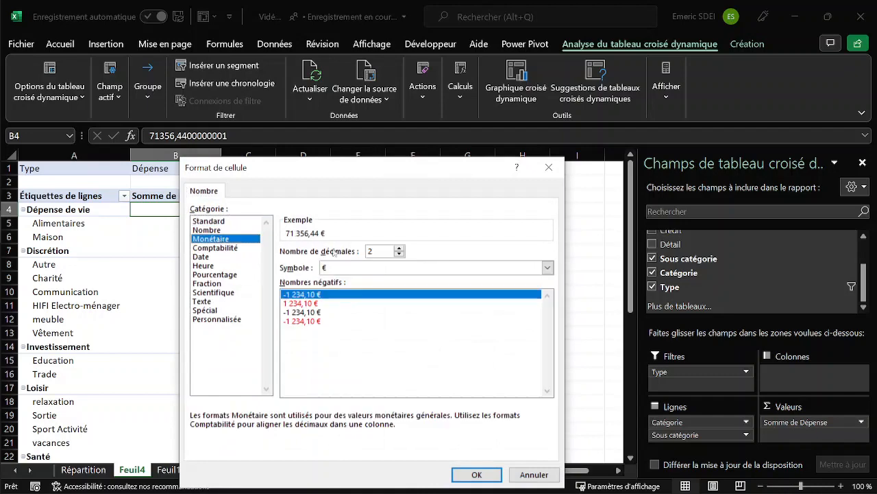
{"action": "left_click", "coordinate": [401, 255]}
{"action": "left_click", "coordinate": [400, 255]}
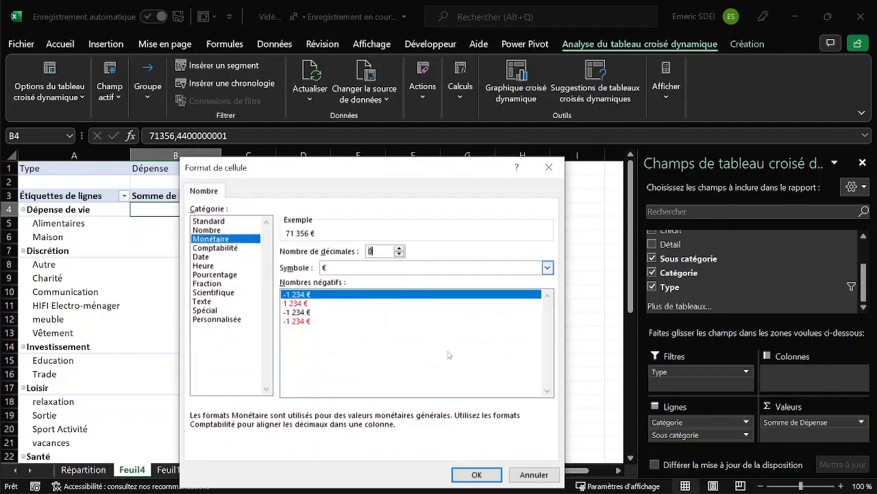
{"action": "left_click", "coordinate": [476, 475]}
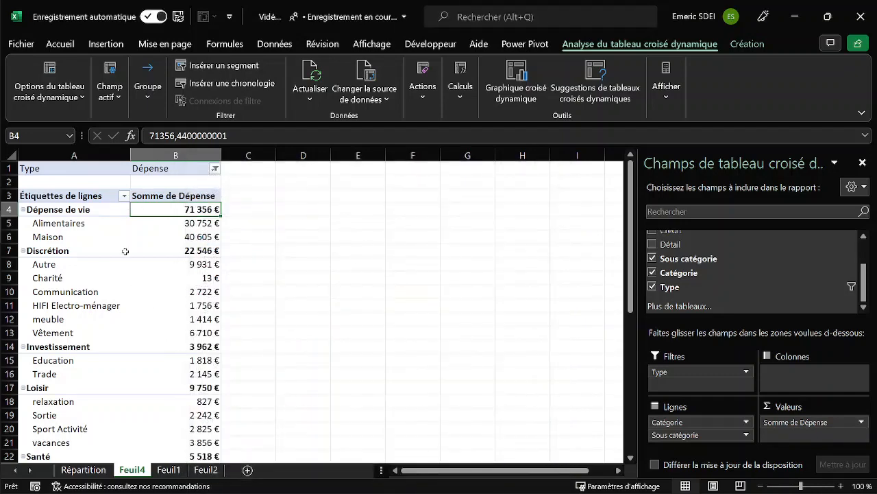
Sort the Catégorie row labels in descending order by Somme de Dépense.
{"action": "left_click", "coordinate": [125, 196]}
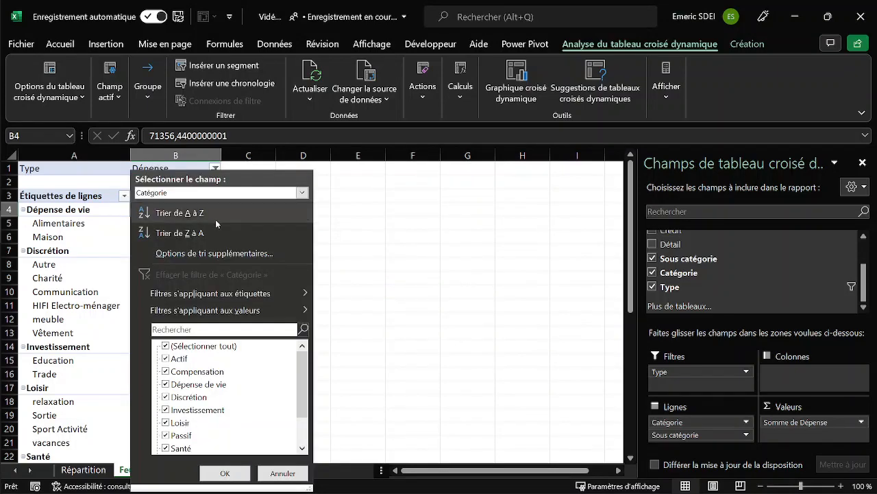
{"action": "left_click", "coordinate": [213, 253]}
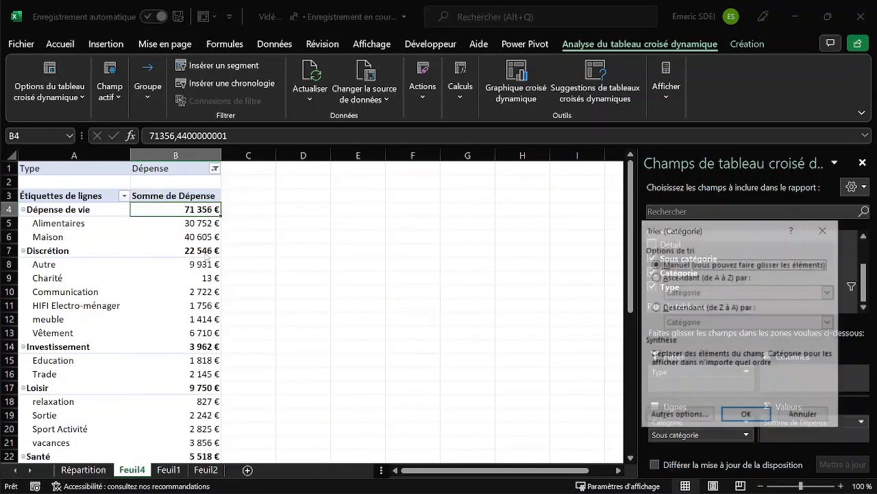
{"action": "left_click_drag", "start_coordinate": [760, 230], "coordinate": [374, 179]}
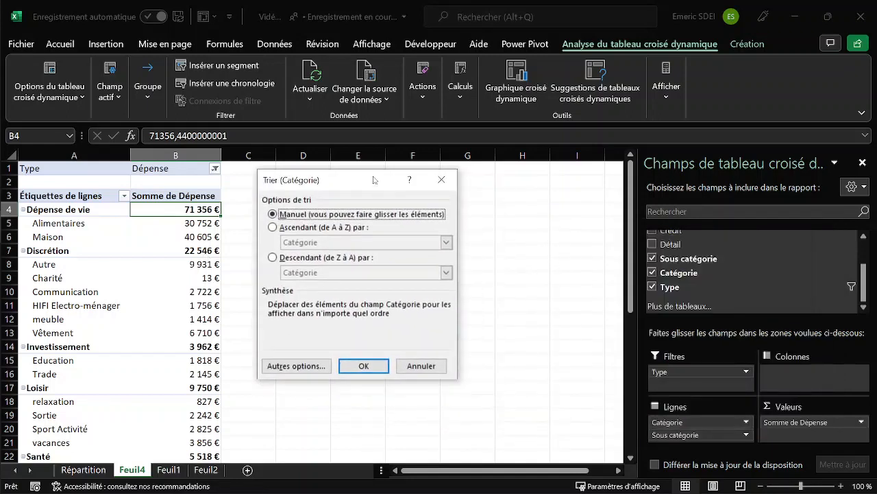
{"action": "left_click", "coordinate": [272, 258]}
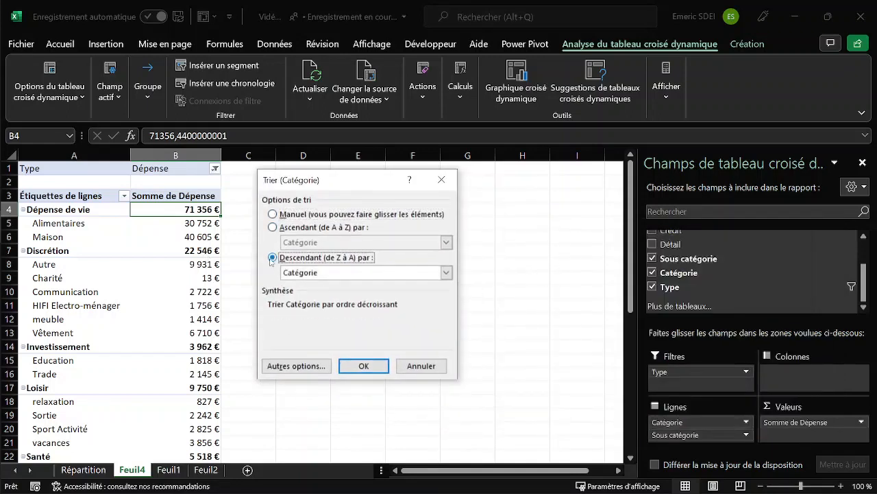
{"action": "left_click", "coordinate": [445, 273]}
{"action": "left_click", "coordinate": [329, 293]}
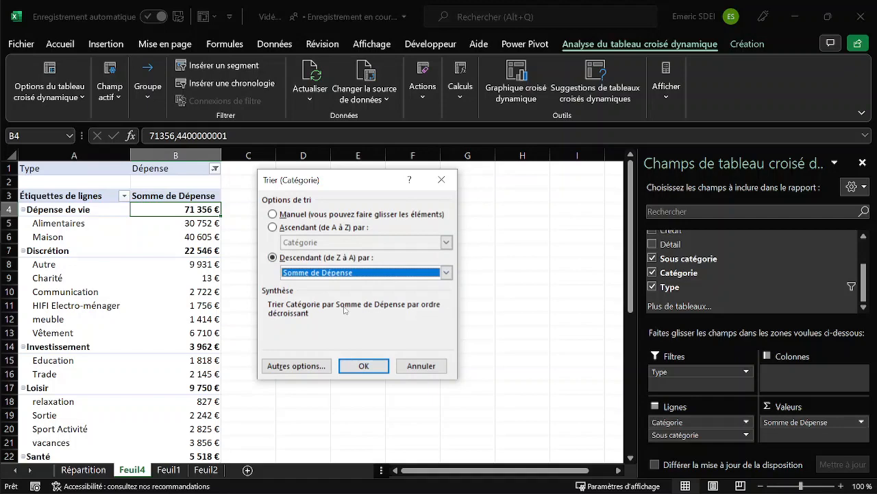
{"action": "left_click", "coordinate": [363, 366]}
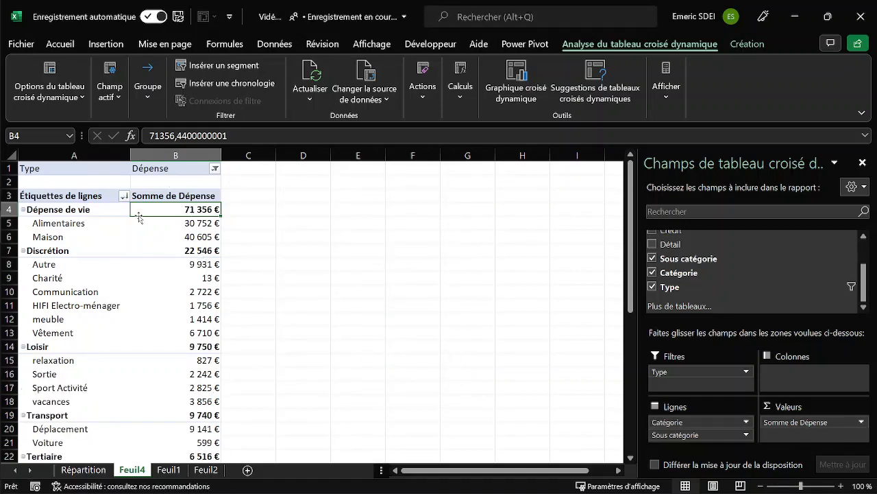
Apply a top-items value filter to Catégorie that keeps the 3 highest elements by Somme de Dépense.
{"action": "left_click", "coordinate": [125, 196]}
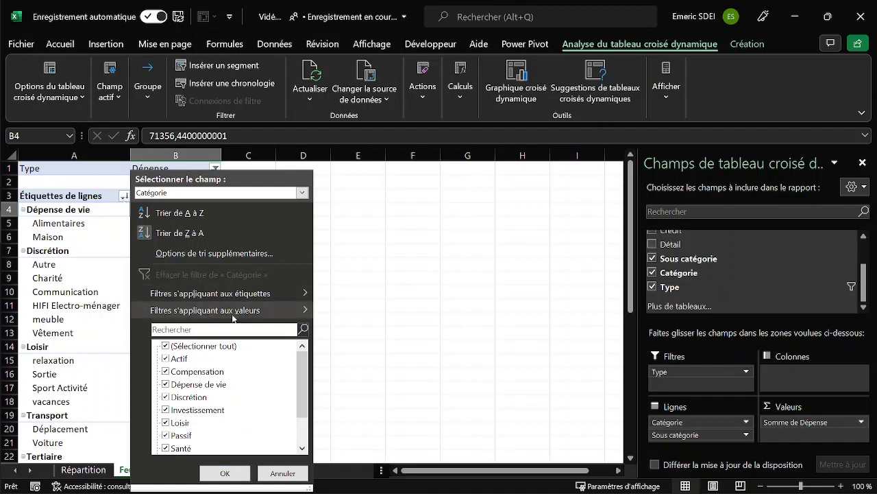
{"action": "mouse_move", "coordinate": [220, 310]}
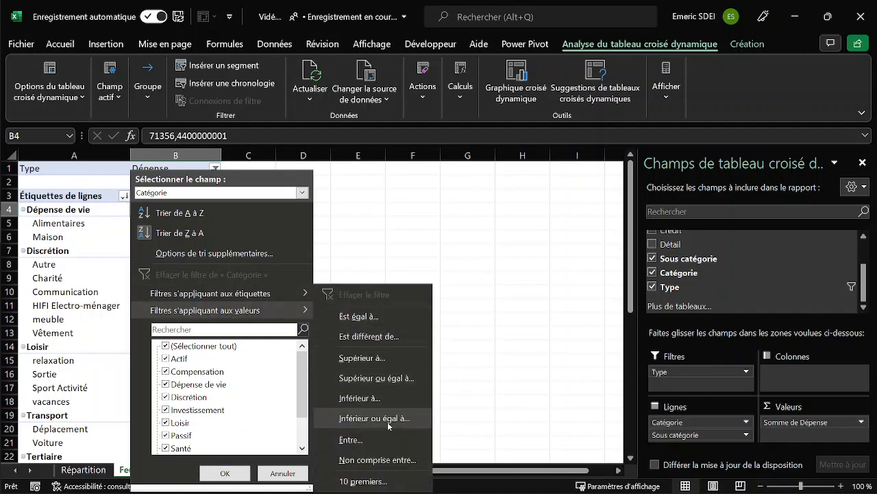
{"action": "left_click", "coordinate": [362, 480]}
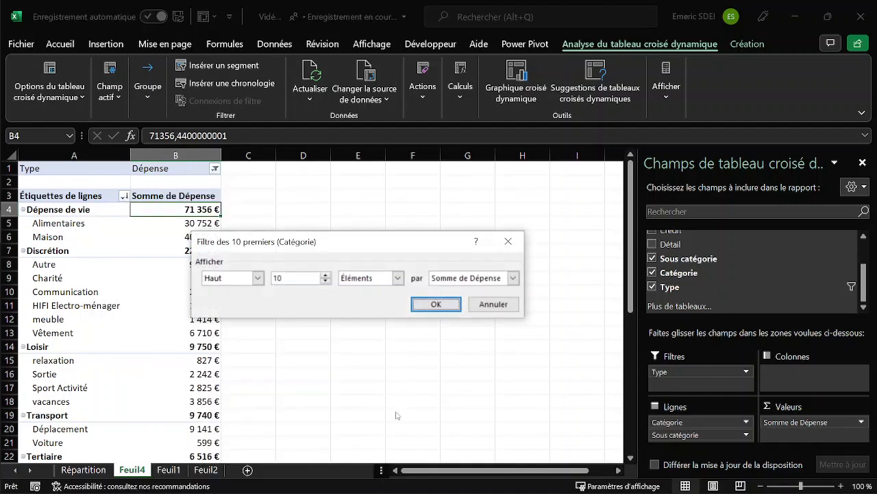
{"action": "left_click", "coordinate": [280, 277]}
{"action": "type", "text": "3"}
{"action": "key", "text": "Return"}
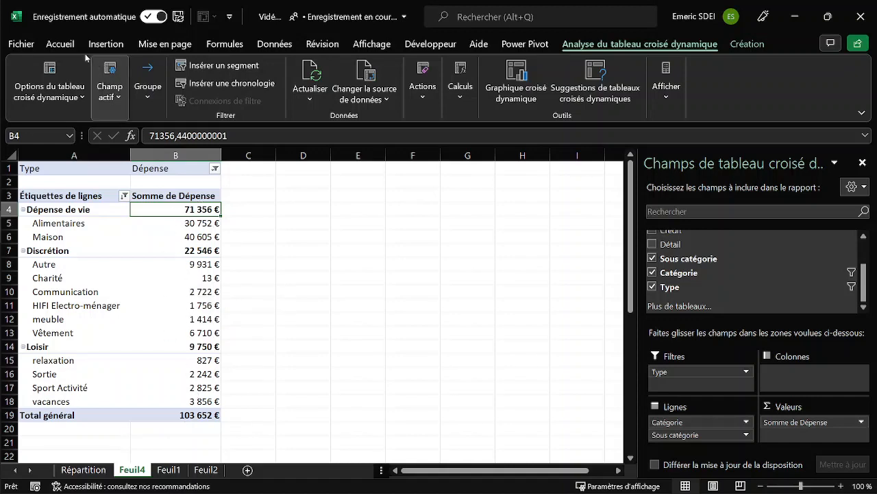
Insert a Barres groupées PivotChart from the expense PivotTable and place it beside the table.
{"action": "left_click", "coordinate": [106, 44]}
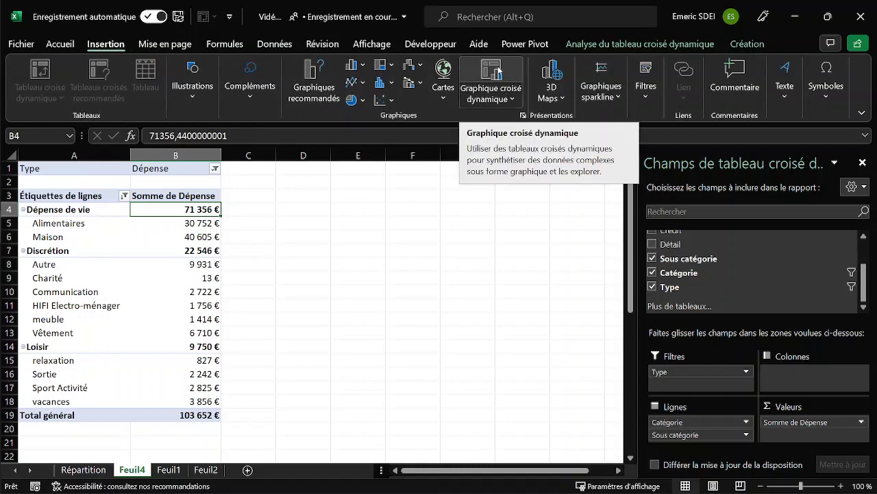
{"action": "left_click", "coordinate": [499, 70]}
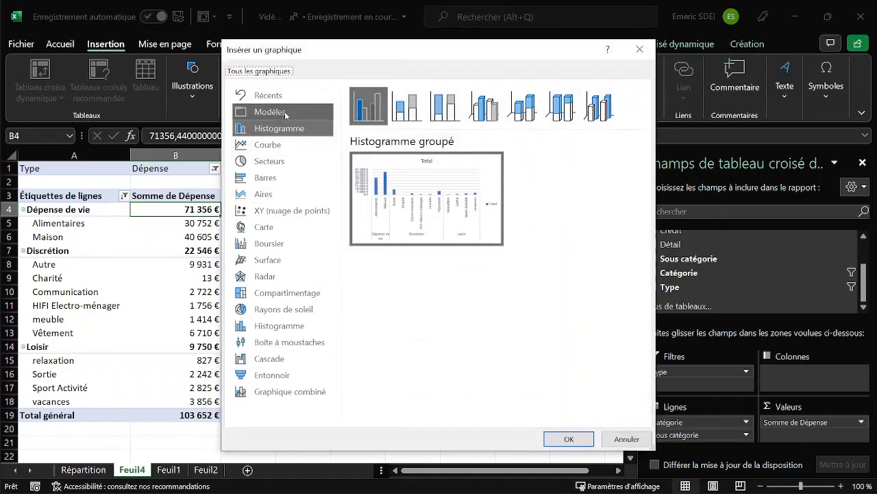
{"action": "left_click", "coordinate": [272, 180]}
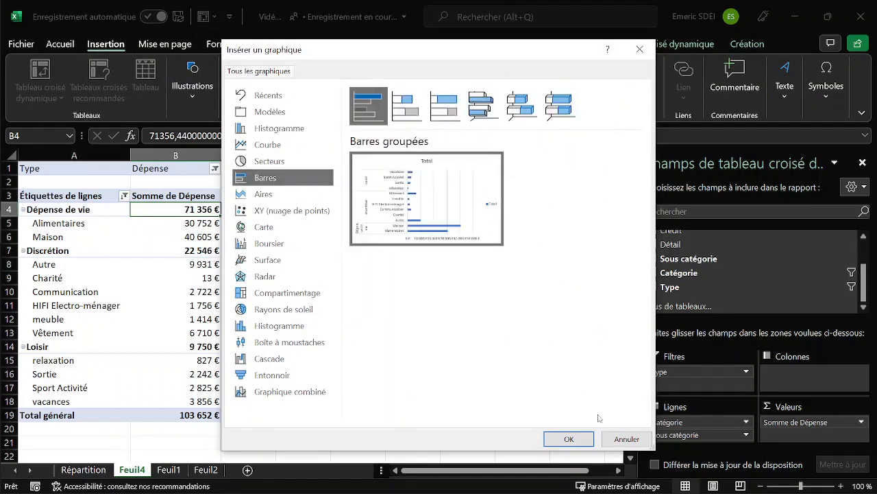
{"action": "left_click", "coordinate": [569, 439]}
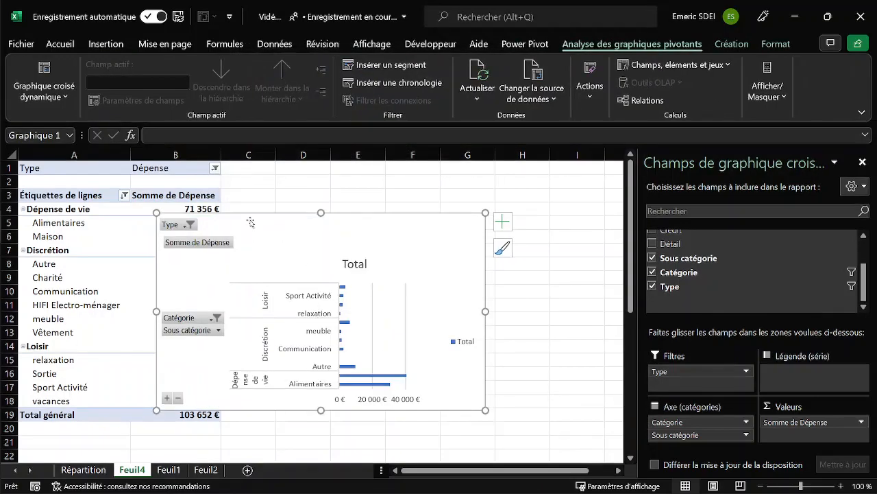
{"action": "left_click_drag", "start_coordinate": [247, 215], "coordinate": [332, 180]}
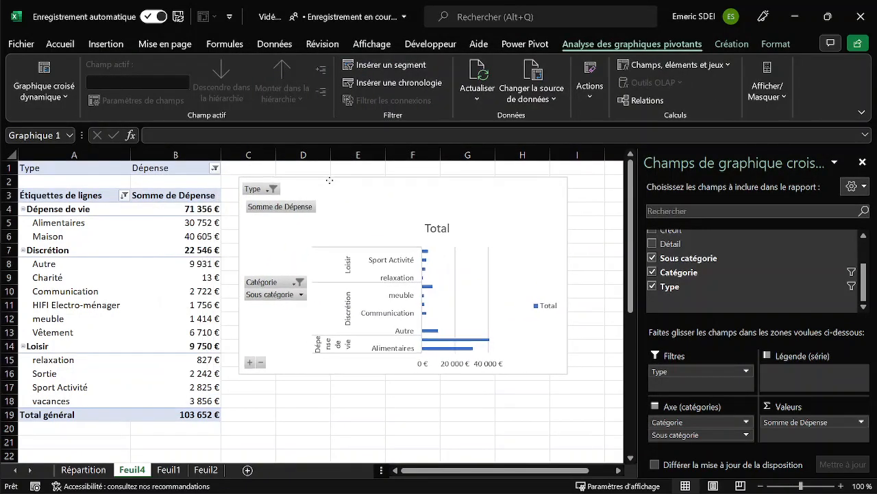
Hide the value, axis and report filter field buttons on the PivotChart.
{"action": "right_click", "coordinate": [273, 207]}
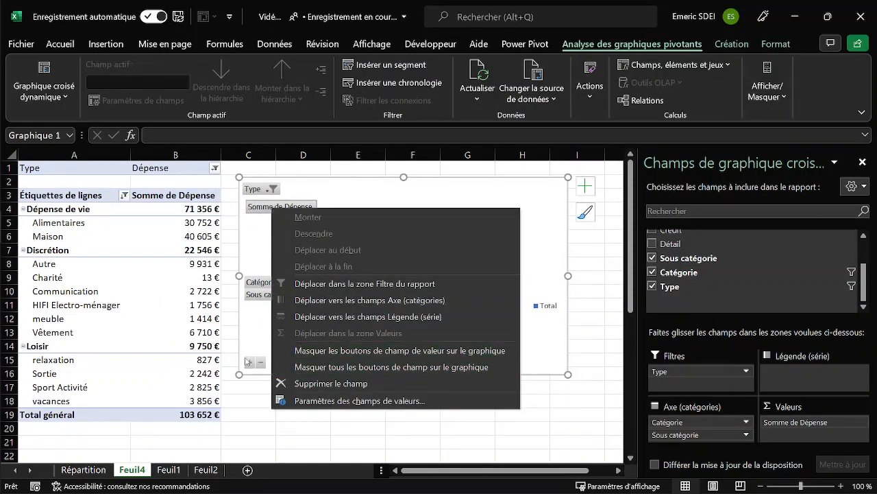
{"action": "left_click", "coordinate": [344, 356]}
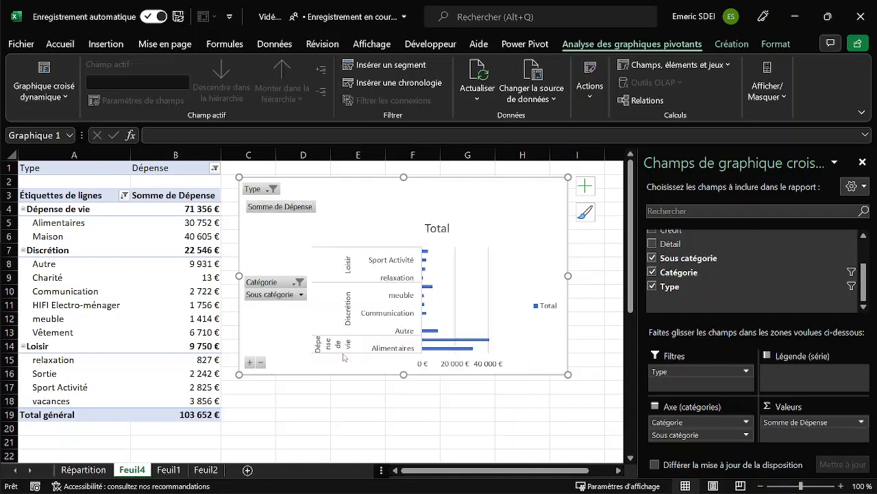
{"action": "right_click", "coordinate": [264, 278]}
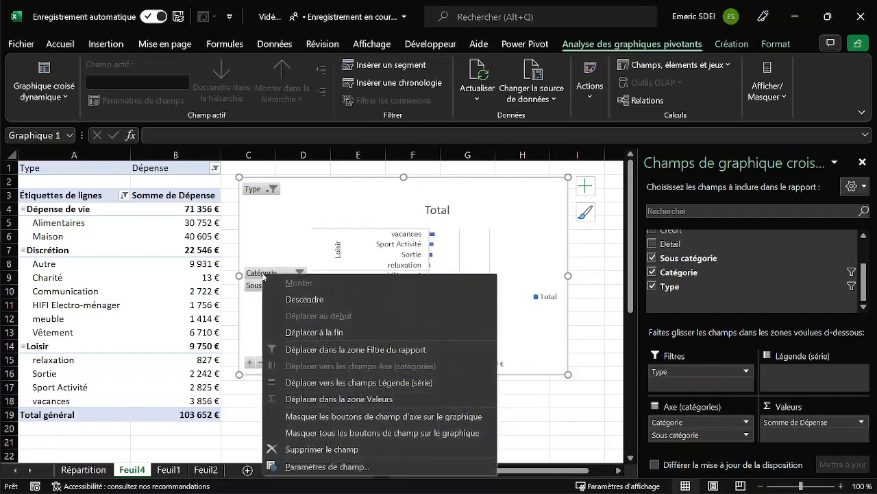
{"action": "left_click", "coordinate": [337, 416]}
{"action": "right_click", "coordinate": [258, 193]}
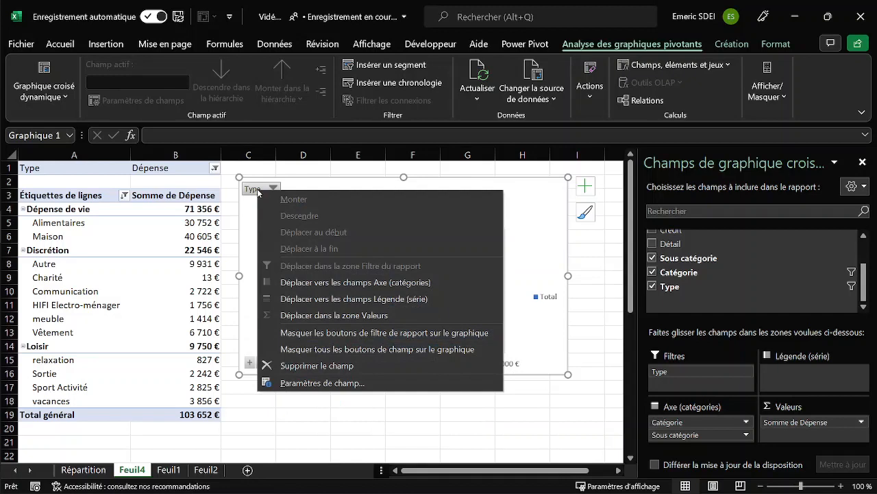
{"action": "left_click", "coordinate": [340, 334]}
Delete the legend and the vertical gridlines from the bar chart.
{"action": "left_click", "coordinate": [547, 293]}
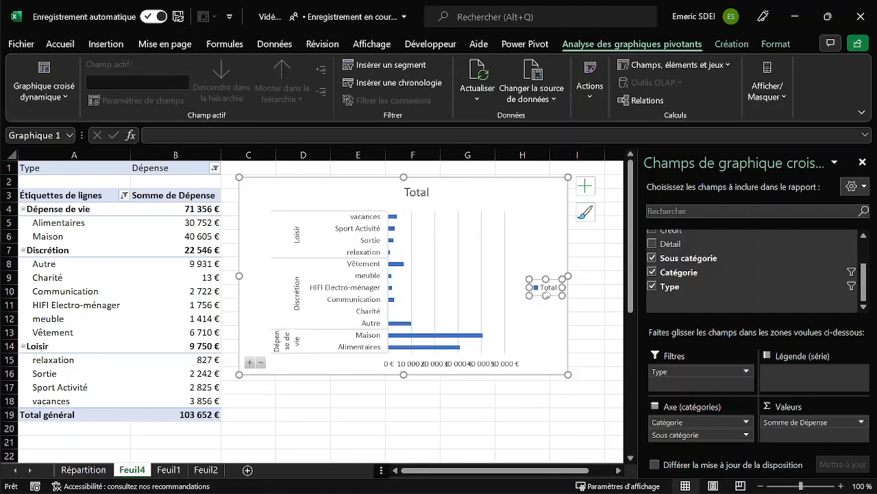
{"action": "key", "text": "Delete"}
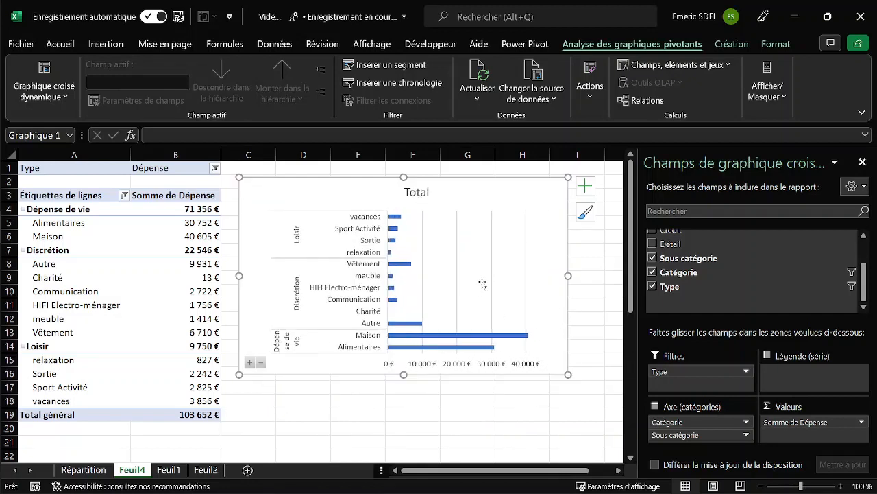
{"action": "left_click", "coordinate": [492, 281]}
{"action": "key", "text": "Delete"}
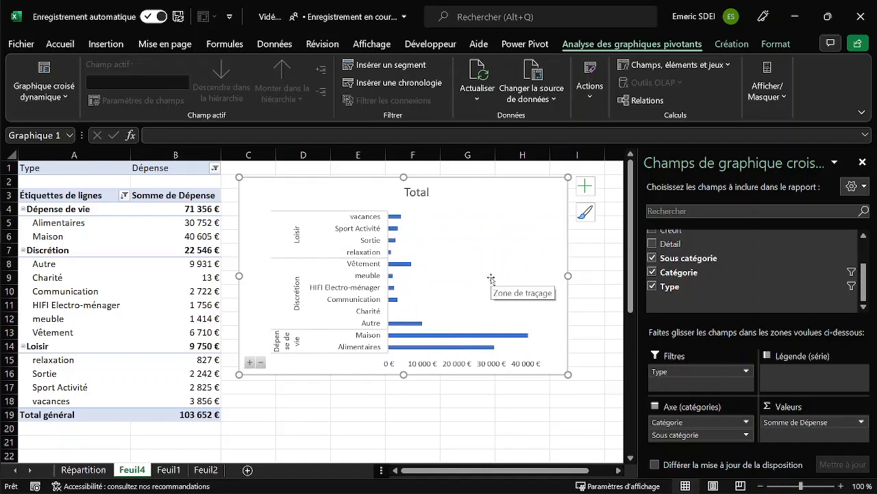
Add data labels to the bars of the Total series.
{"action": "right_click", "coordinate": [405, 265]}
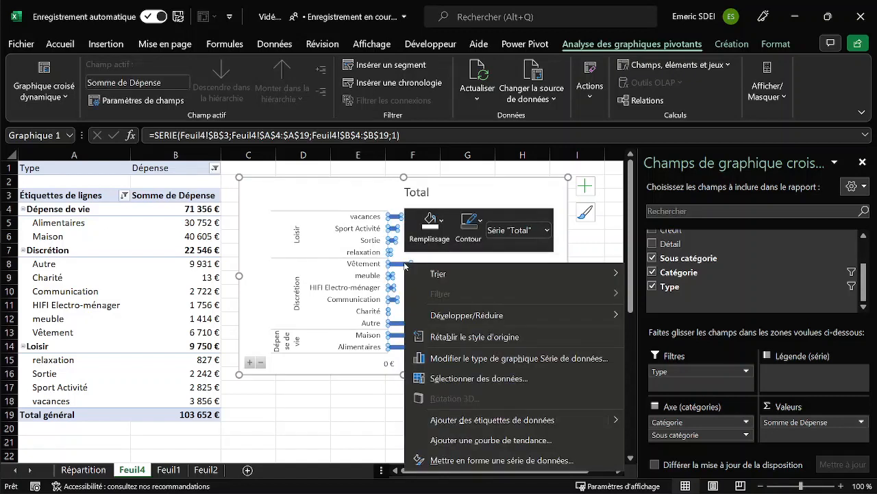
{"action": "left_click", "coordinate": [485, 420]}
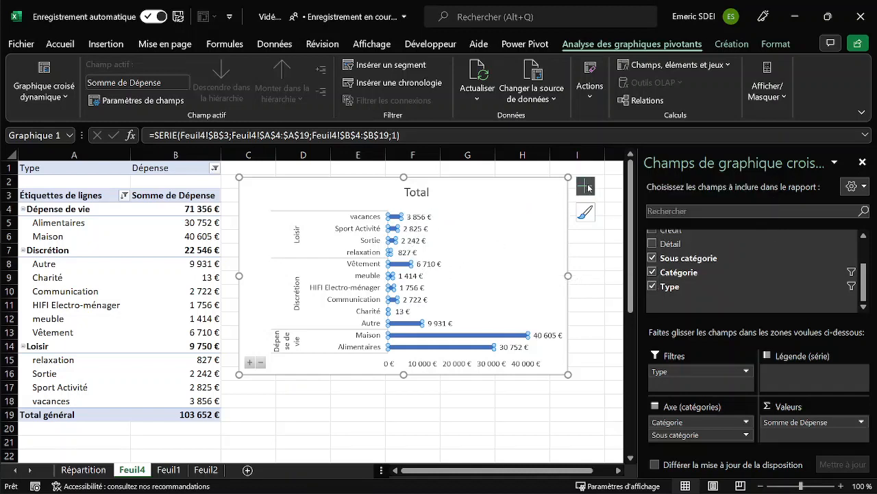
Set the display units of the bar chart's horizontal value axis to Milliers.
{"action": "left_click", "coordinate": [587, 186]}
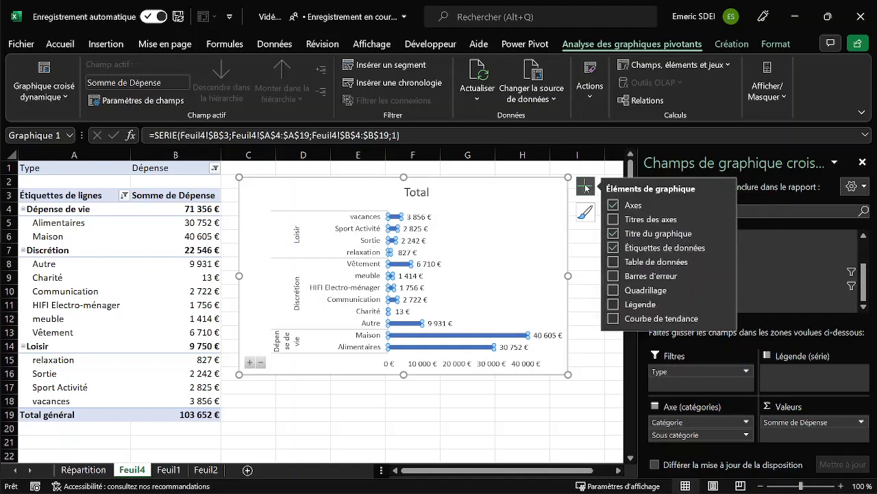
{"action": "left_click", "coordinate": [725, 204]}
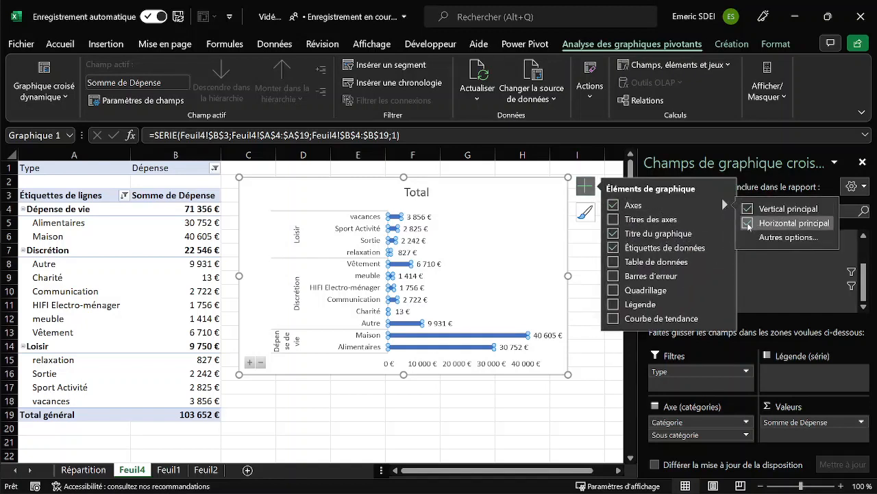
{"action": "left_click", "coordinate": [497, 368]}
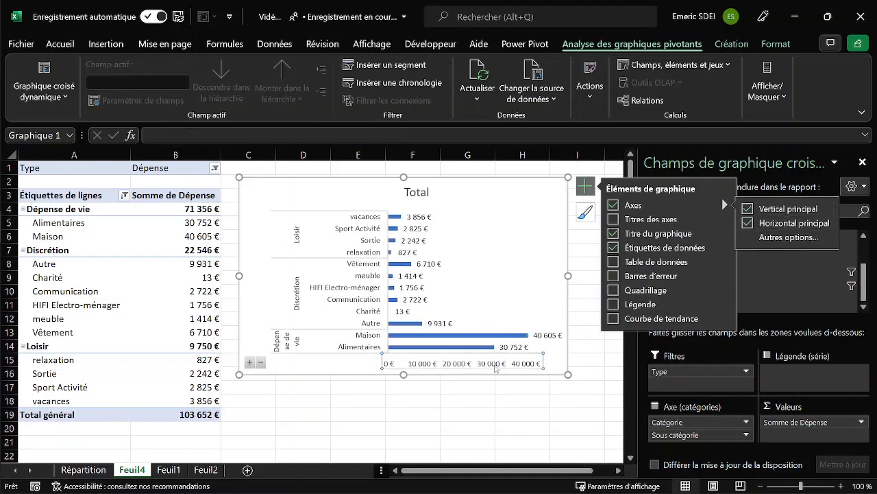
{"action": "left_click", "coordinate": [588, 187]}
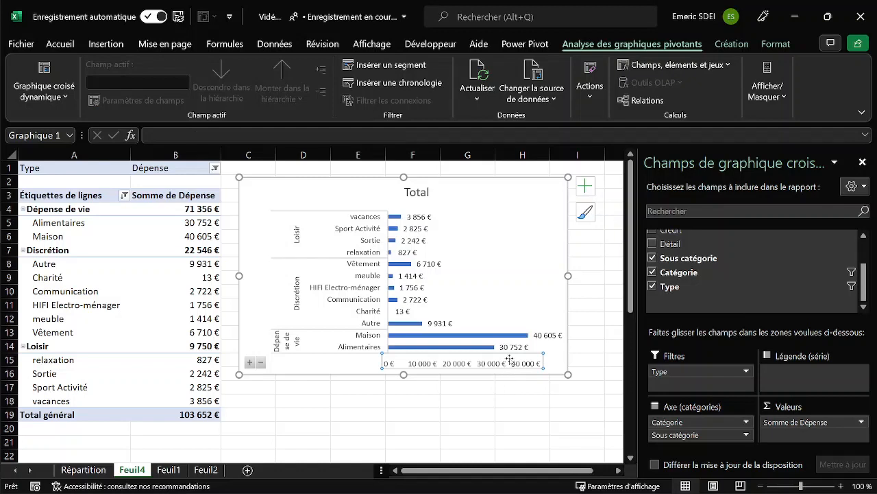
{"action": "double_click", "coordinate": [510, 359]}
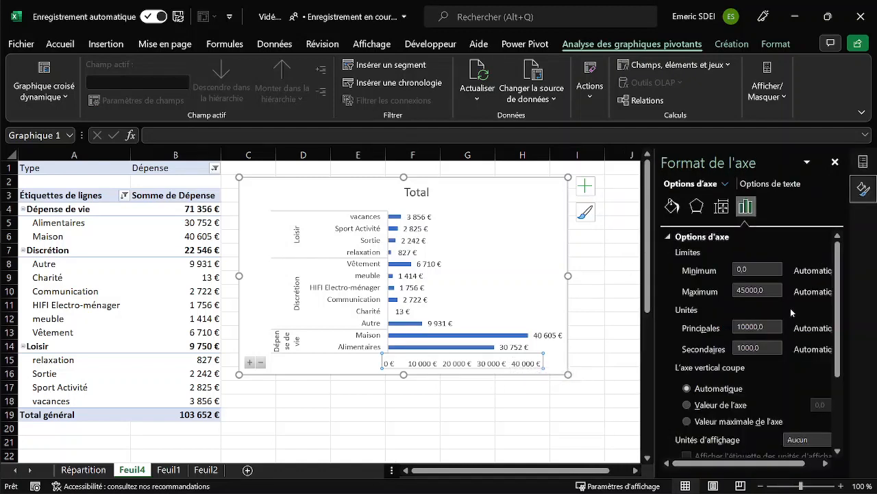
{"action": "scroll", "coordinate": [754, 342], "scroll_direction": "down", "scroll_amount": 3}
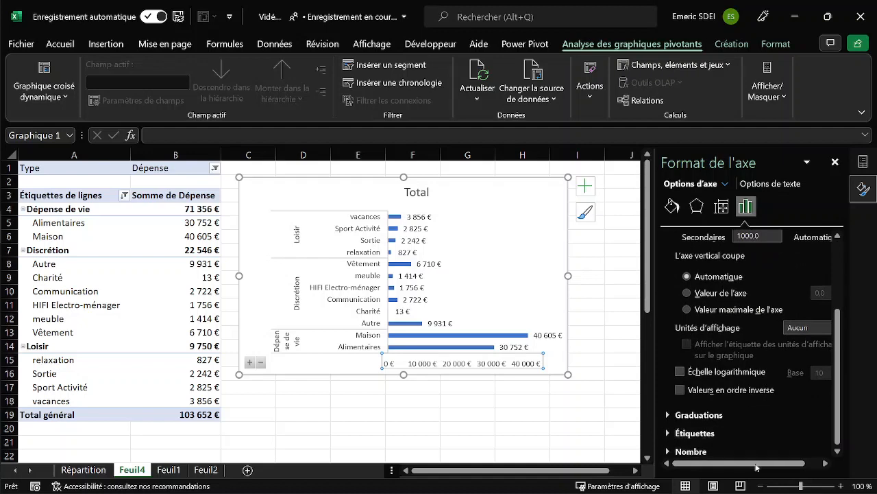
{"action": "left_click_drag", "start_coordinate": [757, 464], "coordinate": [824, 453]}
{"action": "left_click", "coordinate": [825, 329]}
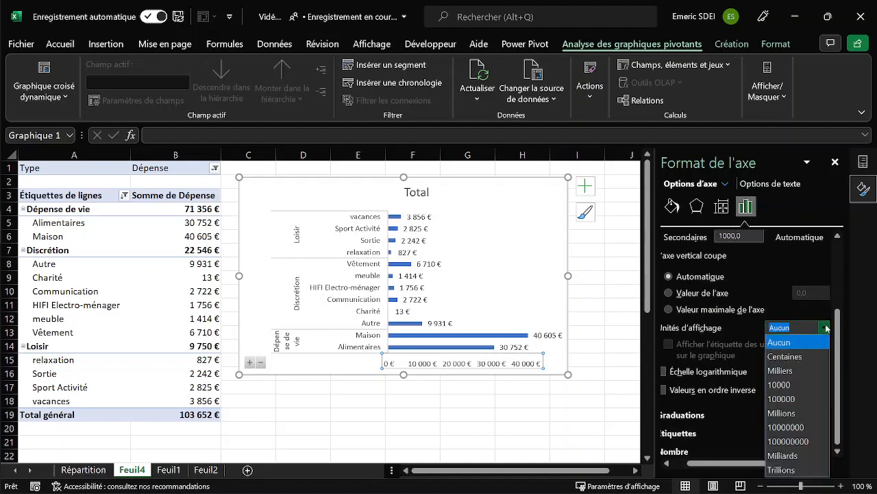
{"action": "left_click", "coordinate": [795, 371]}
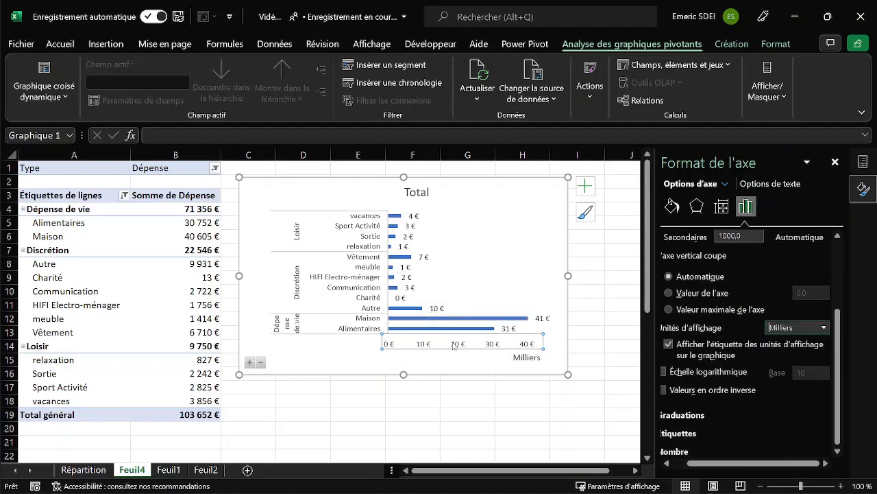
Format the bar chart's data labels as Monétaire in € with 1 decimal.
{"action": "left_click", "coordinate": [542, 320]}
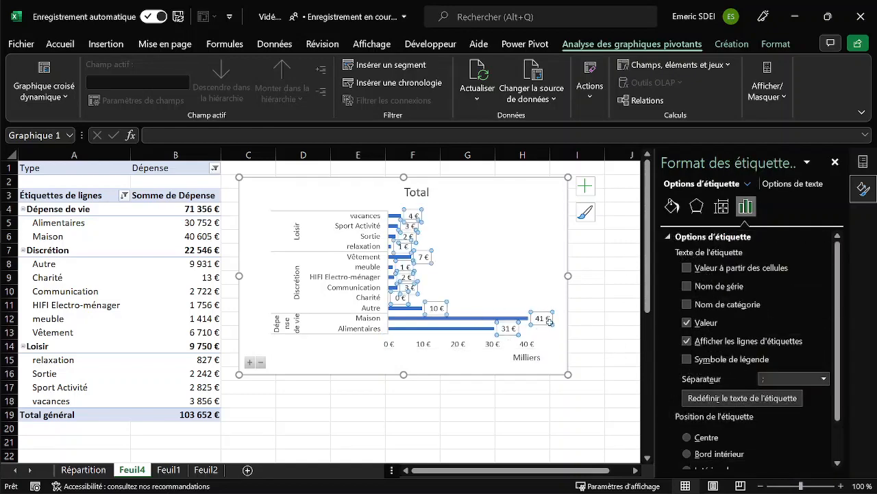
{"action": "scroll", "coordinate": [840, 297], "scroll_direction": "down", "scroll_amount": 2}
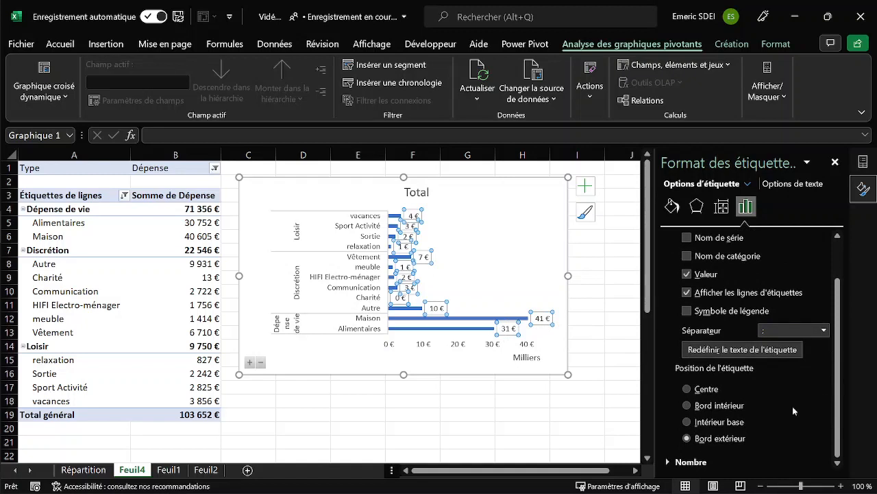
{"action": "left_click", "coordinate": [671, 462]}
{"action": "scroll", "coordinate": [839, 317], "scroll_direction": "down", "scroll_amount": 4}
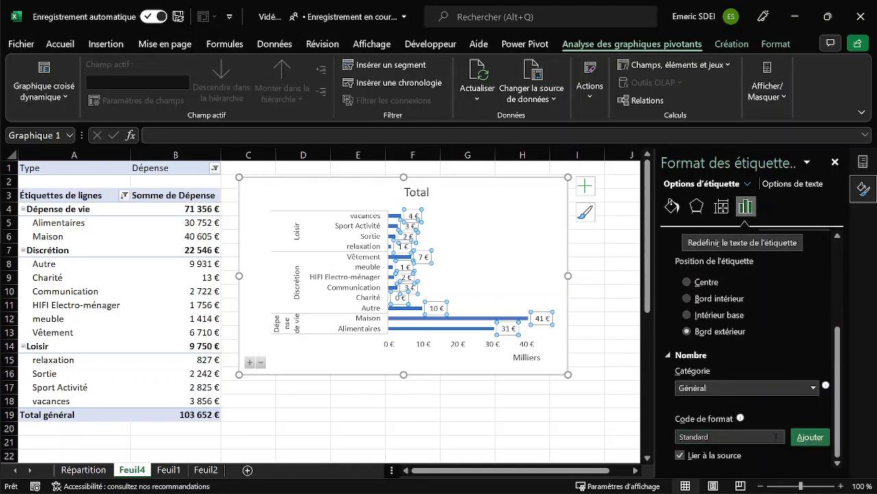
{"action": "left_click", "coordinate": [813, 388]}
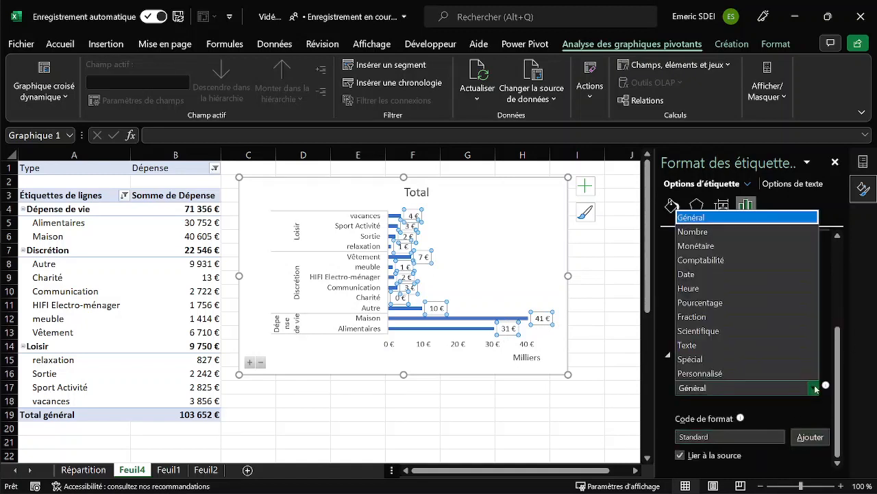
{"action": "left_click", "coordinate": [712, 245]}
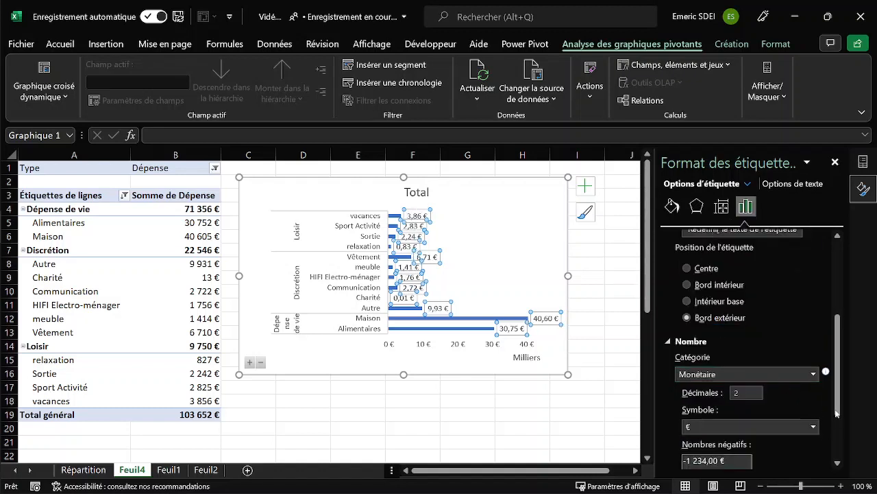
{"action": "left_click", "coordinate": [728, 388]}
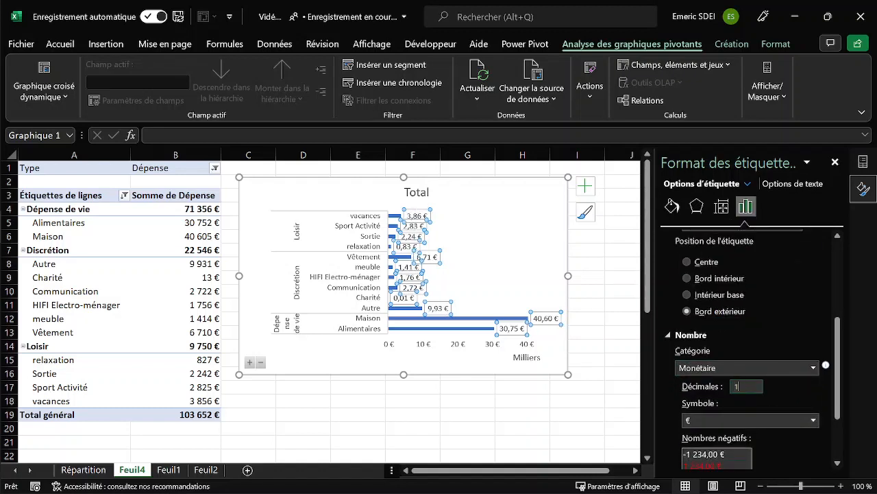
Add the custom number format code # ##0,0 k€ to the data labels.
{"action": "scroll", "coordinate": [833, 411], "scroll_direction": "down", "scroll_amount": 3}
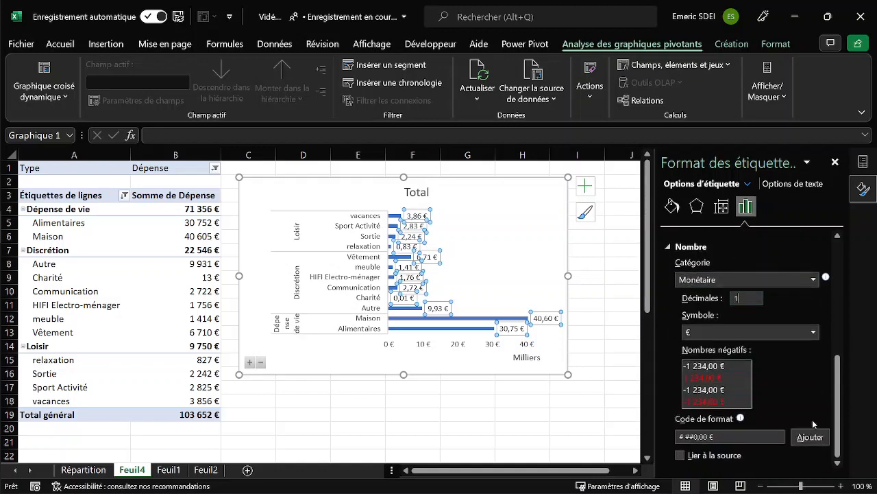
{"action": "left_click", "coordinate": [708, 437]}
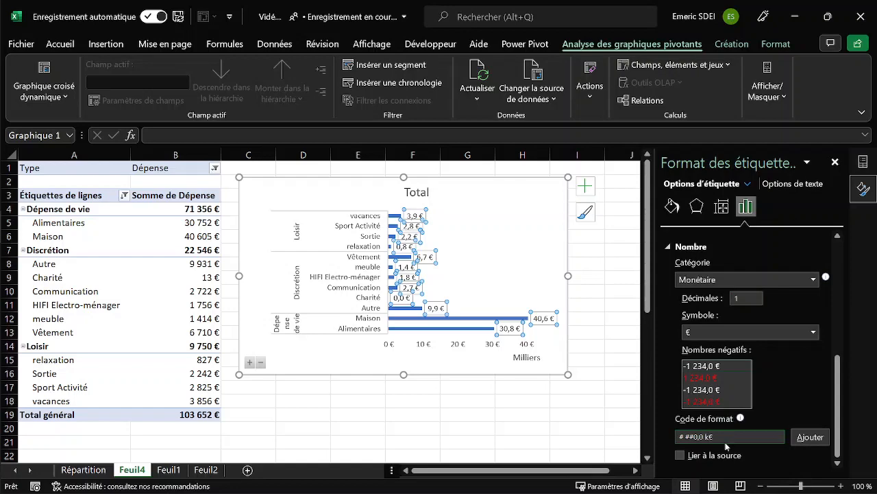
{"action": "left_click", "coordinate": [792, 442]}
Delete the chart's horizontal value axis and put the vertical category axis in reverse order.
{"action": "left_click", "coordinate": [460, 348]}
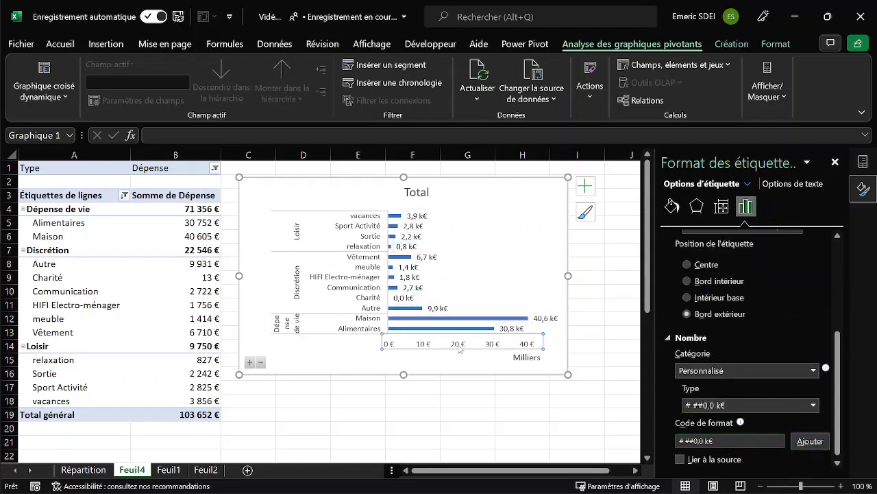
{"action": "key", "text": "Delete"}
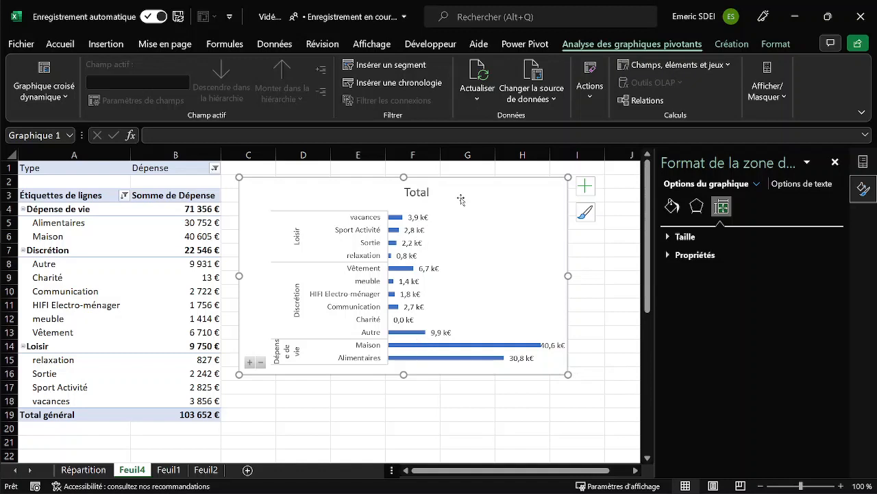
{"action": "left_click", "coordinate": [351, 316]}
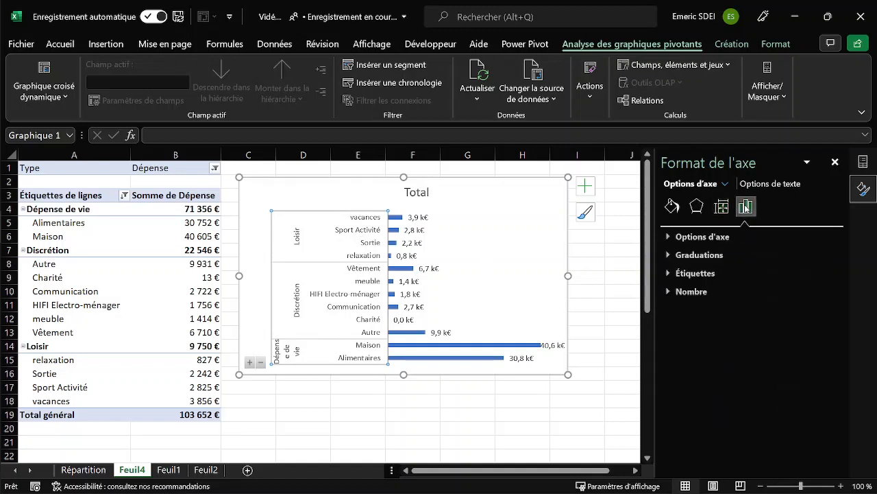
{"action": "left_click", "coordinate": [699, 237]}
{"action": "scroll", "coordinate": [760, 312], "scroll_direction": "down", "scroll_amount": 2}
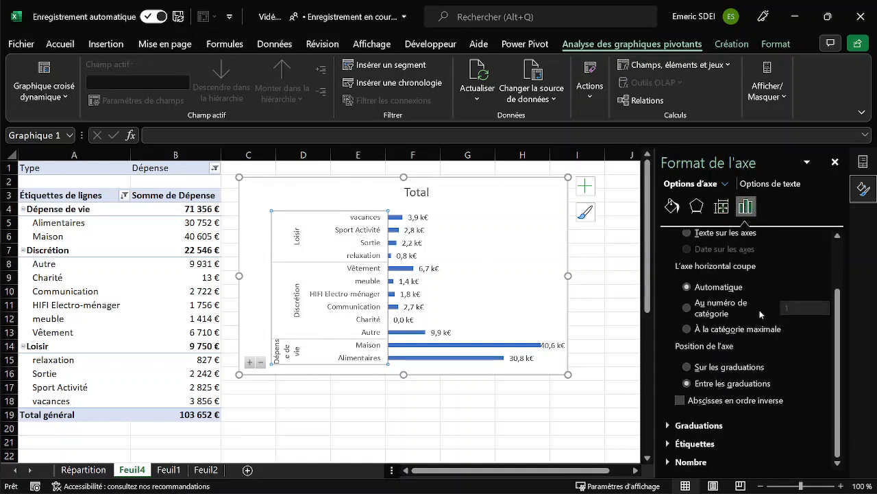
{"action": "left_click", "coordinate": [680, 401]}
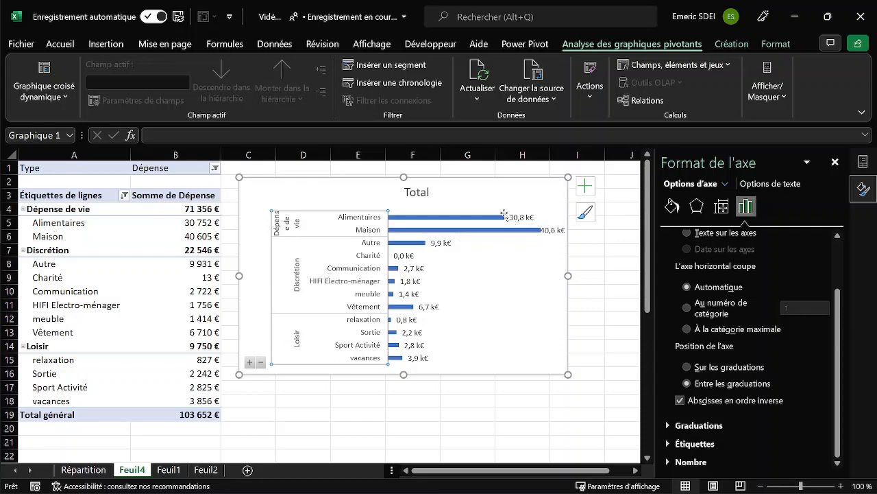
Sort the Sous catégorie items of the PivotTable in descending order by Somme de Dépense.
{"action": "left_click", "coordinate": [74, 223]}
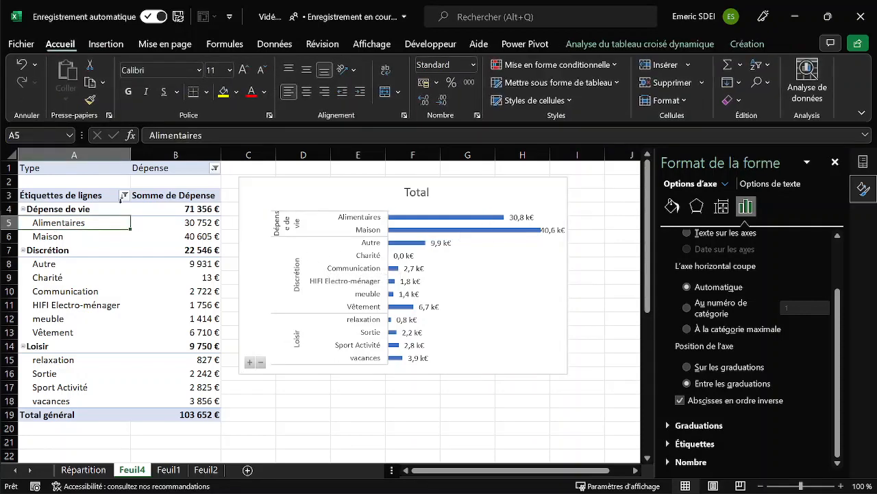
{"action": "left_click", "coordinate": [124, 195]}
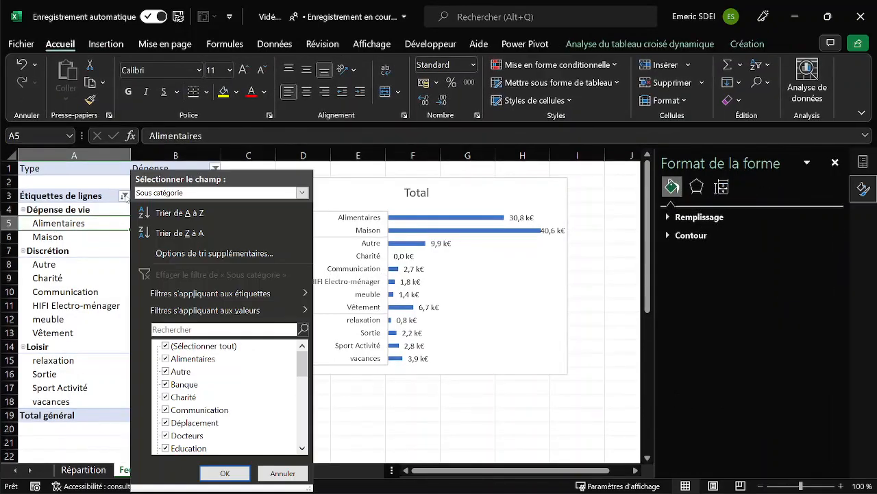
{"action": "left_click", "coordinate": [212, 254]}
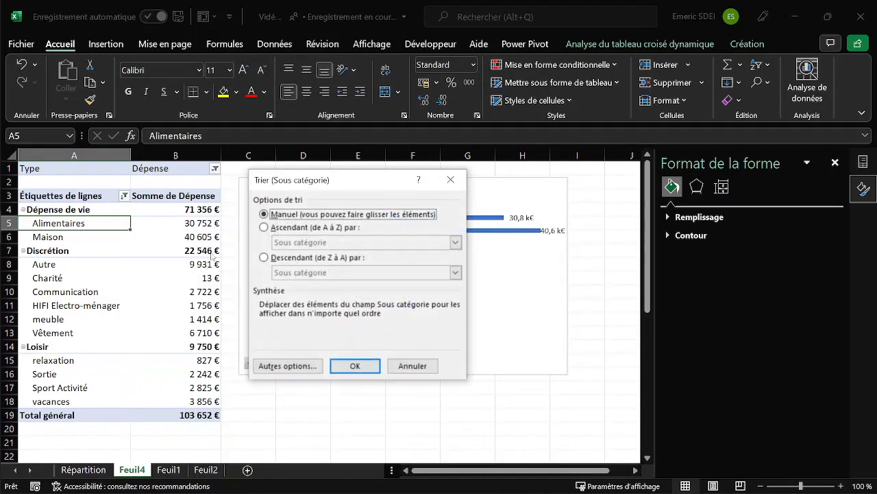
{"action": "left_click", "coordinate": [265, 258]}
{"action": "left_click", "coordinate": [455, 273]}
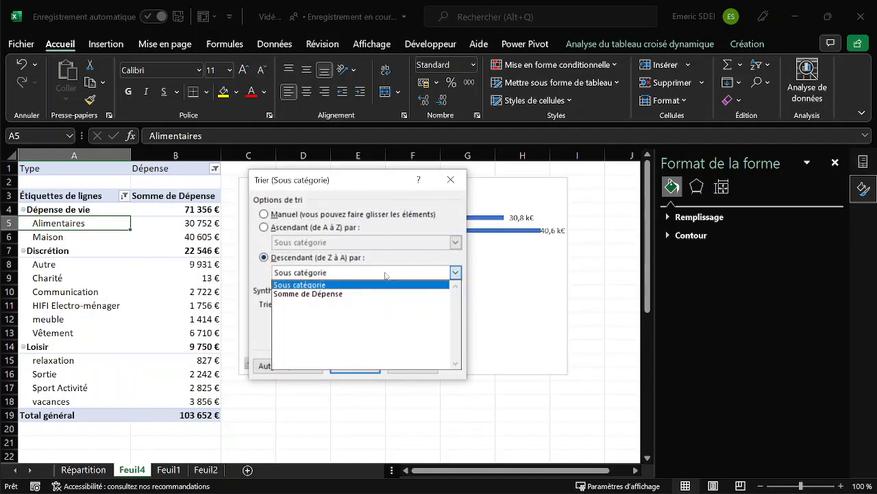
{"action": "left_click", "coordinate": [334, 294]}
{"action": "left_click", "coordinate": [355, 365]}
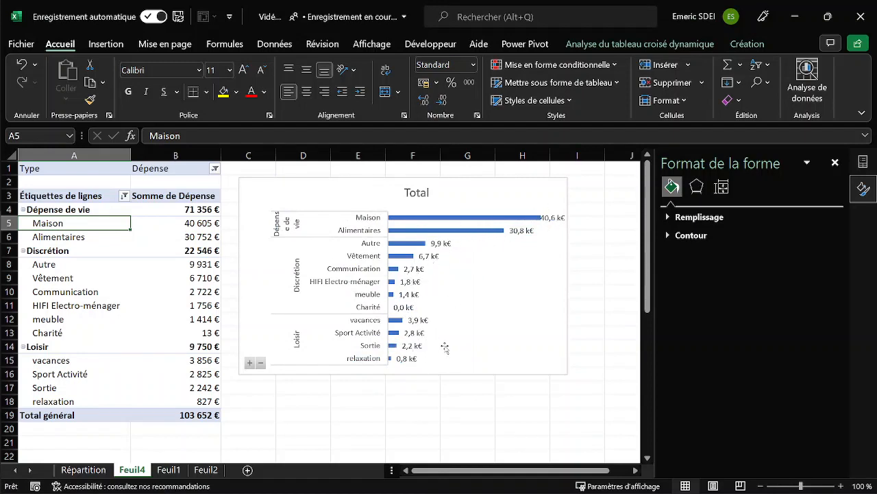
Collapse the chart to the main categories and resize it to span columns D to F, starting at the top of row 2.
{"action": "left_click", "coordinate": [254, 368]}
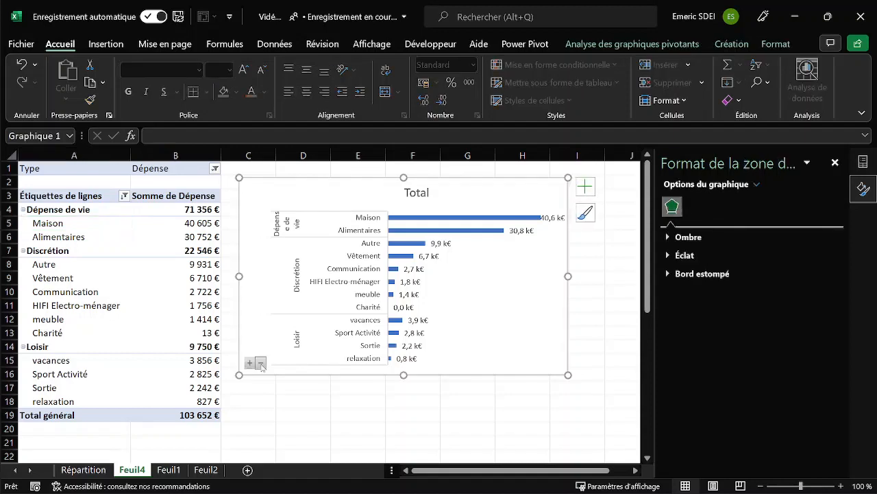
{"action": "left_click", "coordinate": [261, 364]}
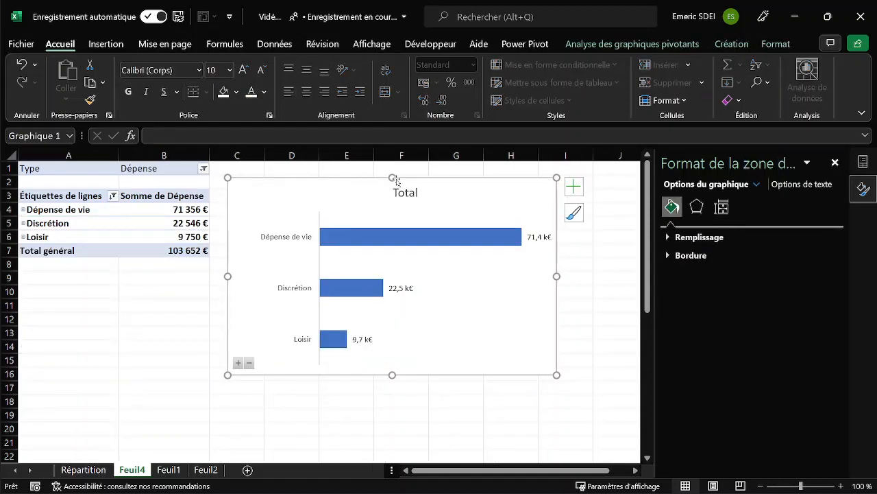
{"action": "key", "text": "alt"}
{"action": "left_click_drag", "start_coordinate": [394, 178], "coordinate": [392, 174]}
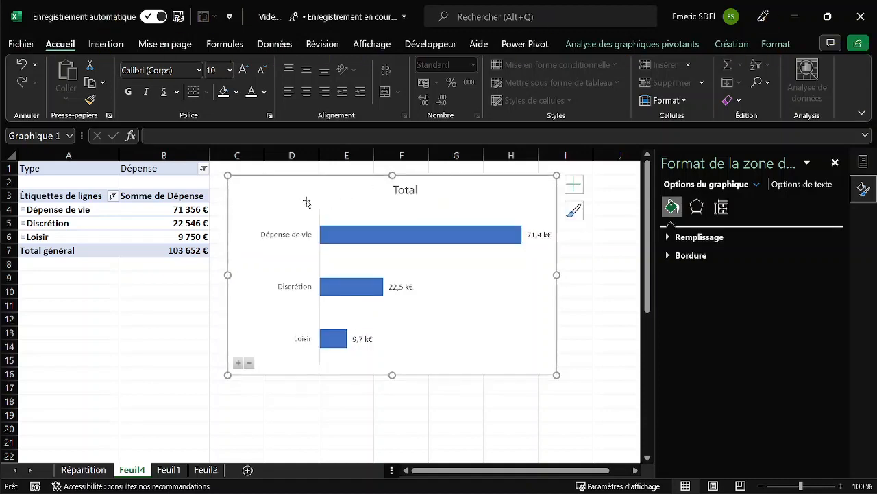
{"action": "left_click_drag", "start_coordinate": [228, 274], "coordinate": [265, 273]}
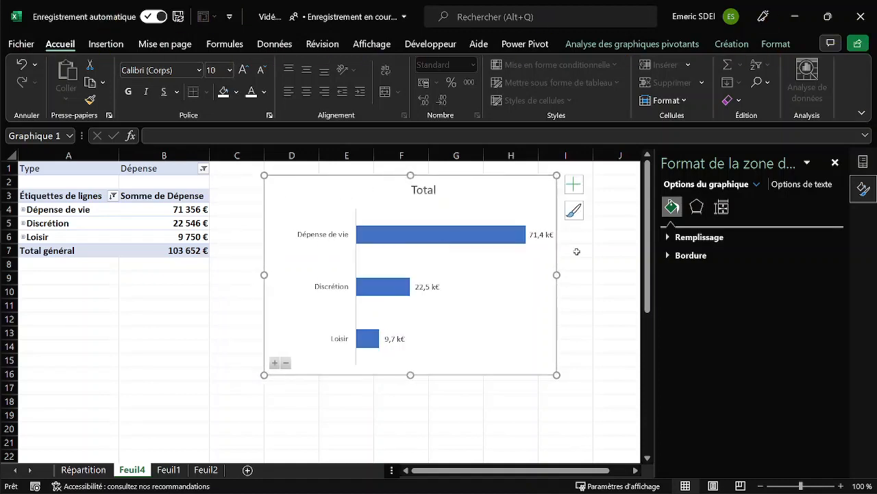
{"action": "key", "text": "alt"}
{"action": "left_click_drag", "start_coordinate": [556, 274], "coordinate": [442, 274]}
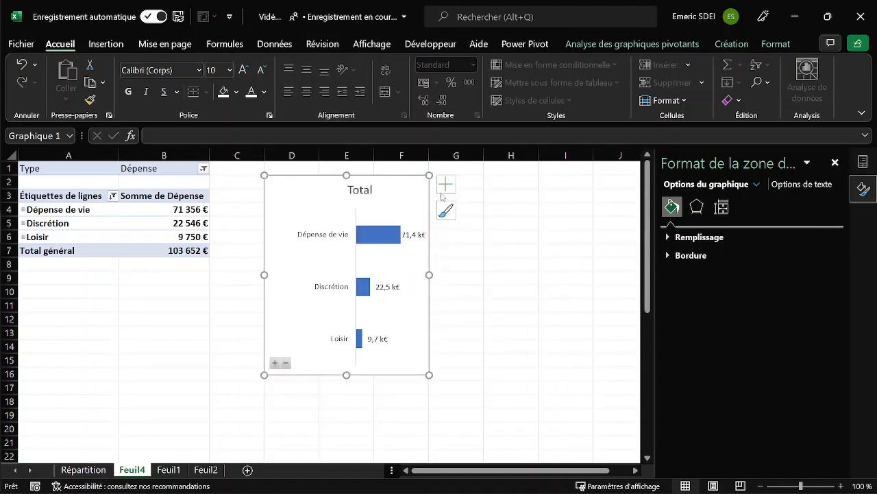
Replace the bar chart's title with "Les 3 dépenses principales".
{"action": "left_click", "coordinate": [362, 192]}
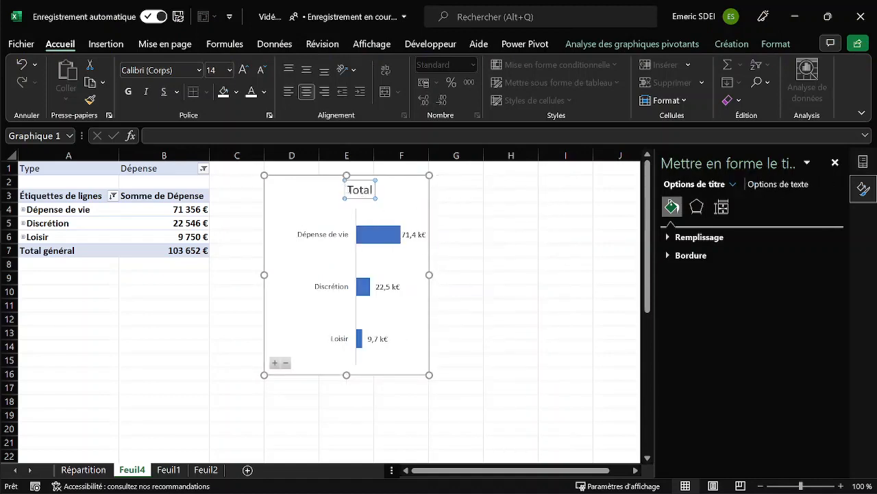
{"action": "left_click_drag", "start_coordinate": [346, 190], "coordinate": [379, 190]}
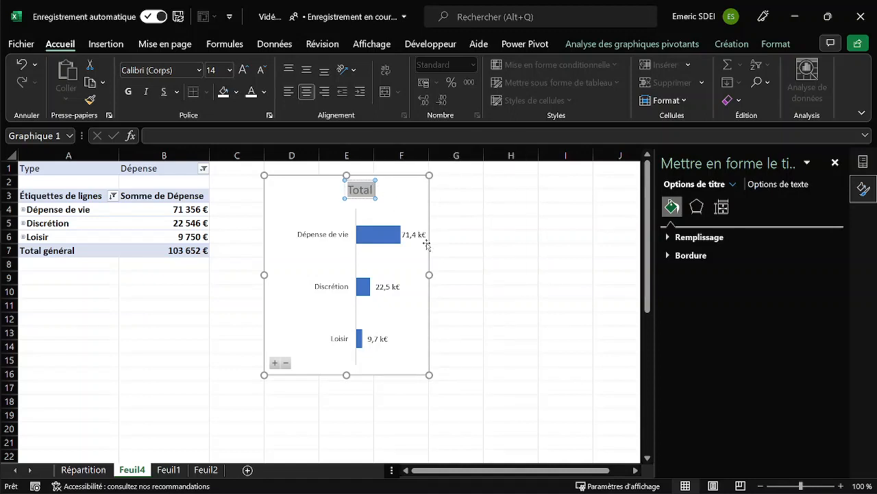
{"action": "type", "text": "Les 3"}
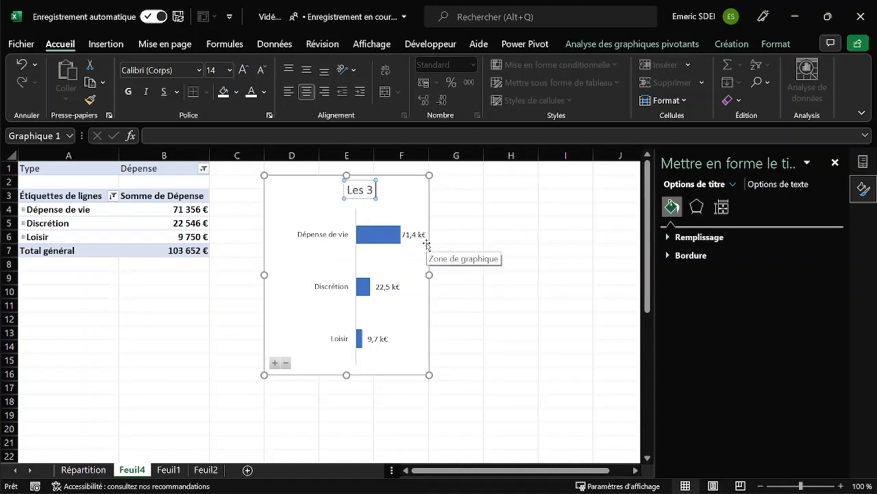
{"action": "type", "text": " dép"}
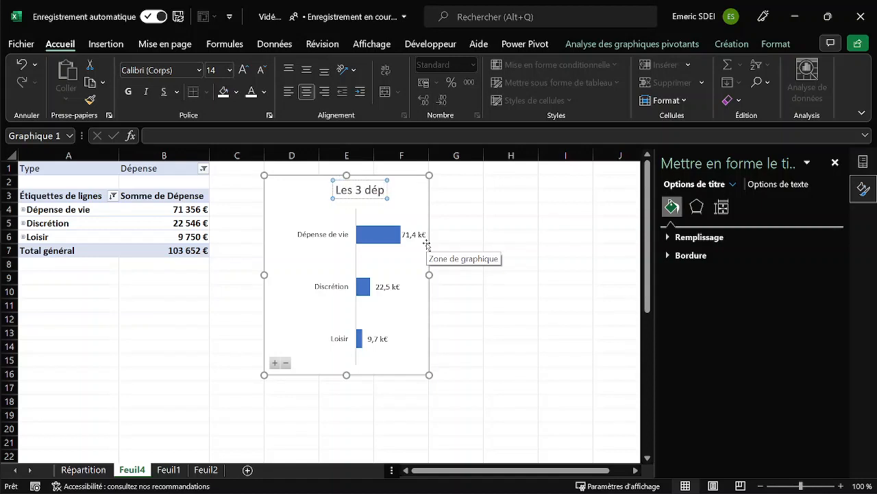
{"action": "type", "text": "enses"}
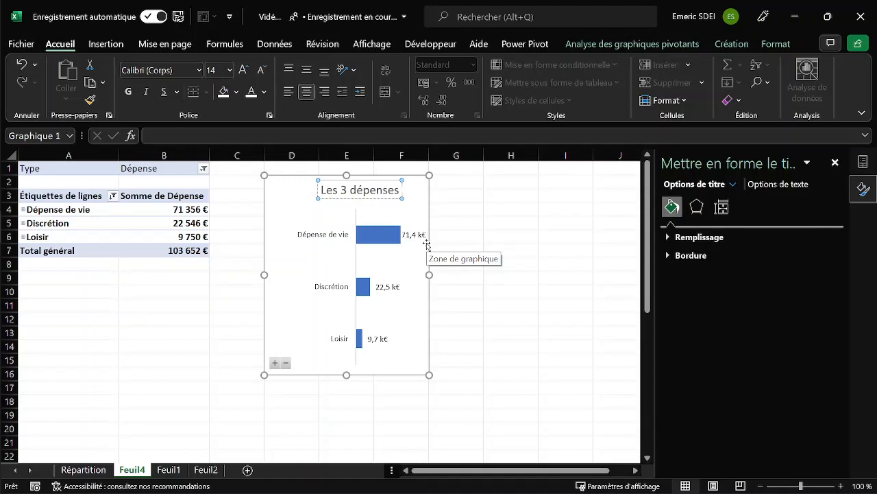
{"action": "type", "text": " principales"}
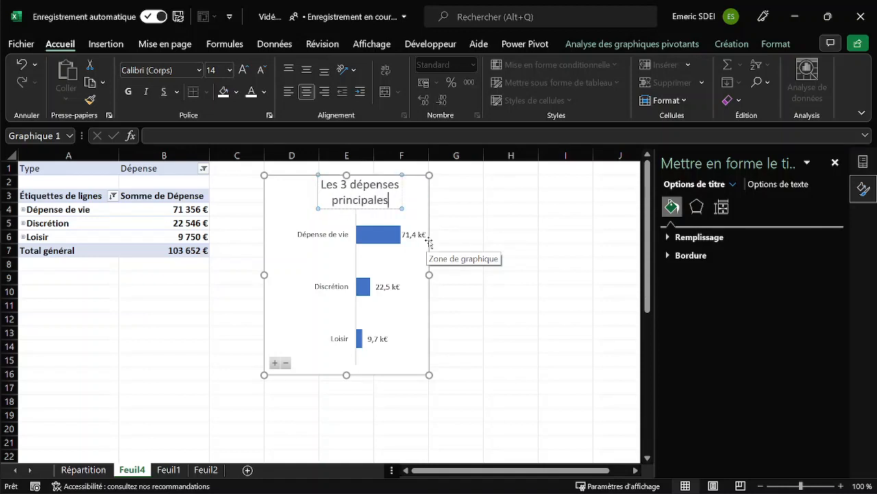
{"action": "left_click", "coordinate": [502, 266]}
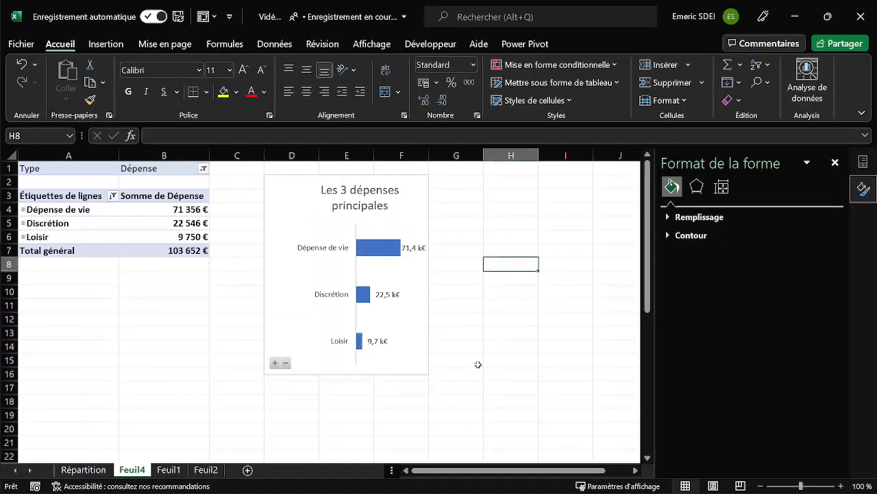
{"action": "left_click", "coordinate": [350, 231]}
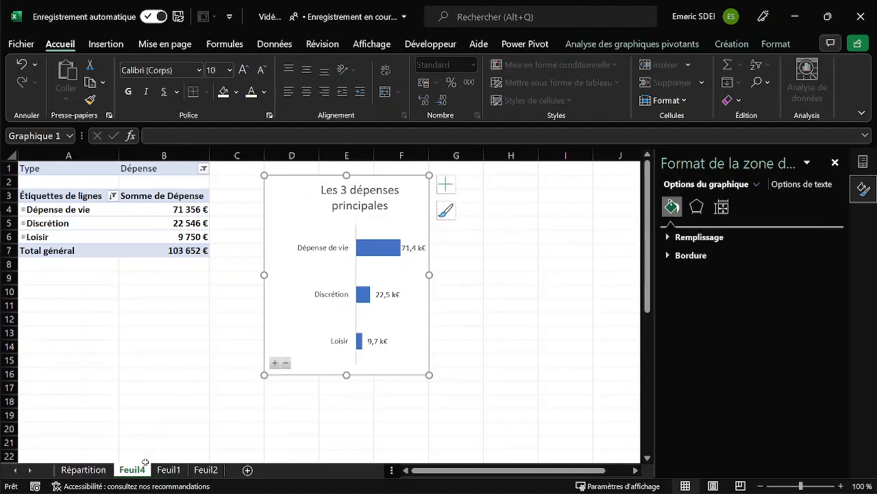
Rename the Feuil4 sheet as Top3.
{"action": "left_click", "coordinate": [128, 221]}
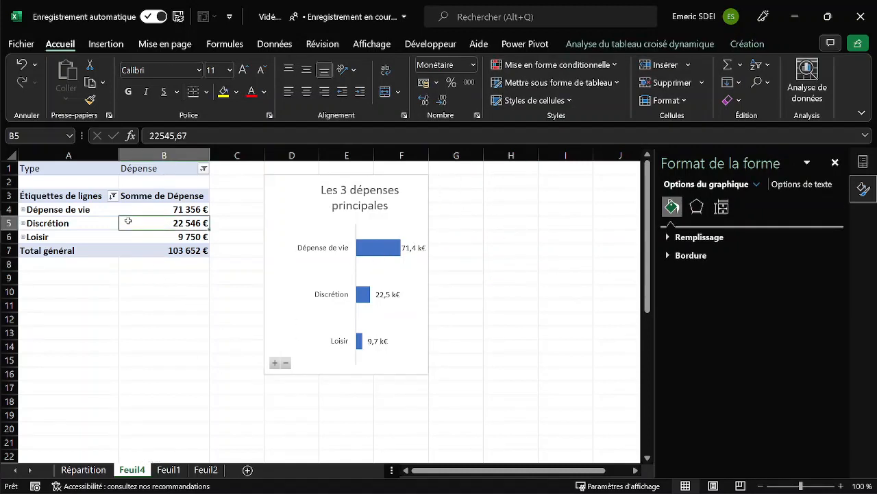
{"action": "double_click", "coordinate": [133, 469]}
{"action": "type", "text": "To"}
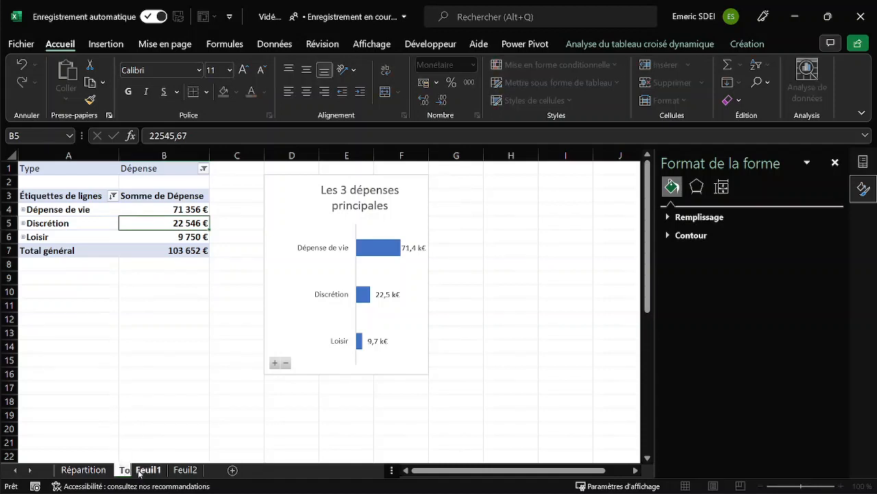
{"action": "type", "text": "p3"}
{"action": "key", "text": "Return"}
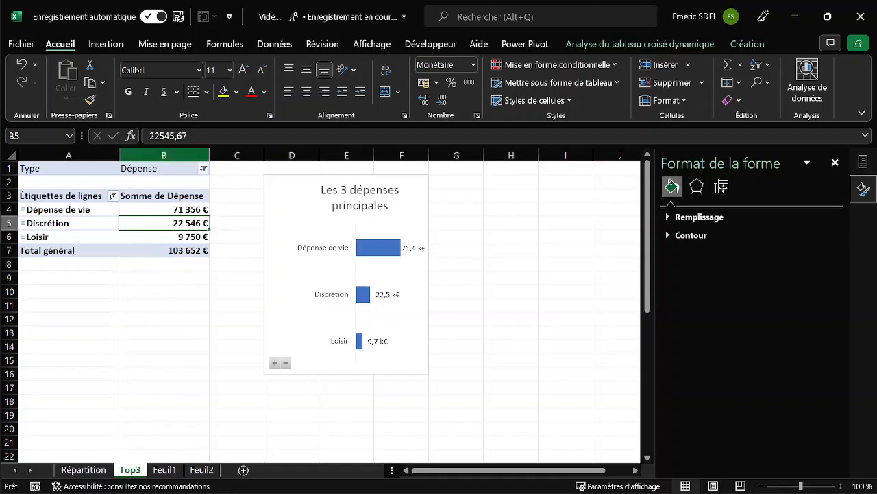
Rename the PivotTable on the Top3 sheet as Top3.
{"action": "left_click", "coordinate": [672, 44]}
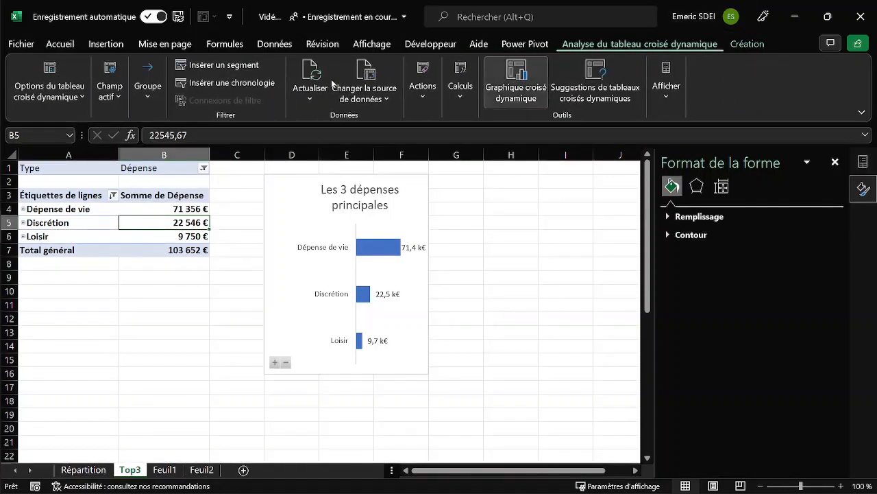
{"action": "left_click", "coordinate": [58, 96]}
{"action": "left_click", "coordinate": [114, 148]}
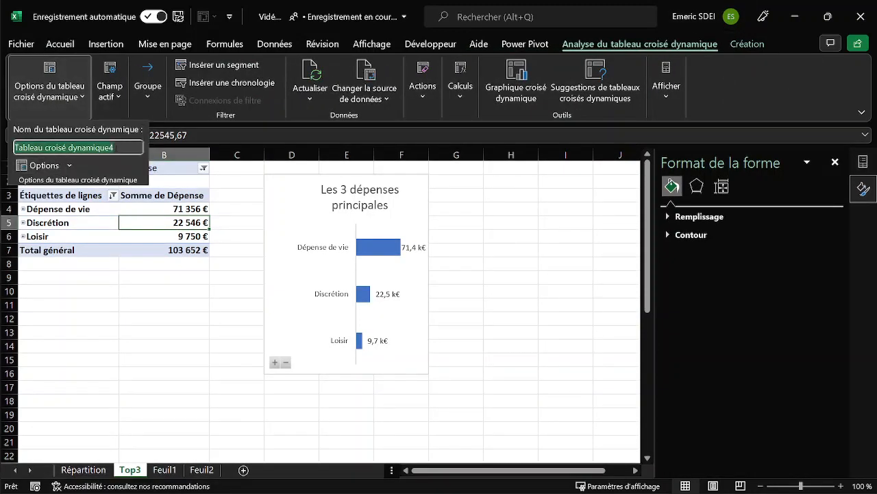
{"action": "type", "text": "Top3"}
{"action": "key", "text": "Return"}
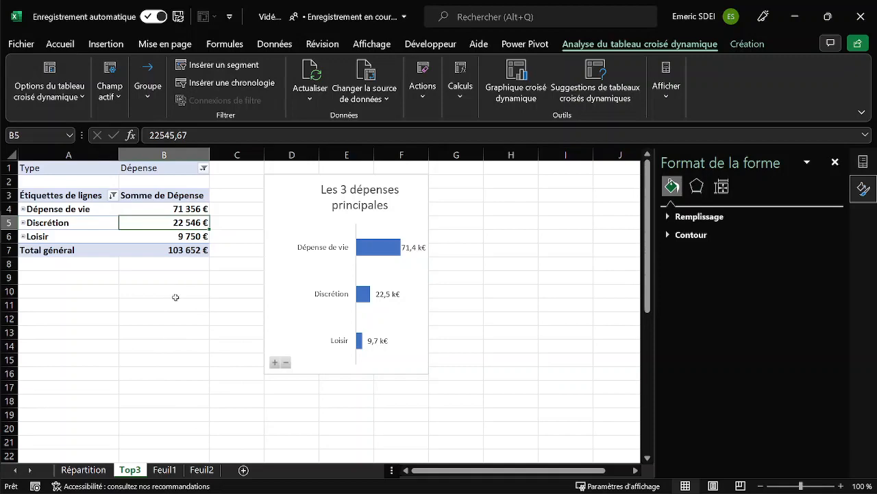
Insert a PivotChart from the ListTransactions table on Feuil1 into a new worksheet.
{"action": "left_click", "coordinate": [165, 470]}
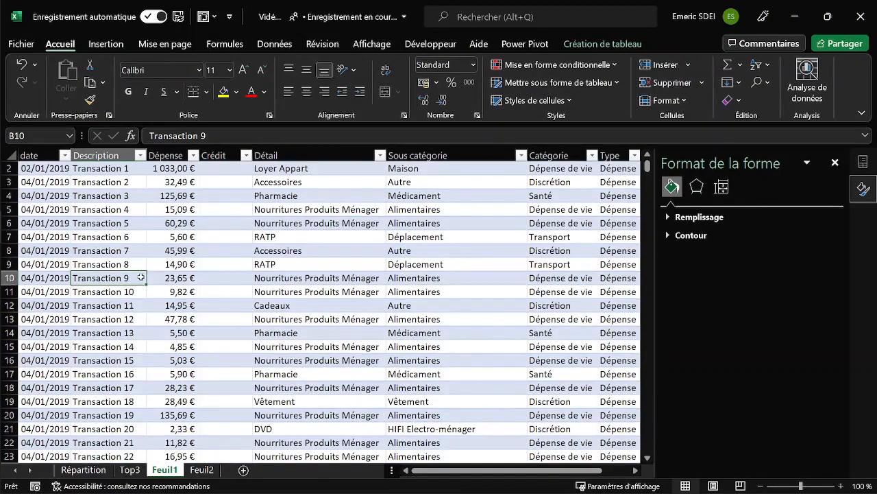
{"action": "left_click", "coordinate": [180, 273]}
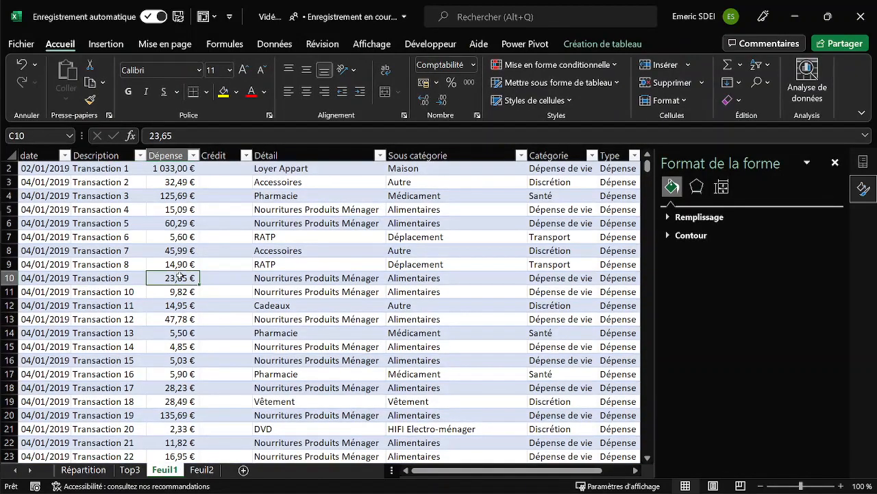
{"action": "left_click", "coordinate": [105, 43]}
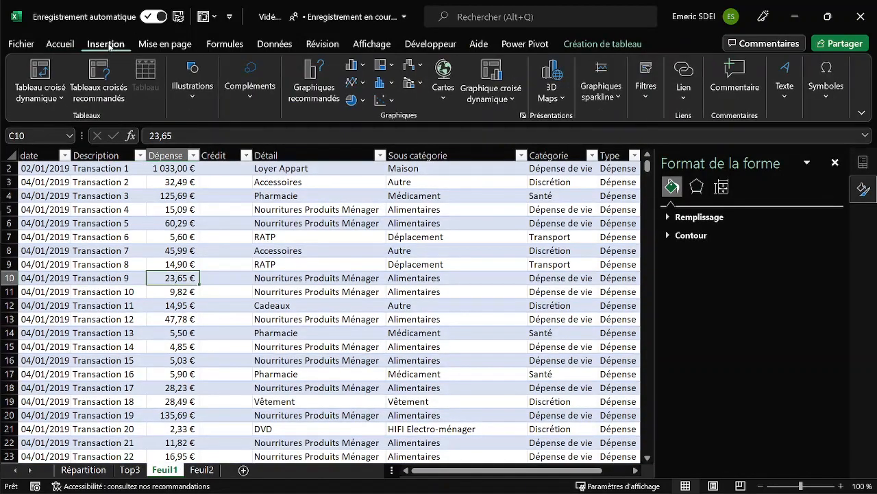
{"action": "left_click", "coordinate": [493, 69]}
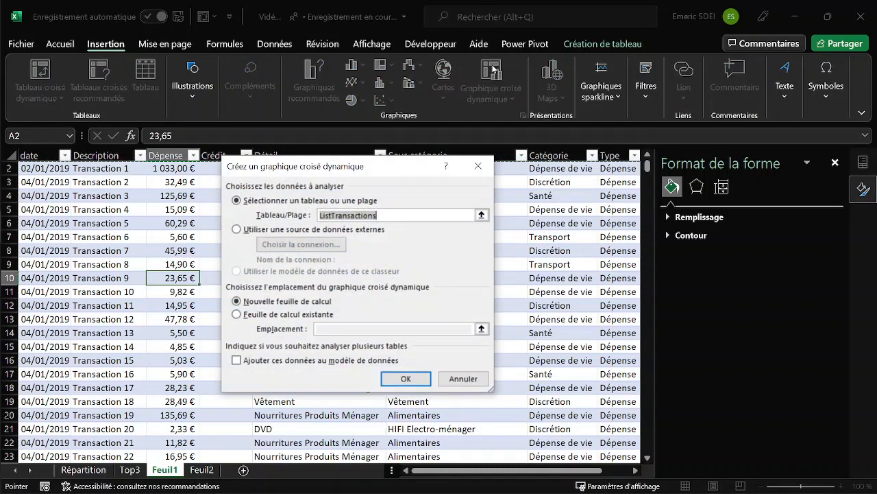
{"action": "left_click", "coordinate": [409, 381]}
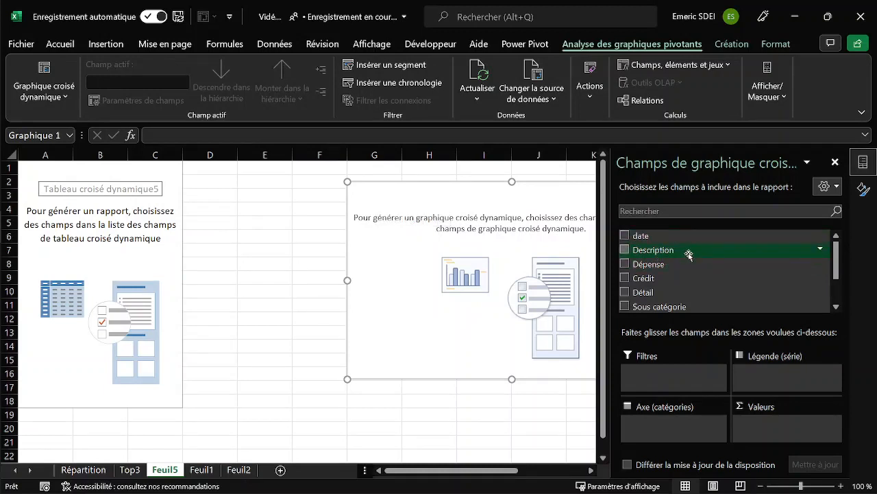
Add the date field to the category axis and remove its Trimestres and date levels, keeping only Années.
{"action": "scroll", "coordinate": [833, 278], "scroll_direction": "down", "scroll_amount": 2}
{"action": "scroll", "coordinate": [638, 236], "scroll_direction": "up", "scroll_amount": 2}
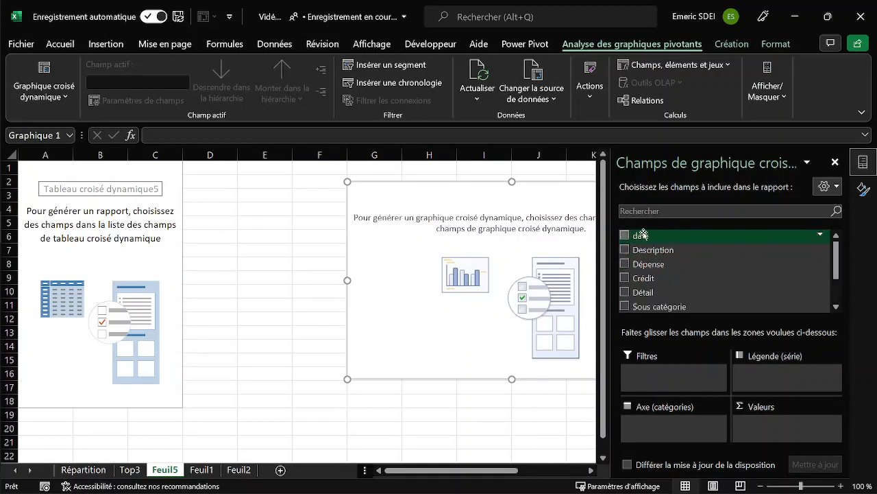
{"action": "left_click_drag", "start_coordinate": [641, 236], "coordinate": [679, 423]}
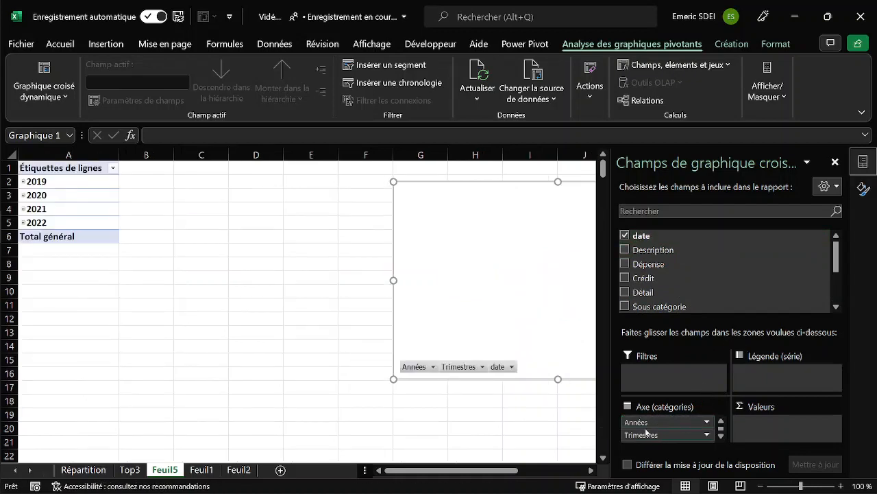
{"action": "left_click_drag", "start_coordinate": [669, 438], "coordinate": [493, 422]}
{"action": "left_click_drag", "start_coordinate": [640, 433], "coordinate": [436, 424]}
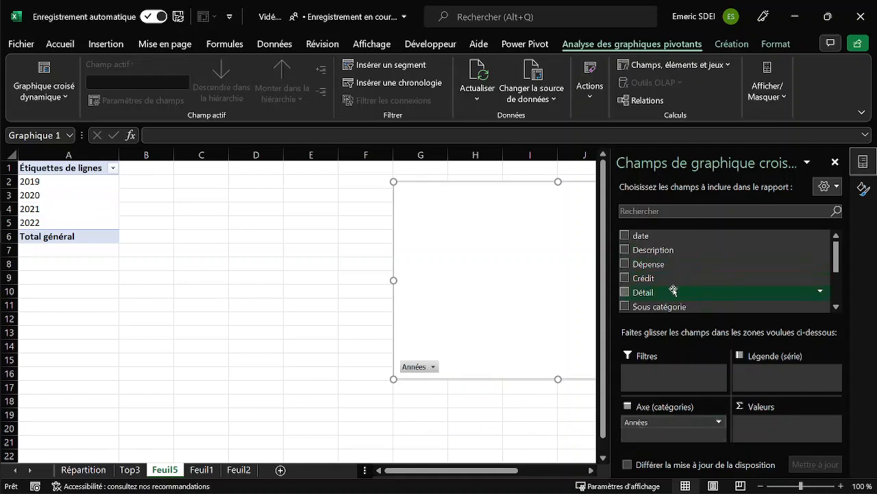
Add Dépense and Crédit to the PivotChart's values and summarise Dépense by Somme.
{"action": "left_click_drag", "start_coordinate": [651, 265], "coordinate": [788, 419]}
{"action": "left_click_drag", "start_coordinate": [656, 267], "coordinate": [788, 435]}
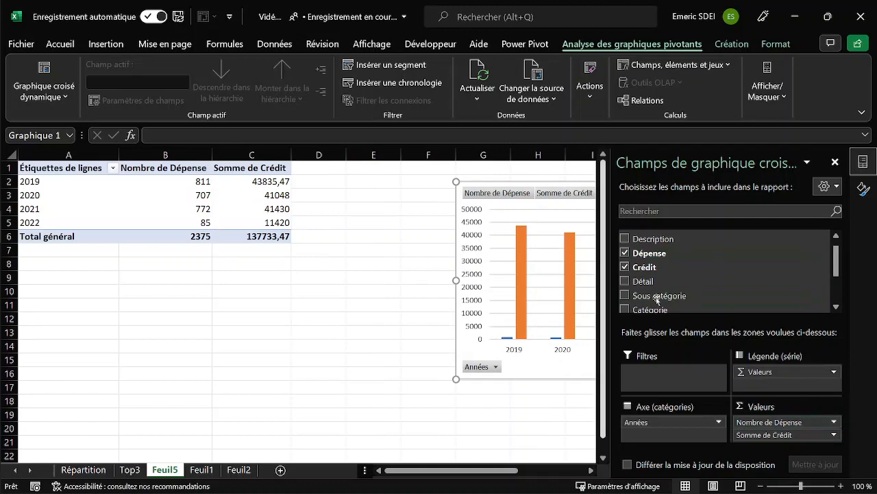
{"action": "left_click", "coordinate": [754, 422]}
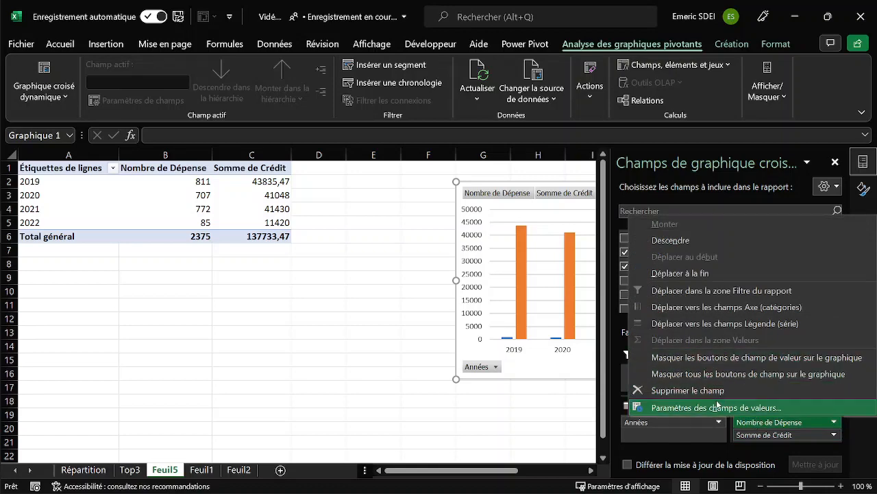
{"action": "left_click", "coordinate": [725, 407]}
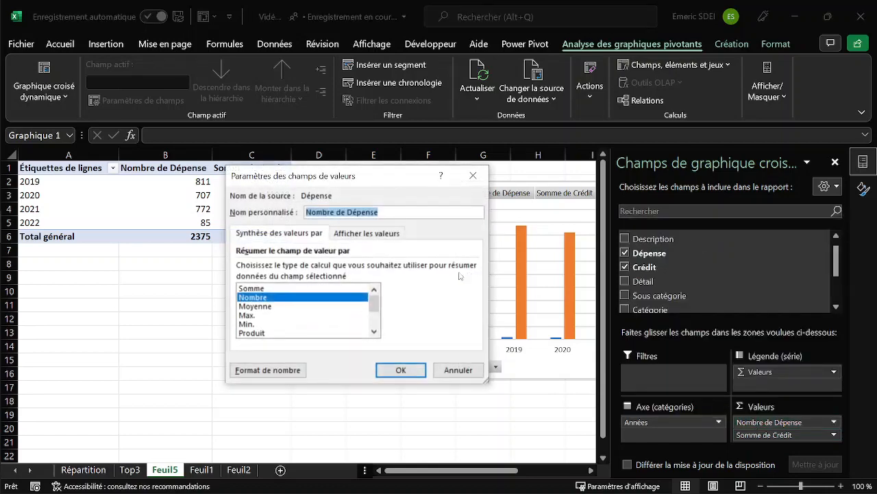
{"action": "left_click", "coordinate": [282, 288]}
{"action": "left_click", "coordinate": [401, 369]}
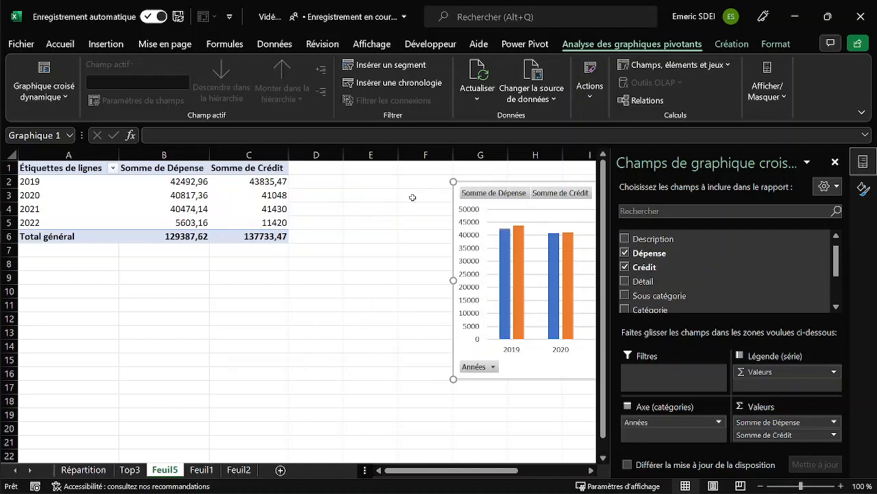
Move the PivotChart beside the PivotTable, with its upper-left corner in column D at row 3.
{"action": "left_click_drag", "start_coordinate": [457, 197], "coordinate": [276, 189]}
{"action": "left_click", "coordinate": [291, 293]}
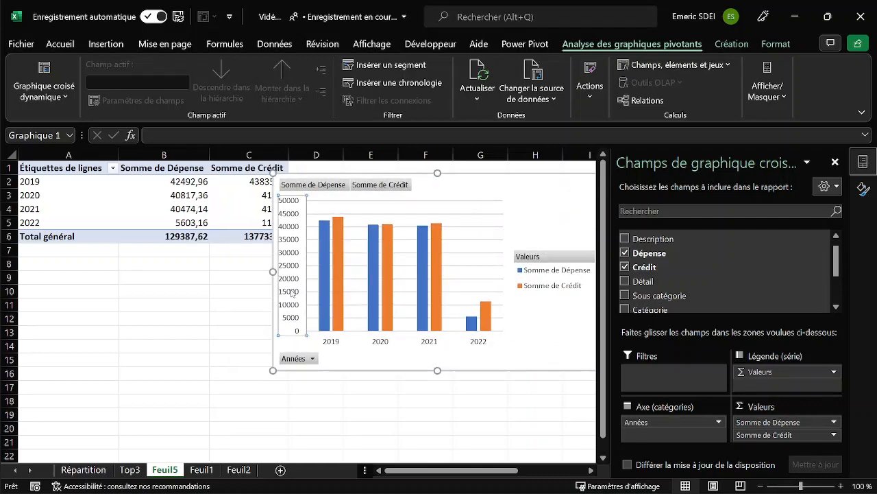
{"action": "left_click_drag", "start_coordinate": [437, 186], "coordinate": [458, 200]}
Set the custom name of the Somme de Dépense value field to "Les Dépenses".
{"action": "left_click", "coordinate": [189, 168]}
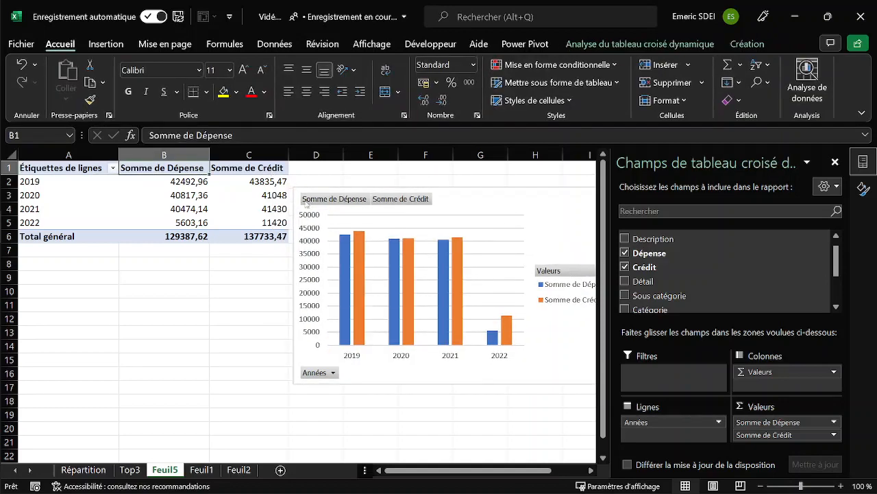
{"action": "double_click", "coordinate": [160, 168]}
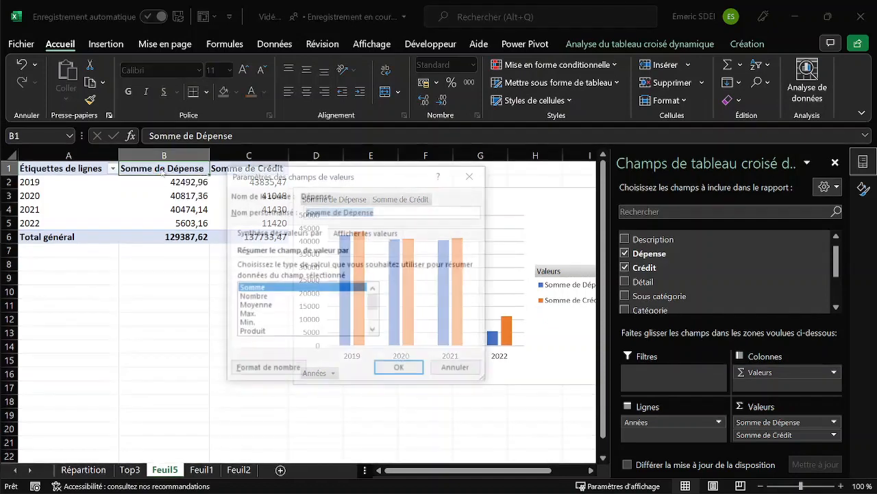
{"action": "left_click", "coordinate": [344, 213]}
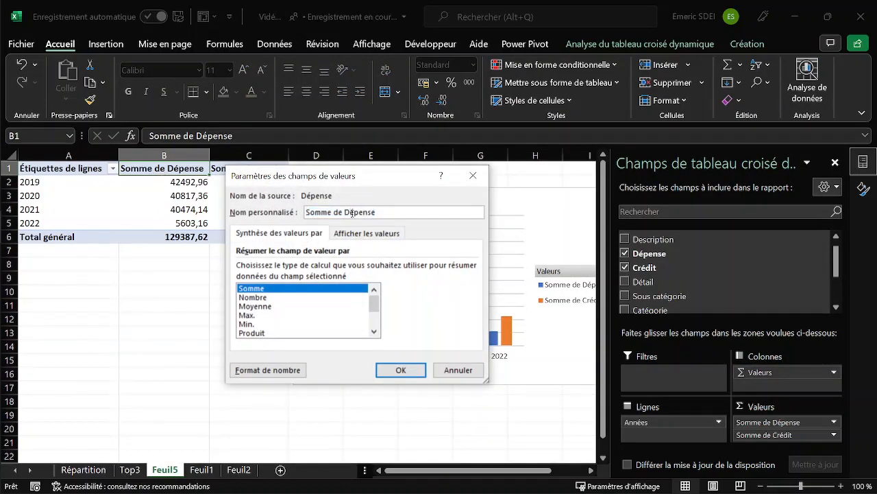
{"action": "key", "text": "shift+Home"}
{"action": "type", "text": "Les"}
{"action": "left_click", "coordinate": [401, 370]}
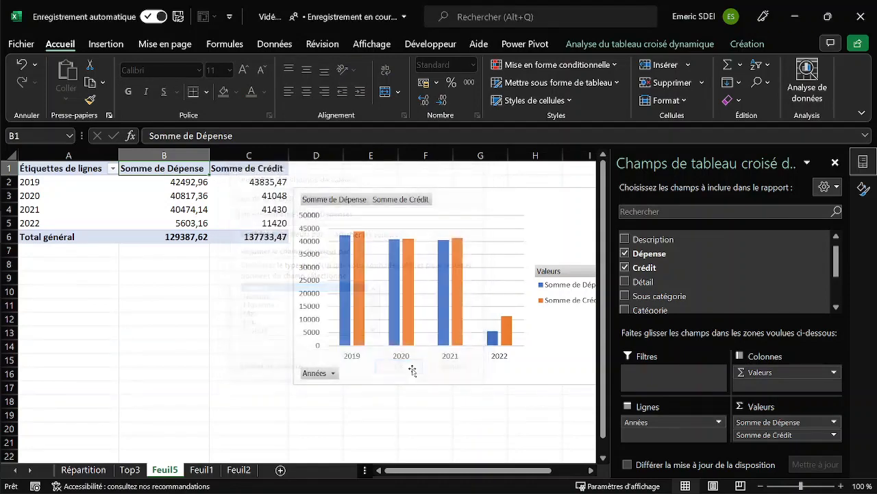
Set the custom name of the Somme de Crédit value field to "Les Revenus".
{"action": "double_click", "coordinate": [228, 169]}
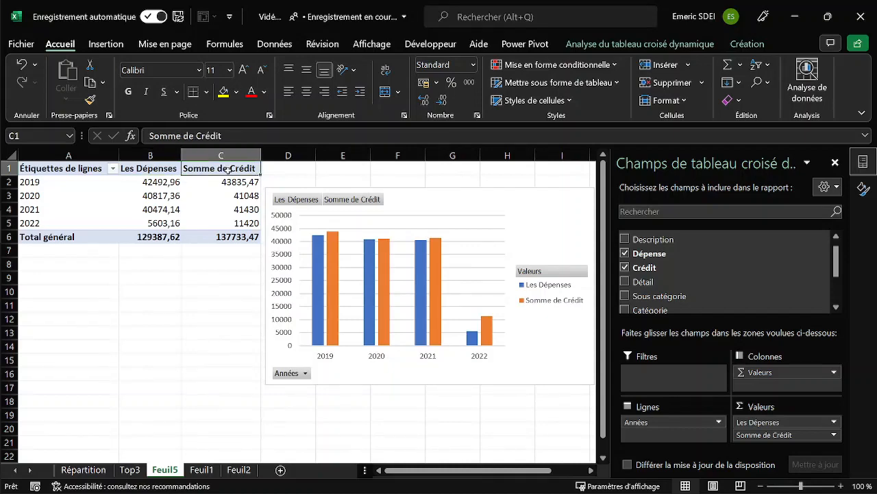
{"action": "left_click_drag", "start_coordinate": [345, 212], "coordinate": [287, 214]}
{"action": "type", "text": "Les"}
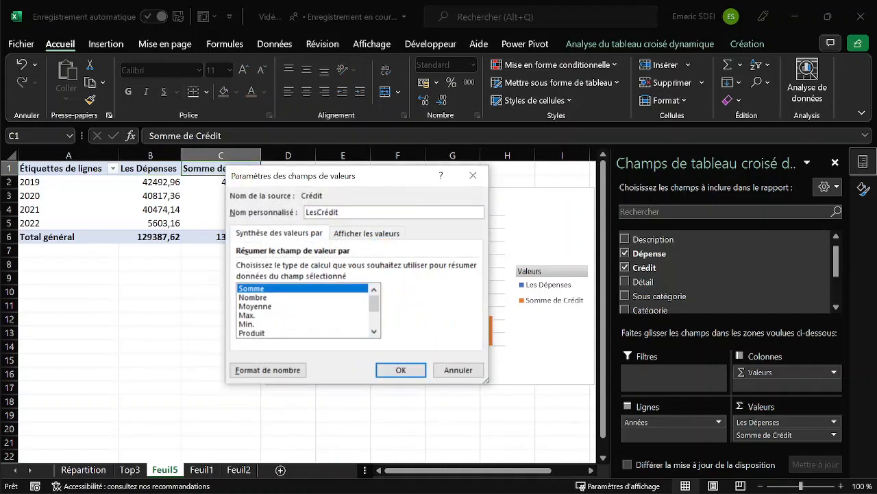
{"action": "type", "text": " Revenues"}
{"action": "key", "text": "Delete"}
{"action": "key", "text": "Delete"}
{"action": "left_click", "coordinate": [401, 370]}
Format the Les Dépenses values in the PivotTable as Monétaire in € with 0 decimals.
{"action": "left_click", "coordinate": [165, 182]}
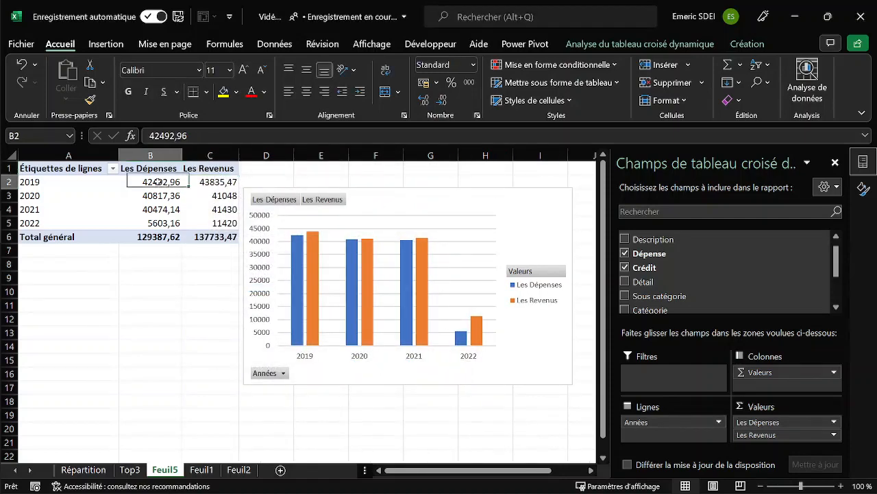
{"action": "right_click", "coordinate": [160, 182]}
{"action": "left_click", "coordinate": [226, 233]}
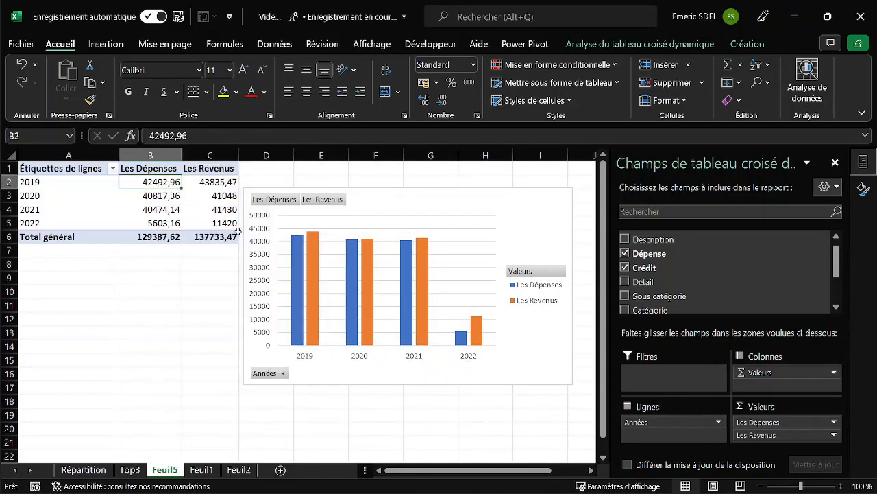
{"action": "left_click", "coordinate": [199, 238]}
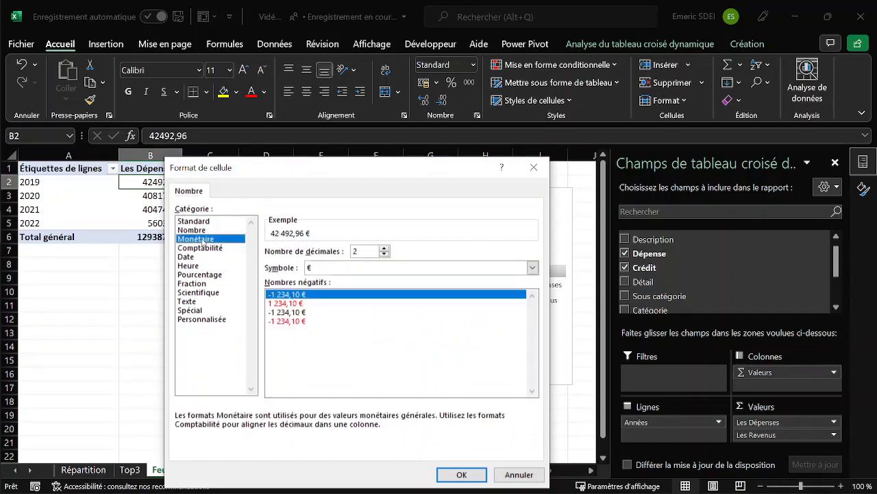
{"action": "double_click", "coordinate": [384, 254]}
{"action": "left_click", "coordinate": [469, 477]}
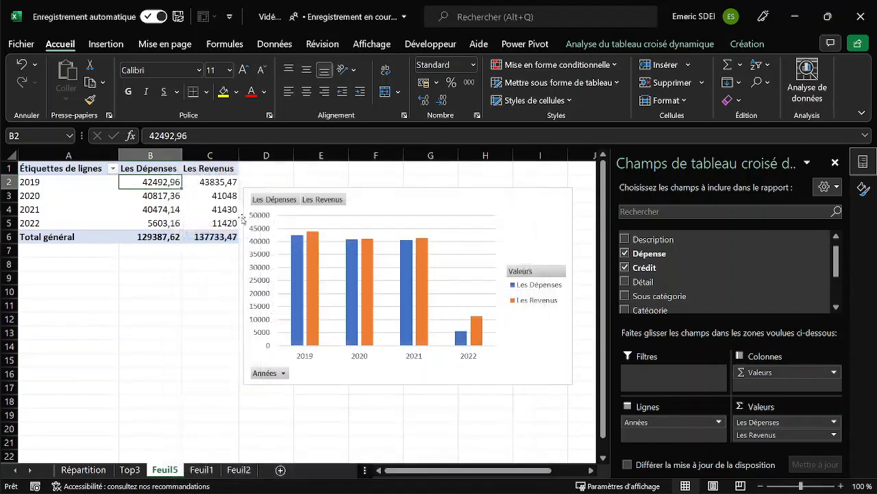
Apply the Monétaire number format in € with 0 decimals to the Les Revenus values in the PivotTable.
{"action": "right_click", "coordinate": [209, 183]}
{"action": "left_click", "coordinate": [292, 236]}
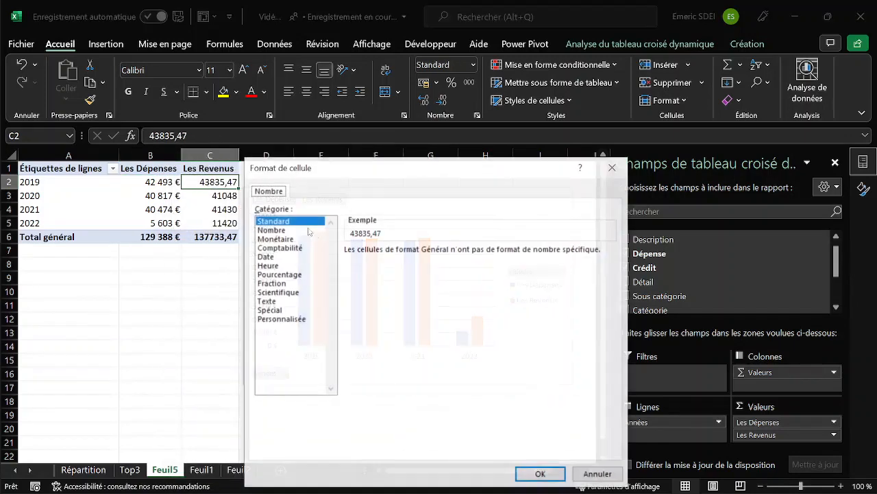
{"action": "left_click", "coordinate": [285, 239]}
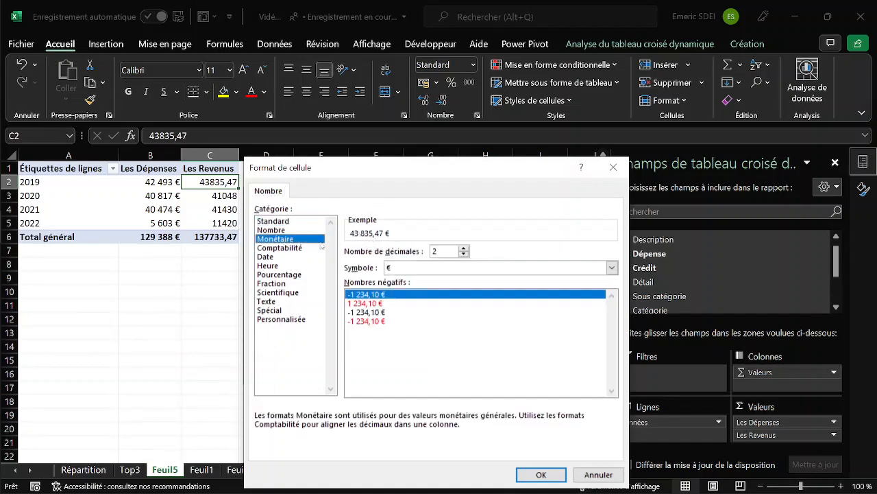
{"action": "left_click", "coordinate": [463, 253]}
{"action": "left_click", "coordinate": [463, 254]}
{"action": "left_click", "coordinate": [542, 474]}
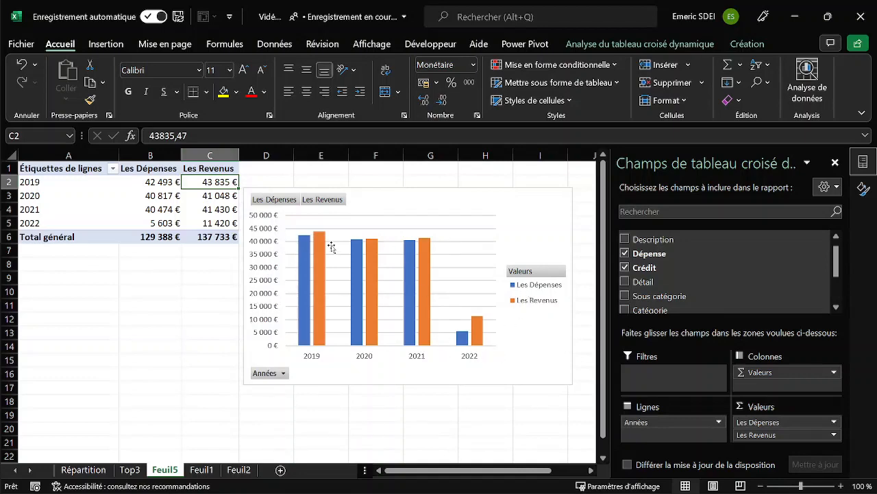
Hide all field buttons on the PivotChart and fix its vertical axis minimum at 0.
{"action": "right_click", "coordinate": [265, 200]}
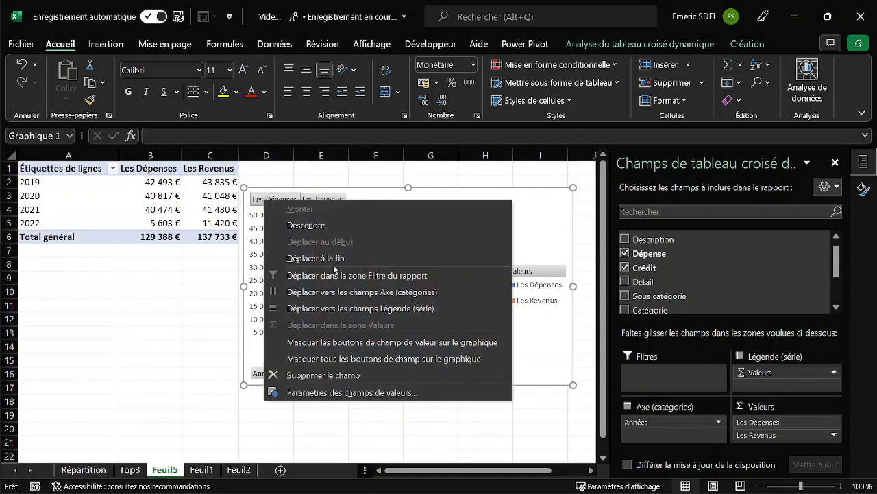
{"action": "left_click", "coordinate": [338, 362]}
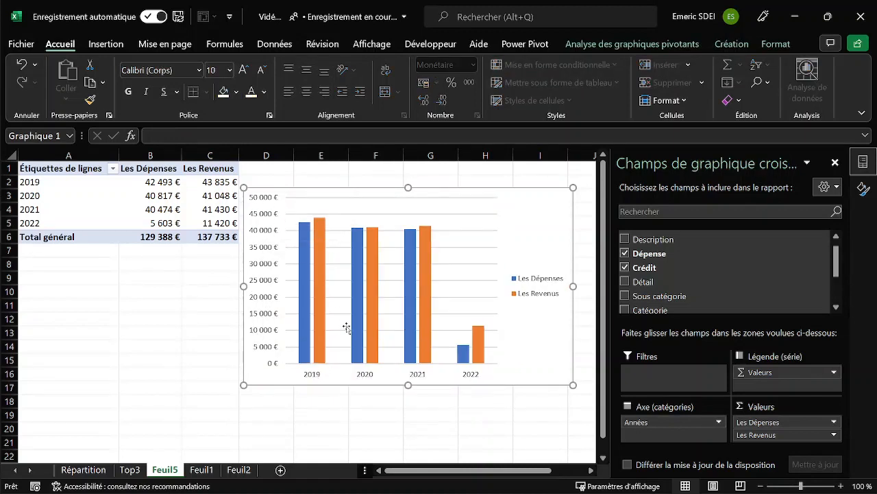
{"action": "double_click", "coordinate": [265, 330]}
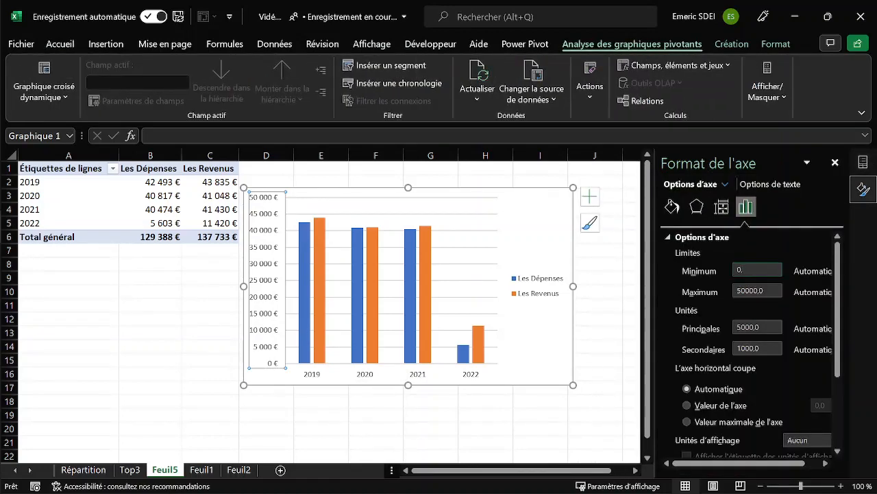
{"action": "key", "text": "Return"}
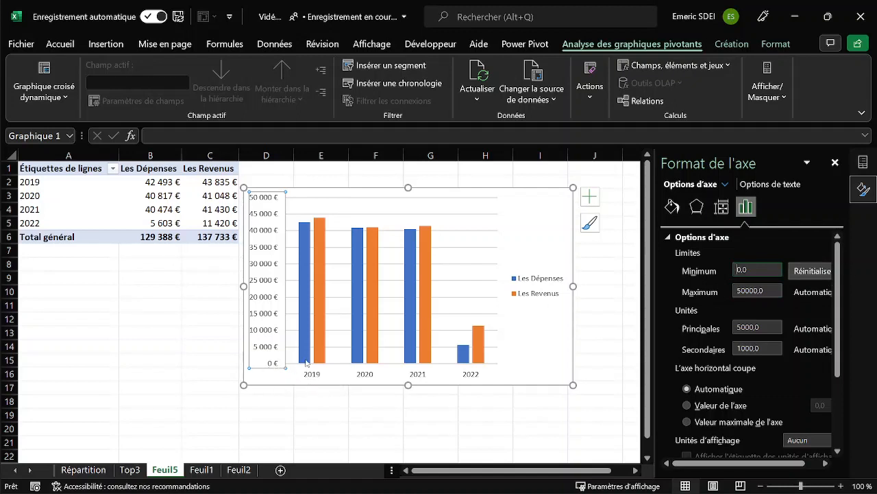
Move the PivotChart legend to the Haut position above the columns.
{"action": "left_click", "coordinate": [539, 284]}
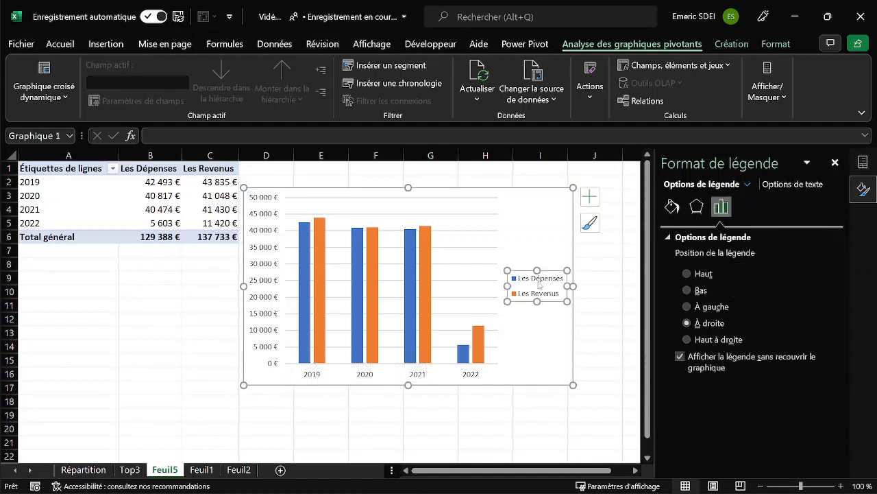
{"action": "left_click", "coordinate": [590, 198]}
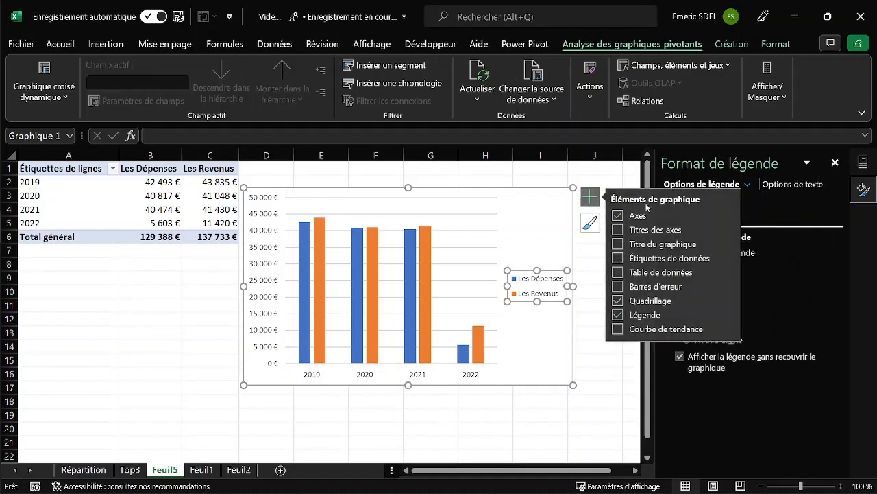
{"action": "left_click", "coordinate": [728, 315]}
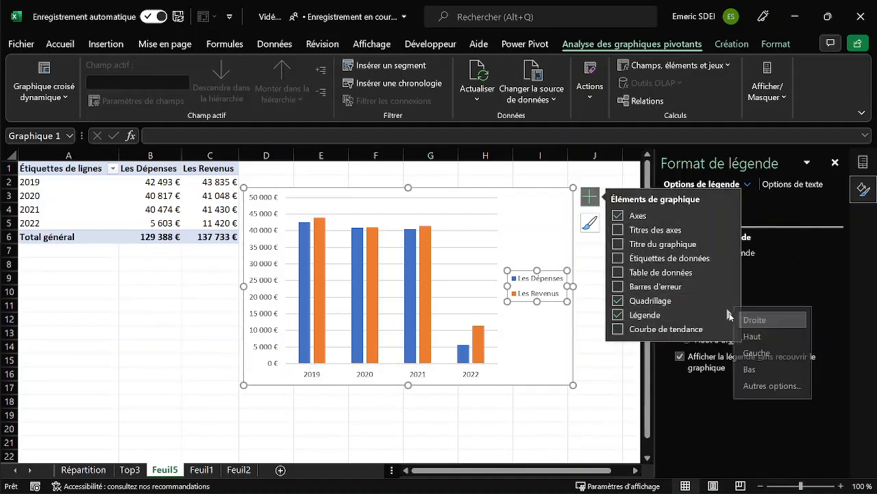
{"action": "left_click", "coordinate": [776, 338]}
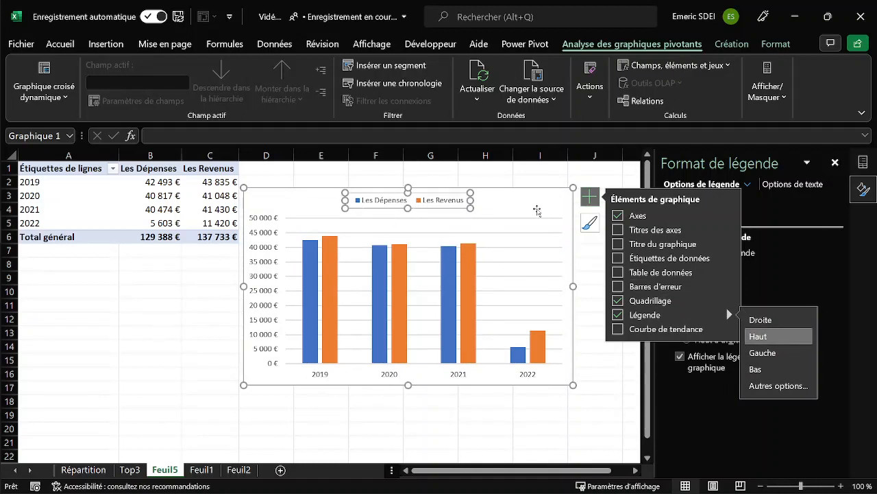
{"action": "left_click", "coordinate": [600, 197]}
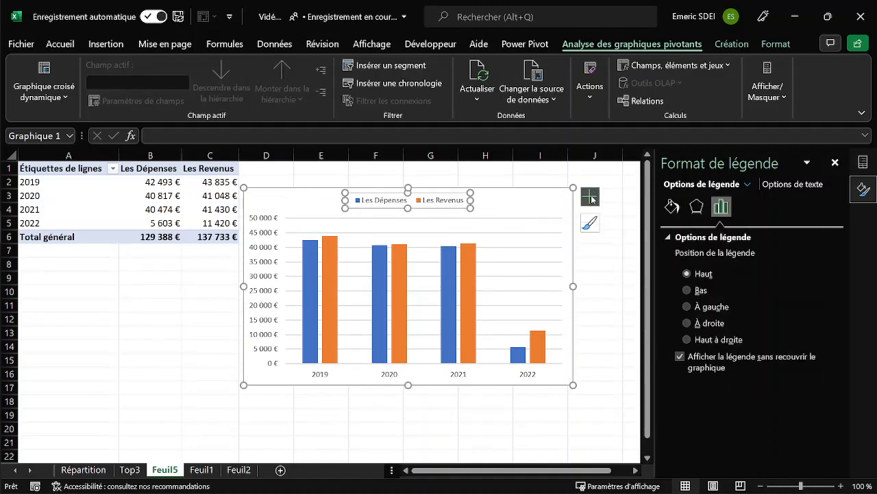
Add data labels to both the Les Revenus and Les Dépenses series of the PivotChart.
{"action": "left_click", "coordinate": [331, 256]}
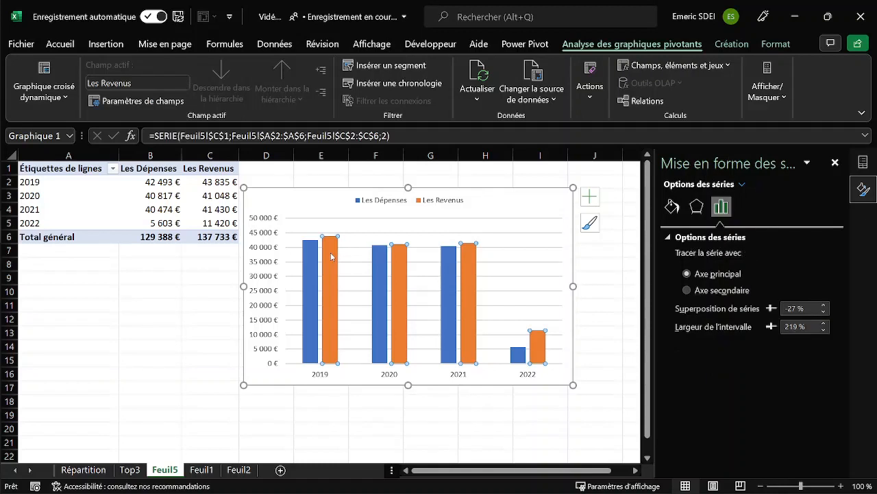
{"action": "right_click", "coordinate": [332, 261]}
{"action": "left_click", "coordinate": [421, 414]}
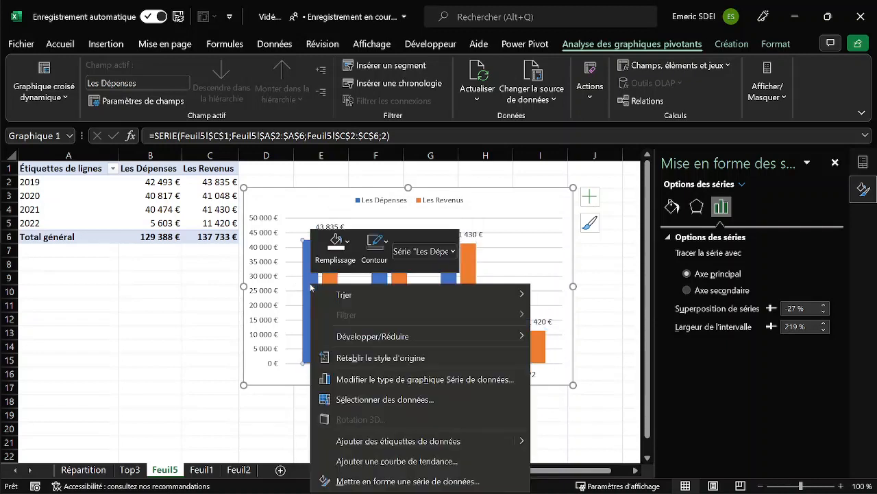
{"action": "right_click", "coordinate": [310, 288]}
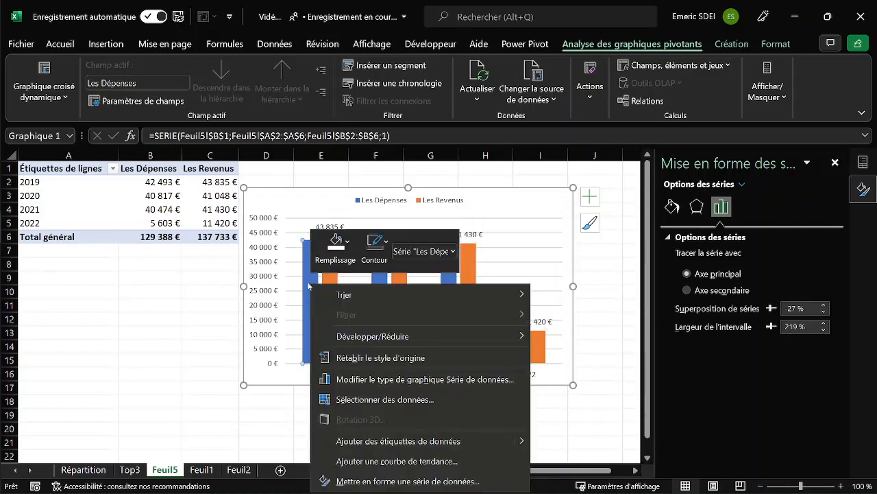
{"action": "left_click", "coordinate": [401, 442]}
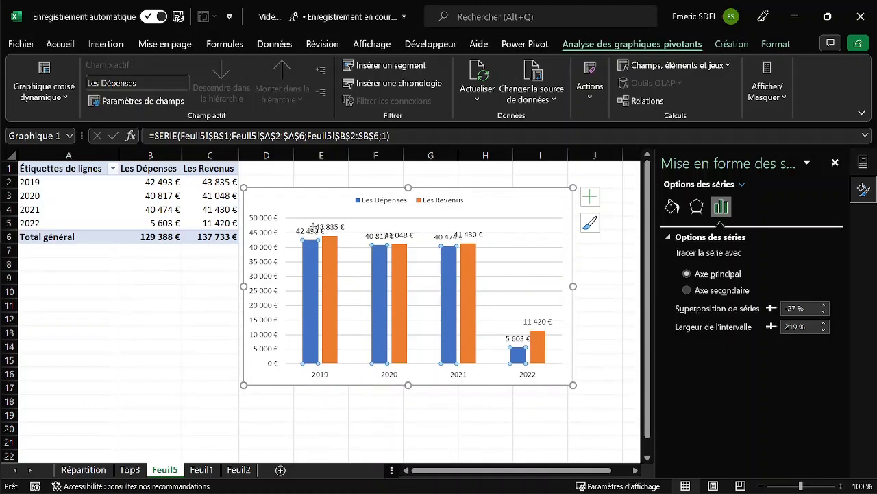
Set the display units of the PivotChart's vertical axis to Milliers.
{"action": "left_click", "coordinate": [266, 251]}
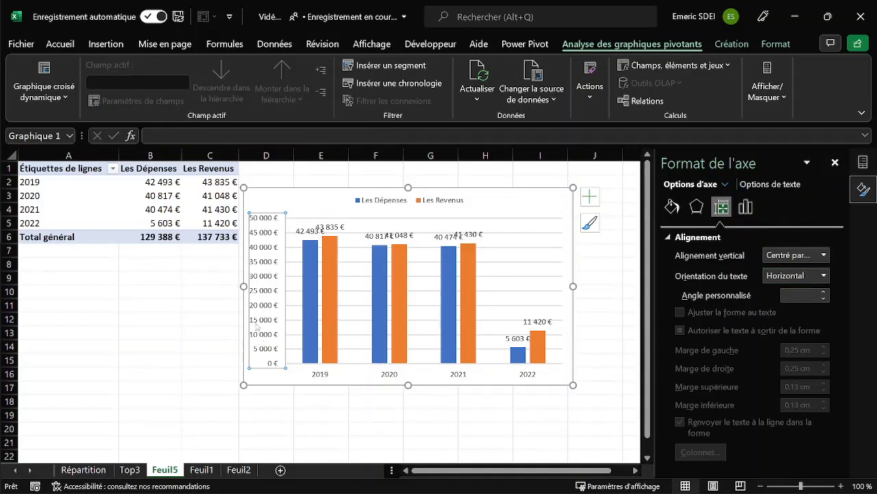
{"action": "left_click", "coordinate": [745, 209]}
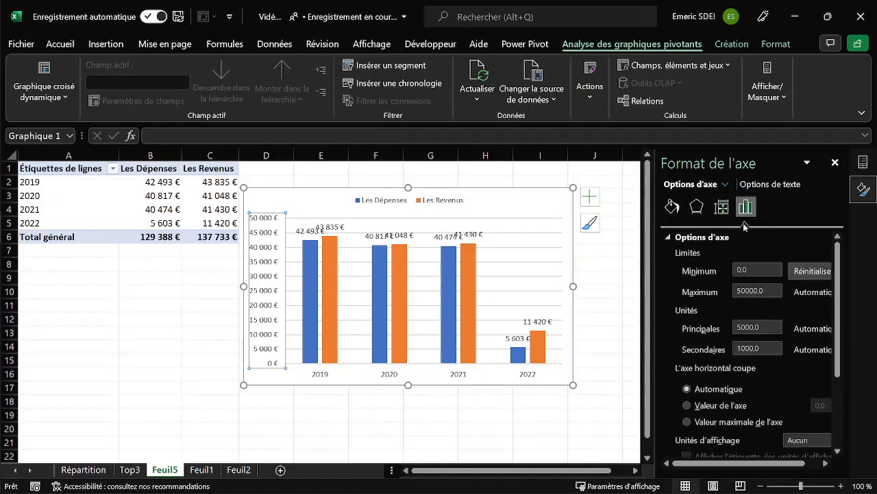
{"action": "scroll", "coordinate": [842, 329], "scroll_direction": "down", "scroll_amount": 3}
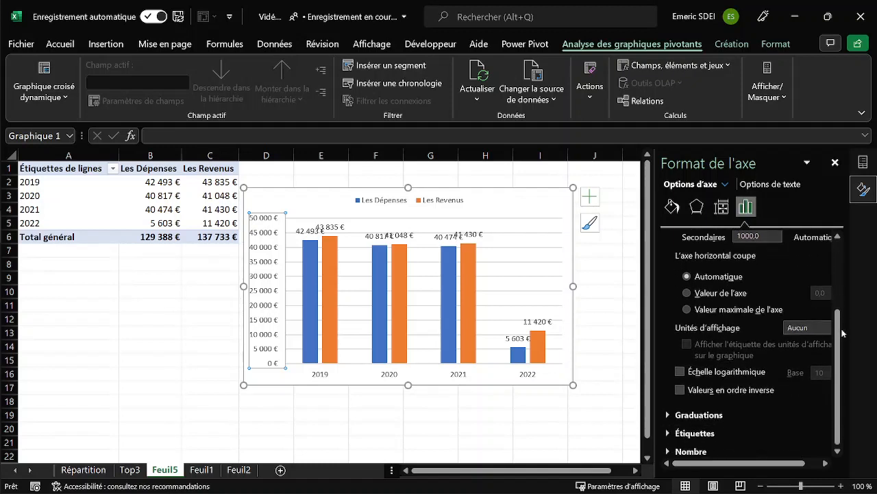
{"action": "left_click", "coordinate": [823, 330]}
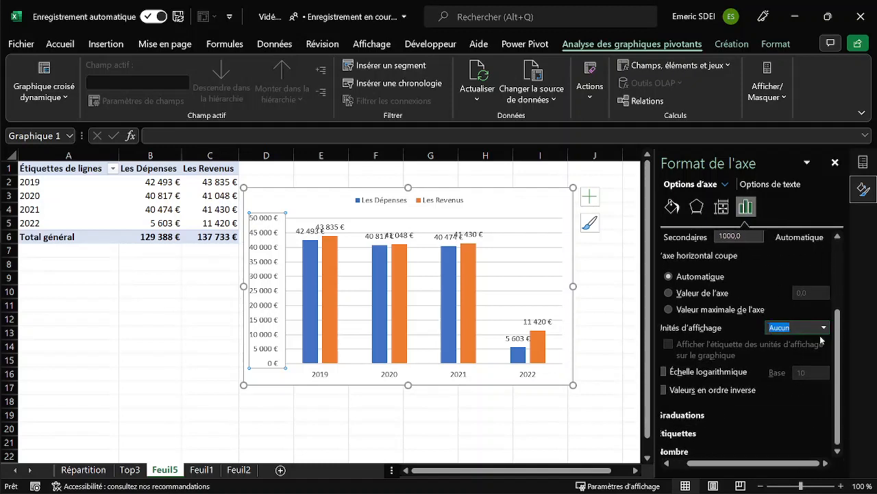
{"action": "left_click", "coordinate": [823, 328]}
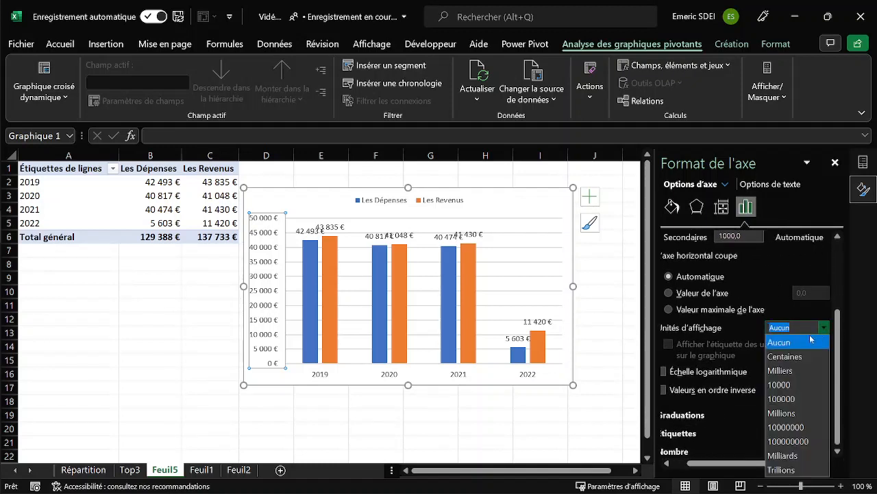
{"action": "left_click", "coordinate": [795, 371]}
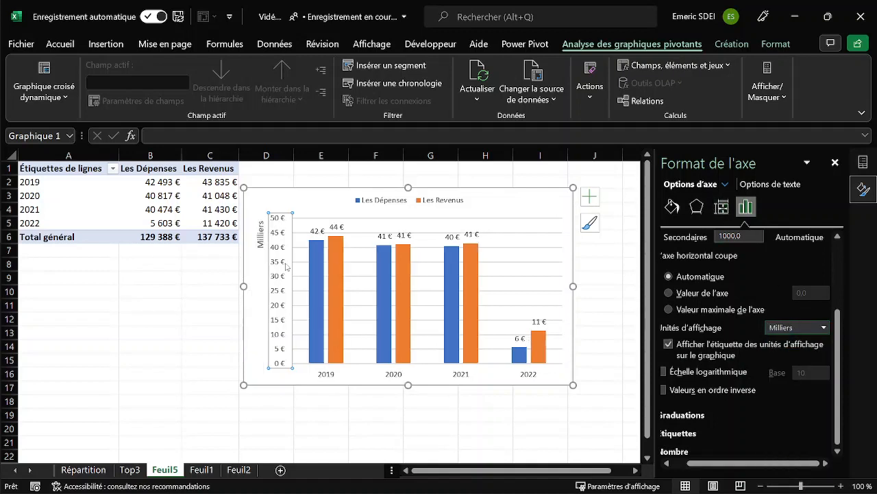
Format the Les Dépenses data labels as Monétaire in € with 1 decimal.
{"action": "left_click", "coordinate": [316, 233]}
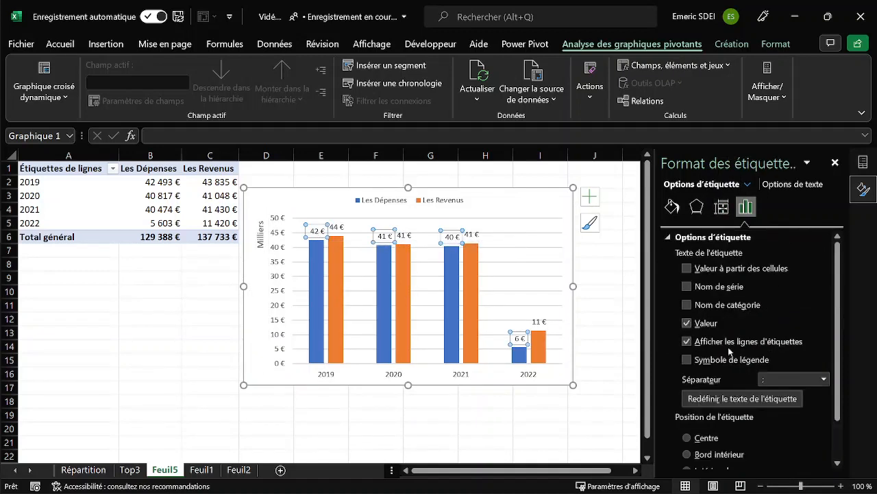
{"action": "left_click_drag", "start_coordinate": [840, 310], "coordinate": [837, 428]}
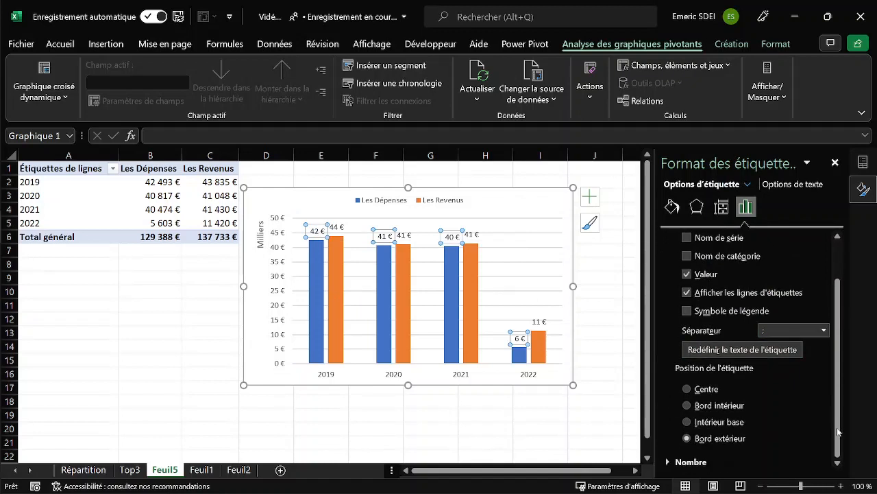
{"action": "left_click", "coordinate": [689, 462]}
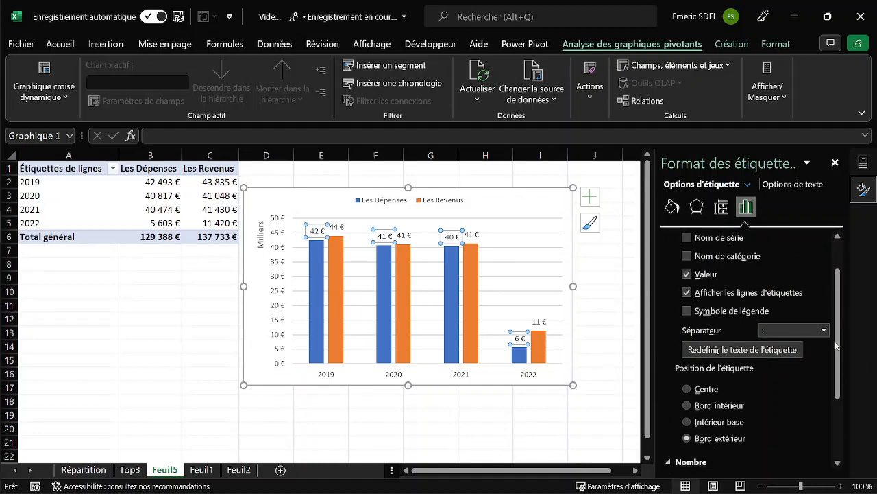
{"action": "left_click_drag", "start_coordinate": [837, 342], "coordinate": [851, 437]}
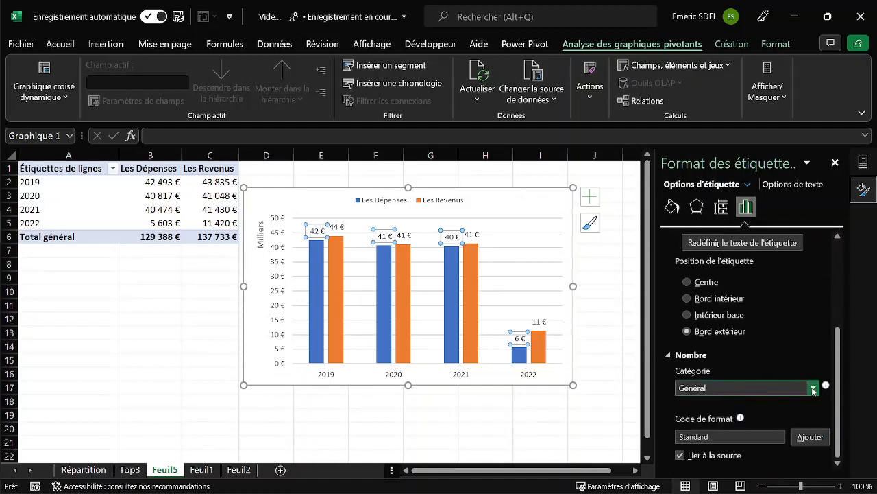
{"action": "left_click", "coordinate": [813, 389]}
{"action": "left_click", "coordinate": [711, 249]}
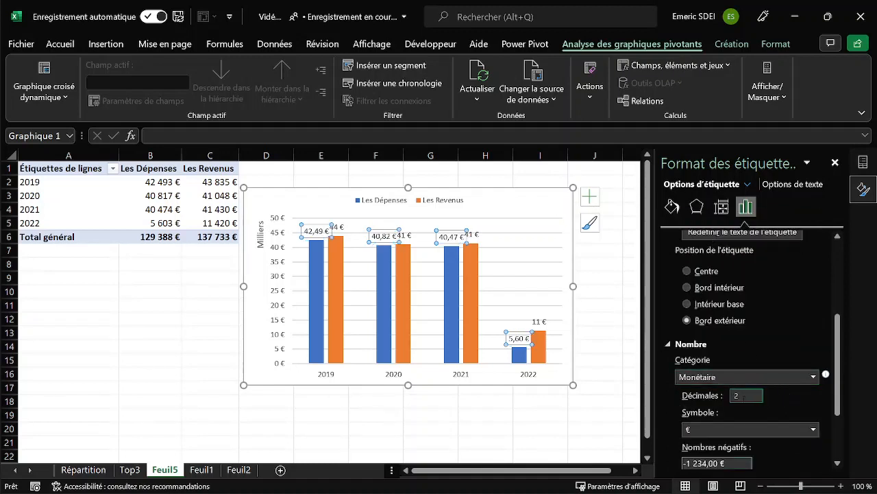
{"action": "left_click_drag", "start_coordinate": [748, 397], "coordinate": [727, 401]}
{"action": "type", "text": "1"}
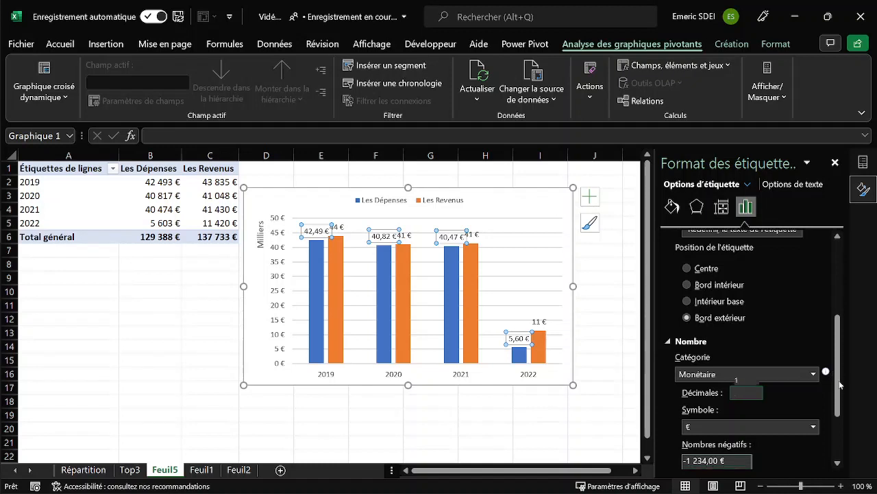
{"action": "left_click_drag", "start_coordinate": [842, 381], "coordinate": [843, 424]}
{"action": "key", "text": "Return"}
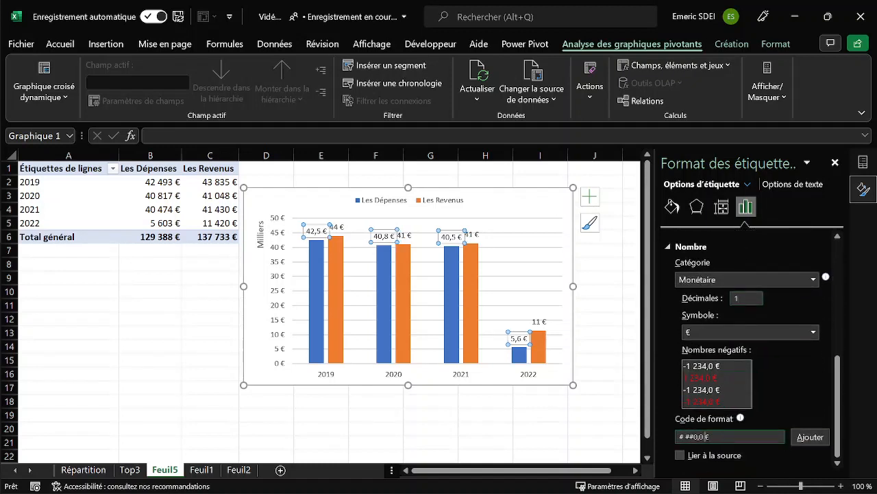
Add the custom format code # ##0,0 k€ to the Les Dépenses data labels.
{"action": "left_click", "coordinate": [708, 437]}
{"action": "type", "text": "k"}
{"action": "left_click", "coordinate": [810, 437]}
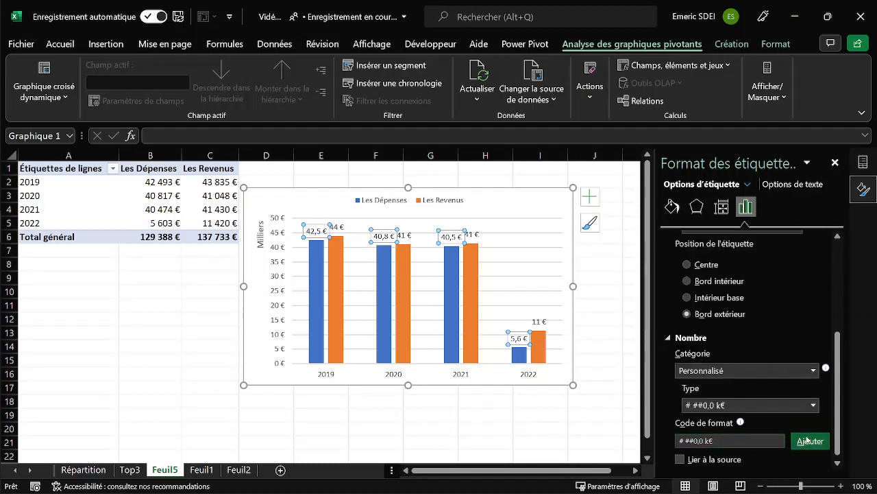
Apply the Monétaire number format in € with 1 decimal to the Les Revenus data labels.
{"action": "left_click", "coordinate": [406, 235]}
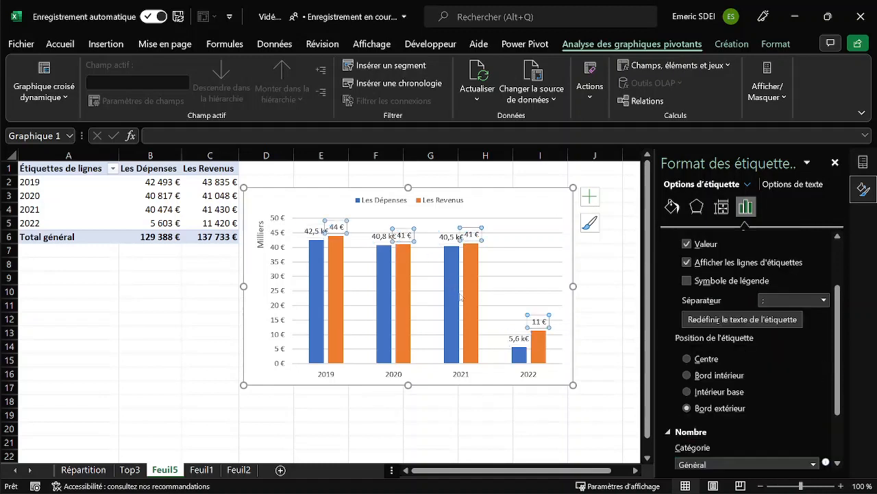
{"action": "scroll", "coordinate": [842, 318], "scroll_direction": "down", "scroll_amount": 3}
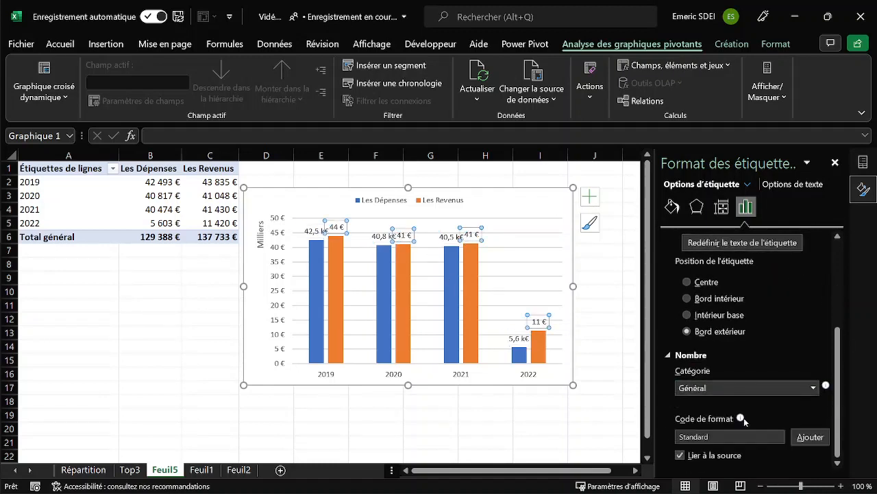
{"action": "left_click", "coordinate": [814, 389]}
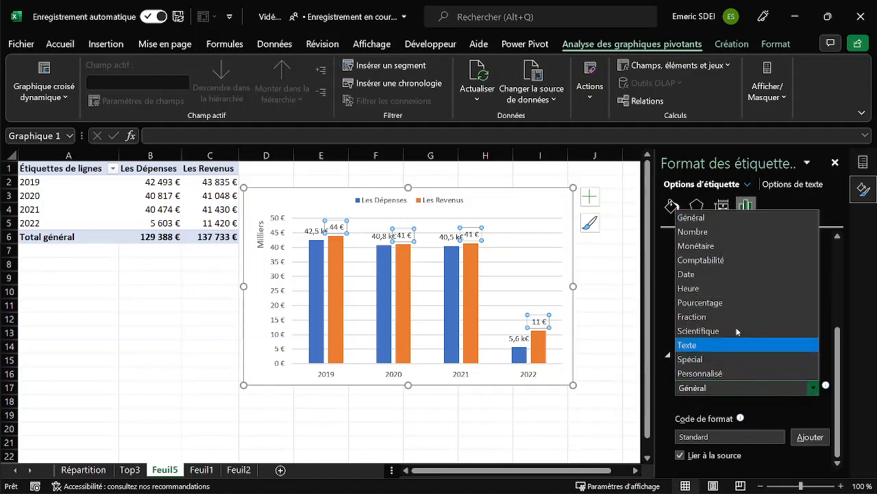
{"action": "left_click", "coordinate": [717, 252]}
{"action": "left_click_drag", "start_coordinate": [743, 395], "coordinate": [720, 396]}
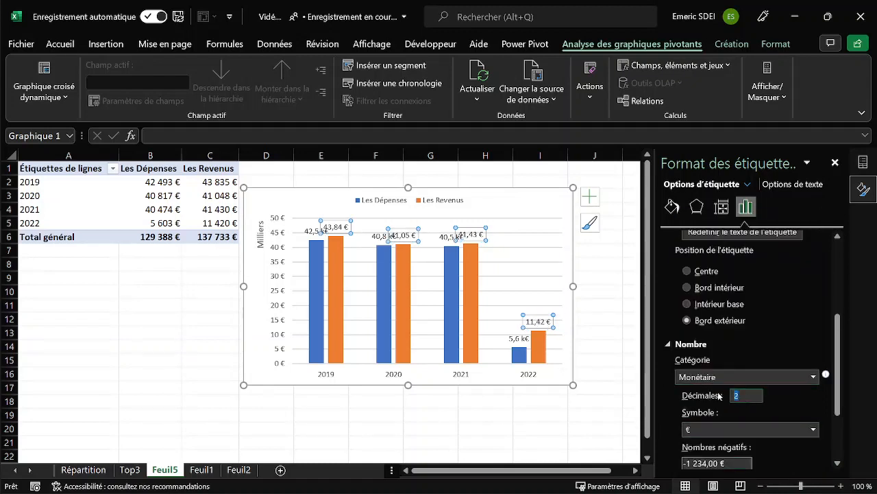
{"action": "type", "text": "1"}
{"action": "scroll", "coordinate": [834, 380], "scroll_direction": "down", "scroll_amount": 3}
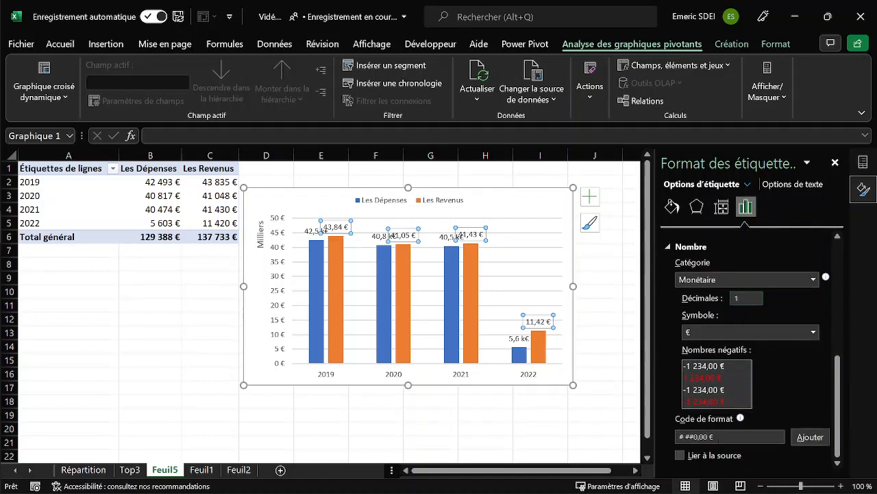
Give the Les Revenus data labels the custom format code # ##0,0 k€.
{"action": "left_click", "coordinate": [709, 437]}
{"action": "type", "text": "k"}
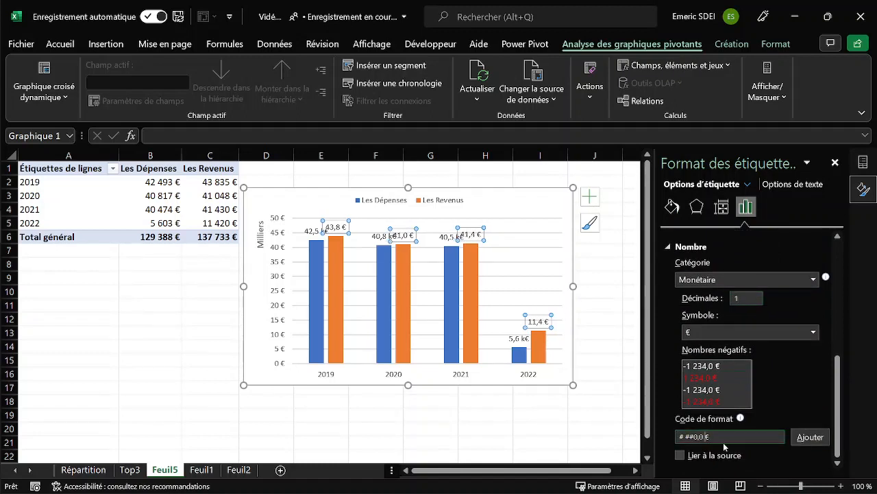
{"action": "left_click", "coordinate": [805, 439]}
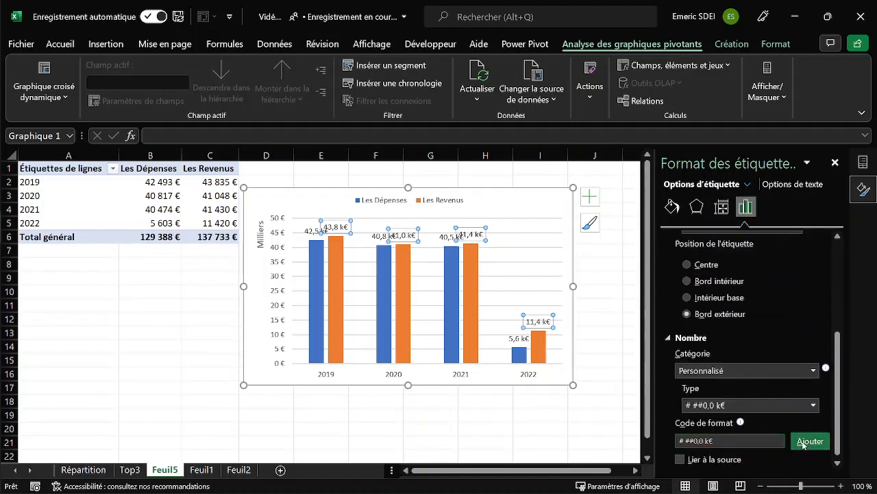
Widen the PivotChart columns by setting the series gap width (Largeur de l'intervalle) to 100 % and finally to 50 %.
{"action": "left_click", "coordinate": [475, 286]}
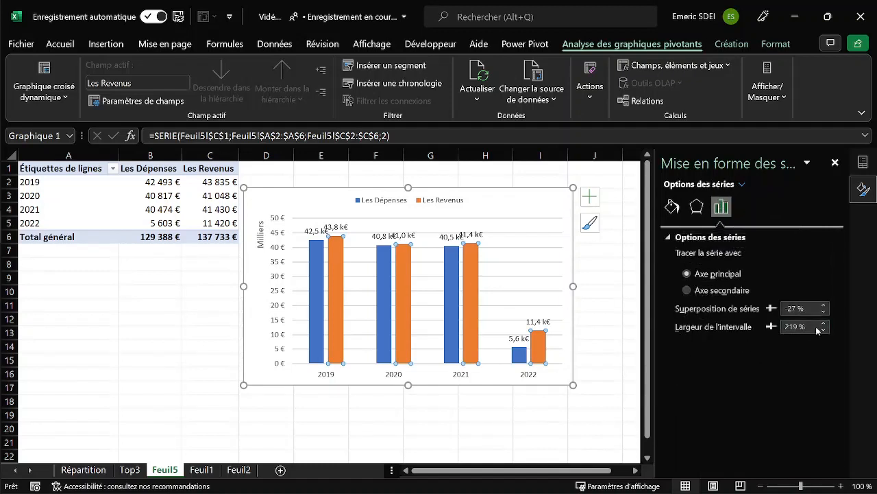
{"action": "left_click_drag", "start_coordinate": [808, 326], "coordinate": [766, 333]}
{"action": "type", "text": "100"}
{"action": "key", "text": "Return"}
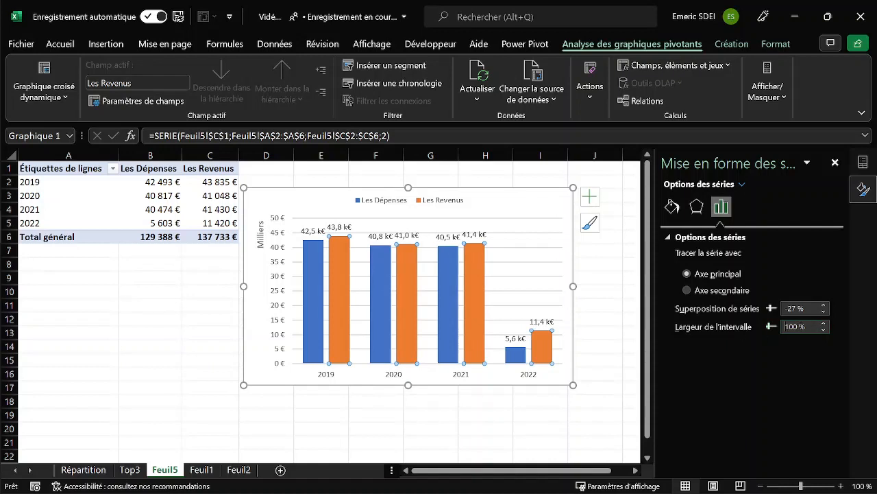
{"action": "left_click_drag", "start_coordinate": [798, 327], "coordinate": [766, 326]}
{"action": "type", "text": "50"}
{"action": "key", "text": "Return"}
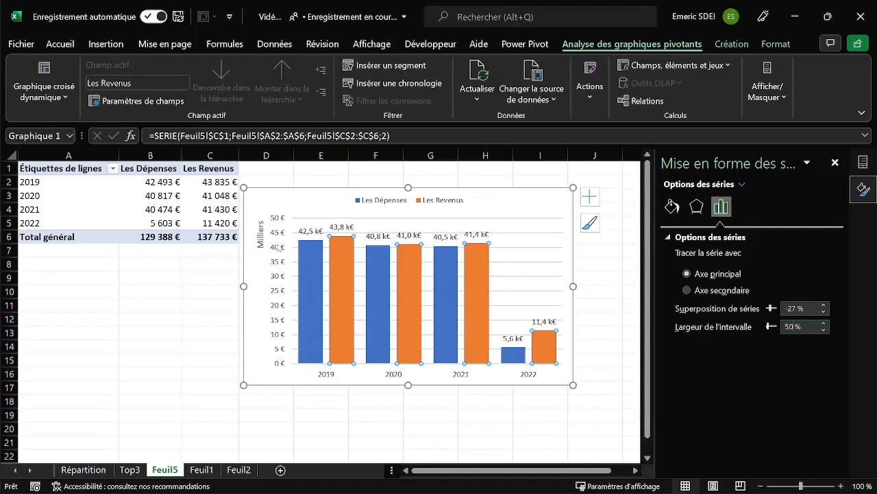
Delete the PivotChart's vertical axis together with its Milliers unit label.
{"action": "left_click", "coordinate": [261, 235]}
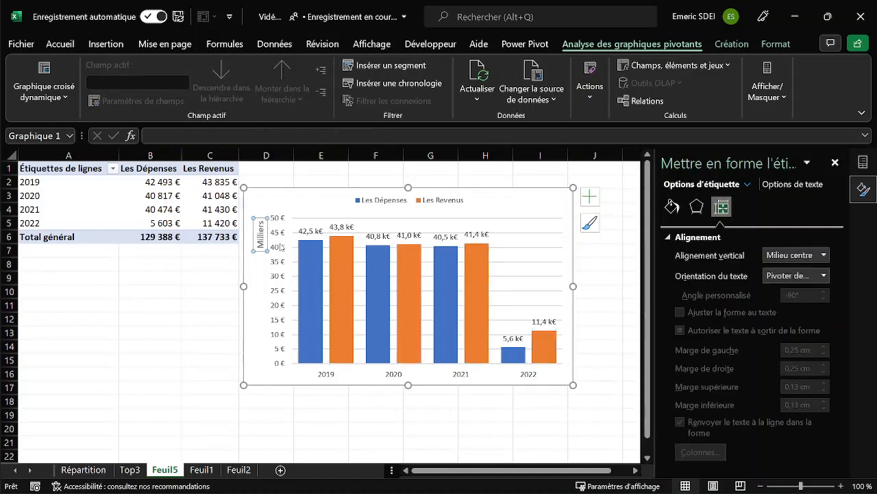
{"action": "left_click", "coordinate": [281, 246]}
{"action": "key", "text": "Delete"}
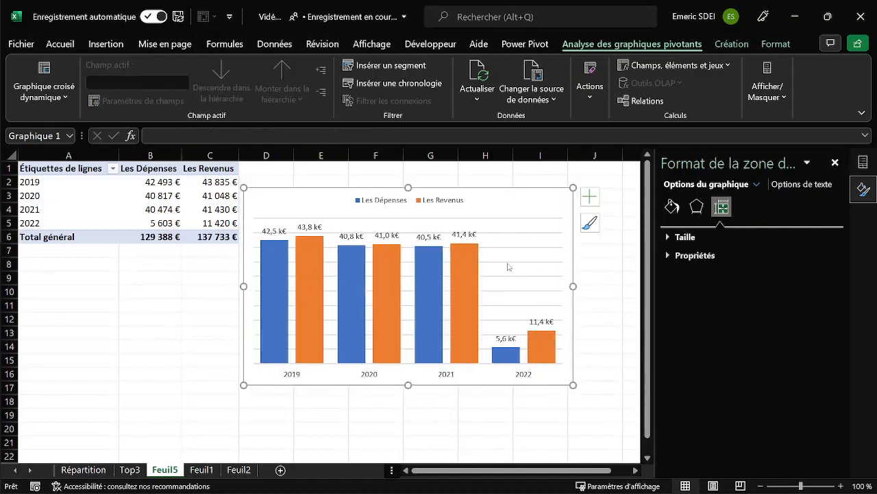
Delete the PivotChart's horizontal gridlines and narrow the chart to span about columns D to G.
{"action": "left_click", "coordinate": [508, 264]}
{"action": "key", "text": "Delete"}
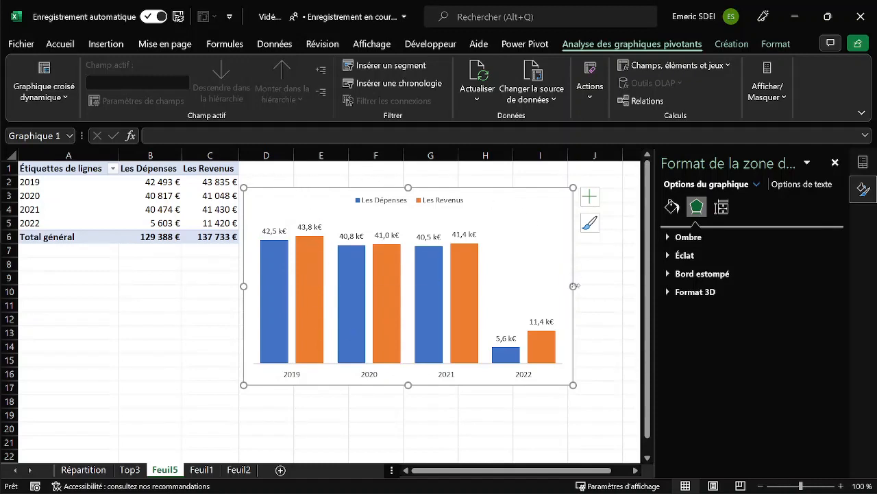
{"action": "left_click_drag", "start_coordinate": [575, 286], "coordinate": [460, 286]}
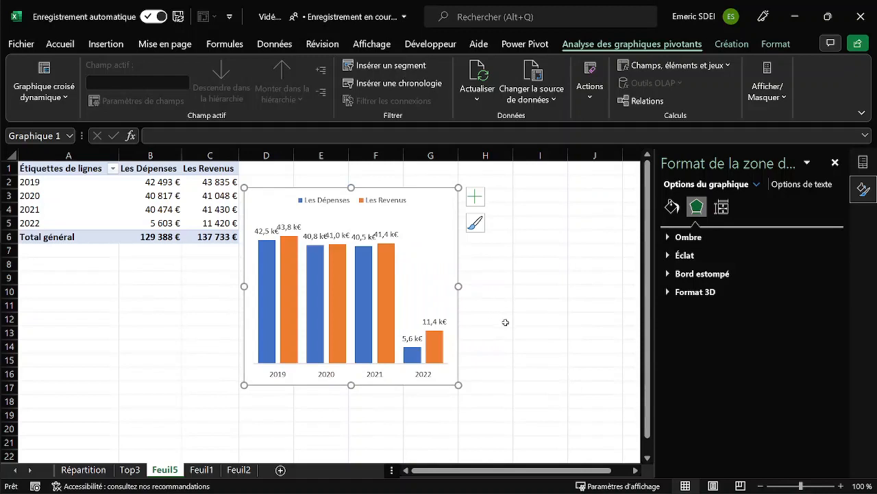
{"action": "left_click_drag", "start_coordinate": [246, 286], "coordinate": [229, 287]}
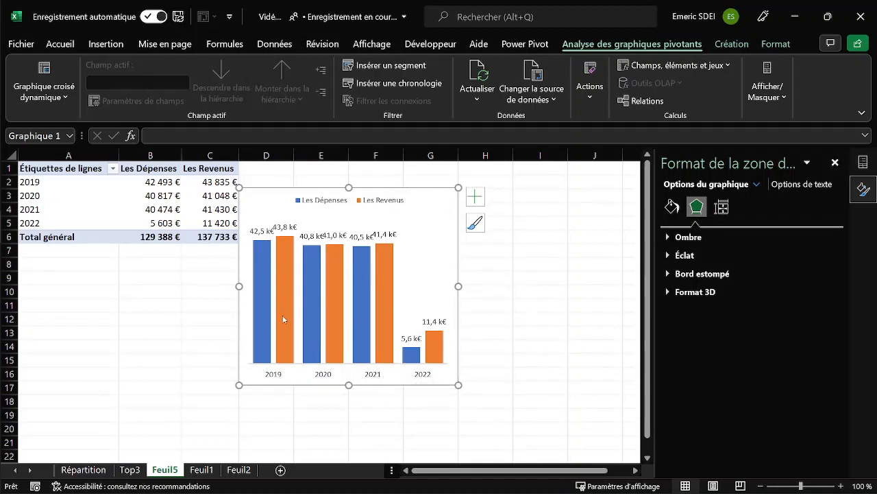
{"action": "mouse_move", "coordinate": [283, 319]}
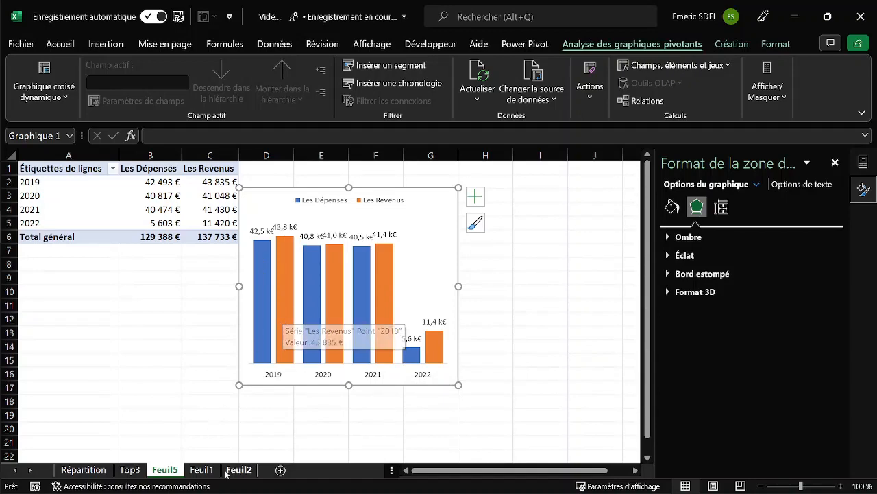
Rename the sheet Feuil5 as RevEtDep.
{"action": "left_click", "coordinate": [201, 470]}
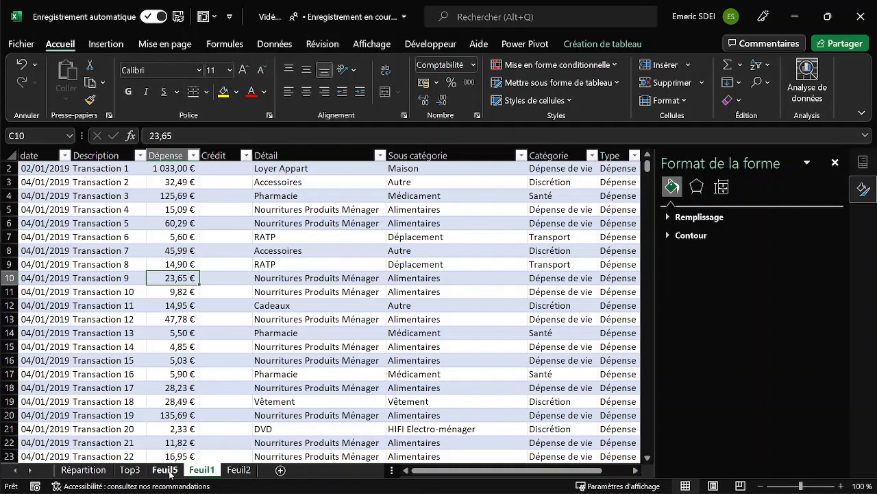
{"action": "left_click", "coordinate": [172, 471]}
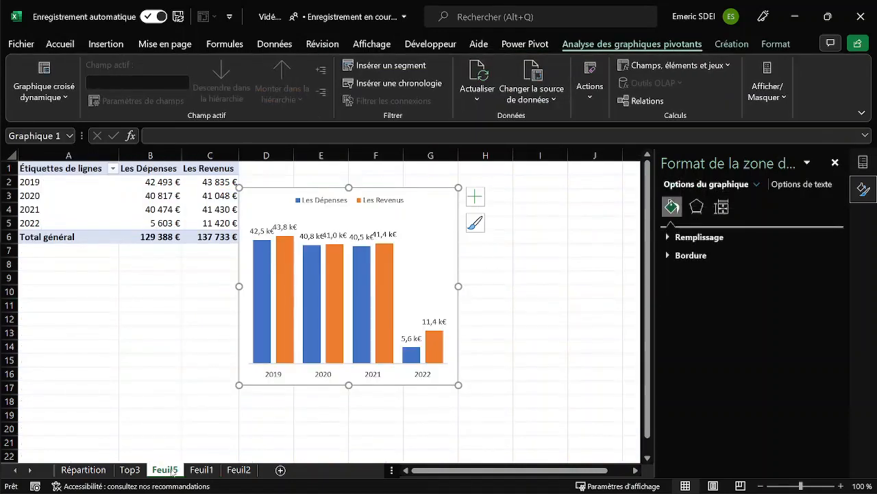
{"action": "double_click", "coordinate": [172, 471]}
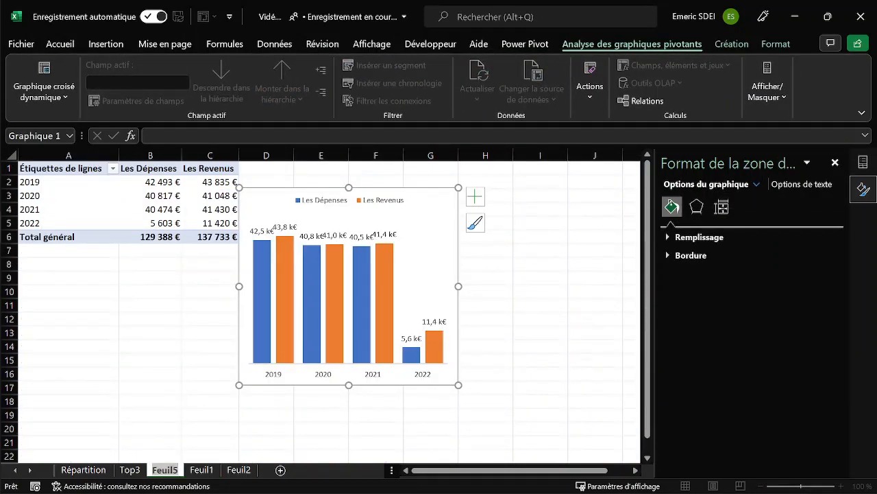
{"action": "type", "text": "Rev"}
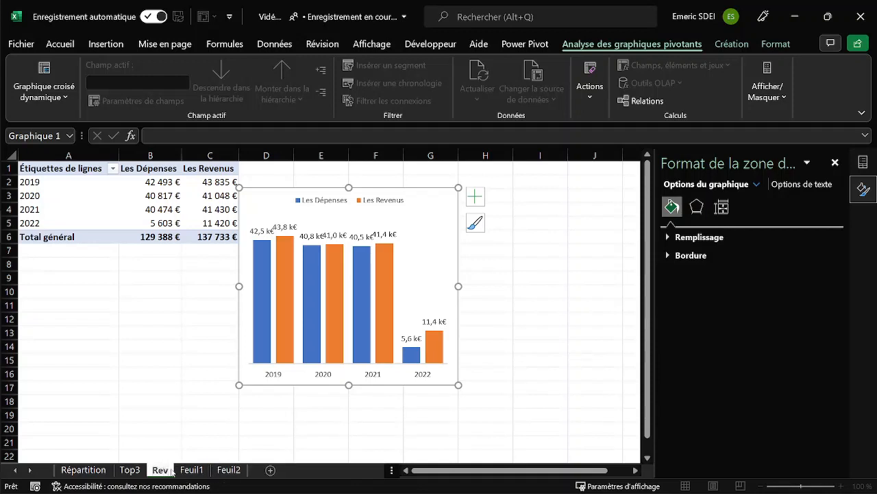
{"action": "type", "text": "EtD"}
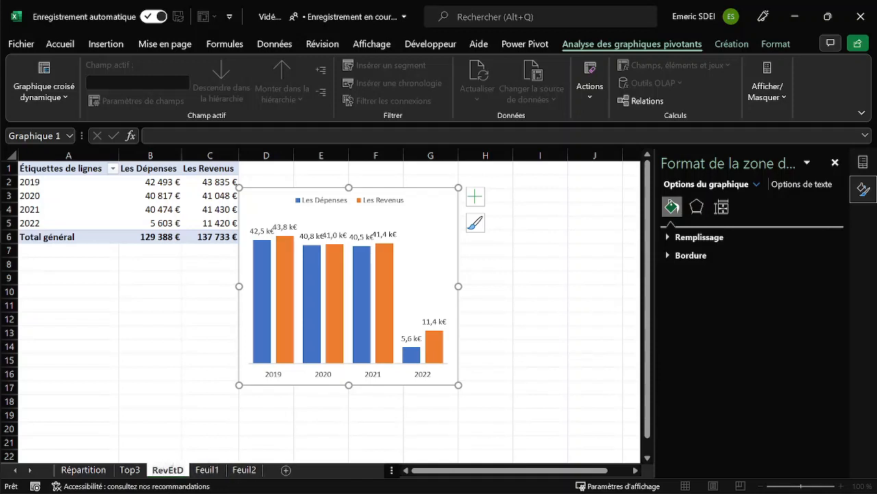
{"action": "type", "text": "ep"}
{"action": "key", "text": "Return"}
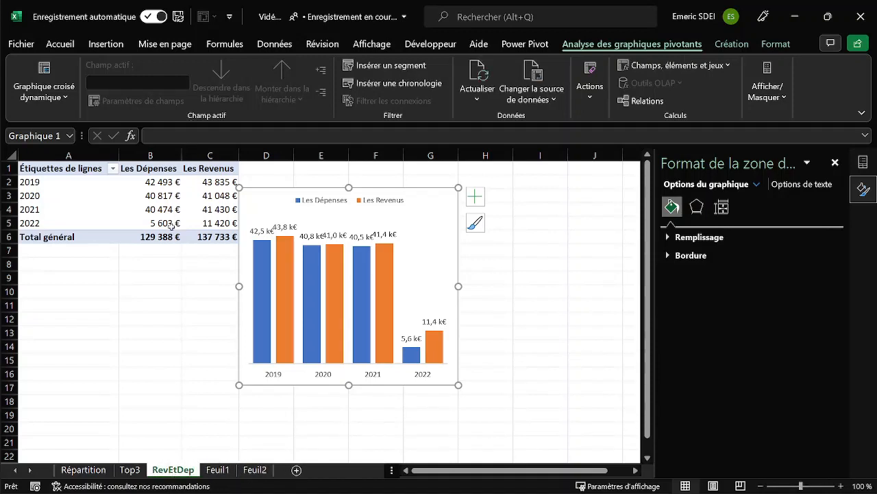
Name the yearly expenses and income PivotTable RevEtDep.
{"action": "left_click", "coordinate": [164, 210]}
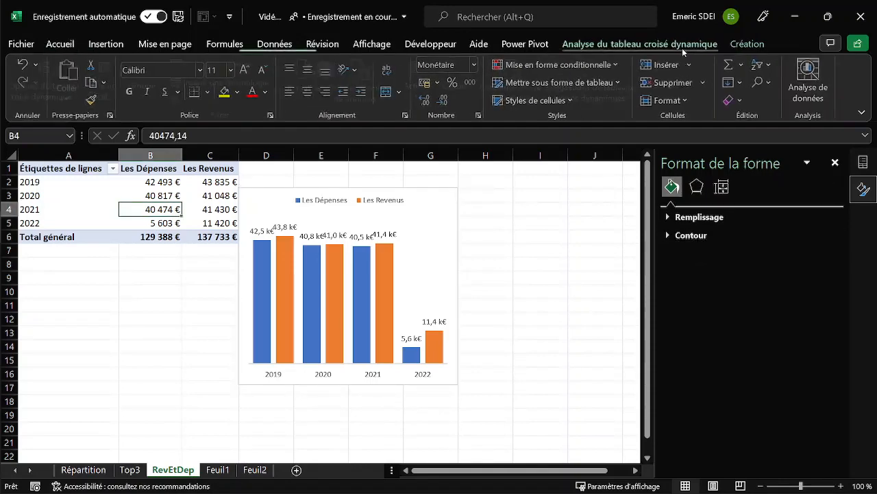
{"action": "left_click", "coordinate": [683, 46]}
{"action": "left_click", "coordinate": [50, 89]}
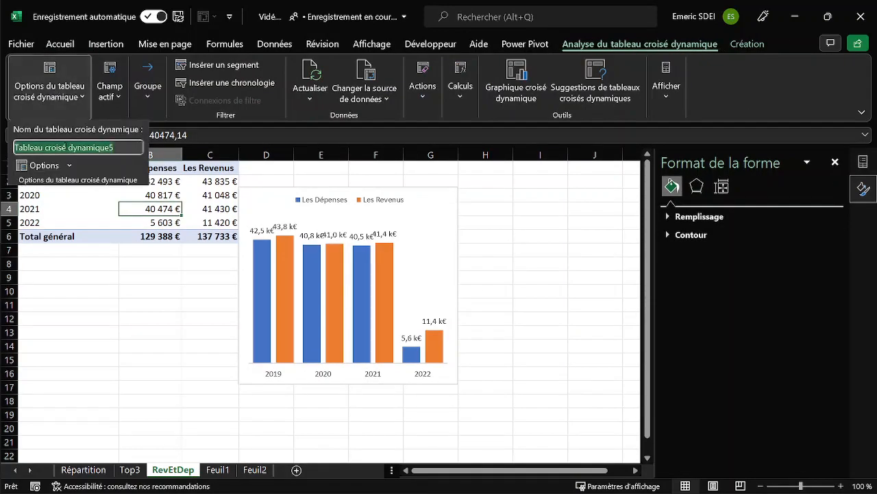
{"action": "type", "text": "RevEtDep"}
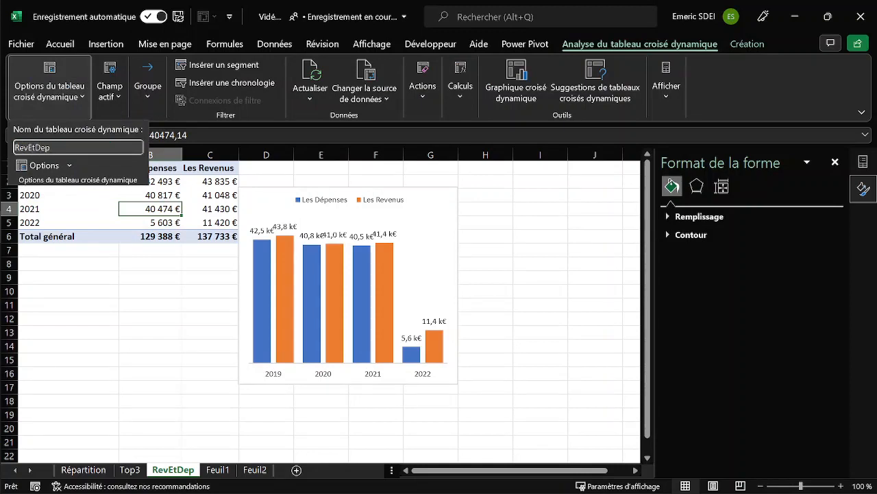
{"action": "key", "text": "Return"}
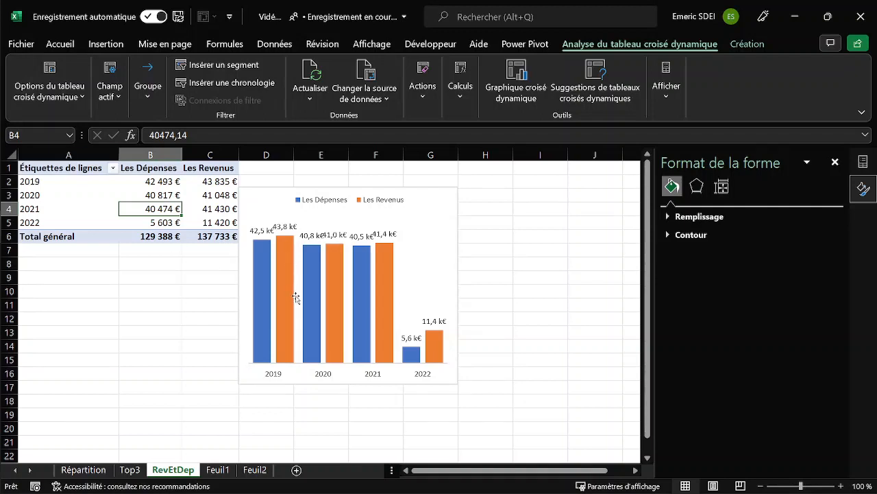
Create a PivotTable from the ListTransactions table on Feuil1, placed on a new worksheet.
{"action": "left_click", "coordinate": [218, 470]}
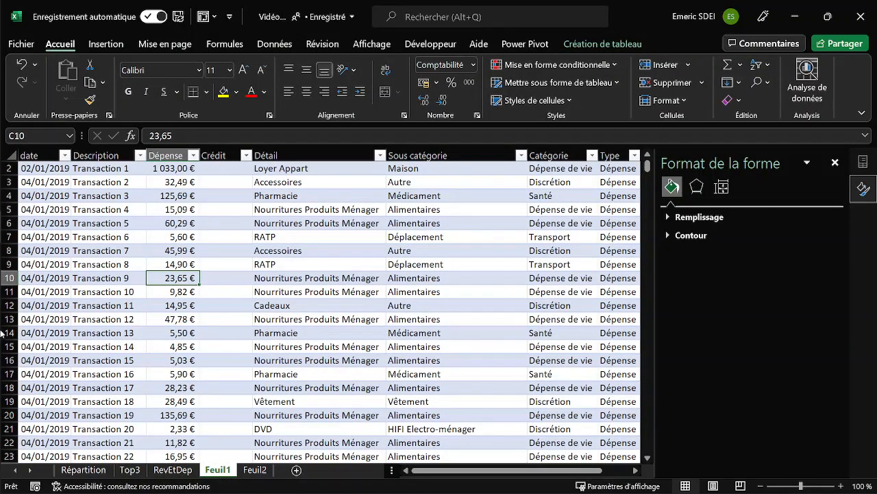
{"action": "left_click", "coordinate": [216, 308]}
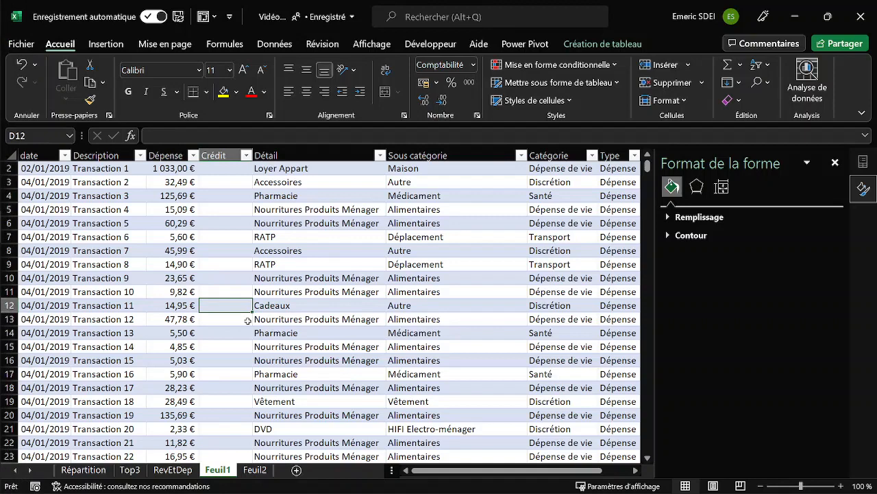
{"action": "left_click", "coordinate": [167, 253]}
{"action": "key", "text": "alt"}
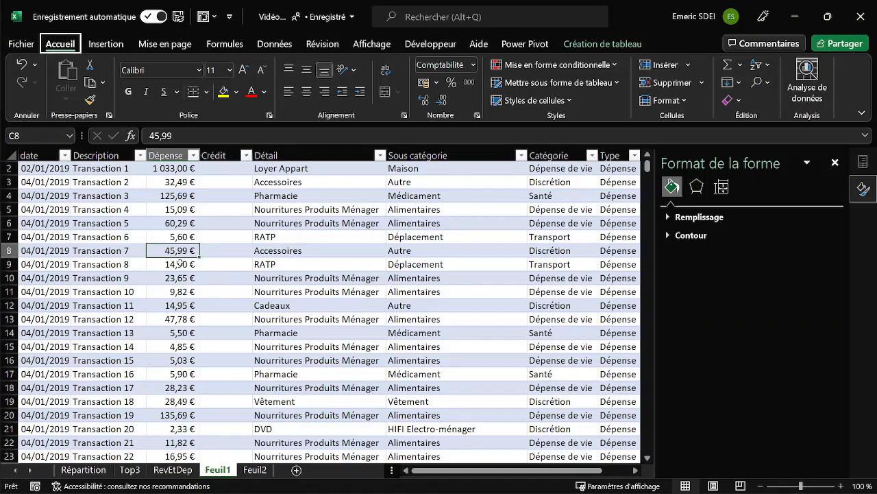
{"action": "key", "text": "1"}
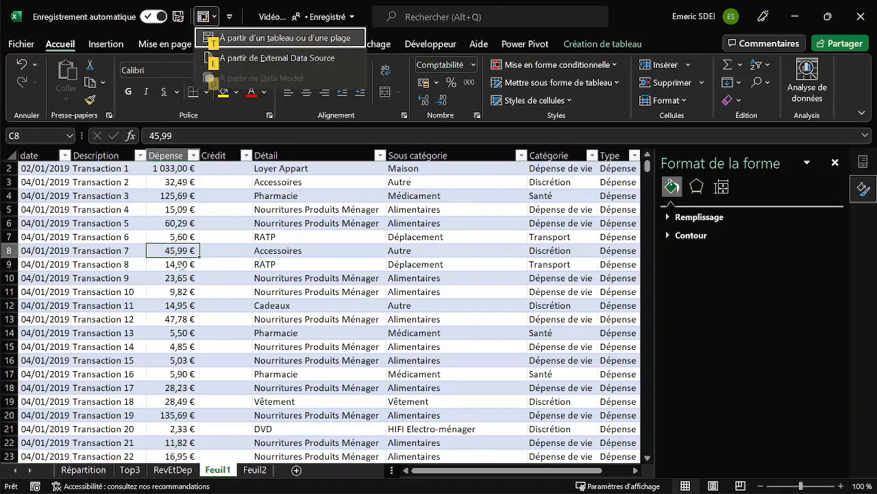
{"action": "key", "text": "t"}
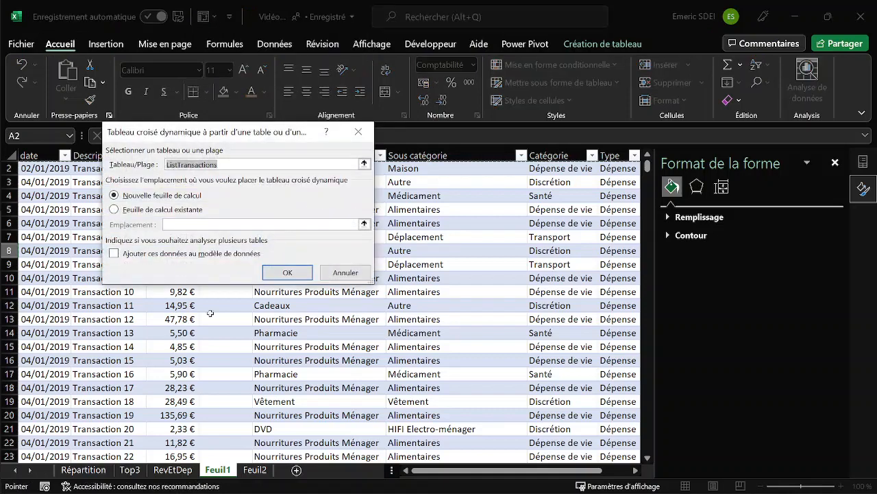
{"action": "left_click", "coordinate": [288, 273]}
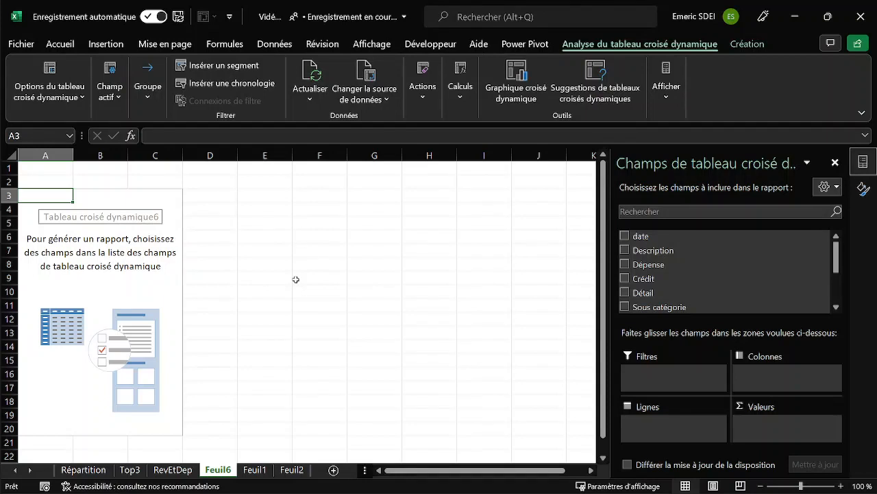
Add the Dépense and Crédit fields to the values of the new PivotTable on Feuil6.
{"action": "left_click", "coordinate": [175, 470]}
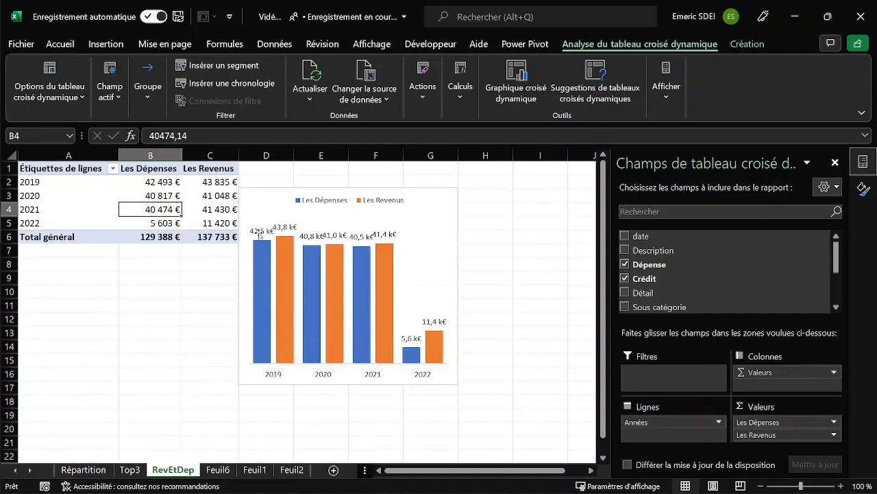
{"action": "mouse_move", "coordinate": [285, 256]}
{"action": "mouse_move", "coordinate": [262, 280]}
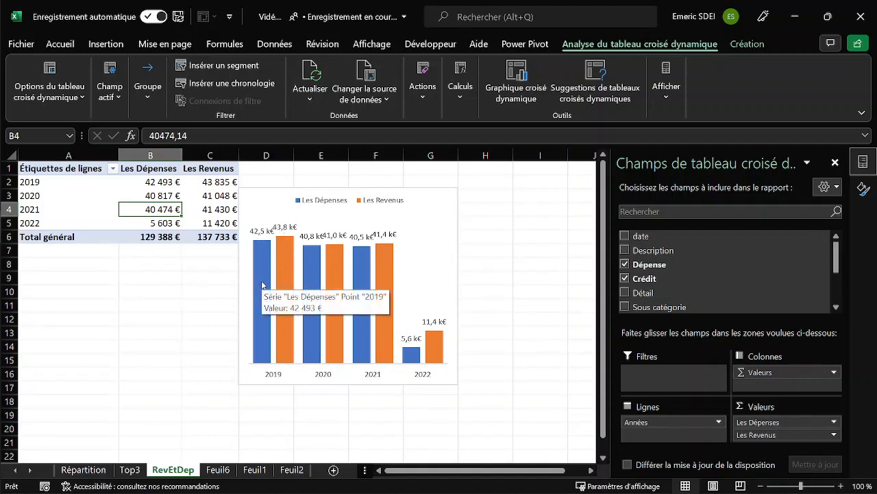
{"action": "left_click", "coordinate": [221, 470]}
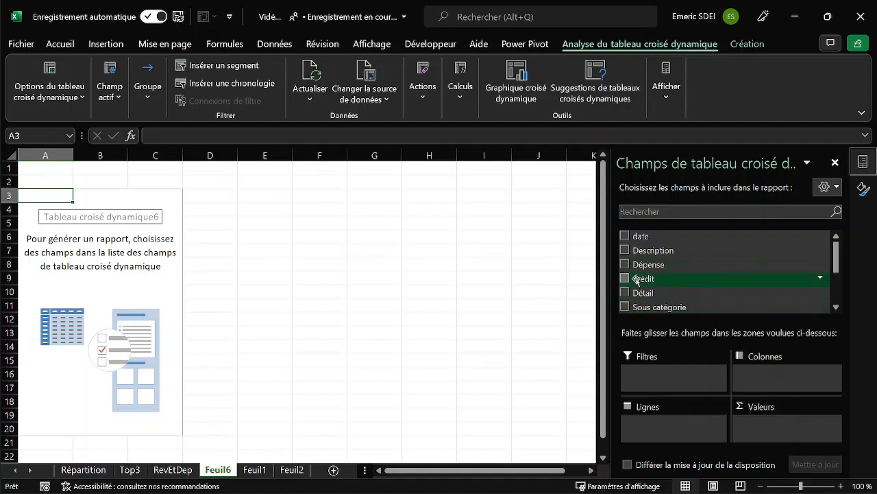
{"action": "left_click_drag", "start_coordinate": [649, 267], "coordinate": [782, 430]}
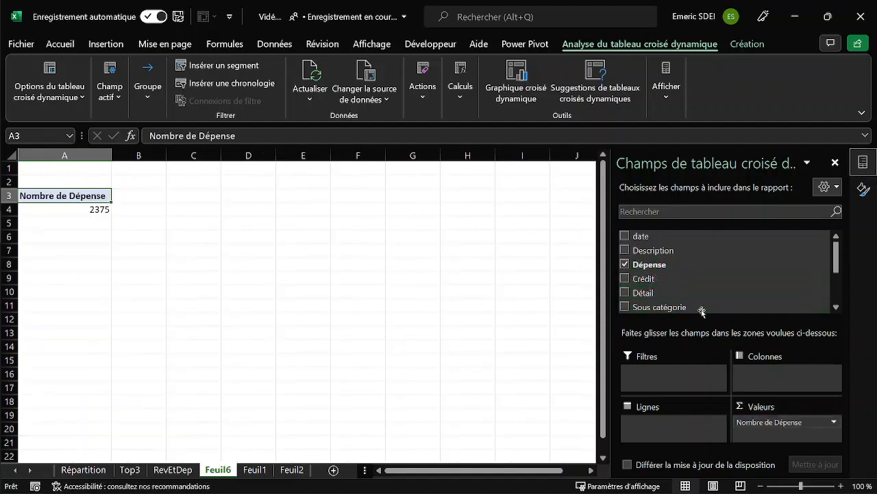
{"action": "left_click_drag", "start_coordinate": [644, 279], "coordinate": [780, 435]}
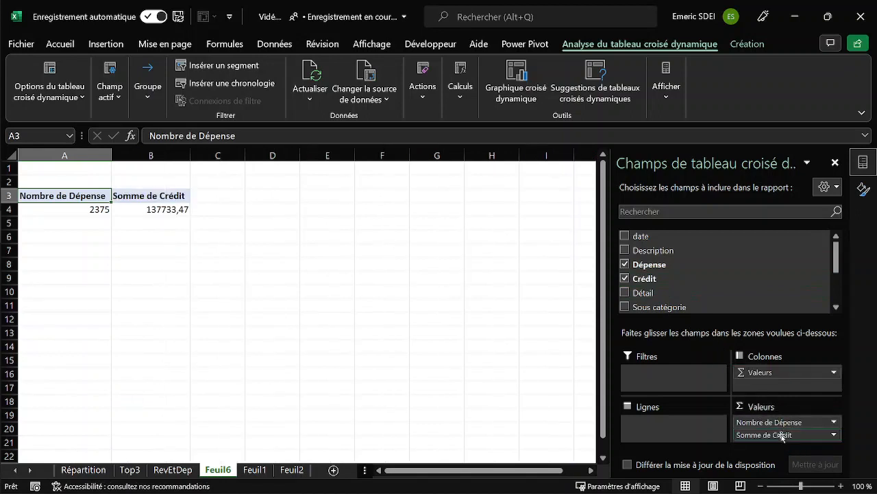
Summarise the PivotTable's Dépense value field by Somme.
{"action": "left_click", "coordinate": [762, 421]}
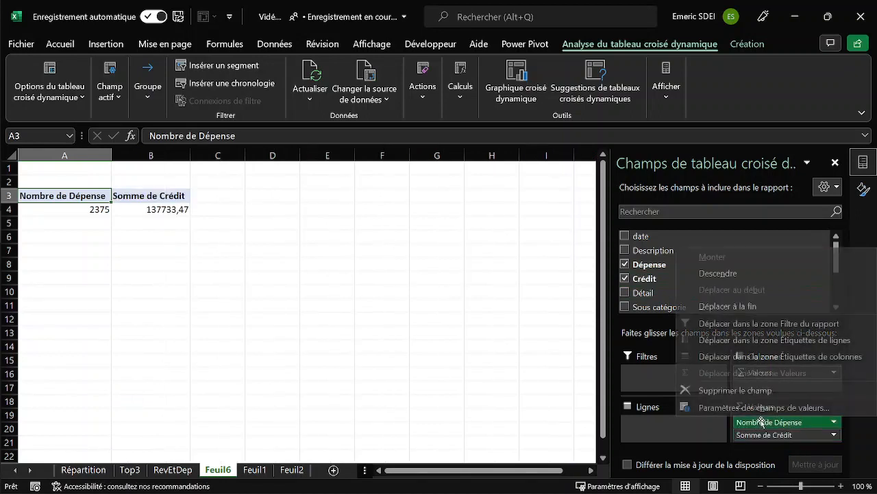
{"action": "left_click", "coordinate": [757, 404]}
{"action": "left_click", "coordinate": [251, 288]}
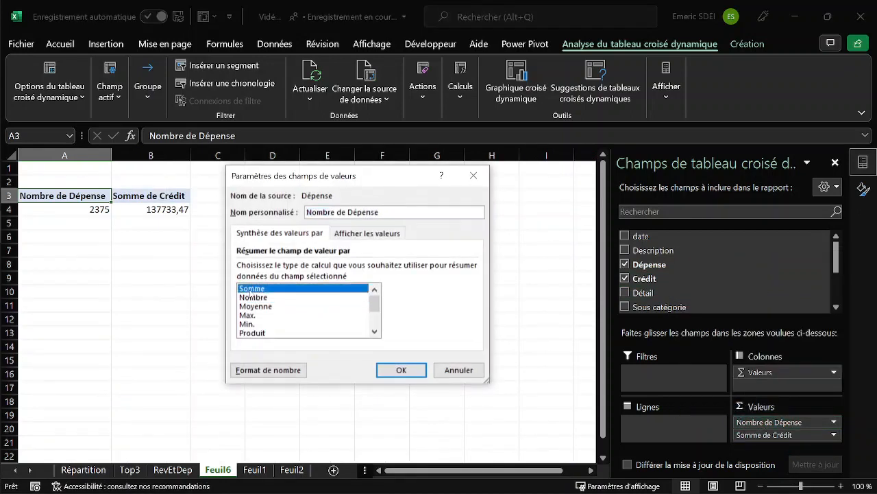
{"action": "left_click", "coordinate": [403, 371]}
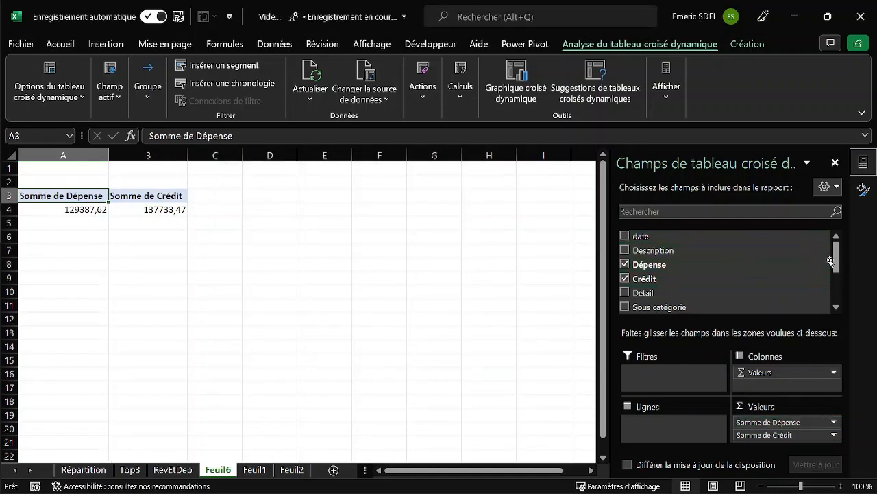
Break the PivotTable rows down by Années and, beneath it, by Trimestres.
{"action": "scroll", "coordinate": [836, 261], "scroll_direction": "down", "scroll_amount": 3}
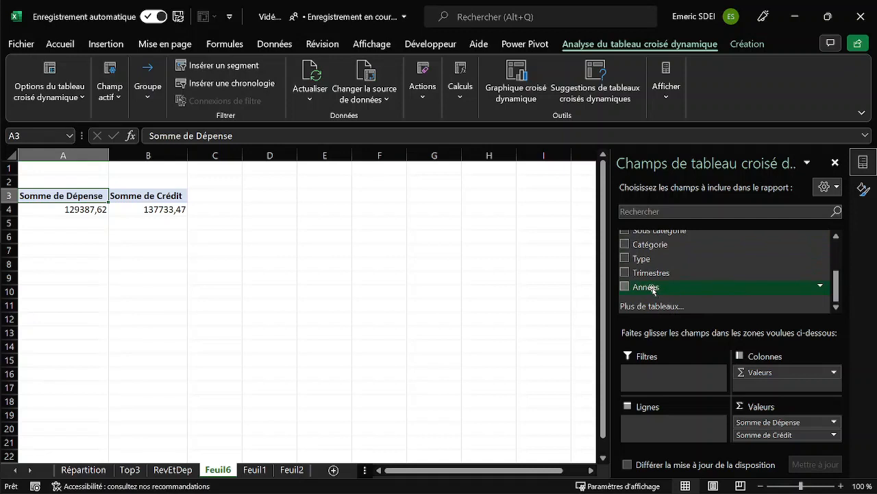
{"action": "left_click_drag", "start_coordinate": [653, 289], "coordinate": [683, 439]}
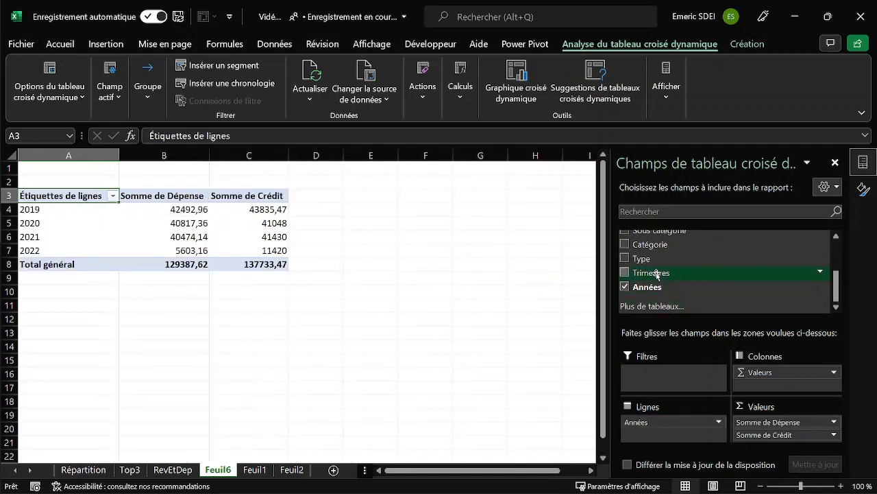
{"action": "left_click_drag", "start_coordinate": [656, 275], "coordinate": [683, 438]}
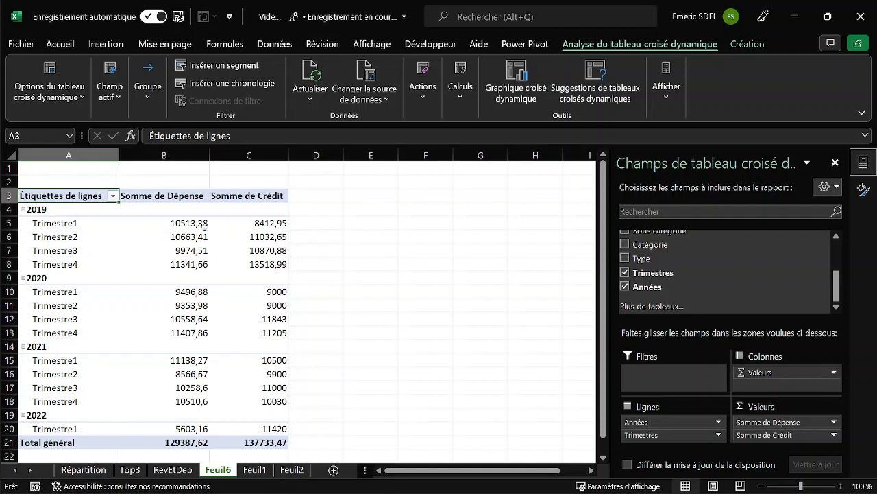
{"action": "left_click_drag", "start_coordinate": [278, 220], "coordinate": [277, 248]}
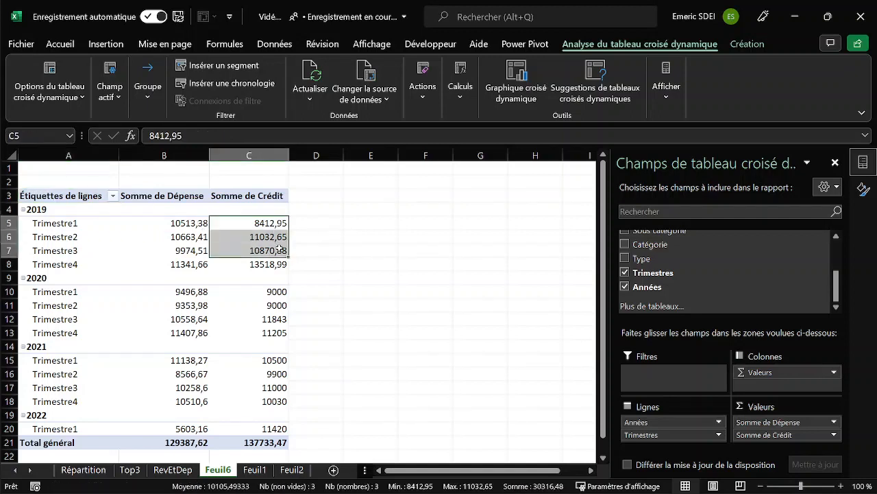
{"action": "left_click", "coordinate": [173, 236]}
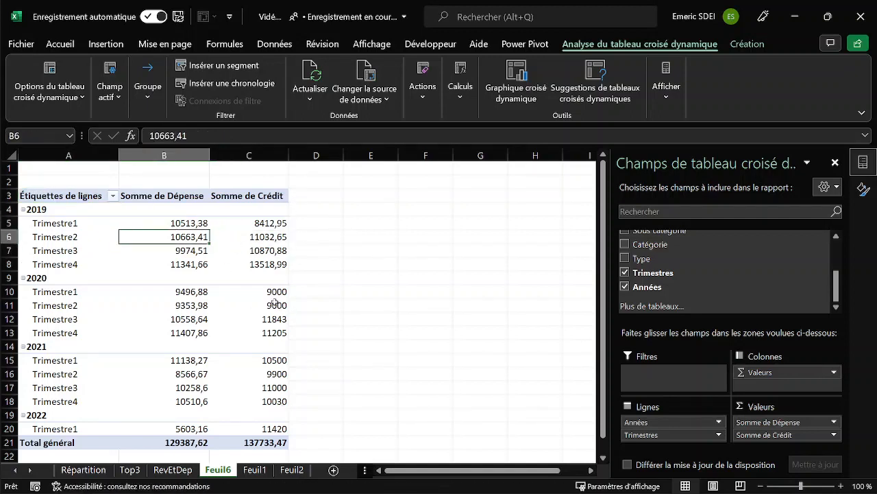
Start a new calculated field in the PivotTable and name it Fluctuation.
{"action": "left_click", "coordinate": [198, 223]}
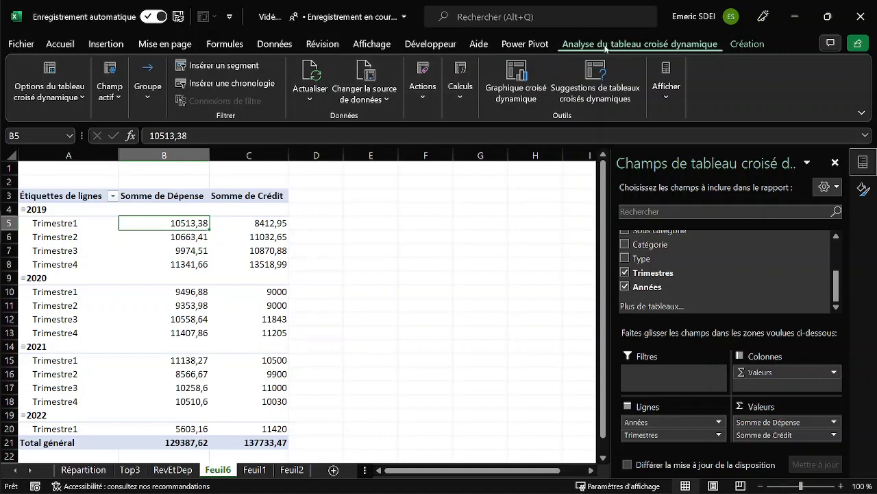
{"action": "left_click", "coordinate": [465, 98]}
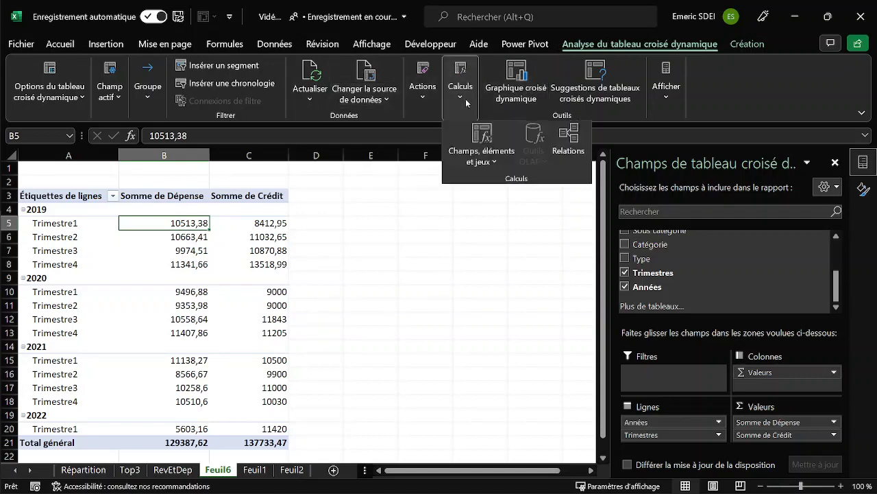
{"action": "left_click", "coordinate": [484, 163]}
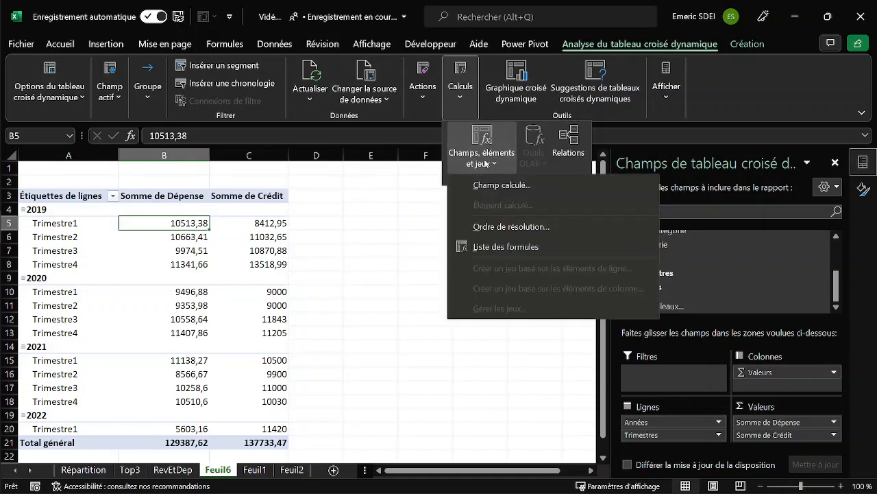
{"action": "left_click", "coordinate": [492, 185]}
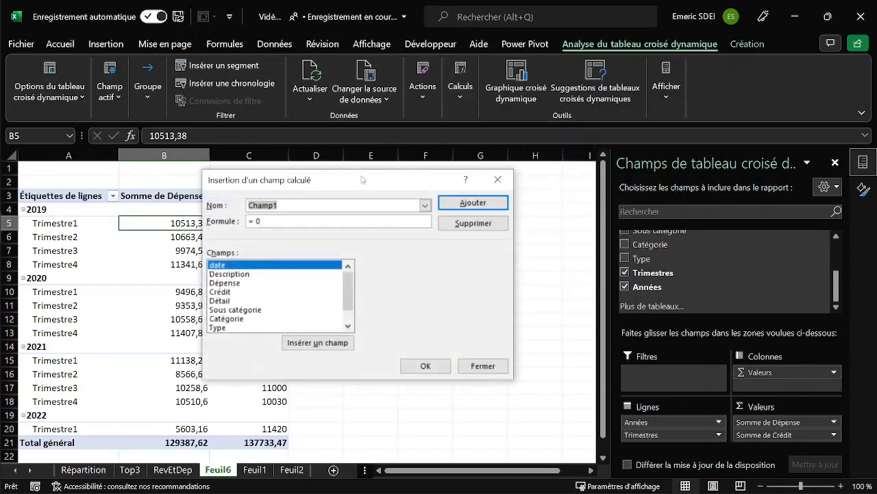
{"action": "left_click_drag", "start_coordinate": [363, 180], "coordinate": [491, 165]}
{"action": "left_click", "coordinate": [415, 191]}
{"action": "left_click_drag", "start_coordinate": [414, 192], "coordinate": [365, 194]}
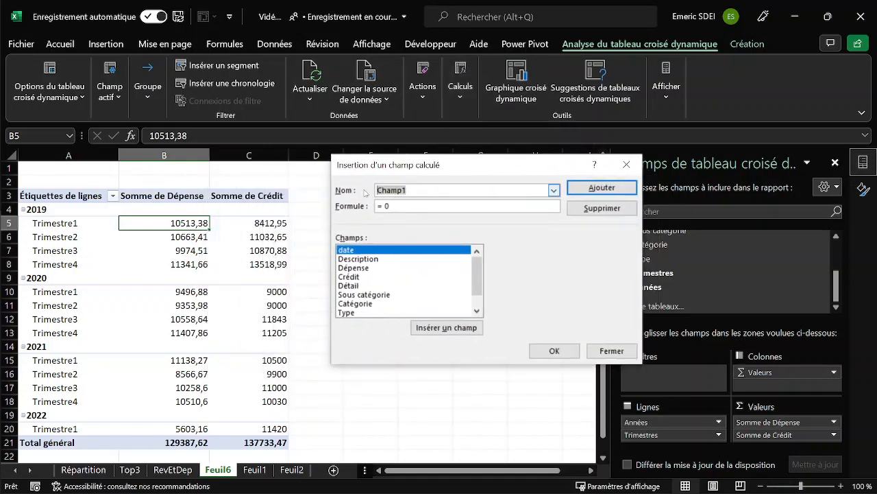
{"action": "type", "text": "Fi"}
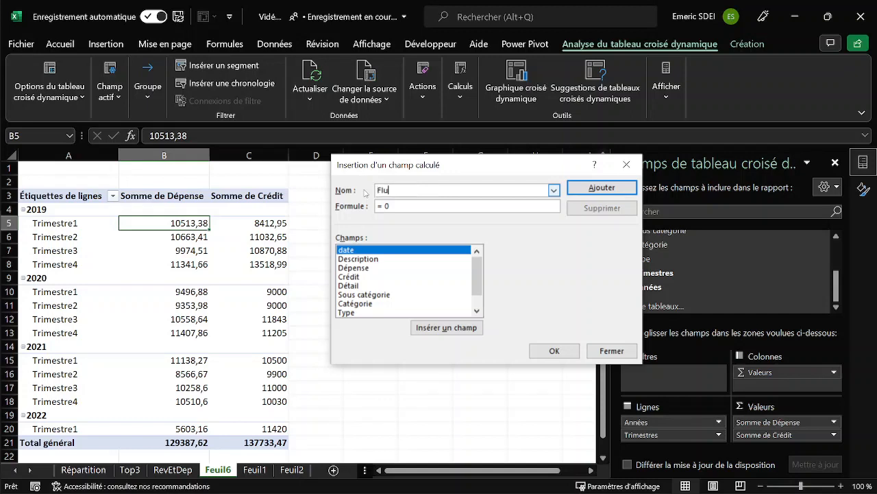
{"action": "type", "text": "uctuation"}
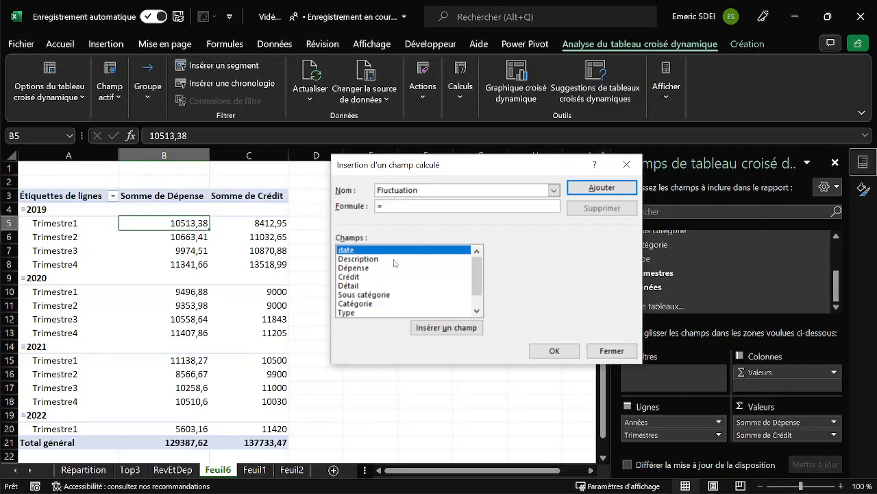
Define the Fluctuation formula as Crédit minus Dépense and add the calculated field to the PivotTable.
{"action": "left_click", "coordinate": [351, 278]}
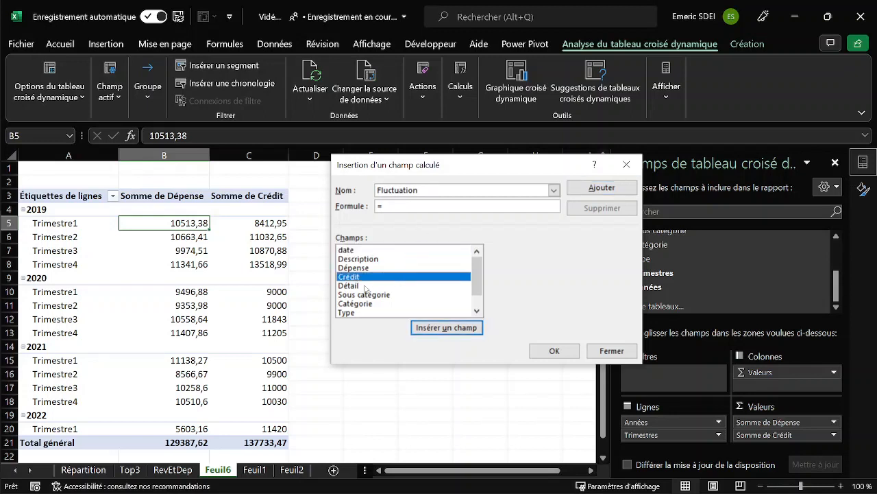
{"action": "left_click", "coordinate": [425, 328]}
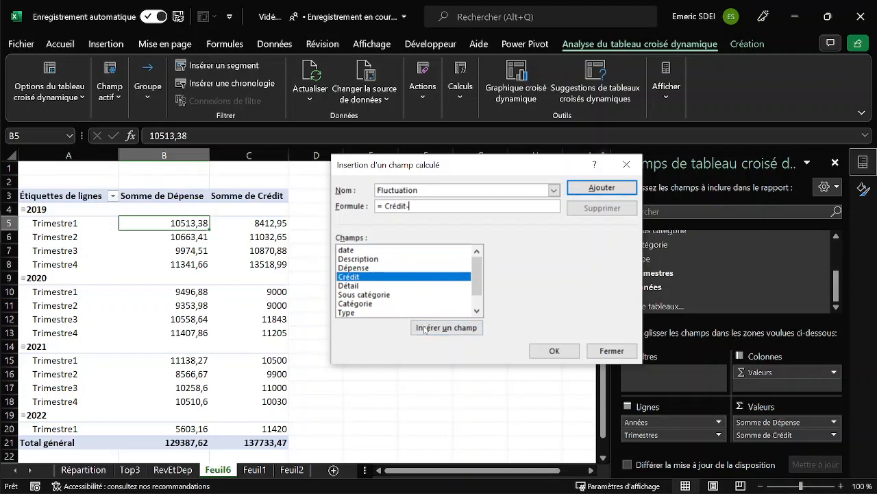
{"action": "left_click", "coordinate": [353, 268]}
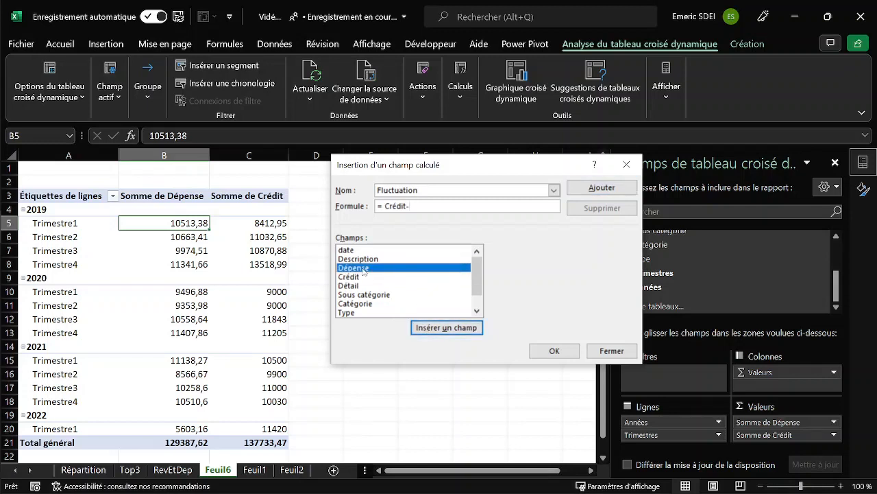
{"action": "left_click", "coordinate": [447, 328]}
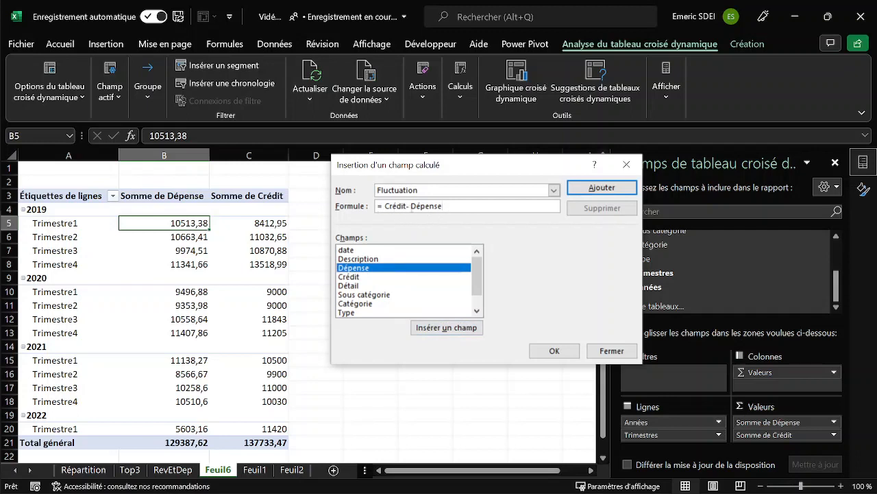
{"action": "left_click", "coordinate": [554, 350]}
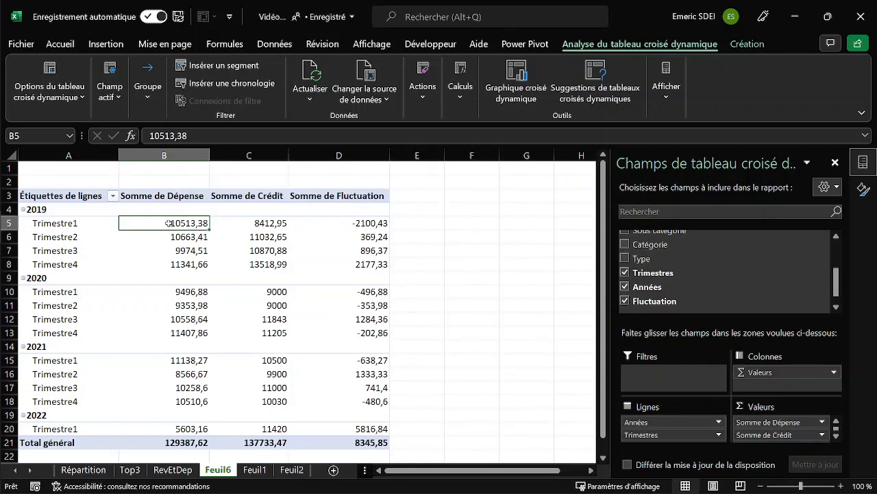
Remove the Dépense and Crédit sums from the PivotTable values, keeping only Somme de Fluctuation.
{"action": "left_click", "coordinate": [359, 223]}
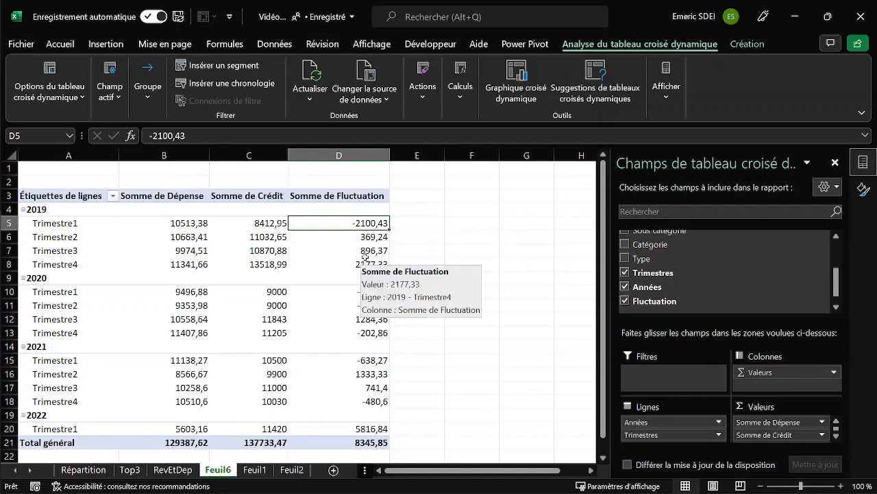
{"action": "mouse_move", "coordinate": [364, 255]}
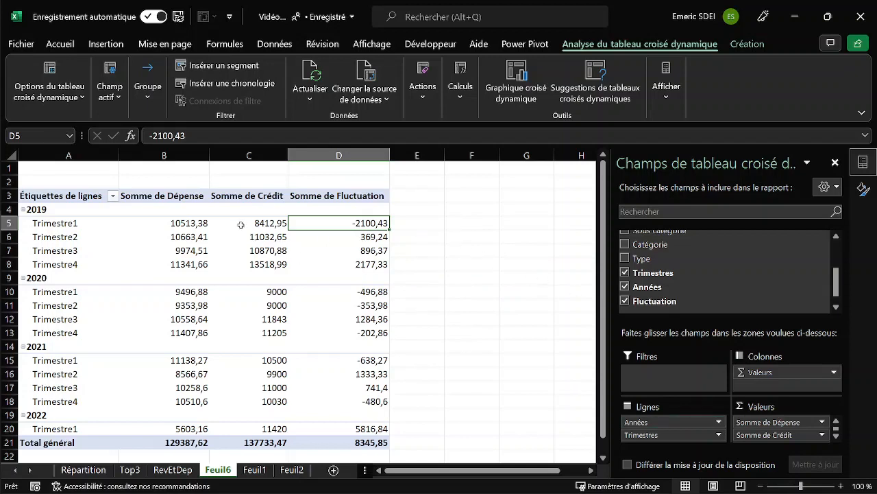
{"action": "left_click_drag", "start_coordinate": [754, 422], "coordinate": [521, 374]}
{"action": "left_click_drag", "start_coordinate": [779, 421], "coordinate": [568, 368]}
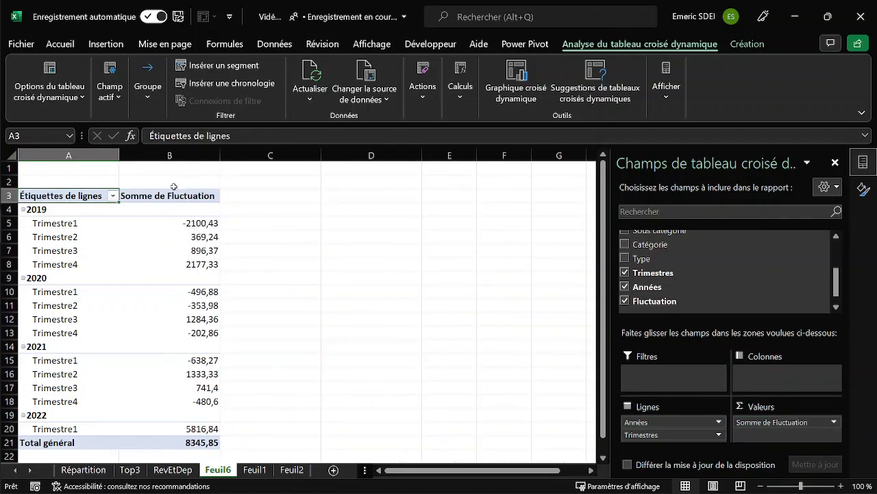
Format the Somme de Fluctuation values as Monétaire in € with 0 decimals.
{"action": "left_click", "coordinate": [187, 226]}
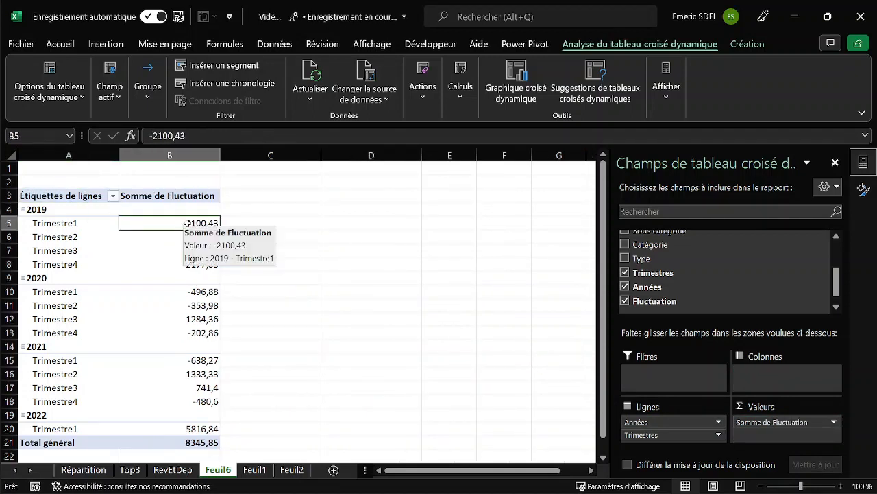
{"action": "right_click", "coordinate": [189, 226]}
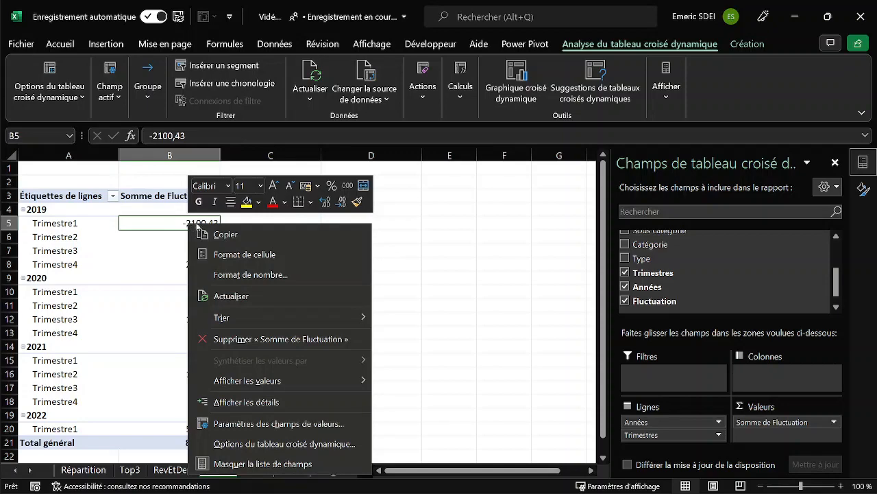
{"action": "left_click", "coordinate": [272, 275]}
{"action": "left_click", "coordinate": [255, 239]}
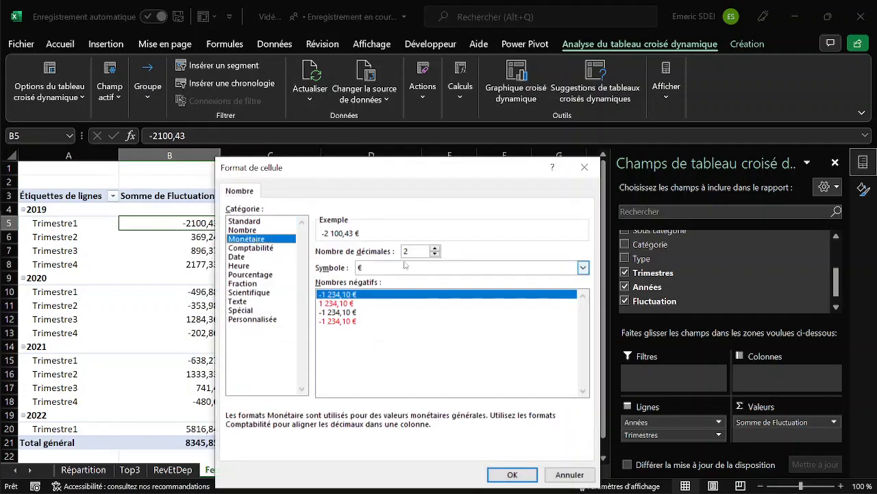
{"action": "double_click", "coordinate": [434, 254]}
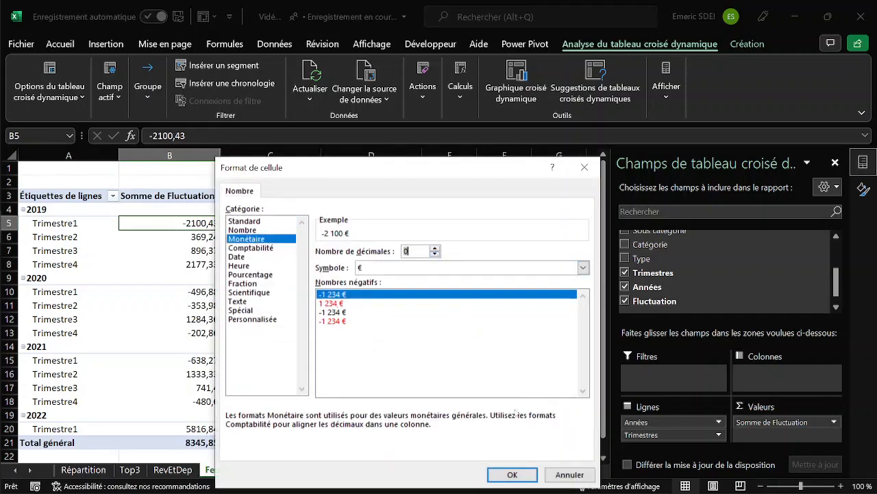
{"action": "left_click", "coordinate": [520, 473]}
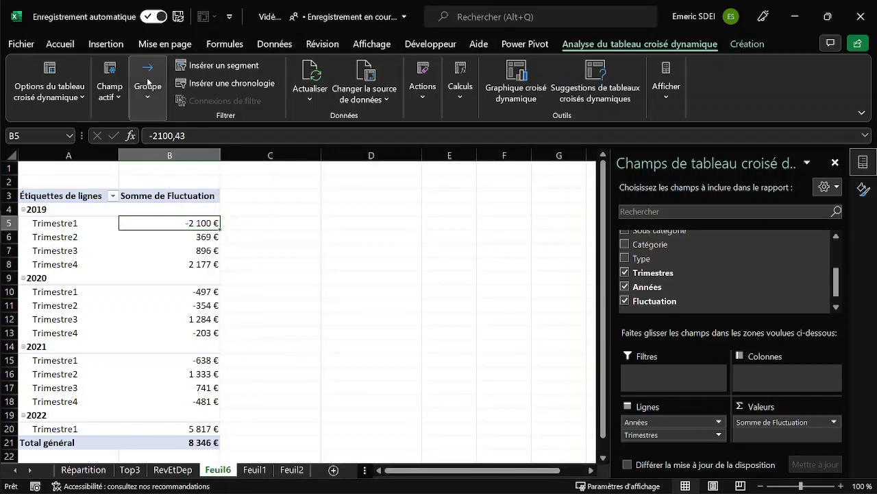
Insert a Courbe PivotChart of the quarterly Fluctuation values and place it beside the PivotTable.
{"action": "left_click", "coordinate": [107, 44]}
{"action": "left_click", "coordinate": [497, 82]}
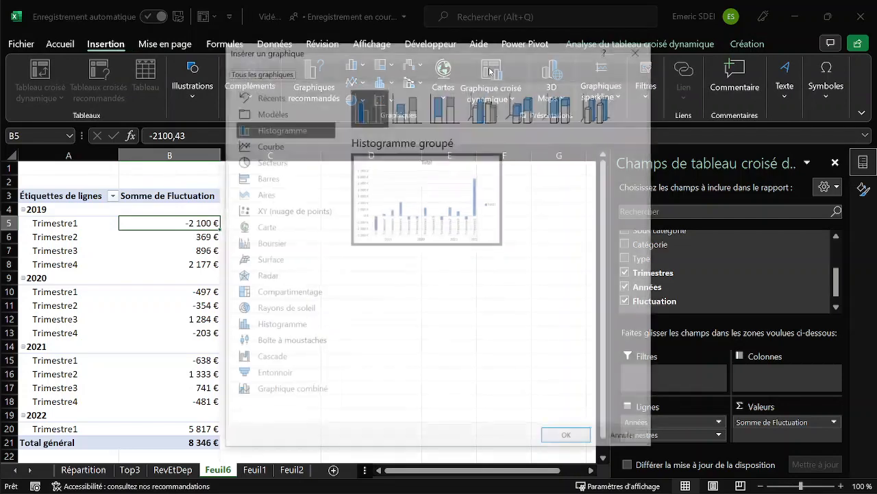
{"action": "left_click", "coordinate": [272, 145]}
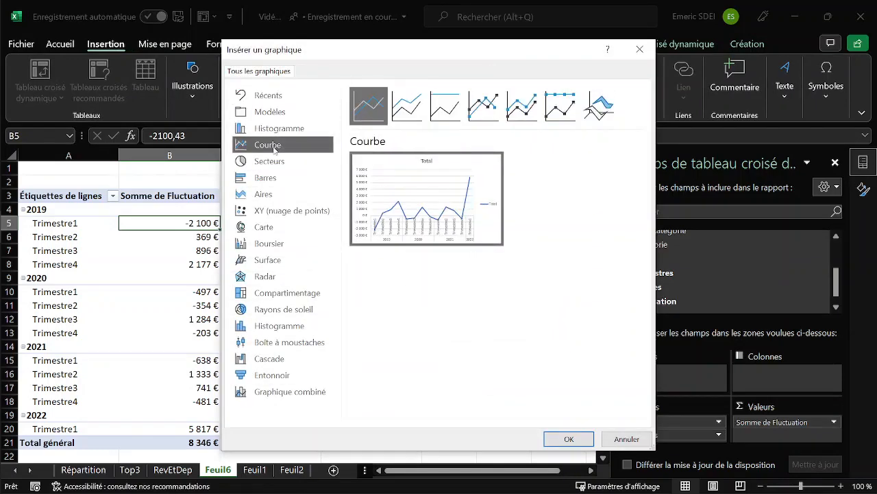
{"action": "mouse_move", "coordinate": [394, 212]}
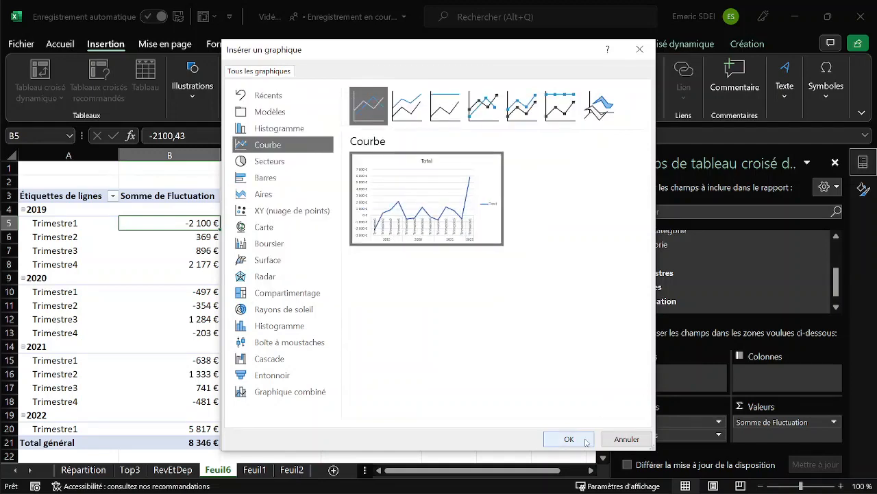
{"action": "left_click", "coordinate": [569, 438]}
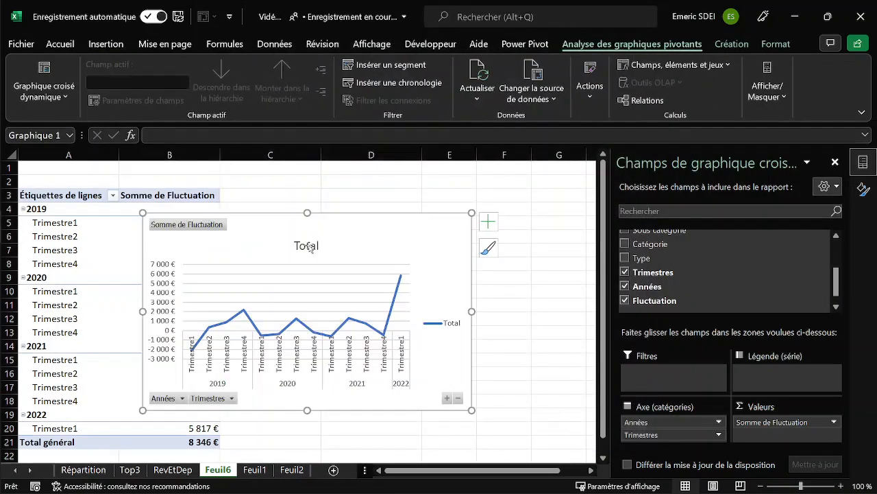
{"action": "left_click_drag", "start_coordinate": [301, 220], "coordinate": [388, 182]}
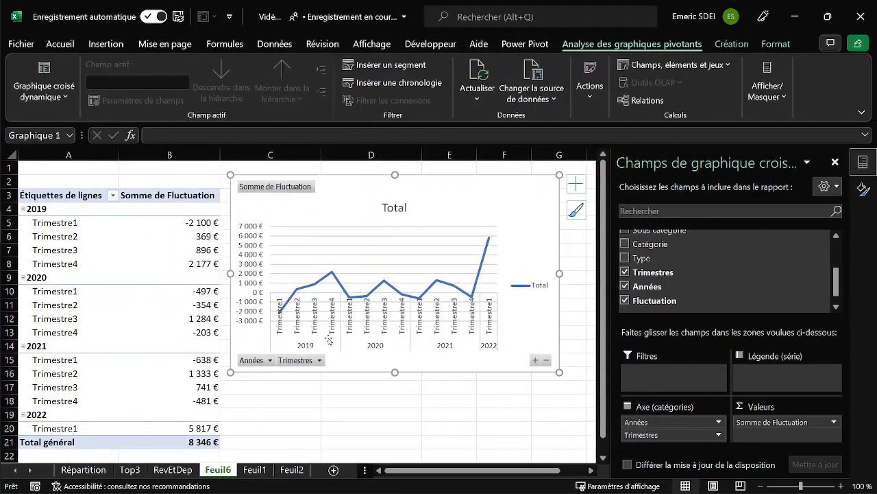
Hide all field buttons on the PivotChart and delete its legend.
{"action": "right_click", "coordinate": [297, 366]}
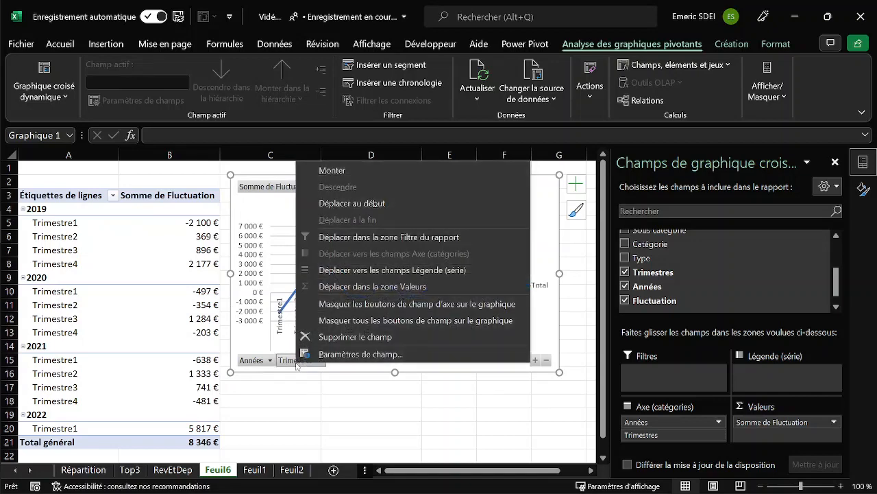
{"action": "left_click", "coordinate": [362, 303]}
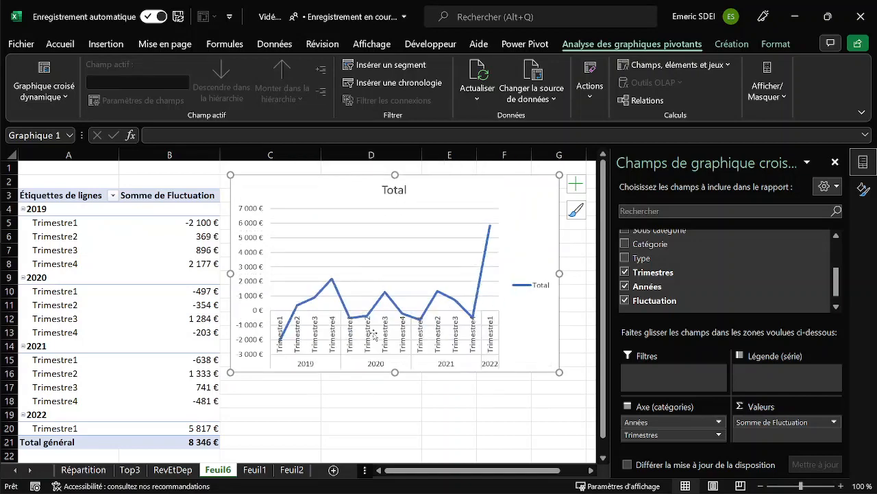
{"action": "left_click", "coordinate": [529, 290]}
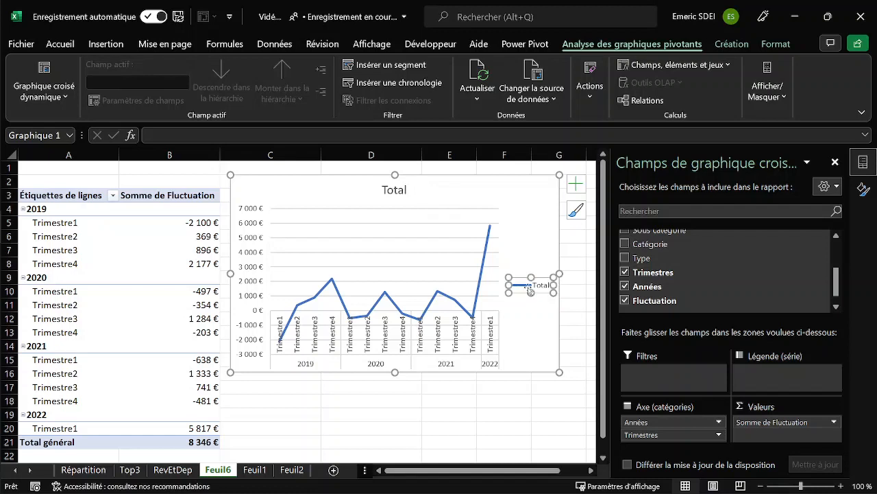
{"action": "key", "text": "Delete"}
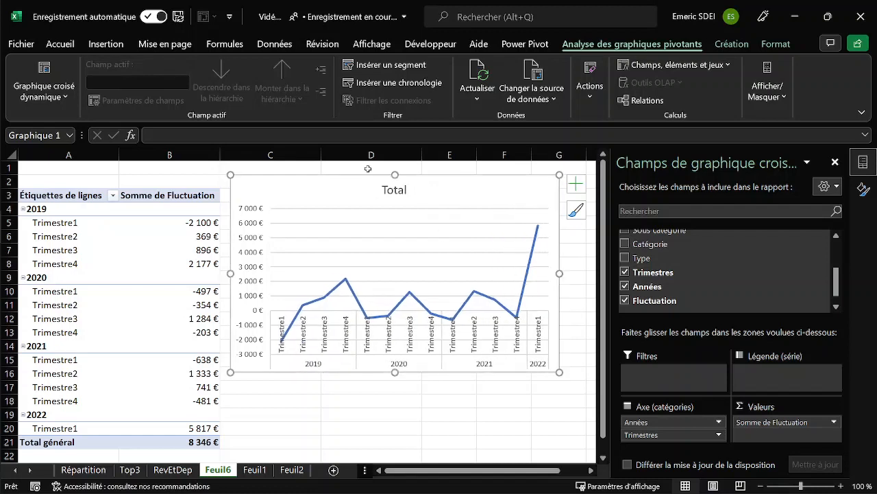
Replace the PivotChart title with "Fluctation".
{"action": "left_click", "coordinate": [400, 195]}
{"action": "double_click", "coordinate": [384, 190]}
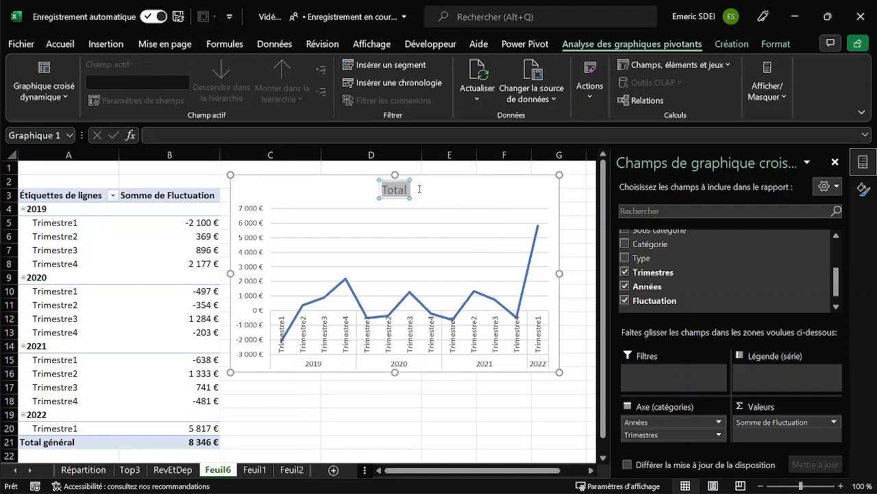
{"action": "type", "text": "Fluc"}
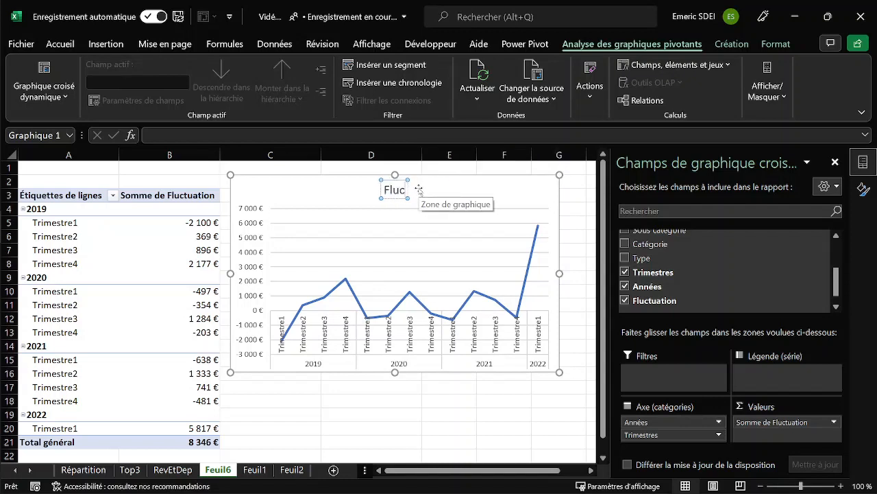
{"action": "type", "text": "tuation"}
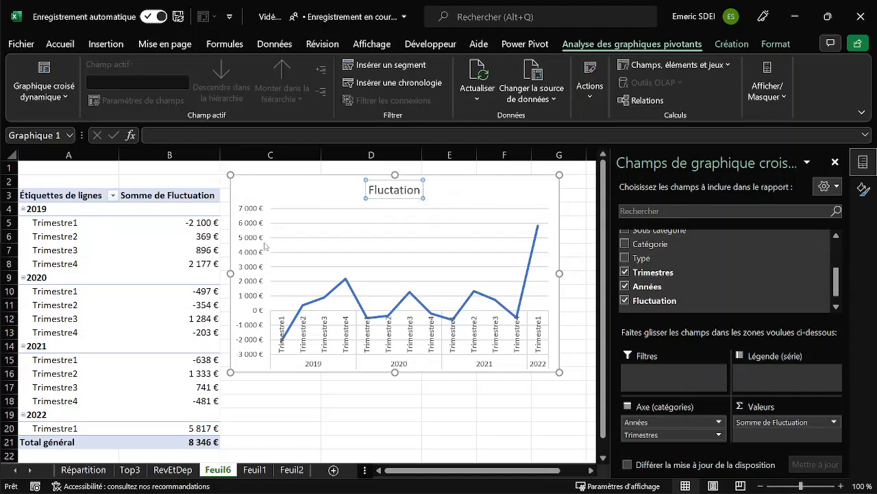
{"action": "left_click", "coordinate": [211, 171]}
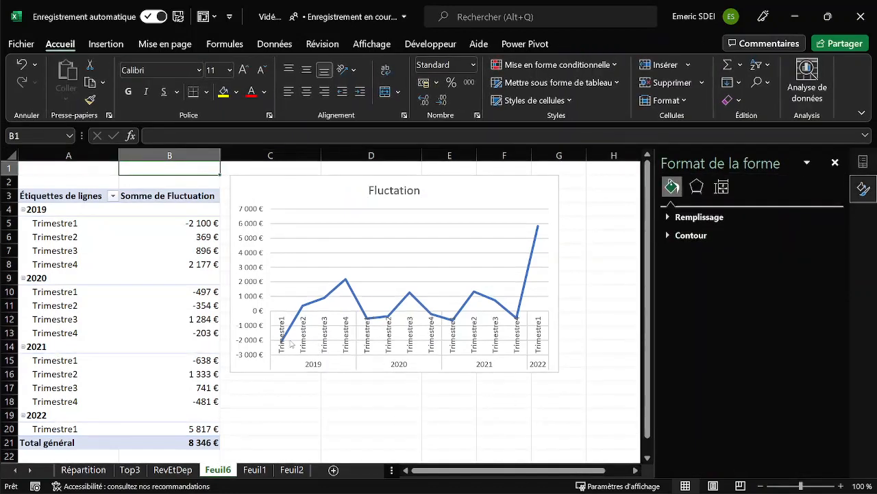
Set the label position of the Fluctation chart's quarter axis to Bas.
{"action": "left_click", "coordinate": [333, 340]}
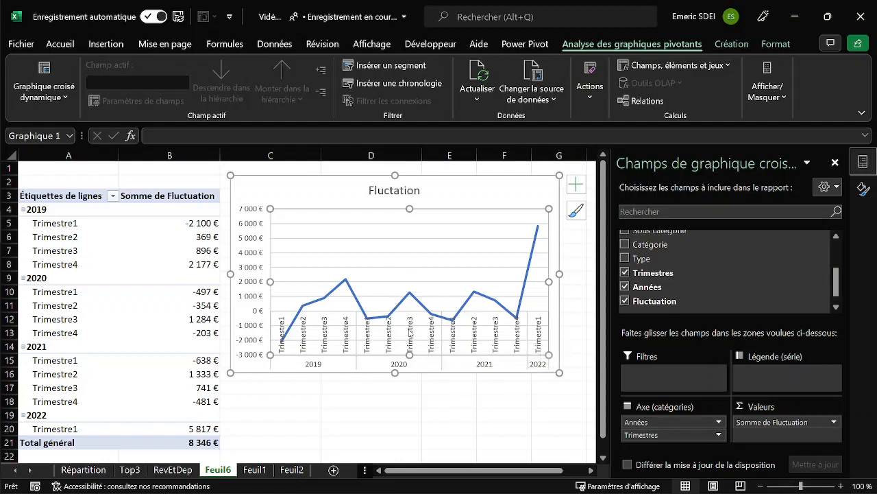
{"action": "double_click", "coordinate": [410, 331]}
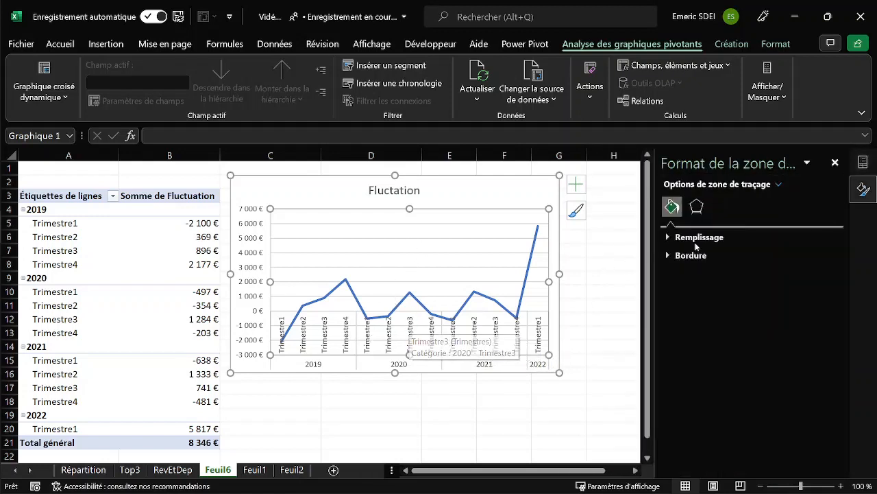
{"action": "left_click", "coordinate": [324, 349]}
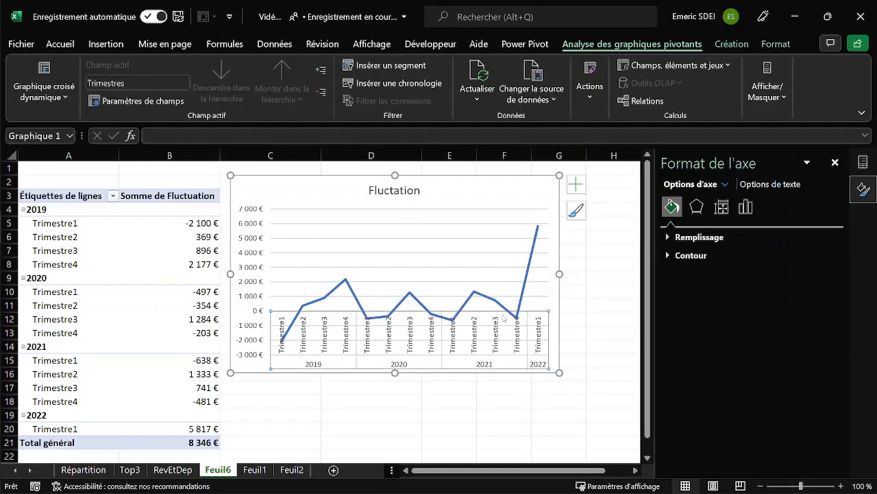
{"action": "left_click", "coordinate": [745, 208]}
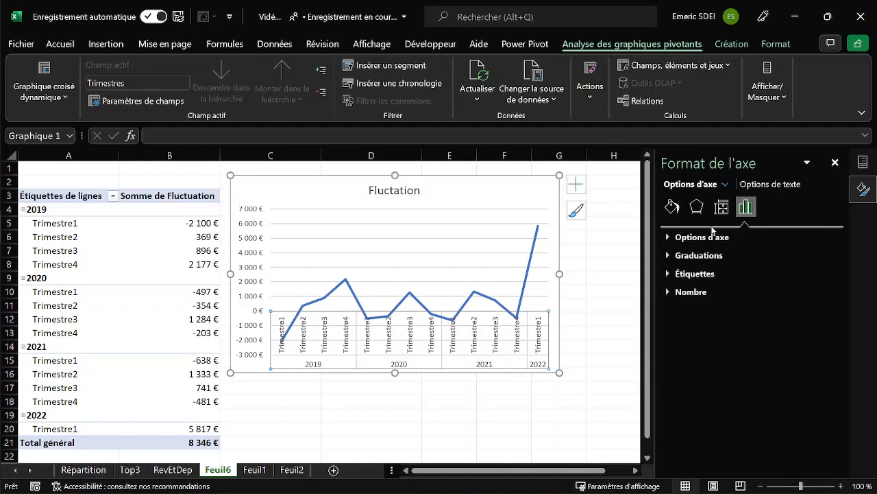
{"action": "left_click", "coordinate": [699, 274]}
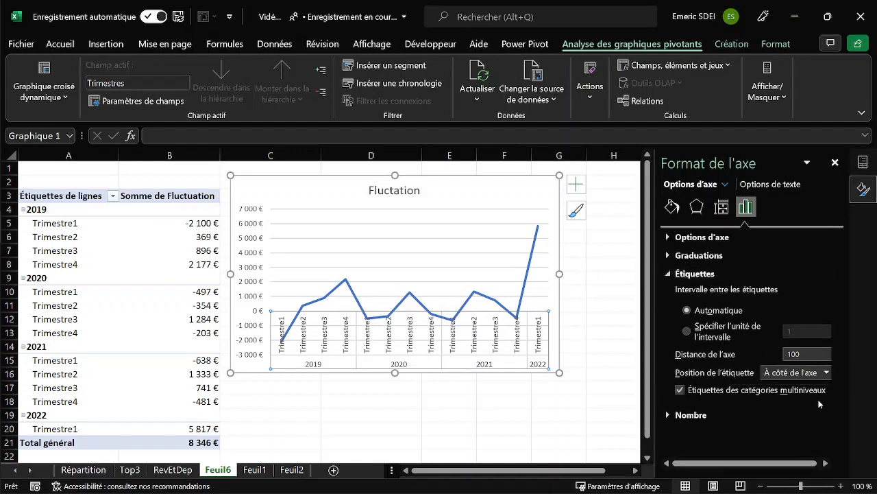
{"action": "left_click", "coordinate": [827, 372]}
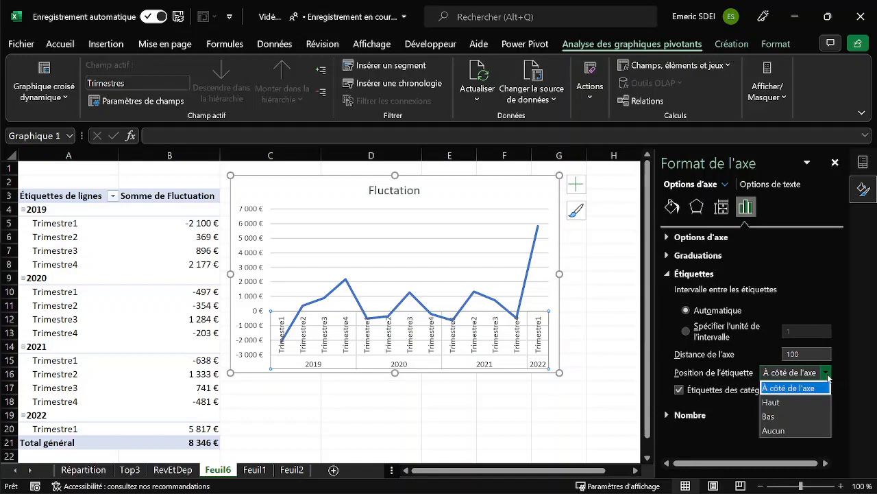
{"action": "left_click", "coordinate": [780, 416]}
{"action": "left_click", "coordinate": [252, 358]}
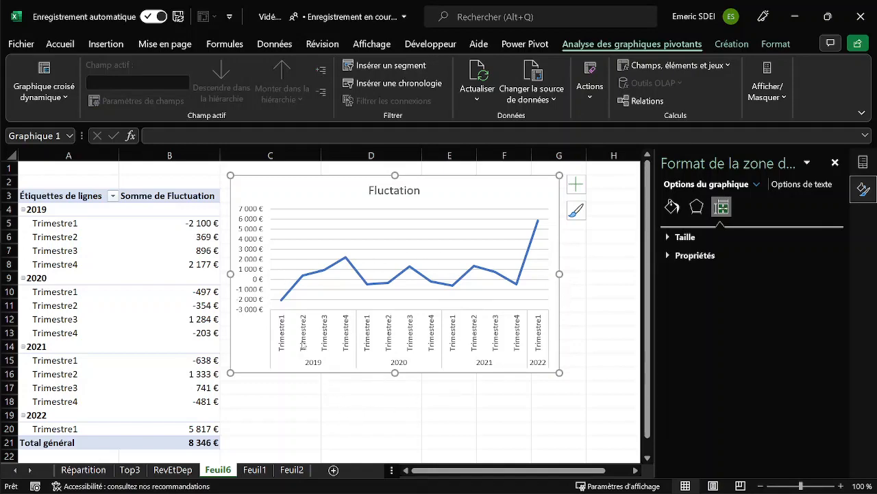
{"action": "left_click", "coordinate": [287, 410]}
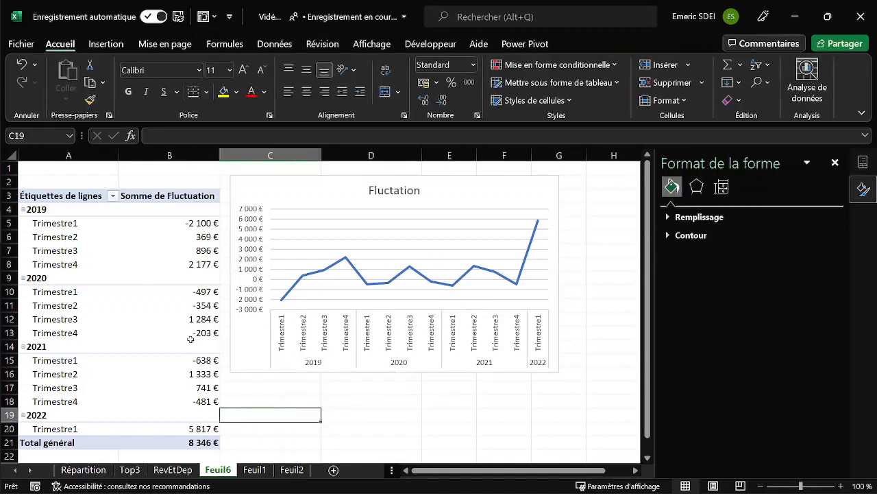
Name the quarterly fluctuation PivotTable "Fluctuation".
{"action": "left_click", "coordinate": [147, 360]}
{"action": "left_click", "coordinate": [45, 303]}
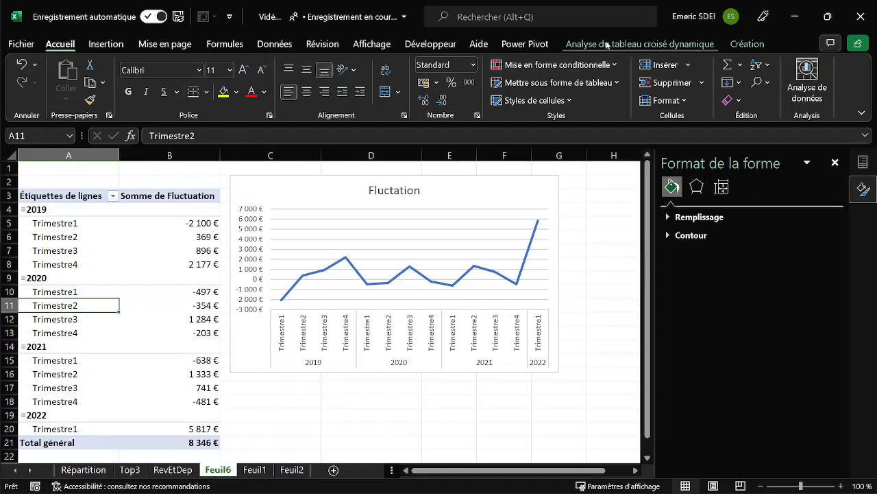
{"action": "left_click", "coordinate": [607, 44]}
{"action": "left_click", "coordinate": [62, 90]}
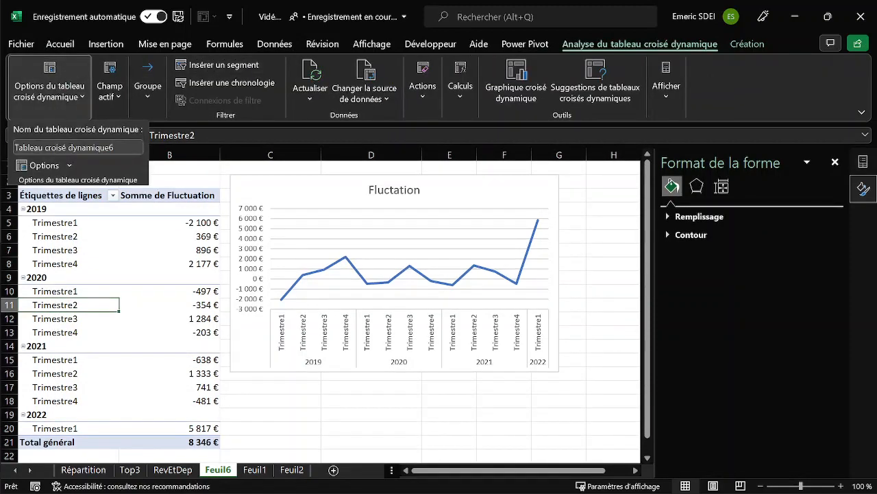
{"action": "left_click", "coordinate": [81, 148]}
{"action": "type", "text": "Fl"}
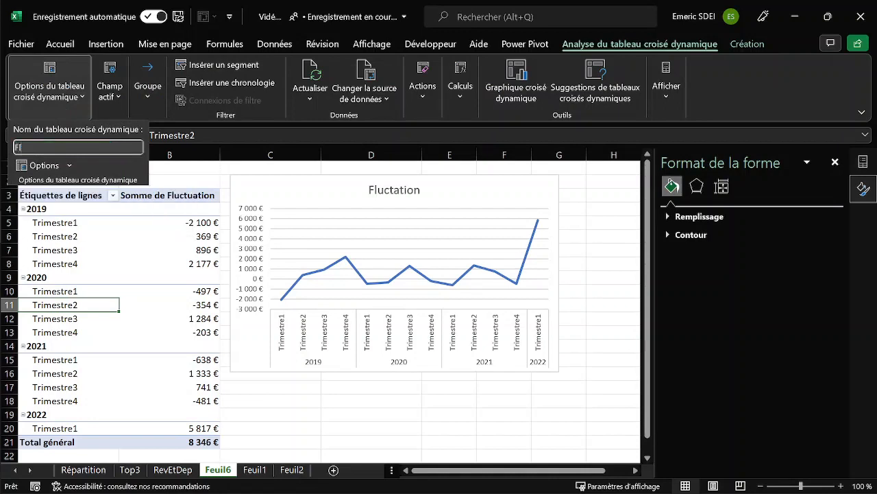
{"action": "type", "text": "uctuation"}
{"action": "key", "text": "Return"}
Rename the Feuil6 sheet as "Fluctuation".
{"action": "double_click", "coordinate": [225, 472]}
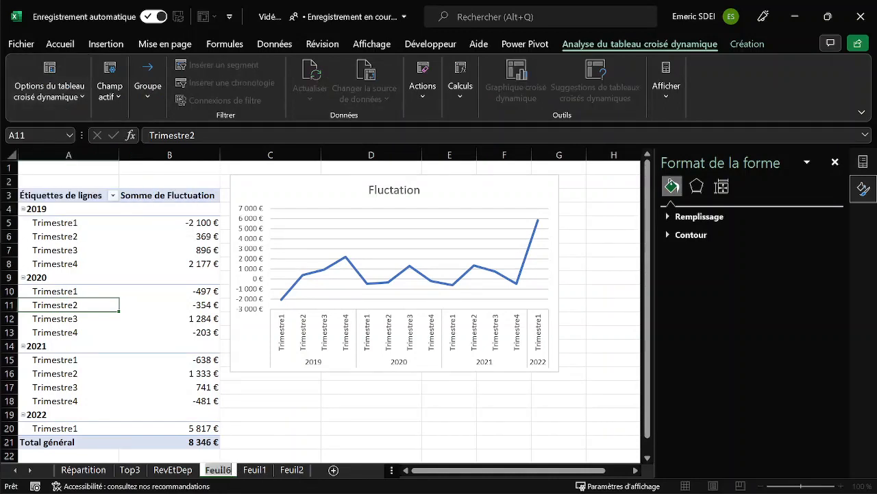
{"action": "type", "text": "Fluctuation"}
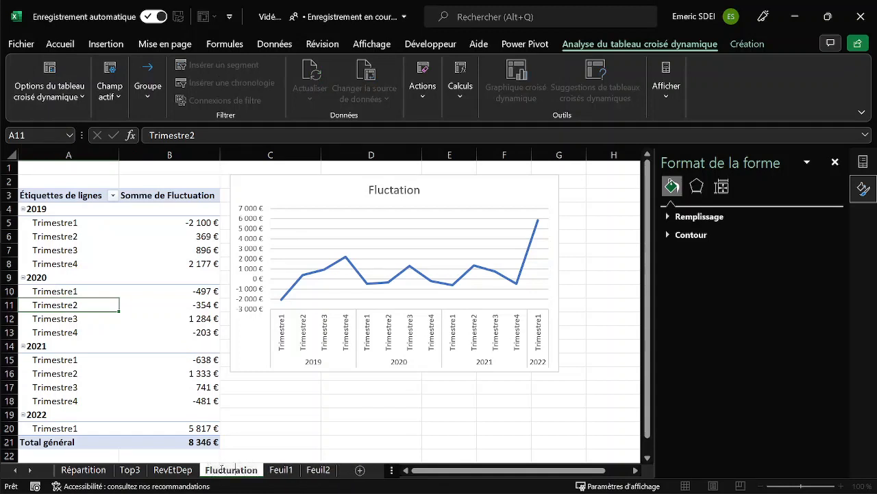
{"action": "key", "text": "Return"}
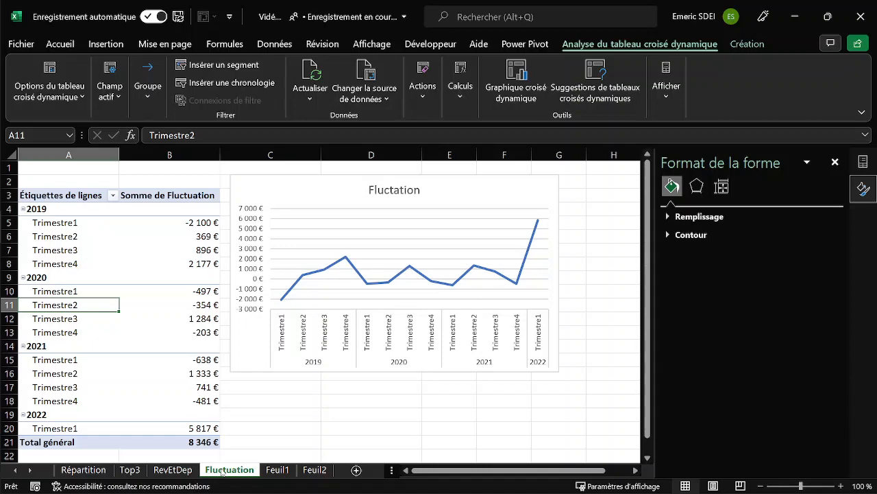
{"action": "left_click", "coordinate": [285, 409]}
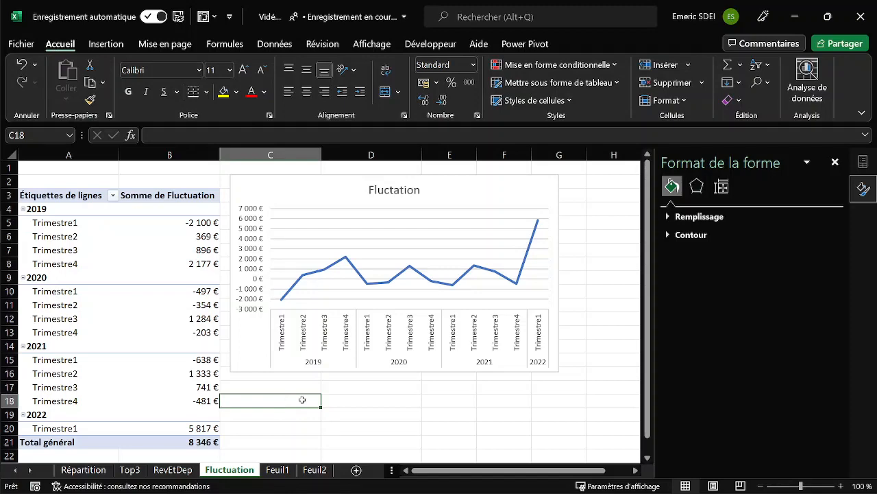
Create a PivotTable on a new worksheet from the transactions table in Feuil1.
{"action": "left_click", "coordinate": [278, 470]}
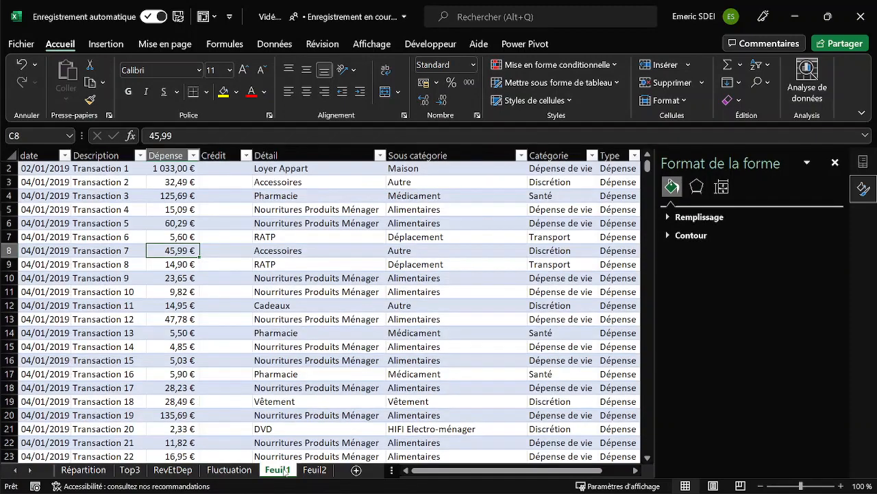
{"action": "key", "text": "alt+3"}
{"action": "key", "text": "Return"}
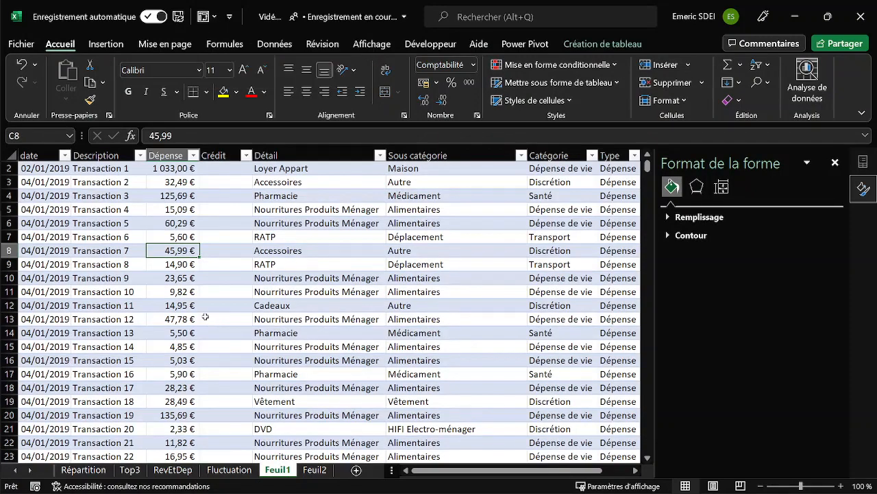
{"action": "key", "text": "Return"}
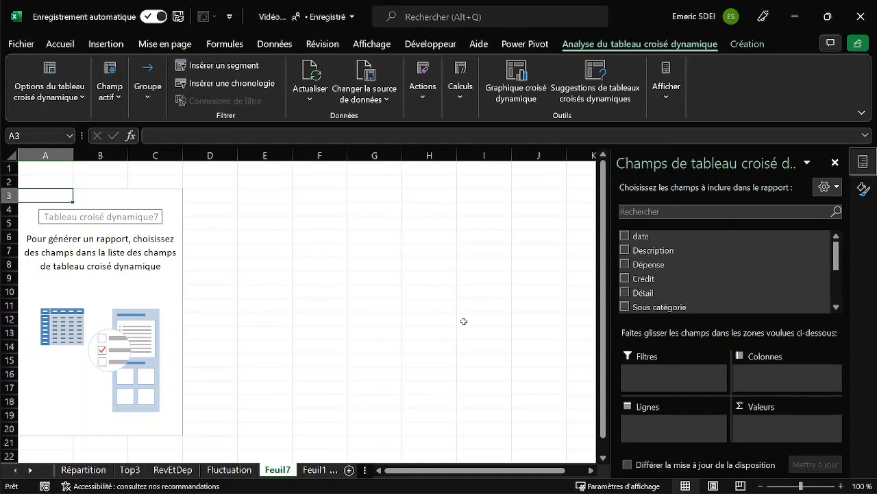
Add Catégorie to the PivotTable rows and both Dépense and Crédit to its values.
{"action": "scroll", "coordinate": [641, 305], "scroll_direction": "down", "scroll_amount": 2}
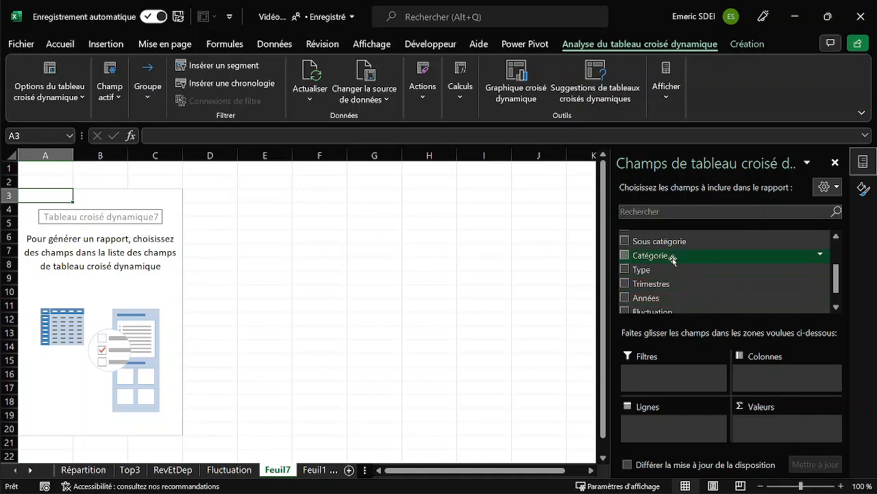
{"action": "left_click_drag", "start_coordinate": [673, 260], "coordinate": [672, 426]}
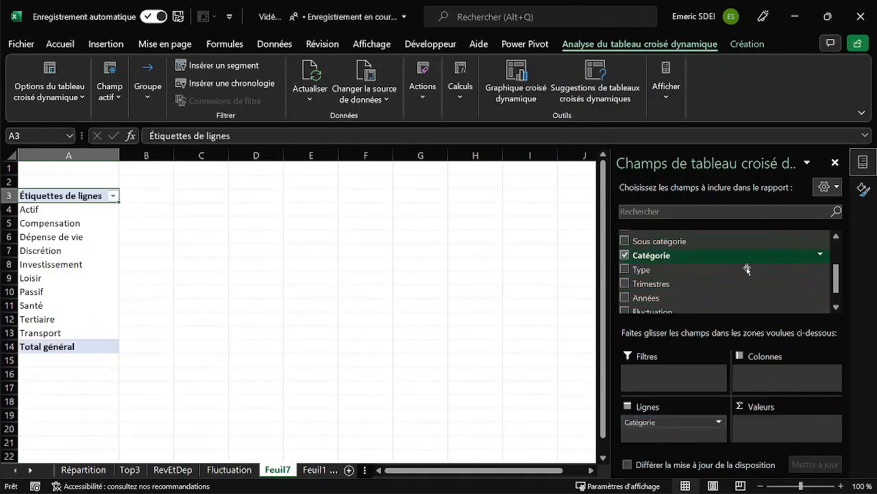
{"action": "scroll", "coordinate": [702, 268], "scroll_direction": "up", "scroll_amount": 2}
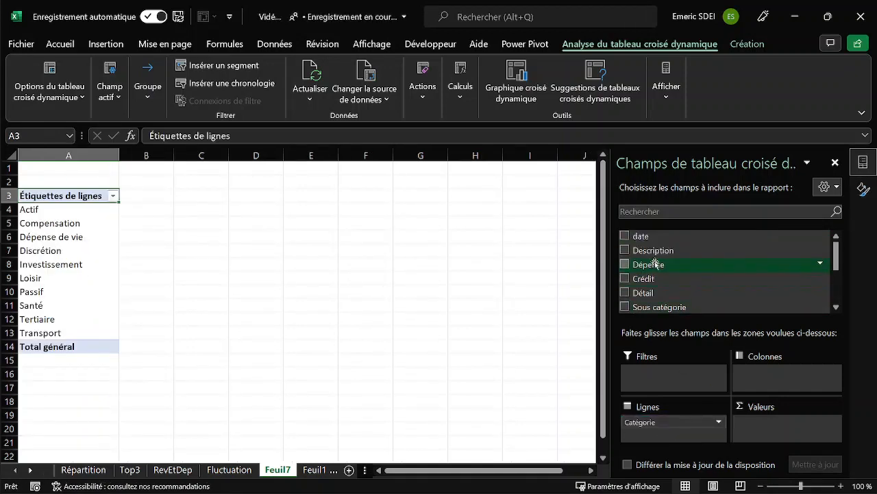
{"action": "left_click_drag", "start_coordinate": [702, 268], "coordinate": [788, 427]}
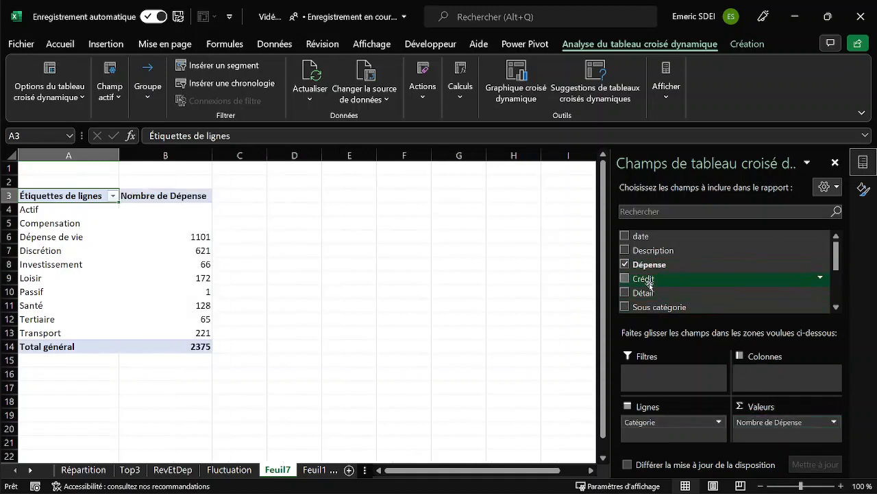
{"action": "left_click_drag", "start_coordinate": [645, 281], "coordinate": [793, 432]}
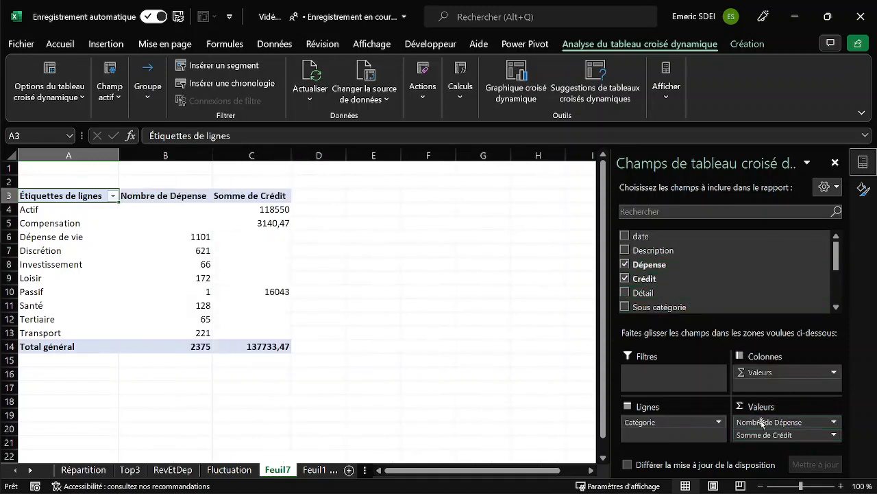
Change the summary calculation of the Dépense value field to Somme.
{"action": "left_click", "coordinate": [761, 422]}
{"action": "left_click", "coordinate": [747, 406]}
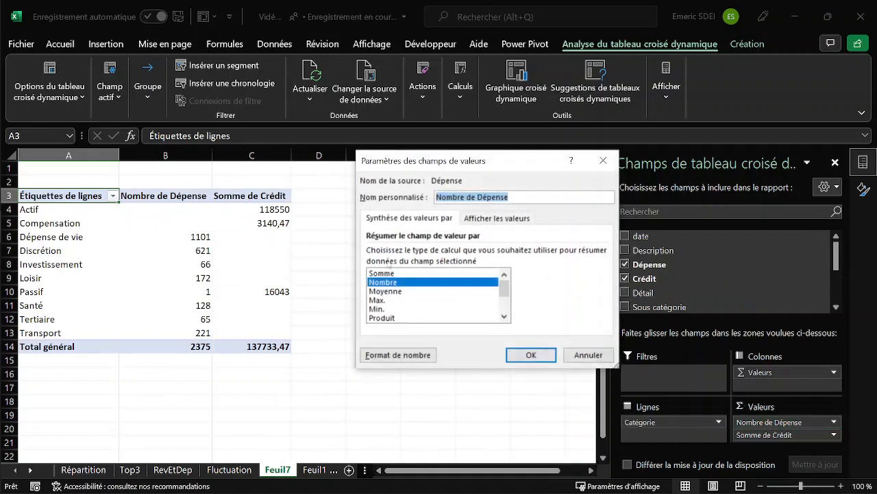
{"action": "left_click", "coordinate": [390, 273]}
{"action": "left_click", "coordinate": [531, 355]}
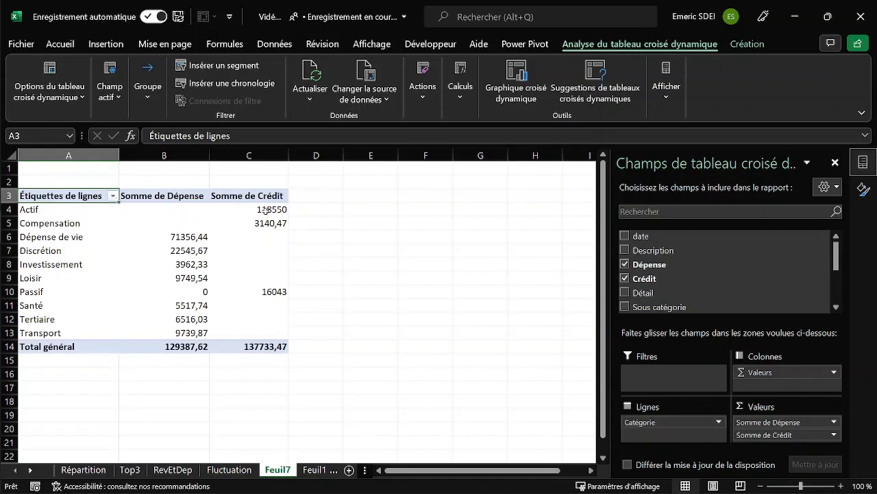
Filter the PivotTable categories to Actif, Compensation, Dépense de vie, Investissement, Passif and Santé only.
{"action": "left_click", "coordinate": [113, 196]}
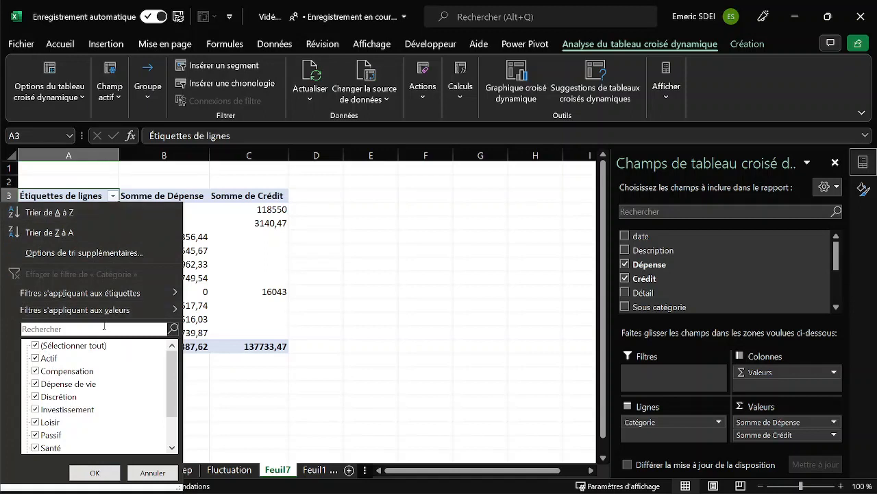
{"action": "left_click", "coordinate": [52, 346]}
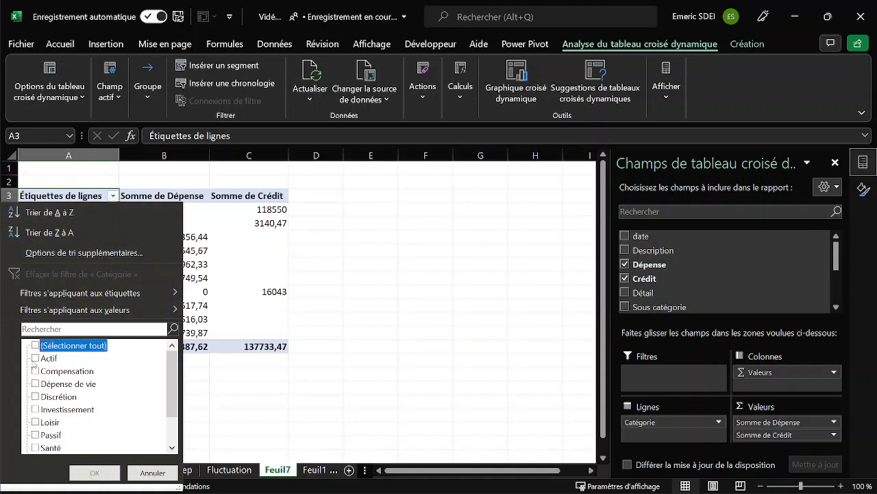
{"action": "left_click", "coordinate": [36, 359]}
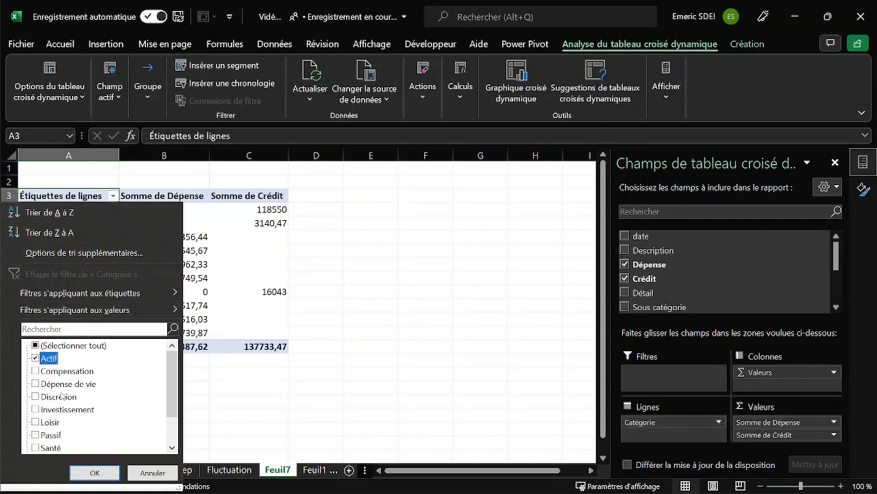
{"action": "left_click", "coordinate": [36, 371]}
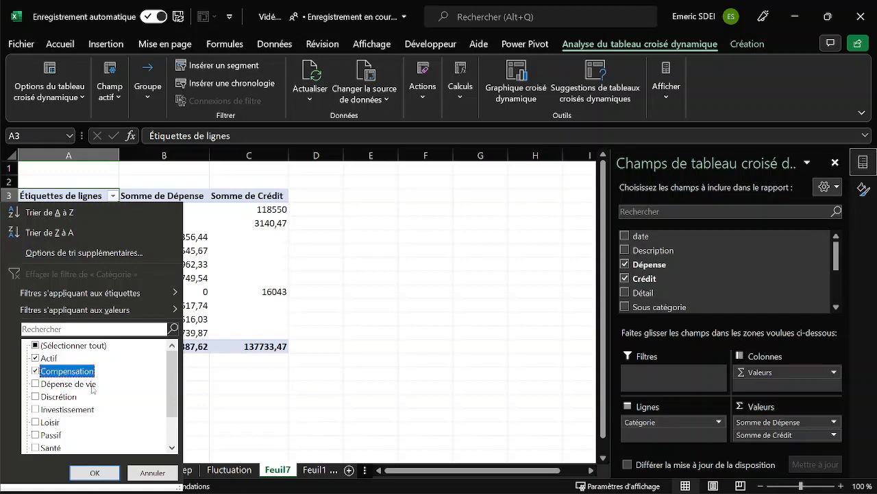
{"action": "left_click", "coordinate": [36, 384]}
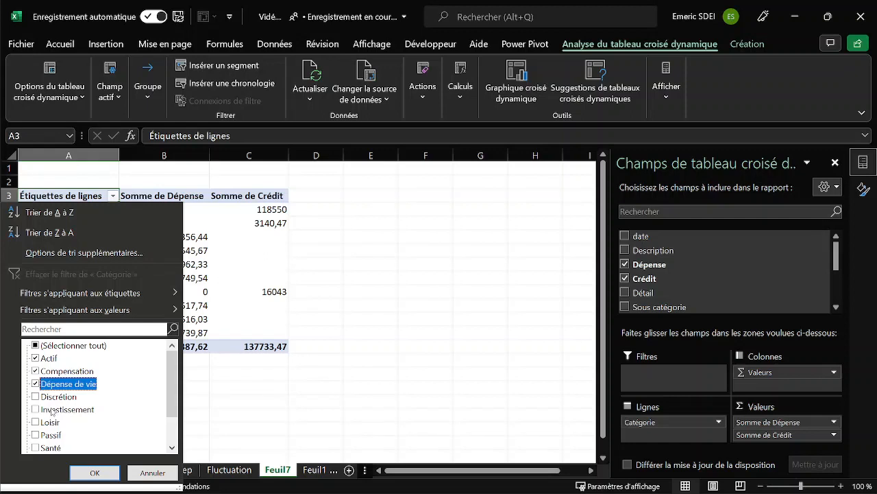
{"action": "left_click", "coordinate": [36, 409]}
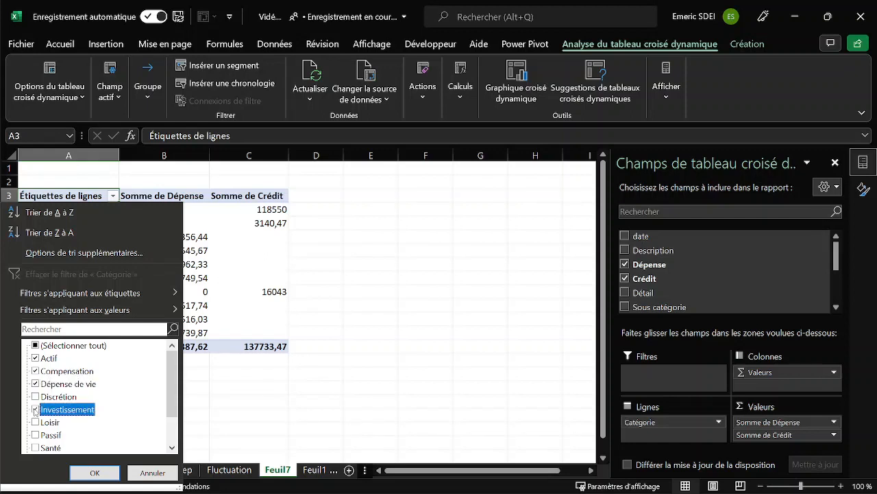
{"action": "scroll", "coordinate": [73, 431], "scroll_direction": "down", "scroll_amount": 1}
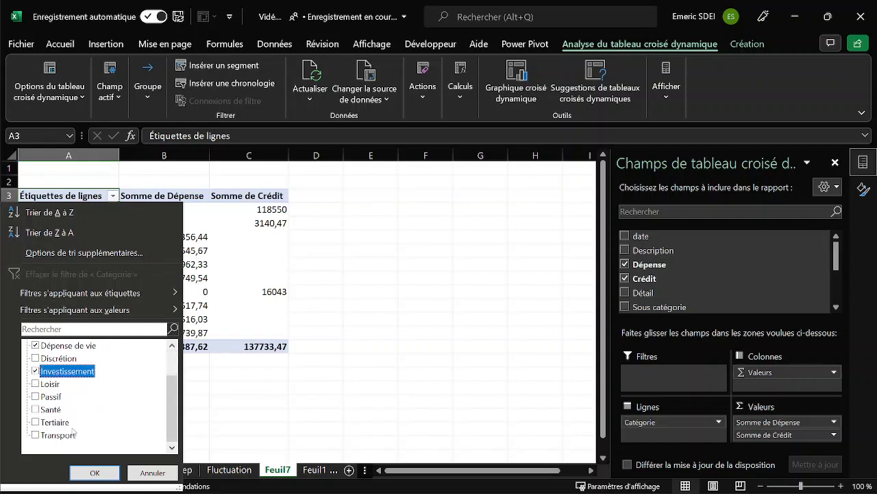
{"action": "left_click", "coordinate": [39, 409]}
{"action": "left_click", "coordinate": [36, 396]}
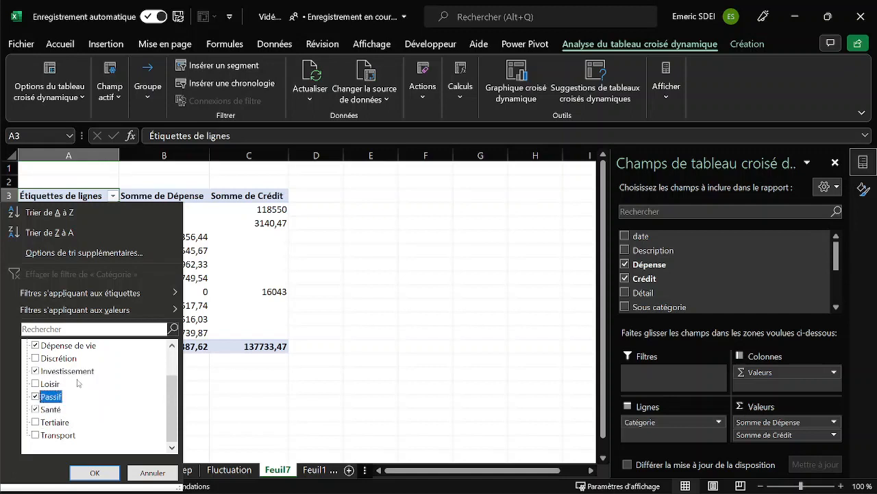
{"action": "left_click", "coordinate": [98, 472]}
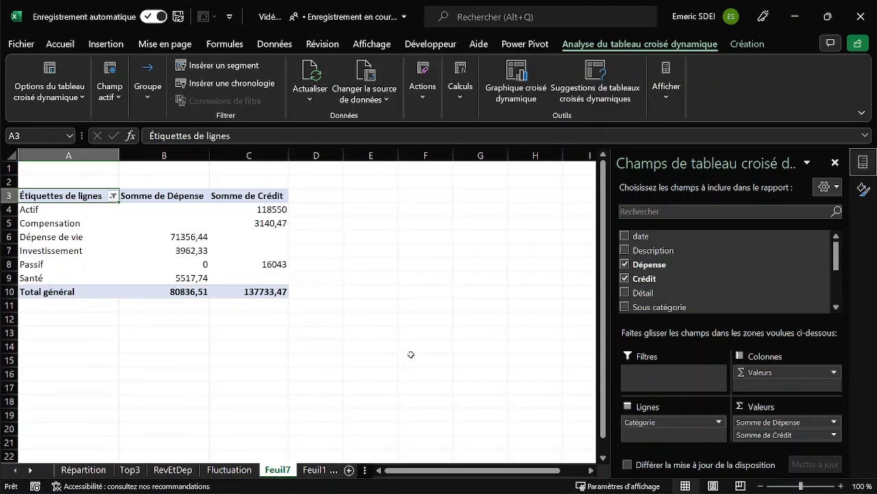
Rename the category PivotTable's worksheet, Feuil7, as Récap.
{"action": "left_click", "coordinate": [280, 471]}
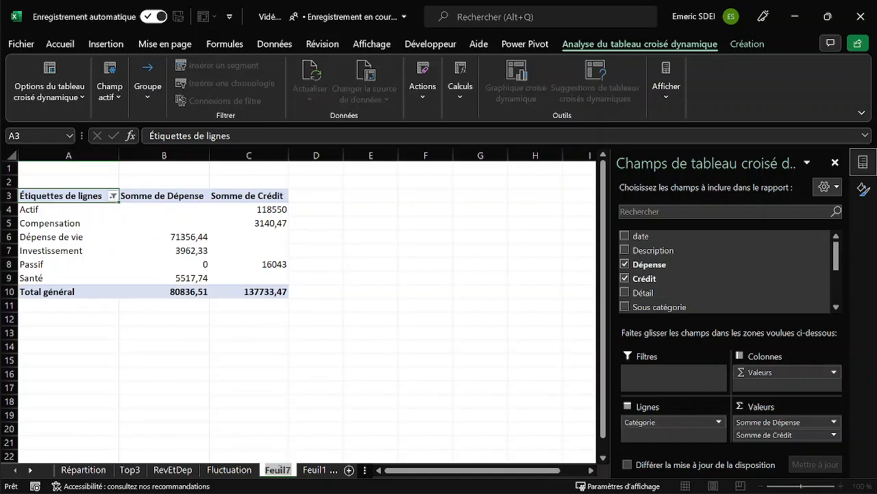
{"action": "type", "text": "Récap"}
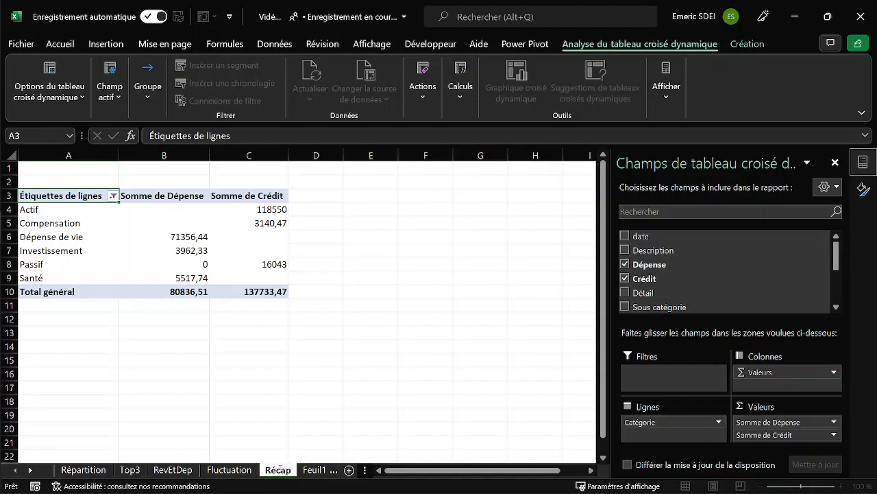
{"action": "key", "text": "Return"}
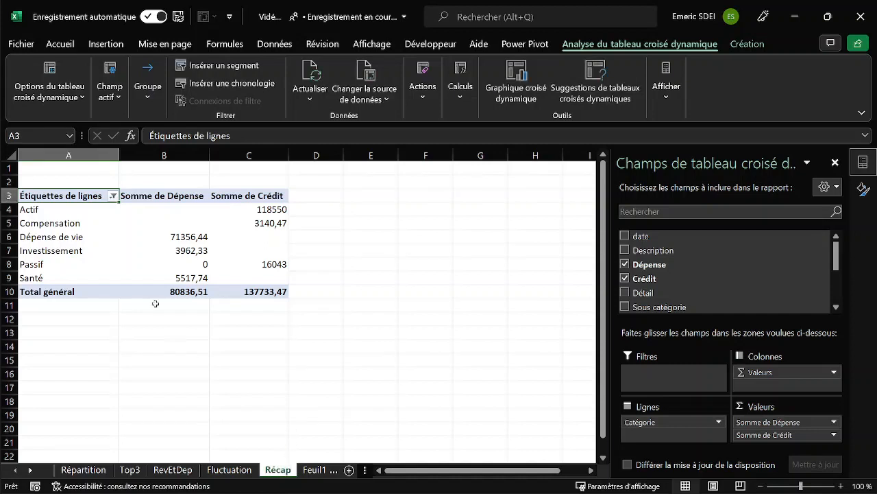
Name the PivotTable on the Récap sheet Récap.
{"action": "left_click", "coordinate": [59, 225]}
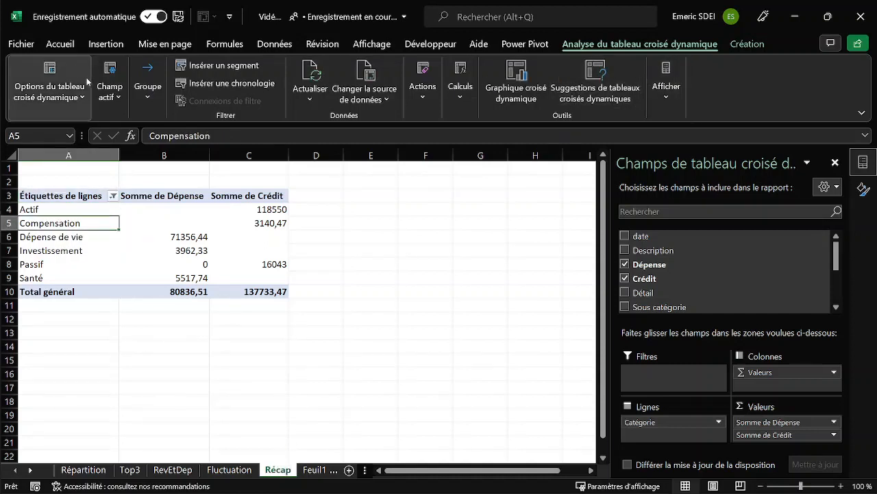
{"action": "left_click", "coordinate": [58, 86]}
{"action": "left_click", "coordinate": [99, 146]}
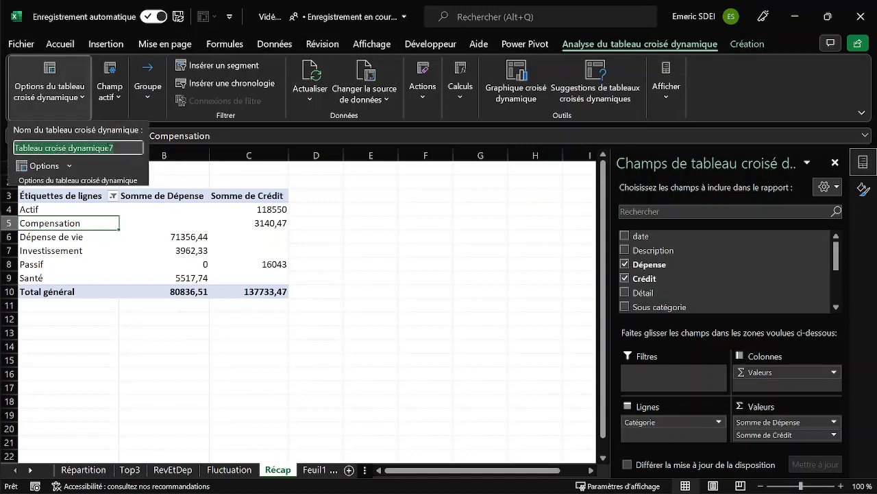
{"action": "type", "text": "Récap"}
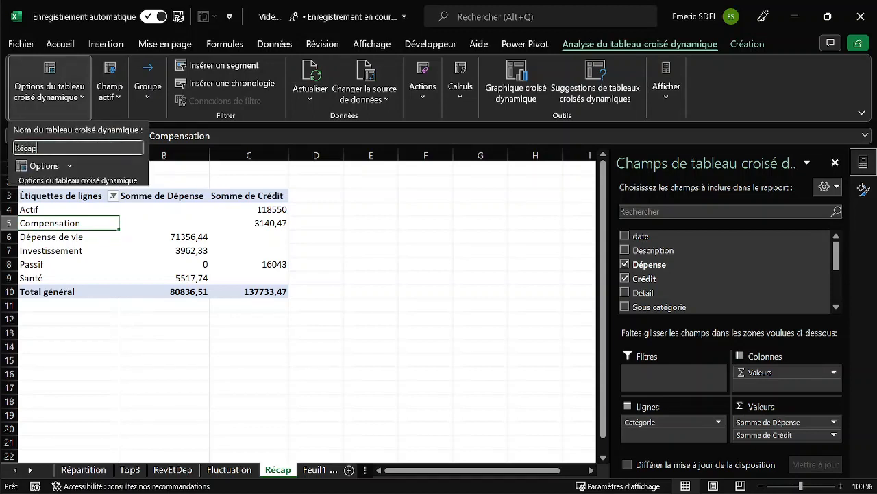
{"action": "key", "text": "Return"}
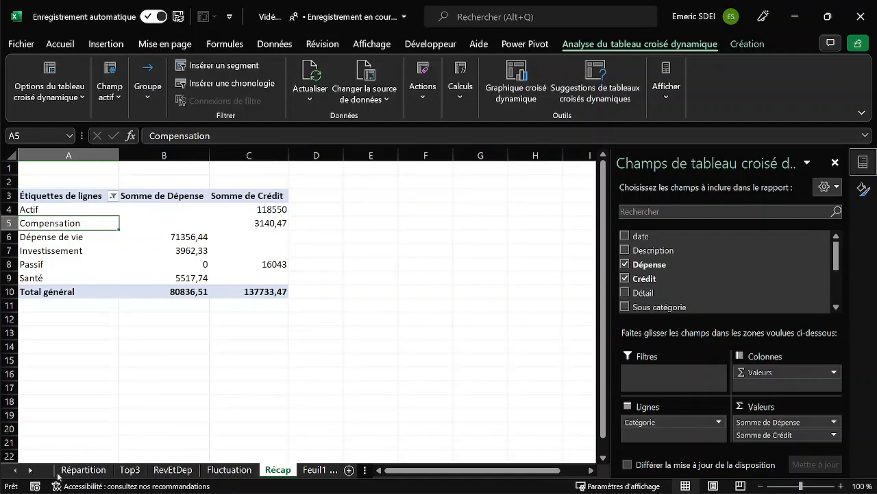
Add a new worksheet named Tableau de bord before the Répartition sheet and close the shape formatting pane.
{"action": "left_click", "coordinate": [85, 471]}
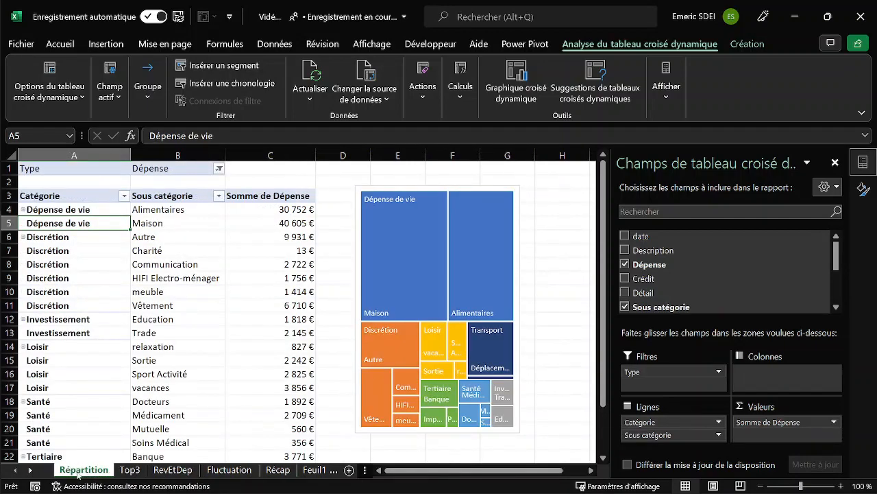
{"action": "left_click", "coordinate": [350, 471]}
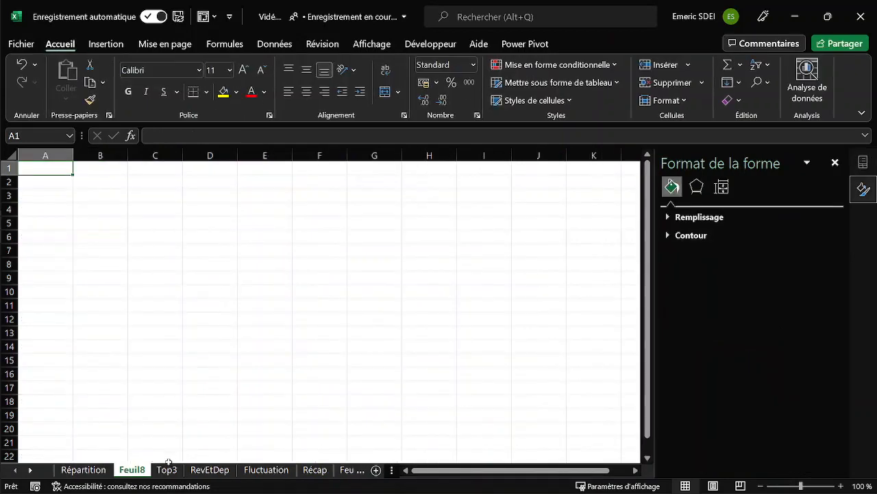
{"action": "left_click_drag", "start_coordinate": [169, 462], "coordinate": [72, 473]}
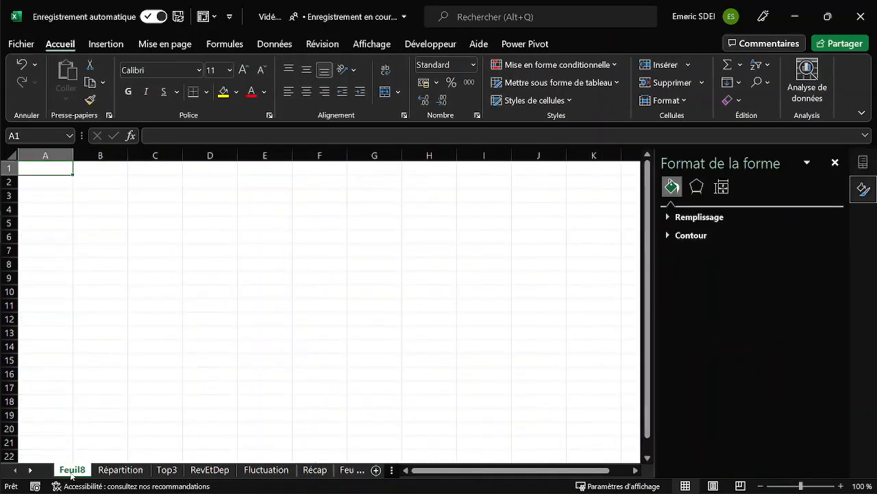
{"action": "double_click", "coordinate": [71, 471]}
{"action": "type", "text": "Tabl"}
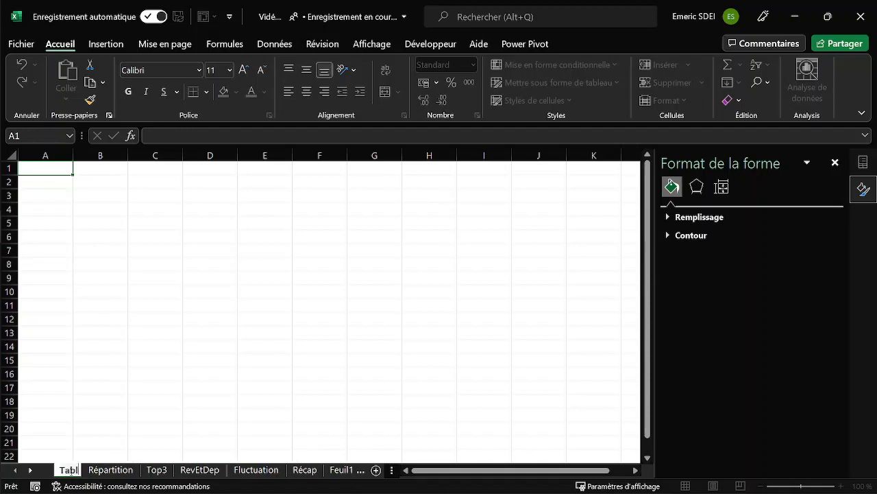
{"action": "type", "text": "eau de bord"}
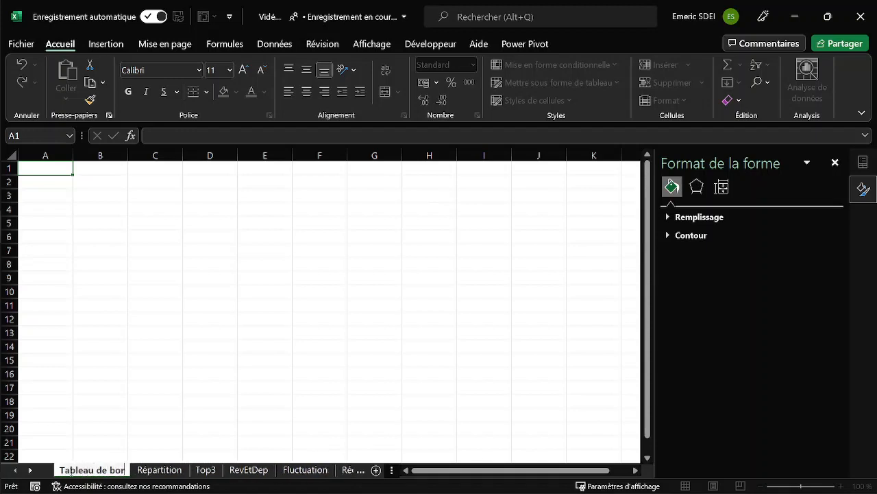
{"action": "key", "text": "Return"}
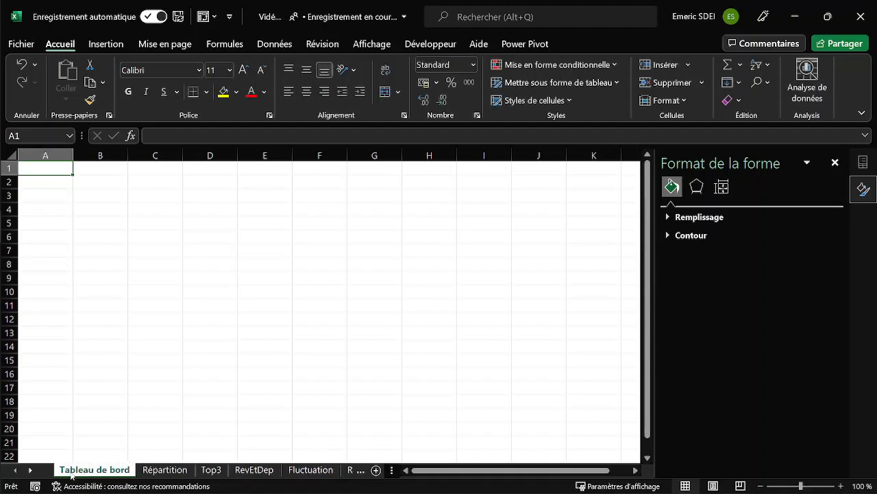
{"action": "left_click", "coordinate": [834, 163]}
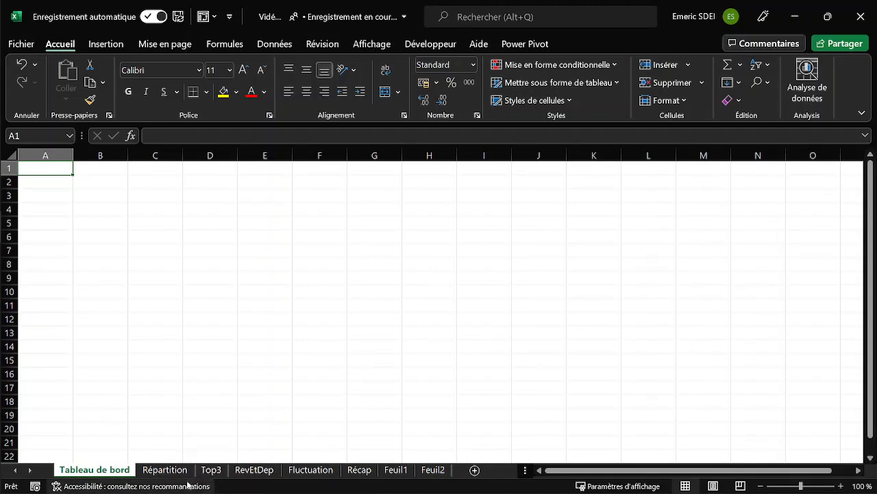
Display the Office clipboard contents and cut the treemap chart from the Répartition sheet.
{"action": "left_click", "coordinate": [108, 115]}
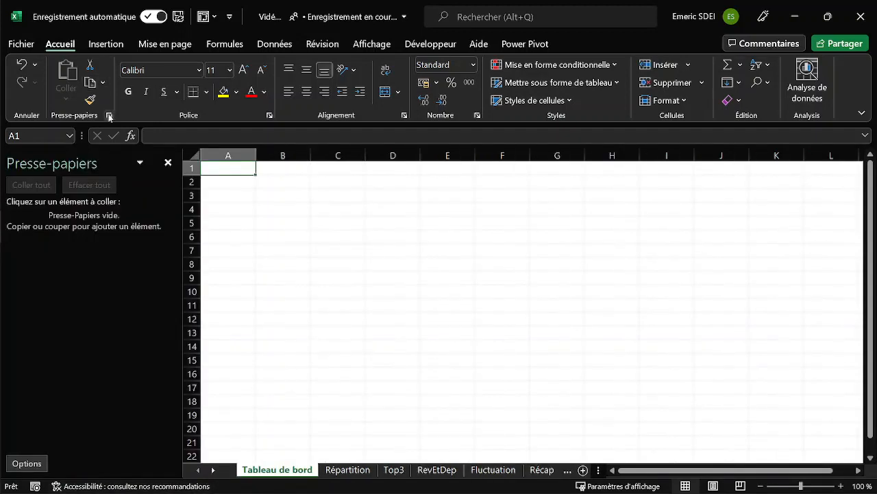
{"action": "left_click", "coordinate": [347, 470]}
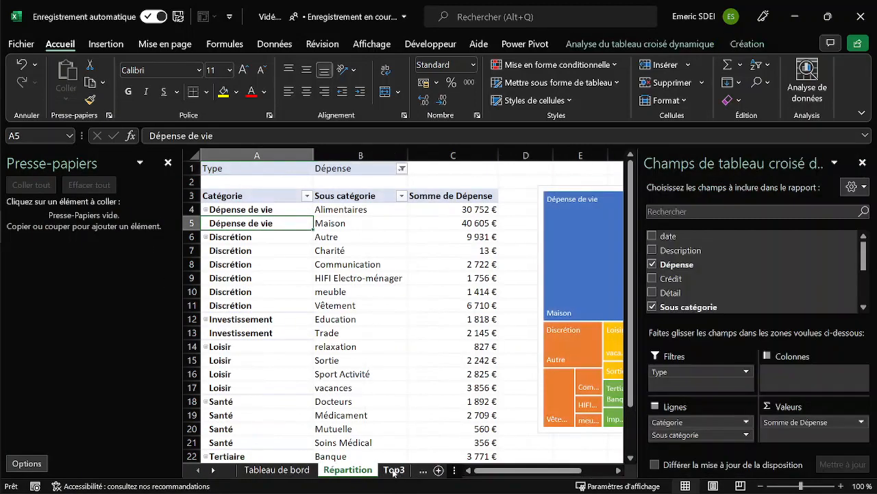
{"action": "left_click", "coordinate": [862, 161]}
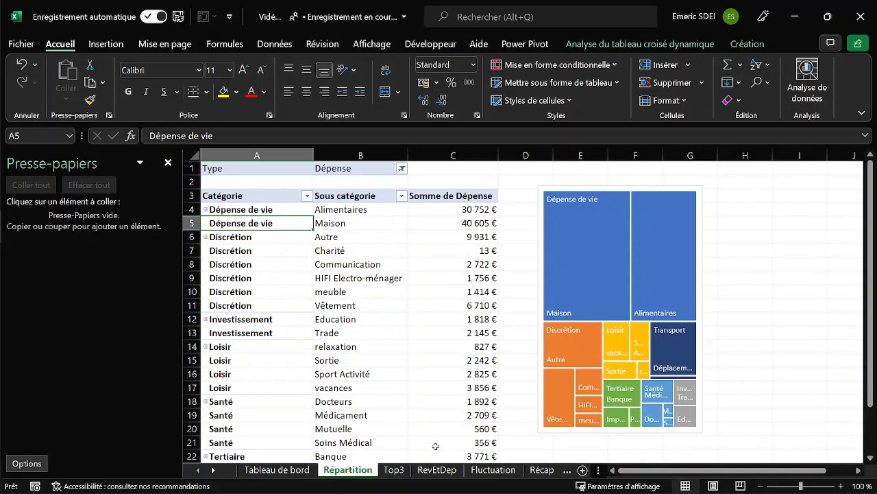
{"action": "left_click", "coordinate": [541, 196]}
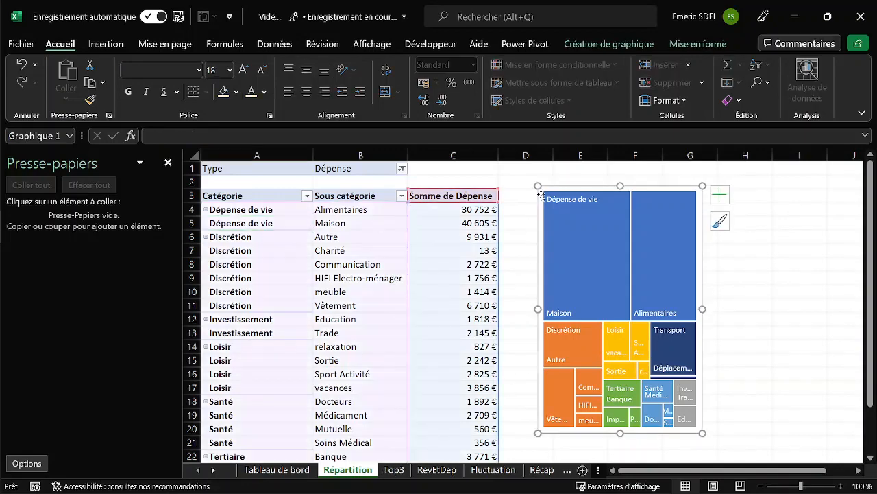
{"action": "key", "text": "ctrl+x"}
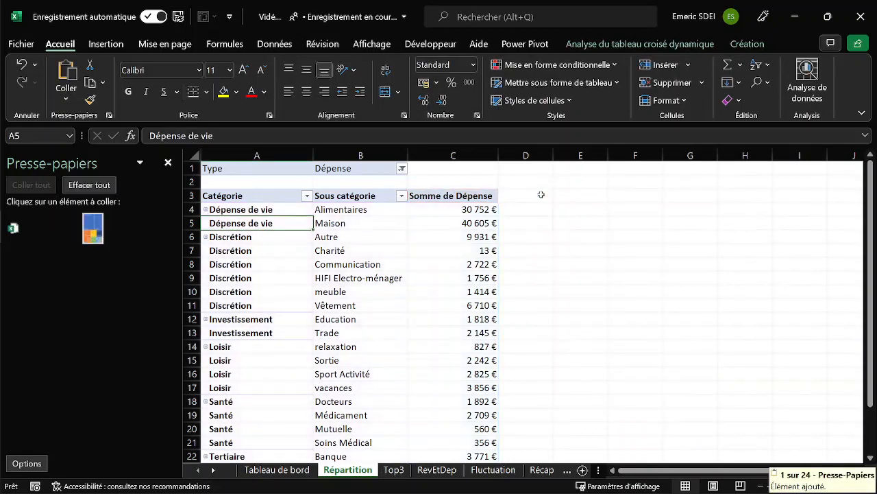
Cut the top three expenses chart from the Top3 sheet and the yearly column chart from the RevEtDep sheet.
{"action": "left_click", "coordinate": [394, 471]}
{"action": "left_click", "coordinate": [455, 183]}
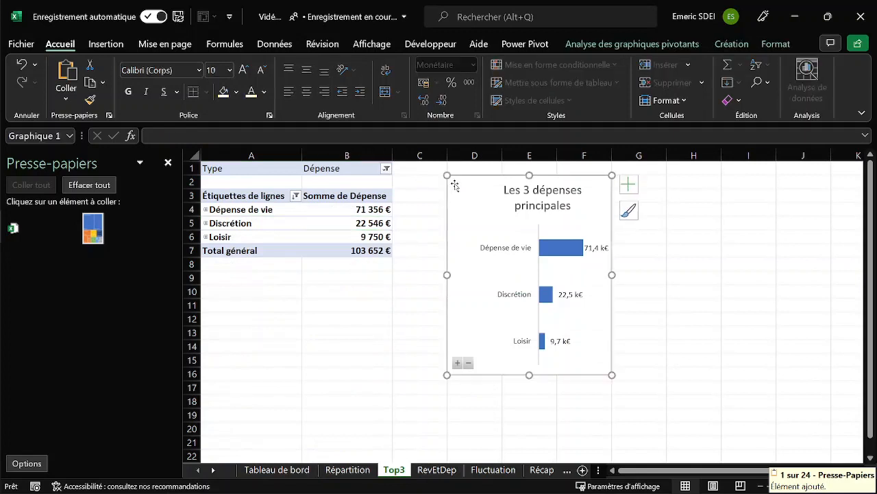
{"action": "key", "text": "ctrl+x"}
{"action": "left_click", "coordinate": [432, 470]}
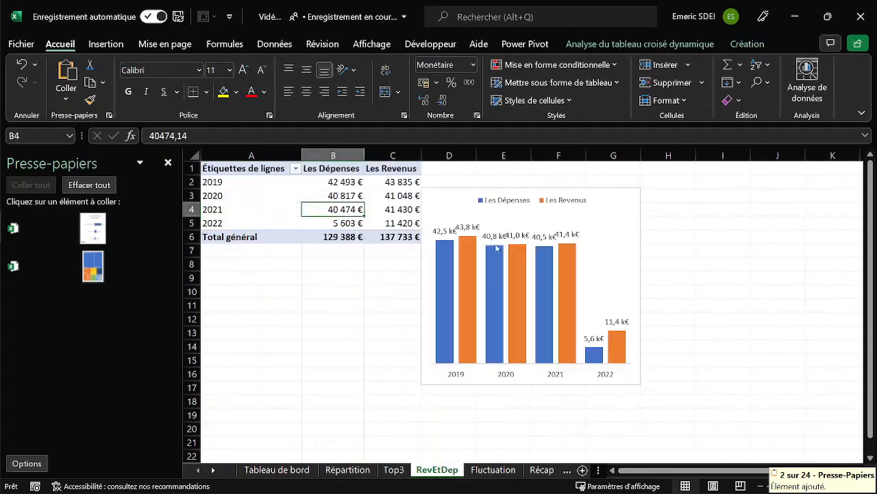
{"action": "left_click", "coordinate": [445, 200]}
{"action": "key", "text": "ctrl+x"}
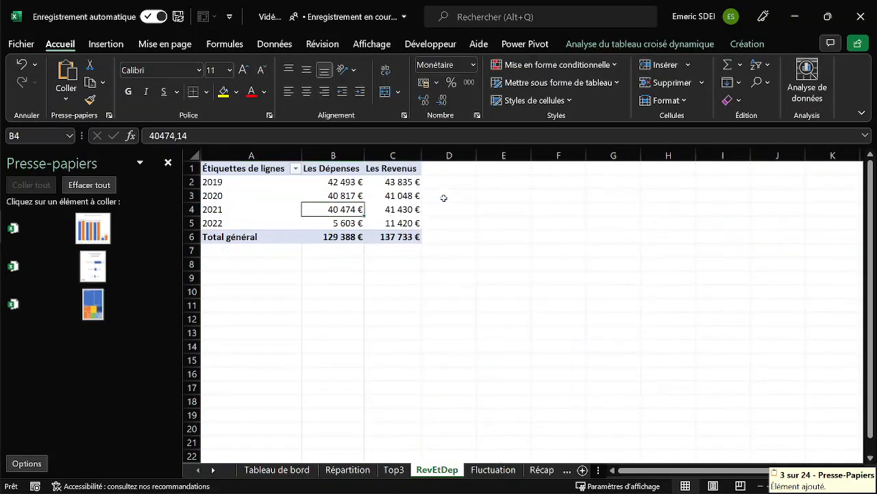
Cut the quarterly line chart from the Fluctuation sheet.
{"action": "left_click", "coordinate": [502, 471]}
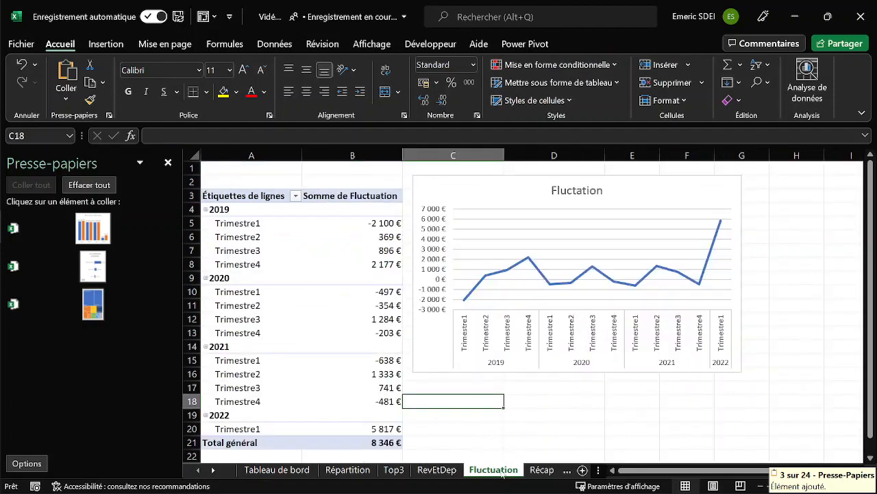
{"action": "left_click", "coordinate": [448, 184]}
{"action": "key", "text": "ctrl+x"}
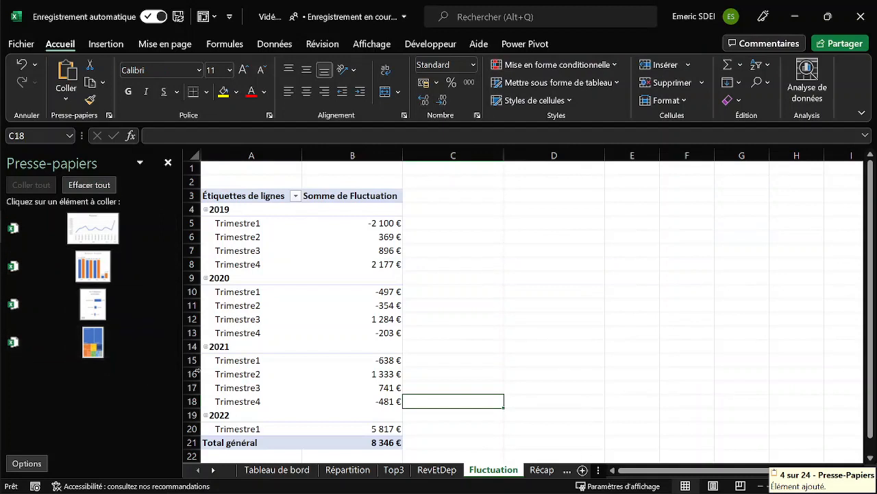
Paste the Fluctation line chart at A7 and the yearly expenses and revenues chart at G7 on Tableau de bord.
{"action": "left_click", "coordinate": [286, 471]}
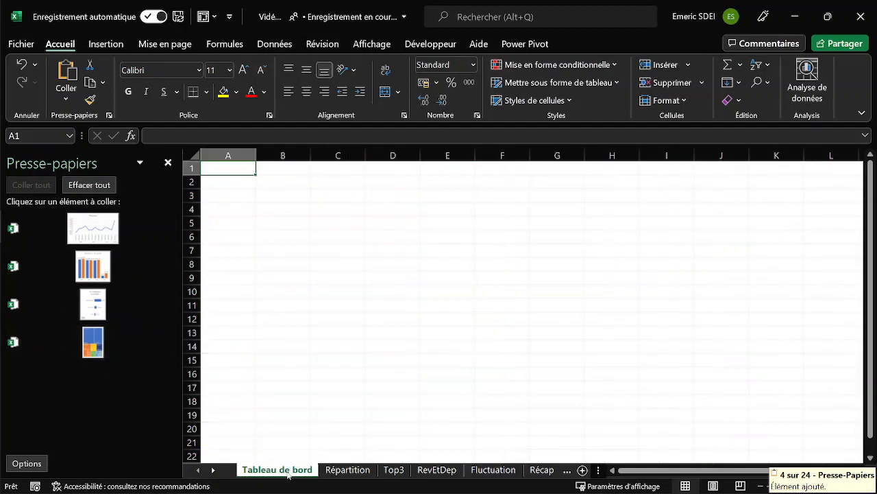
{"action": "left_click", "coordinate": [232, 252]}
{"action": "left_click", "coordinate": [84, 228]}
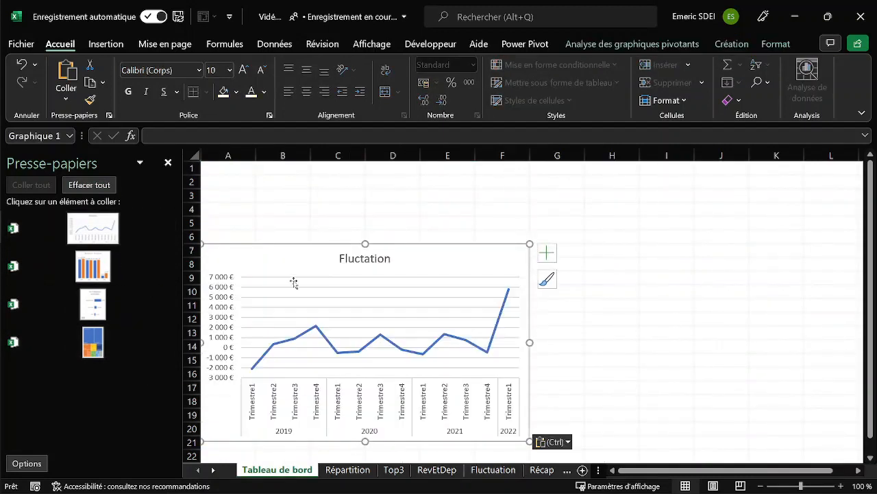
{"action": "left_click", "coordinate": [578, 252]}
{"action": "left_click", "coordinate": [90, 268]}
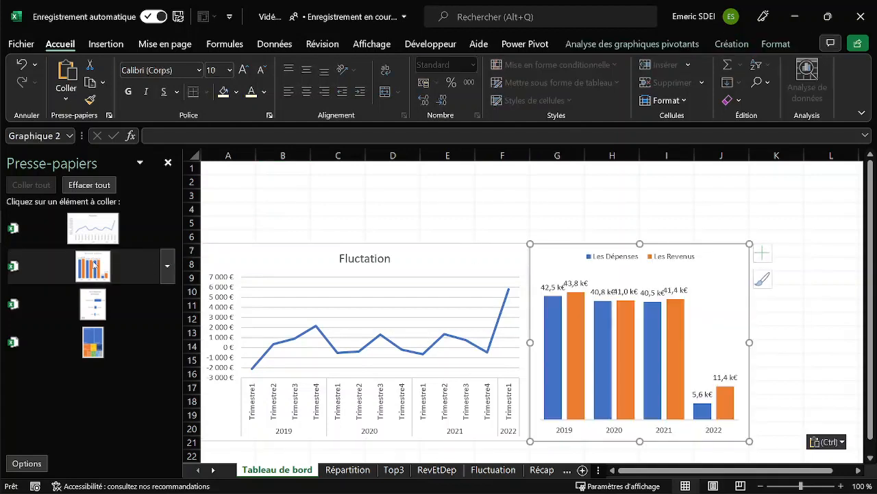
Paste the top three expenses chart at K6 and the treemap at N6 on the dashboard sheet.
{"action": "left_click", "coordinate": [763, 236]}
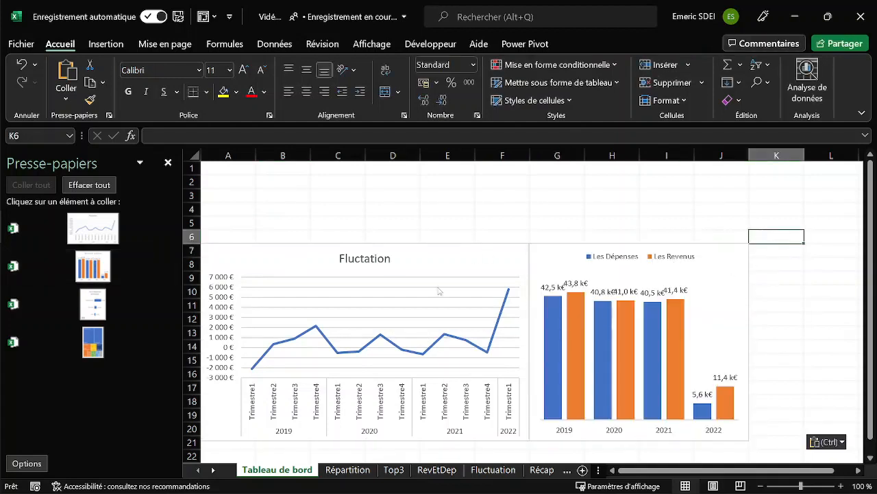
{"action": "left_click", "coordinate": [104, 305]}
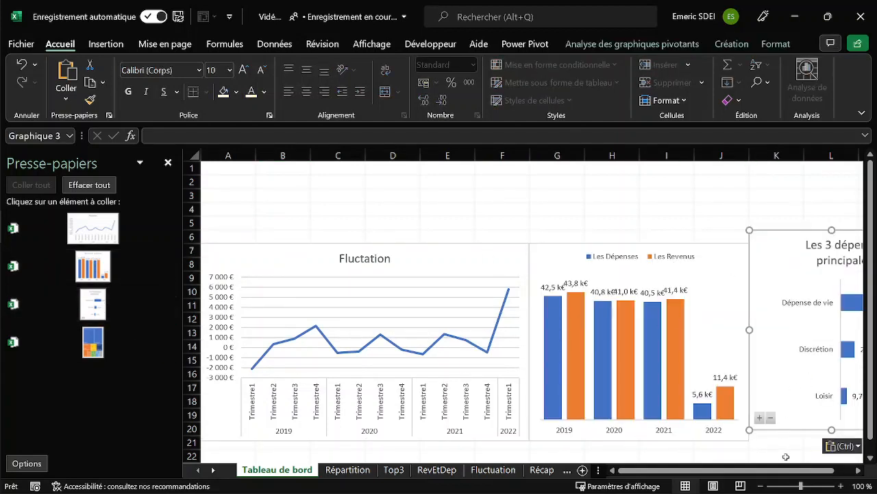
{"action": "left_click", "coordinate": [858, 470]}
{"action": "left_click", "coordinate": [859, 472]}
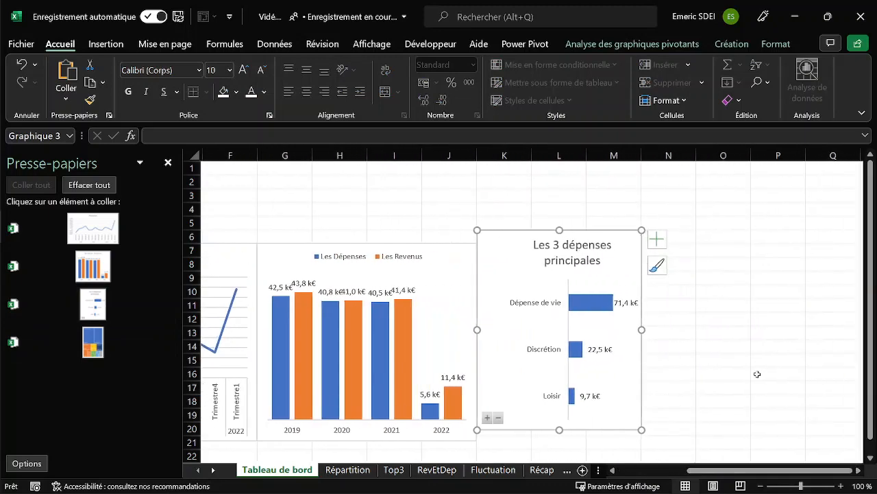
{"action": "left_click", "coordinate": [668, 235]}
{"action": "left_click", "coordinate": [100, 346]}
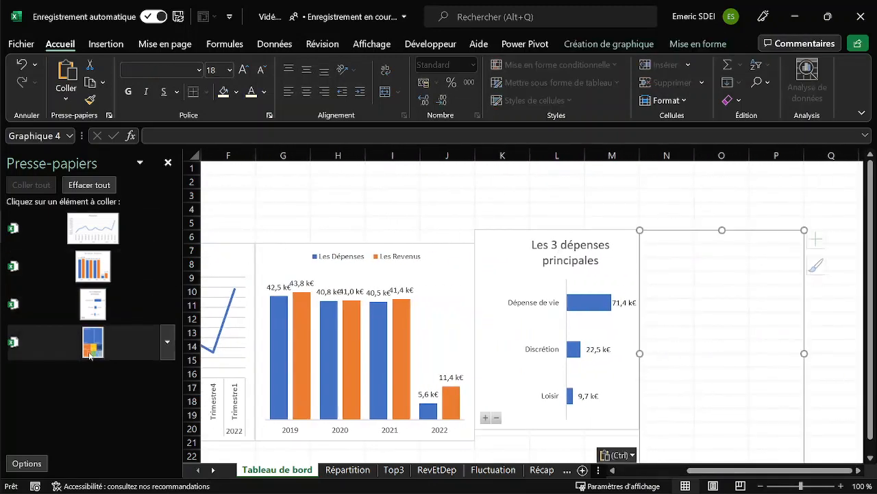
Shrink the Fluctation chart to the width of columns A to D with its upper edge at row 9, and close the clipboard pane.
{"action": "left_click_drag", "start_coordinate": [796, 472], "coordinate": [723, 471]}
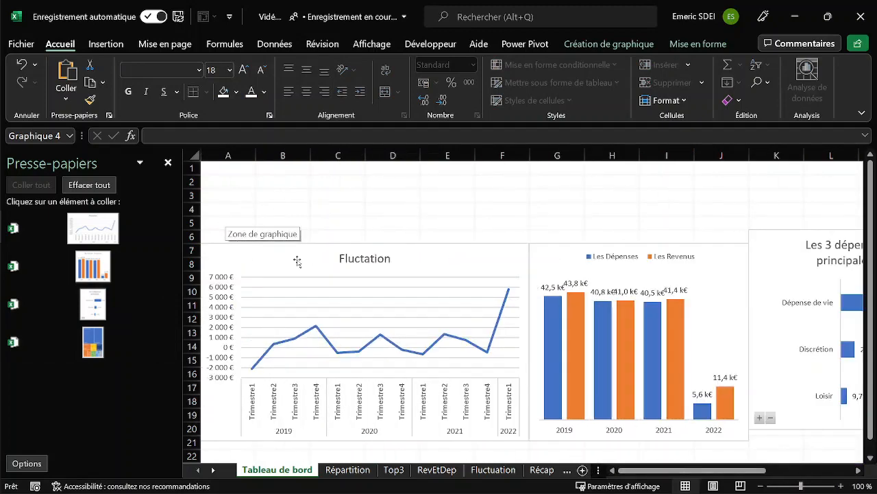
{"action": "left_click", "coordinate": [519, 309]}
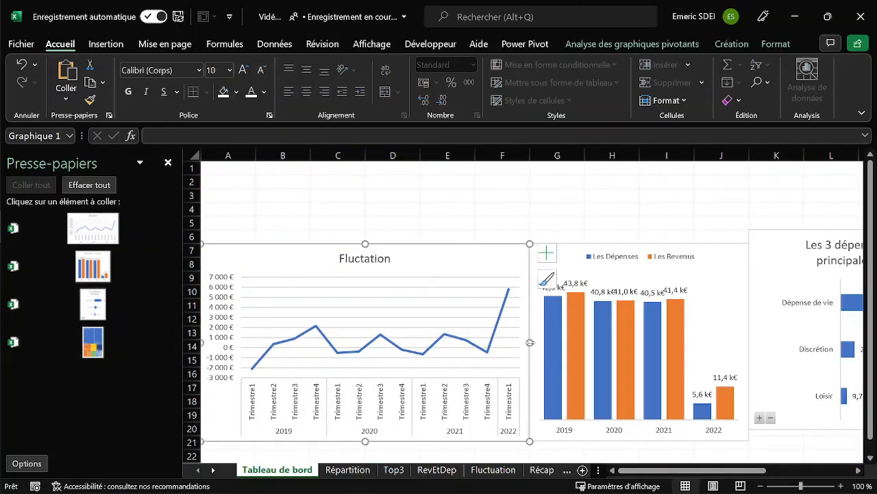
{"action": "left_click_drag", "start_coordinate": [530, 342], "coordinate": [411, 329]}
{"action": "left_click_drag", "start_coordinate": [310, 244], "coordinate": [310, 271]}
{"action": "left_click", "coordinate": [168, 163]}
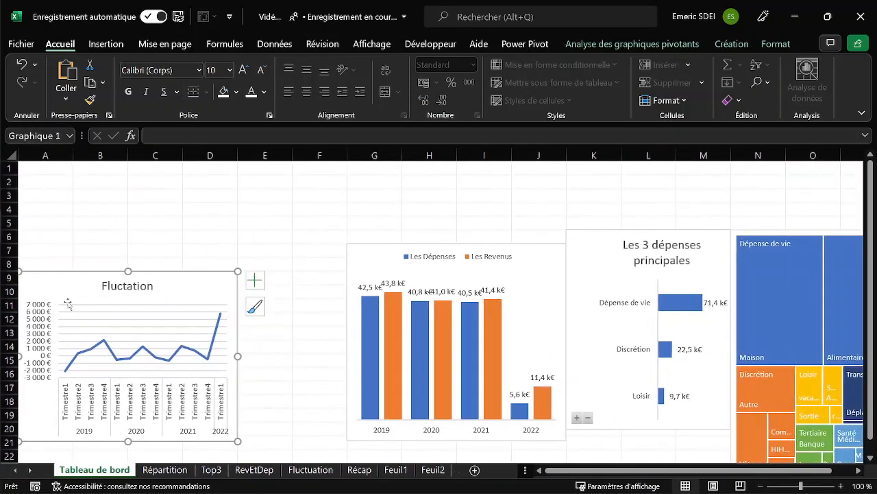
Move the Fluctation chart down to start at row 11 and fit the yearly expenses and revenues chart into A3:D10.
{"action": "left_click_drag", "start_coordinate": [80, 281], "coordinate": [128, 304]}
{"action": "left_click_drag", "start_coordinate": [377, 250], "coordinate": [49, 196]}
{"action": "key", "text": "alt"}
{"action": "left_click_drag", "start_coordinate": [129, 387], "coordinate": [130, 296]}
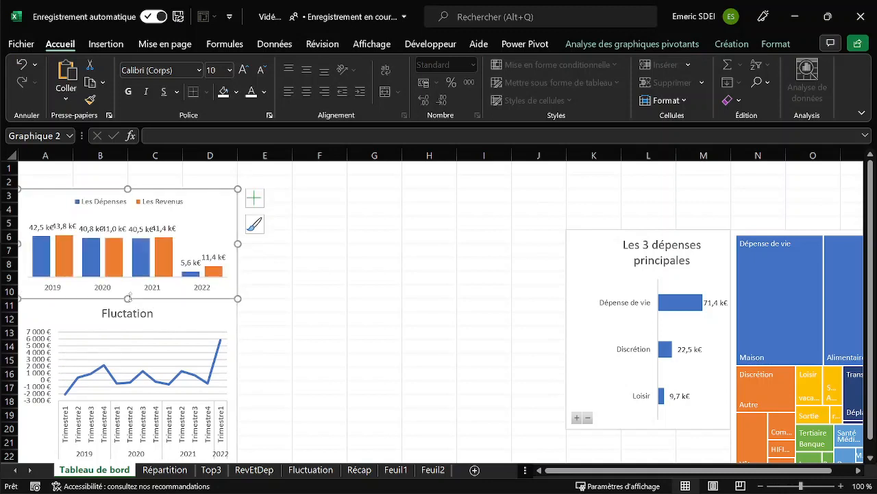
Move the top three expenses chart to E3, directly beside the yearly chart, and stretch it down through row 22.
{"action": "left_click", "coordinate": [582, 238]}
{"action": "left_click_drag", "start_coordinate": [583, 238], "coordinate": [253, 196]}
{"action": "key", "text": "alt"}
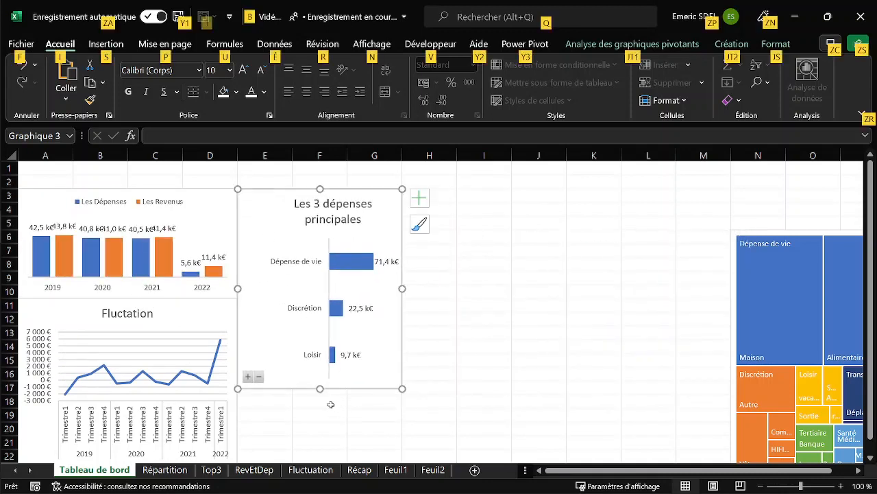
{"action": "left_click_drag", "start_coordinate": [320, 388], "coordinate": [309, 359]}
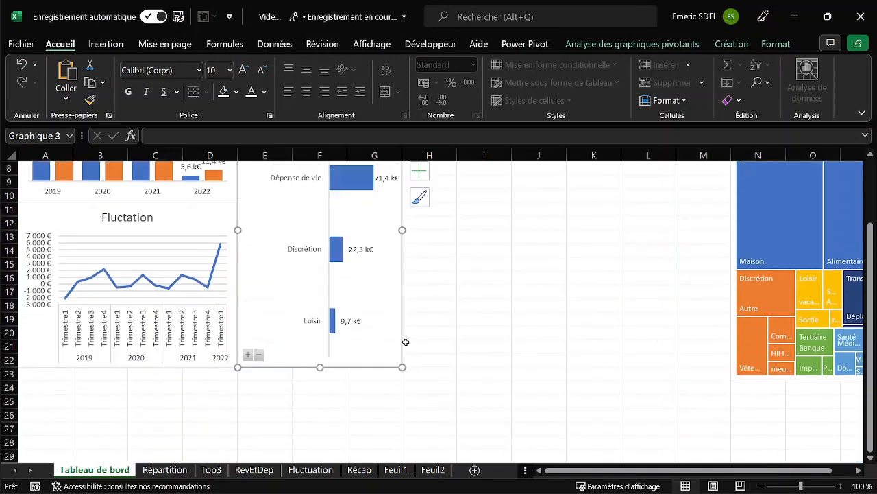
{"action": "scroll", "coordinate": [391, 361], "scroll_direction": "up", "scroll_amount": 3}
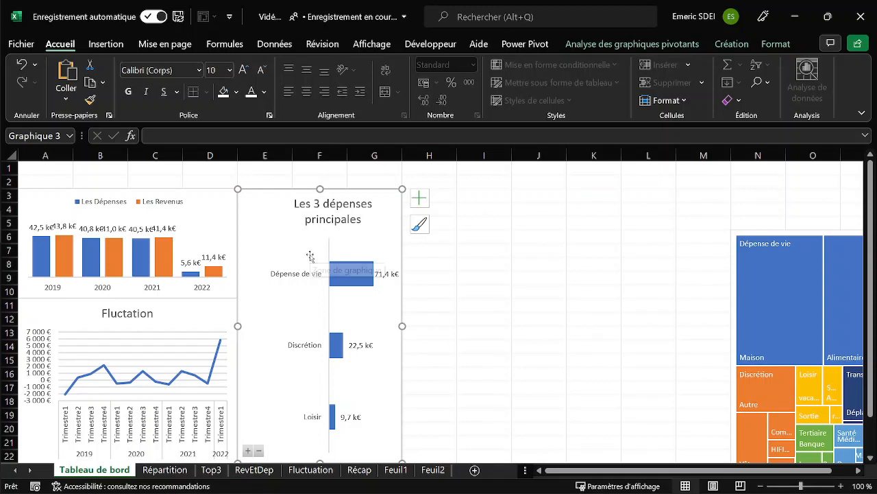
Move the treemap to H3 against the top three expenses chart and extend its lower edge through row 22.
{"action": "left_click", "coordinate": [733, 235]}
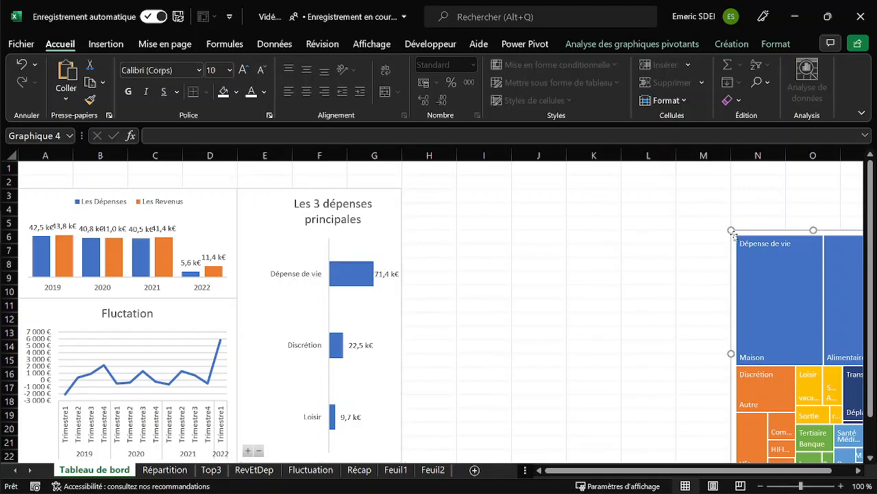
{"action": "left_click_drag", "start_coordinate": [739, 235], "coordinate": [422, 186]}
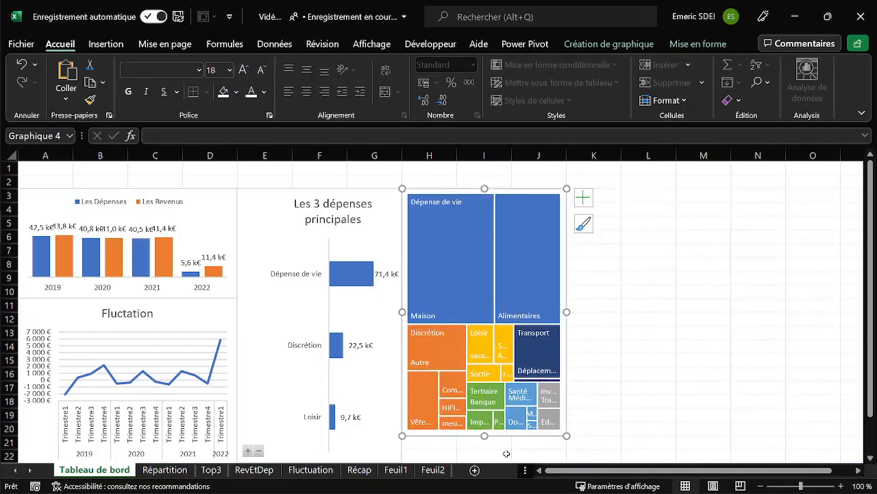
{"action": "left_click_drag", "start_coordinate": [485, 436], "coordinate": [474, 415]}
{"action": "scroll", "coordinate": [639, 350], "scroll_direction": "up", "scroll_amount": 1}
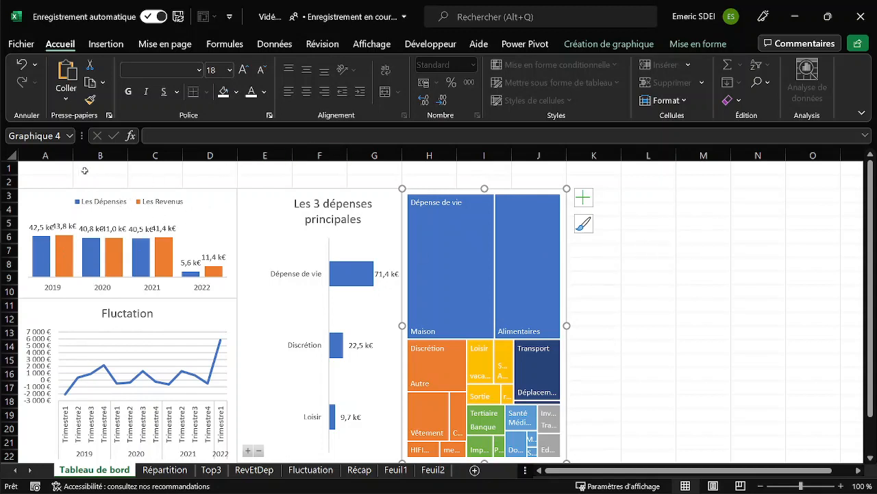
Shift the top three expenses chart and the treemap together by one column so they start in columns F and I.
{"action": "left_click", "coordinate": [267, 212]}
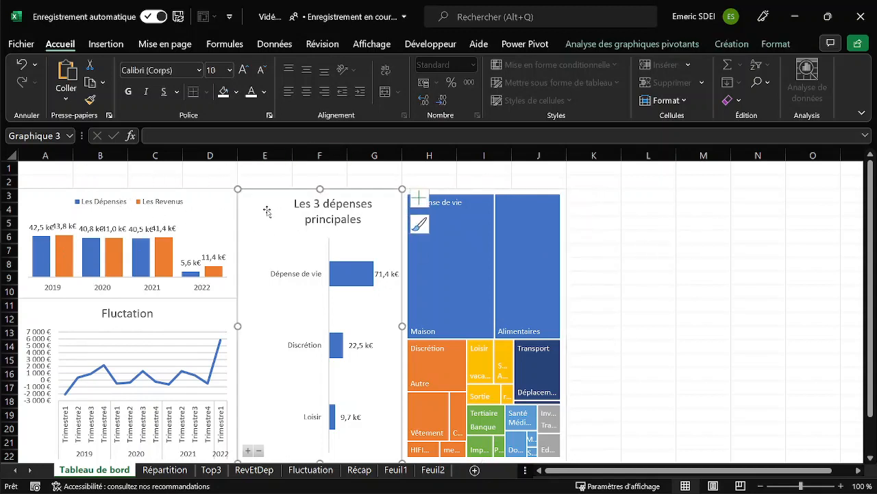
{"action": "left_click", "coordinate": [455, 203]}
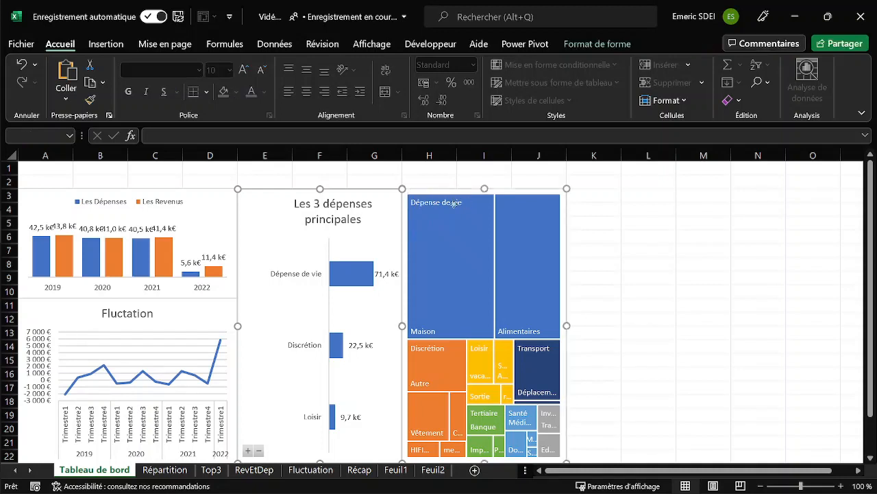
{"action": "left_click_drag", "start_coordinate": [560, 237], "coordinate": [614, 236]}
Widen the yearly expenses and revenues chart and the Fluctation chart to the end of column E.
{"action": "left_click", "coordinate": [223, 215]}
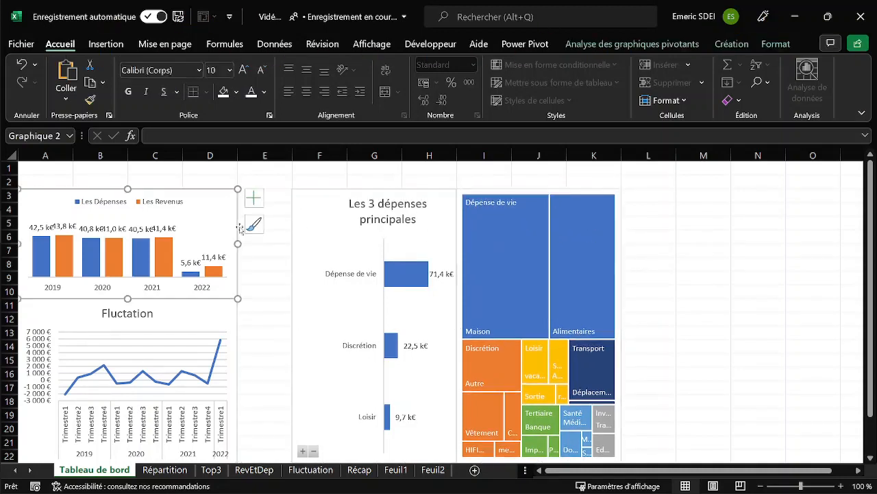
{"action": "left_click_drag", "start_coordinate": [237, 244], "coordinate": [292, 243]}
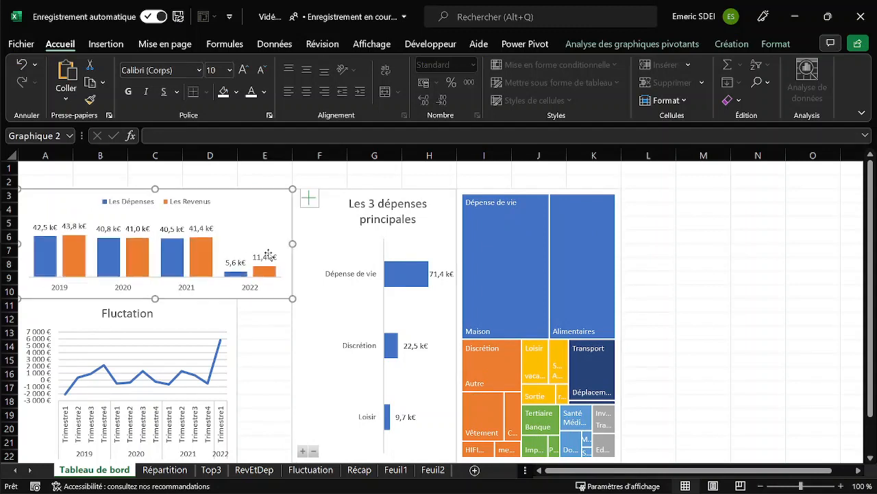
{"action": "left_click", "coordinate": [232, 317]}
{"action": "left_click_drag", "start_coordinate": [239, 381], "coordinate": [293, 381]}
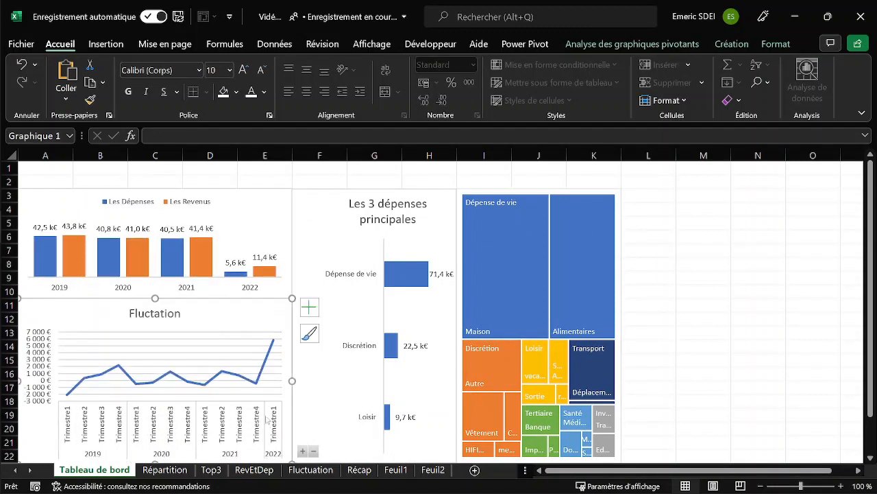
{"action": "left_click", "coordinate": [722, 239]}
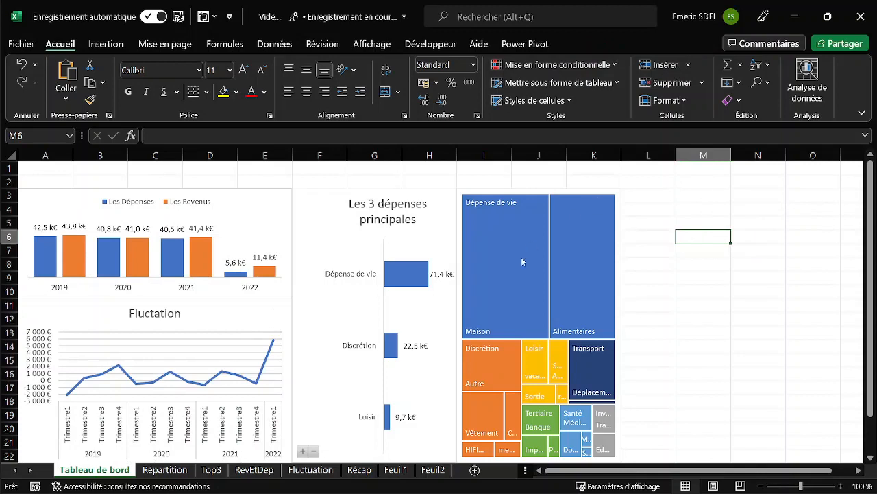
Shift the top three expenses chart and the treemap together by another column to start in columns G and J.
{"action": "left_click", "coordinate": [472, 190]}
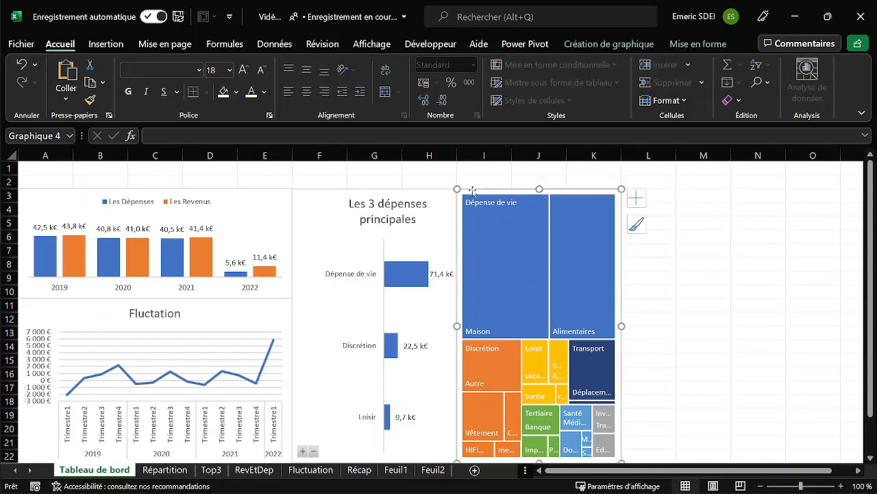
{"action": "left_click", "coordinate": [320, 197], "text": "ctrl"}
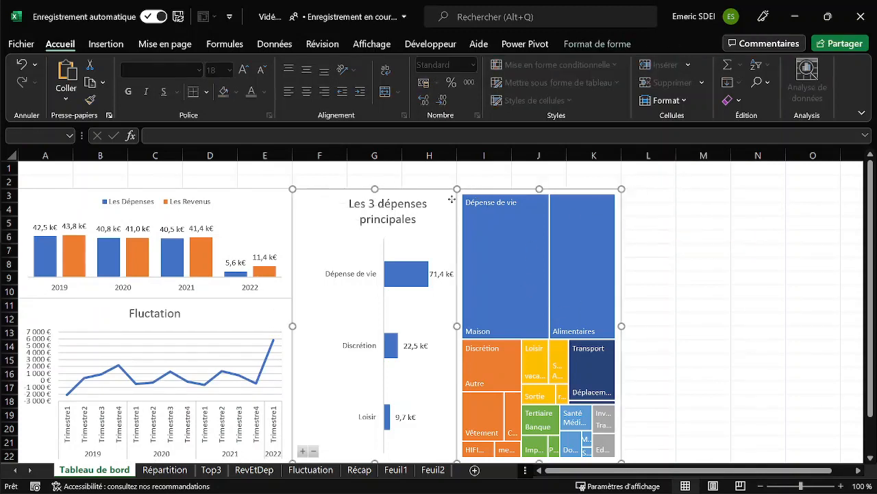
{"action": "left_click_drag", "start_coordinate": [431, 196], "coordinate": [491, 199]}
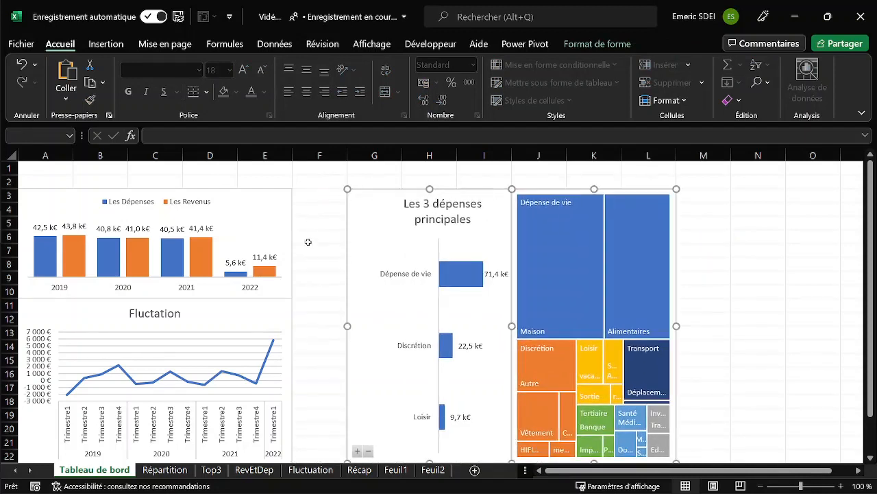
Widen the yearly expenses and revenues chart and the Fluctation chart together to the end of column F.
{"action": "left_click", "coordinate": [280, 229]}
{"action": "left_click", "coordinate": [290, 316], "text": "ctrl"}
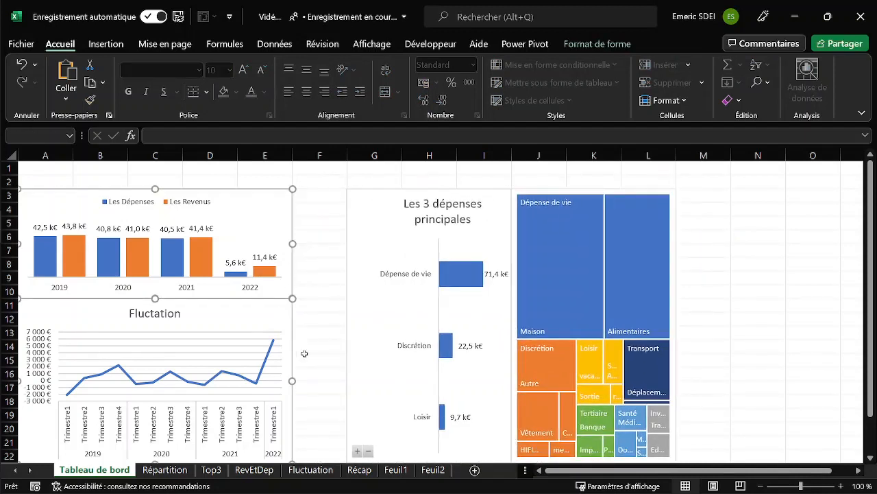
{"action": "left_click_drag", "start_coordinate": [293, 381], "coordinate": [347, 381]}
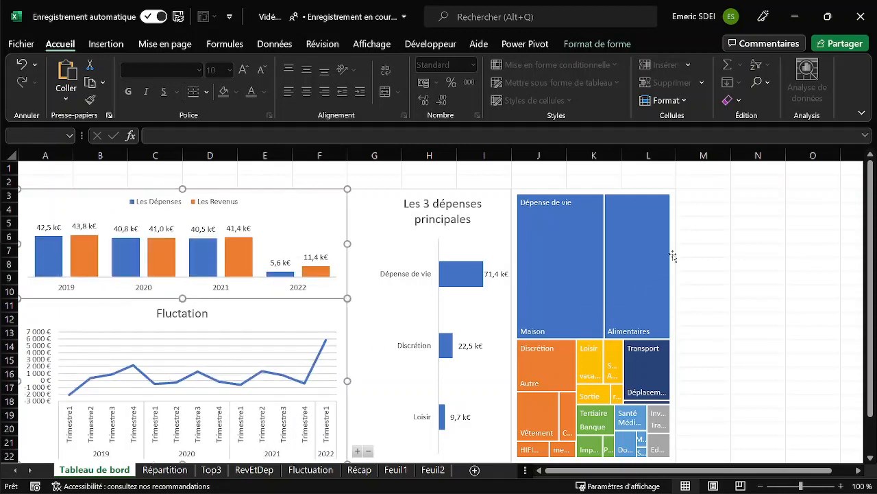
{"action": "left_click", "coordinate": [709, 208]}
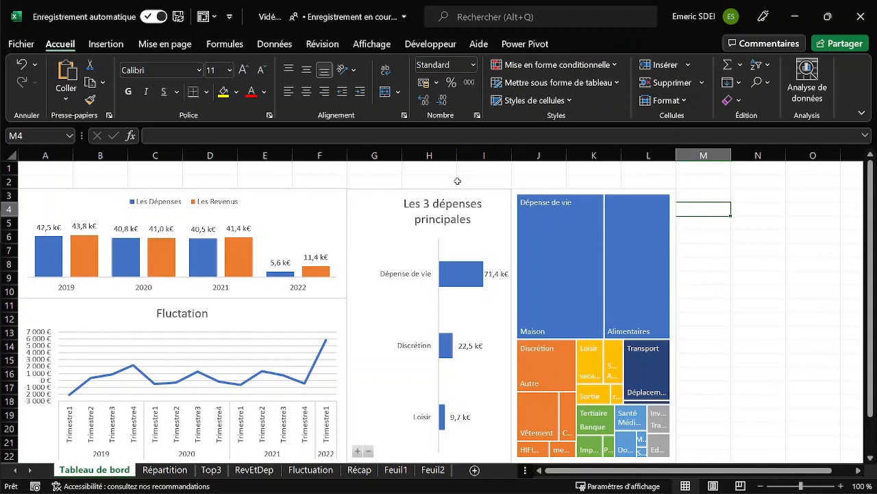
Draw a rectangle about 10.05 cm high and 6.35 cm wide over M3:O21, beside the treemap.
{"action": "left_click", "coordinate": [712, 198]}
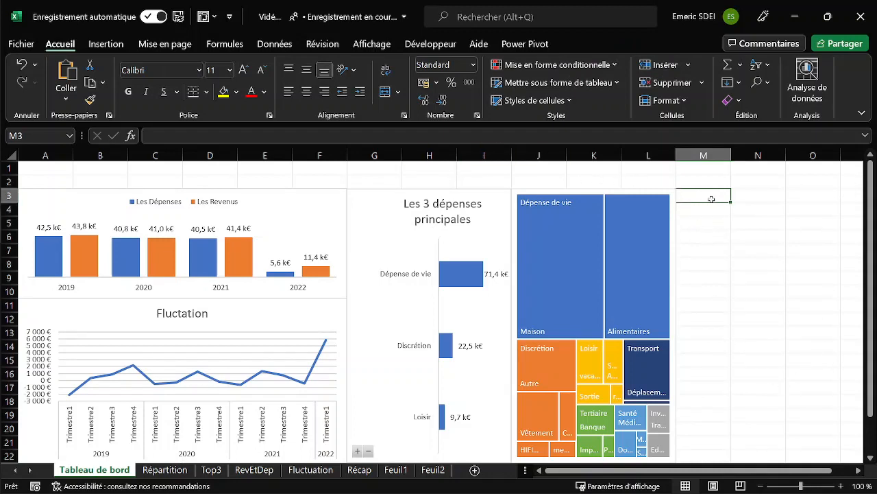
{"action": "left_click", "coordinate": [105, 44]}
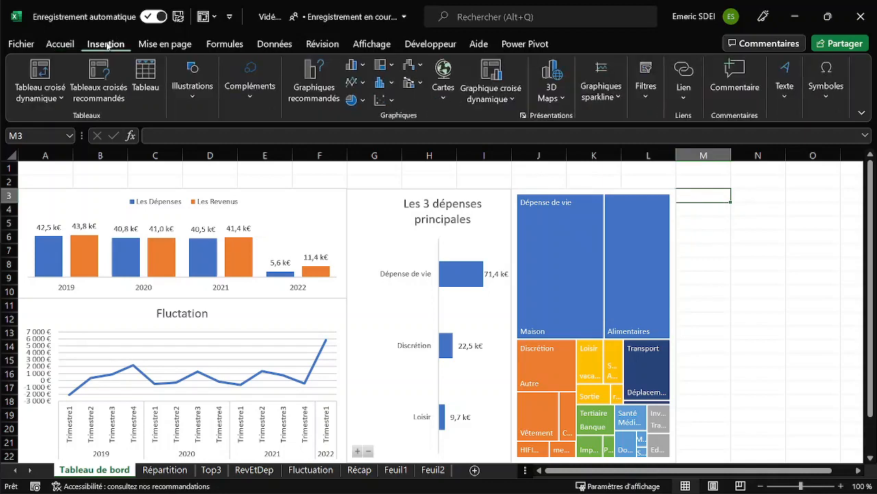
{"action": "left_click", "coordinate": [197, 103]}
{"action": "left_click", "coordinate": [218, 153]}
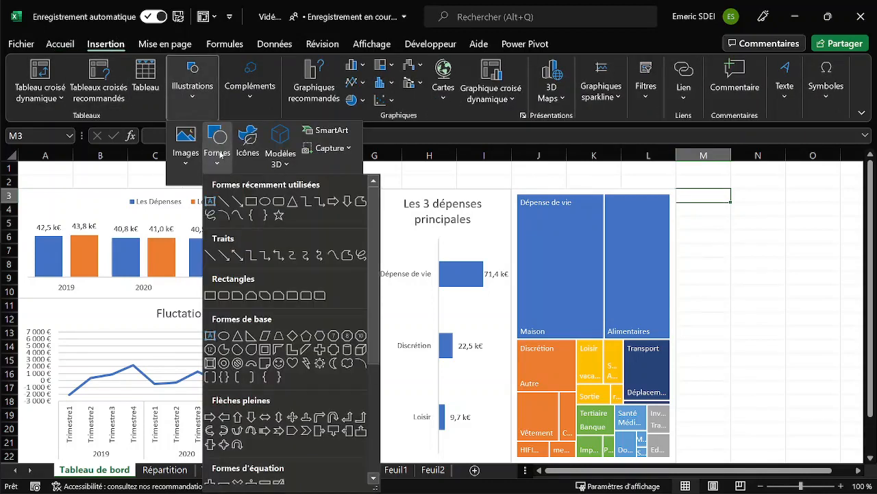
{"action": "left_click", "coordinate": [252, 202]}
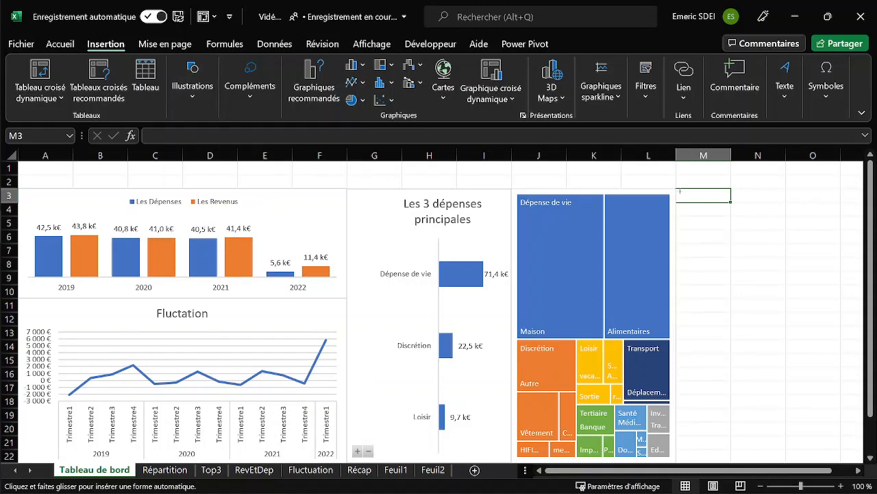
{"action": "left_click_drag", "start_coordinate": [676, 190], "coordinate": [762, 411]}
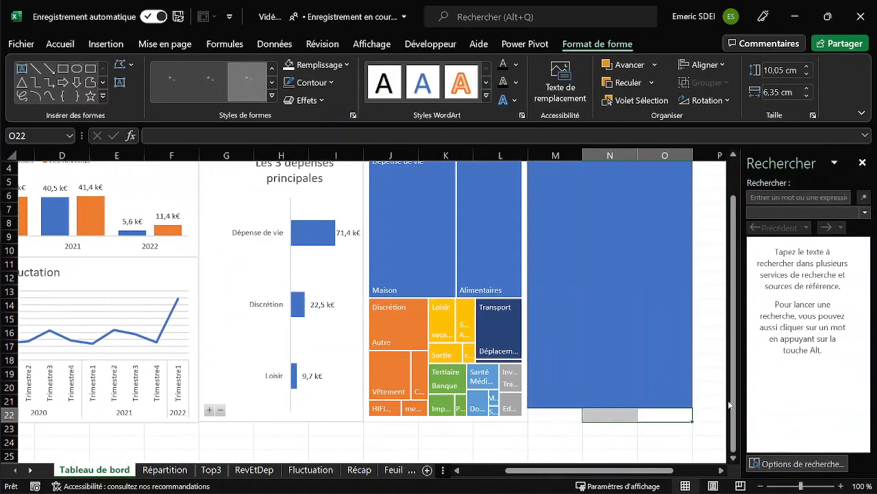
Close the research pane and extend the rectangle beside the treemap down through row 22.
{"action": "left_click", "coordinate": [862, 163]}
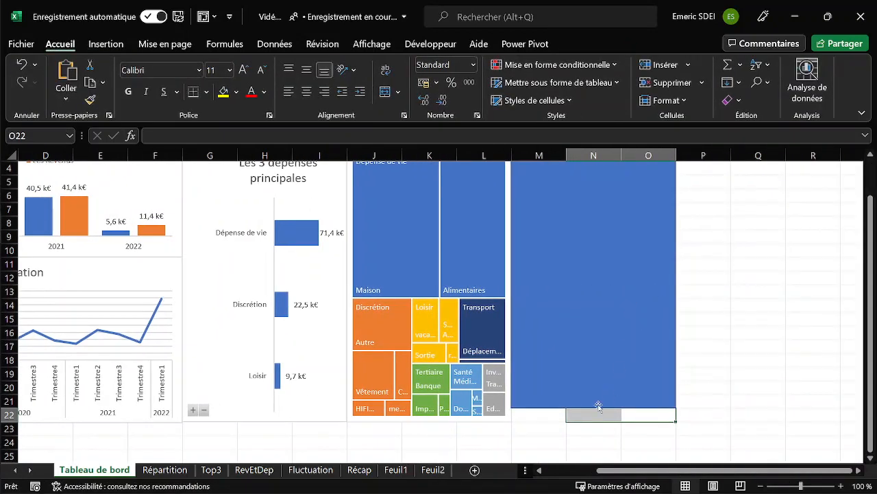
{"action": "left_click", "coordinate": [549, 403]}
{"action": "left_click_drag", "start_coordinate": [594, 407], "coordinate": [594, 420]}
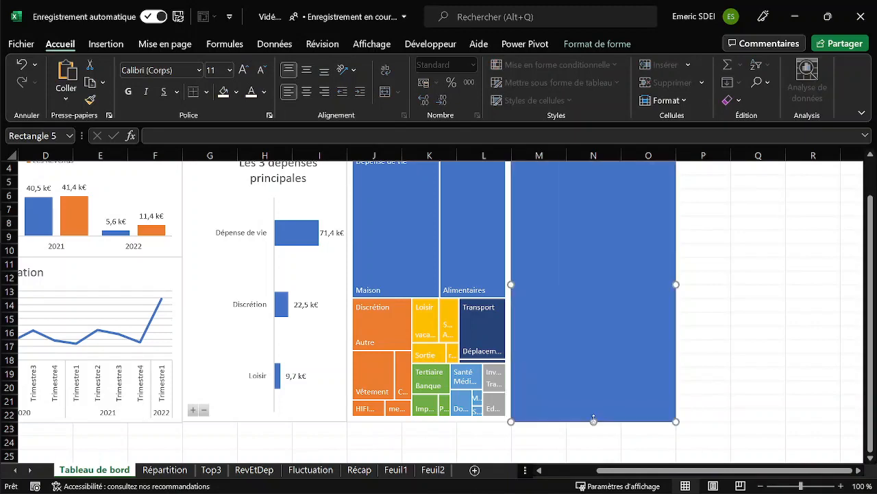
{"action": "scroll", "coordinate": [583, 359], "scroll_direction": "up", "scroll_amount": 1}
{"action": "left_click_drag", "start_coordinate": [820, 473], "coordinate": [694, 461]}
{"action": "left_click", "coordinate": [704, 168]}
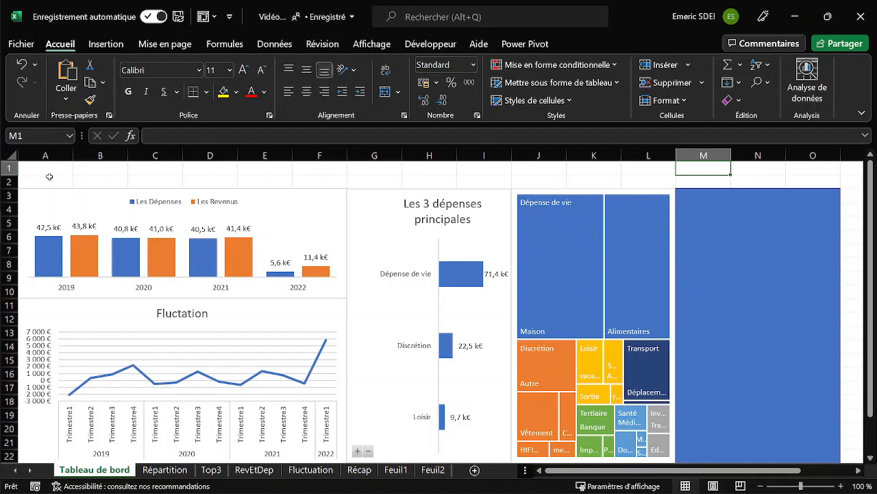
Draw a rounded rectangle about 1.06 cm high and 3.97 cm wide over E4:F5 on the Récap sheet, beside the pivot table.
{"action": "left_click", "coordinate": [359, 470]}
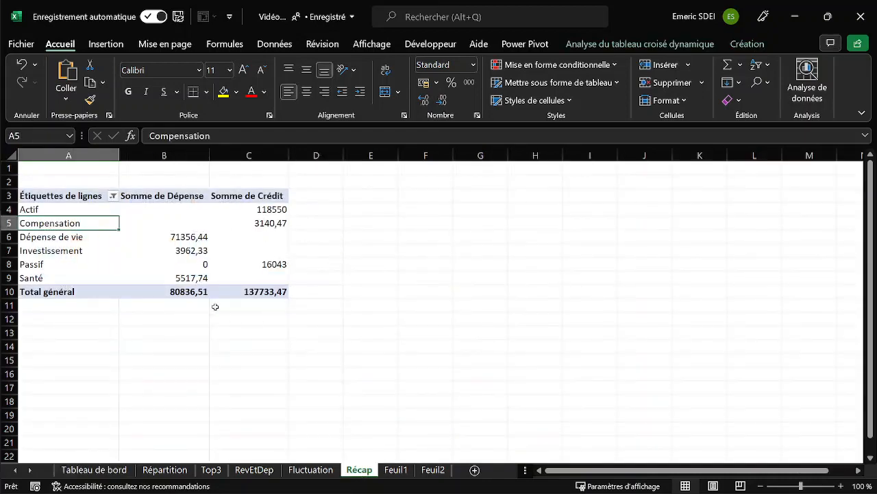
{"action": "left_click", "coordinate": [97, 469]}
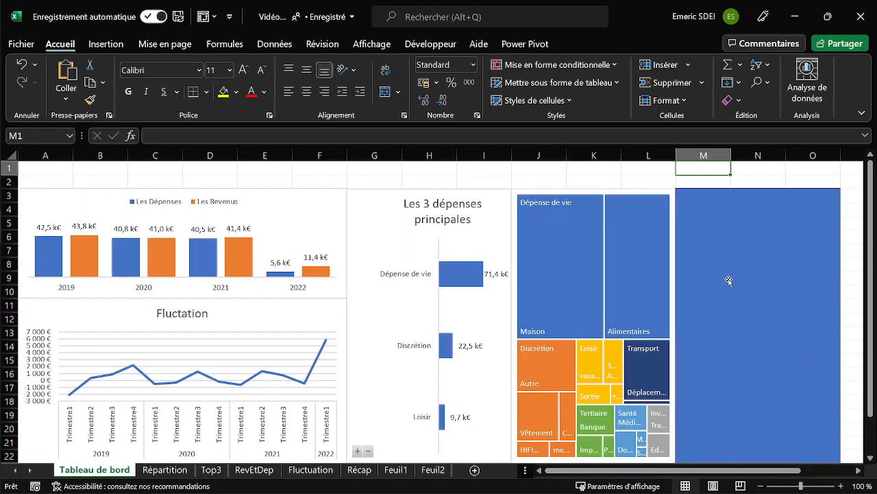
{"action": "left_click", "coordinate": [359, 472]}
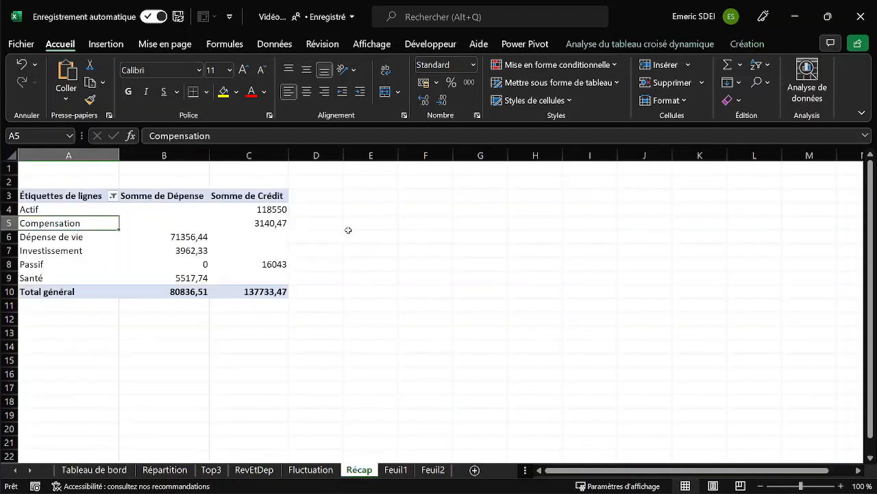
{"action": "left_click", "coordinate": [369, 212]}
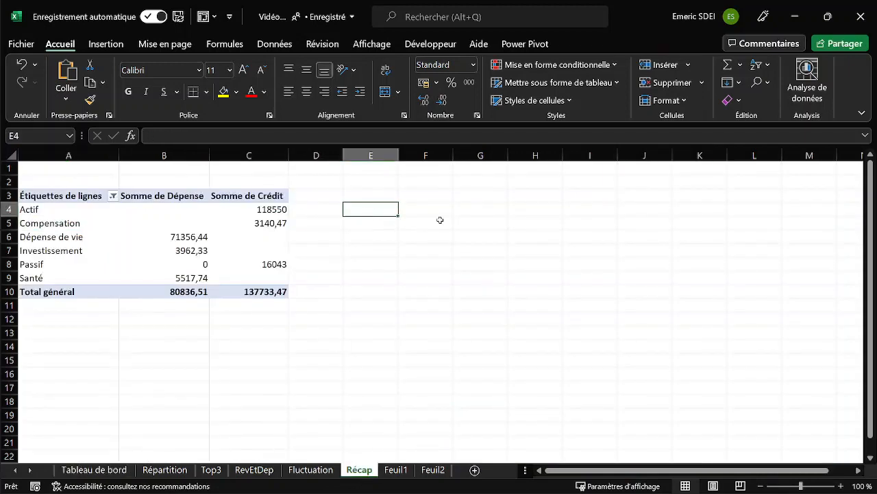
{"action": "left_click", "coordinate": [115, 46]}
{"action": "left_click", "coordinate": [197, 98]}
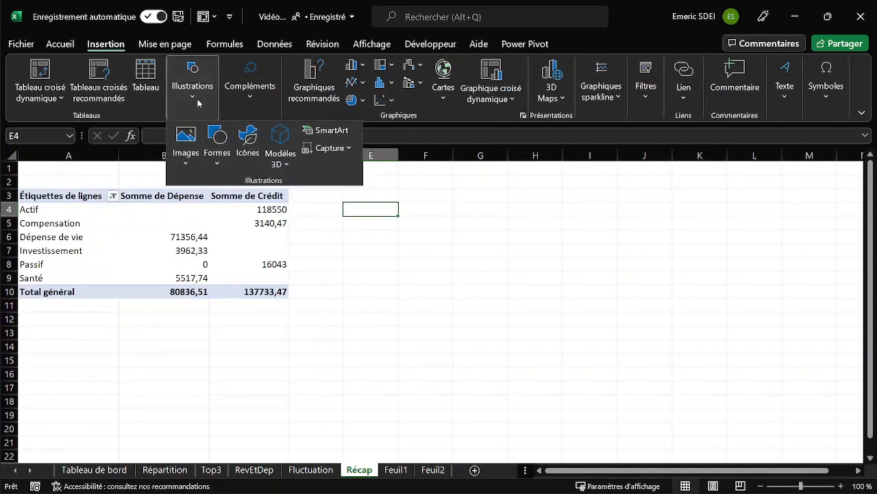
{"action": "left_click", "coordinate": [217, 162]}
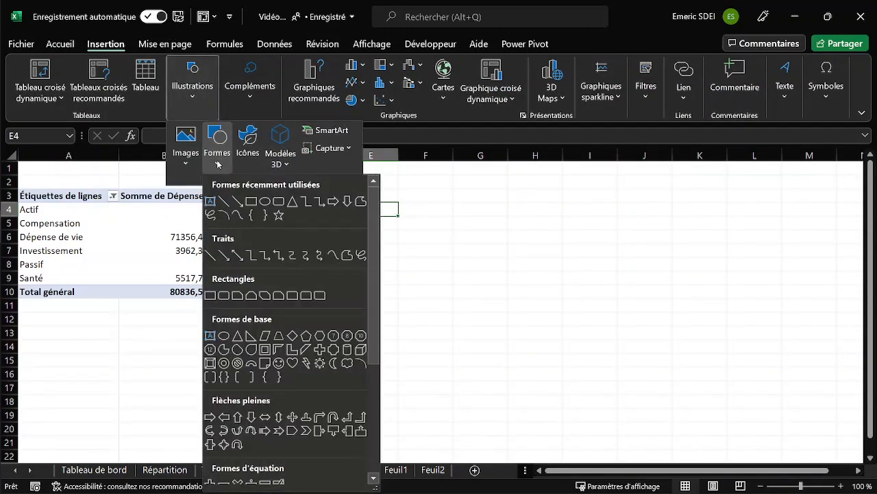
{"action": "left_click", "coordinate": [279, 202]}
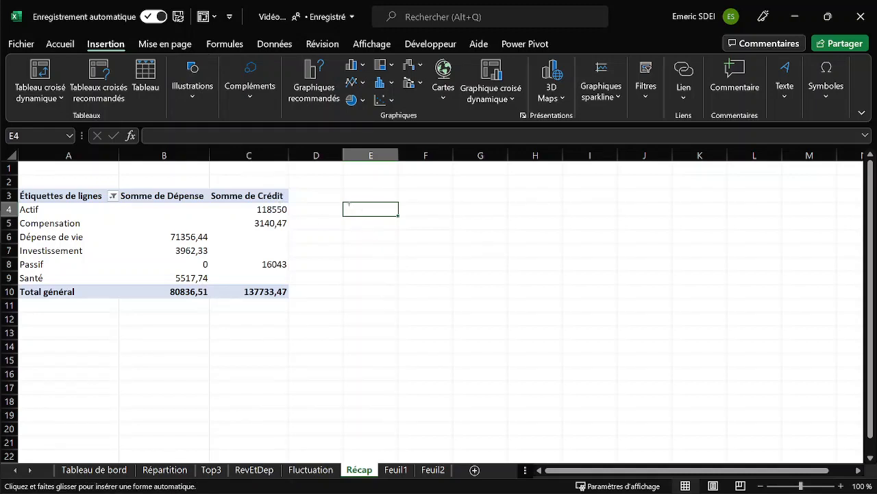
{"action": "left_click_drag", "start_coordinate": [349, 203], "coordinate": [451, 231]}
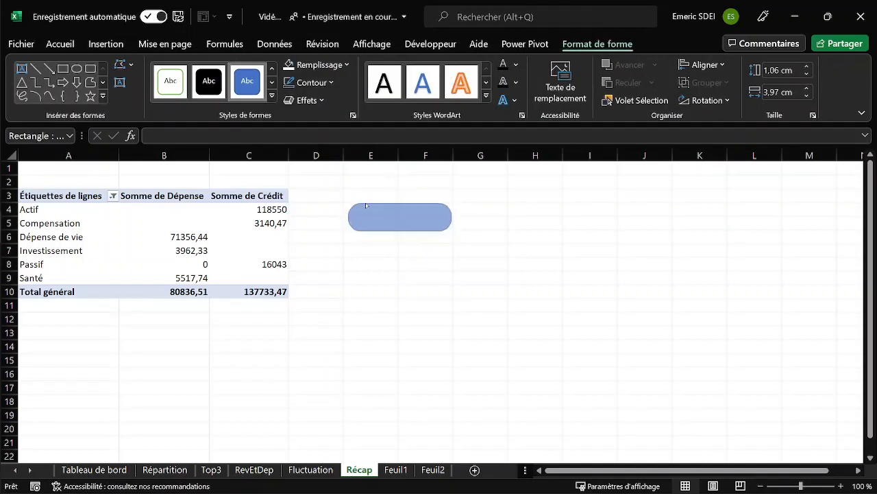
{"action": "left_click", "coordinate": [377, 263]}
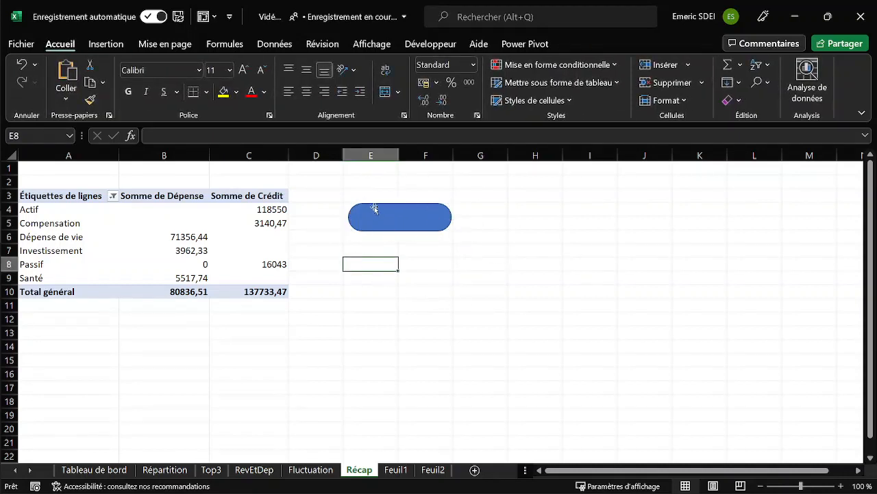
Try to link the rounded rectangle's text directly to the pivot table's Somme de Crédit grand total cell as a pivot data formula.
{"action": "left_click_drag", "start_coordinate": [372, 203], "coordinate": [420, 199]}
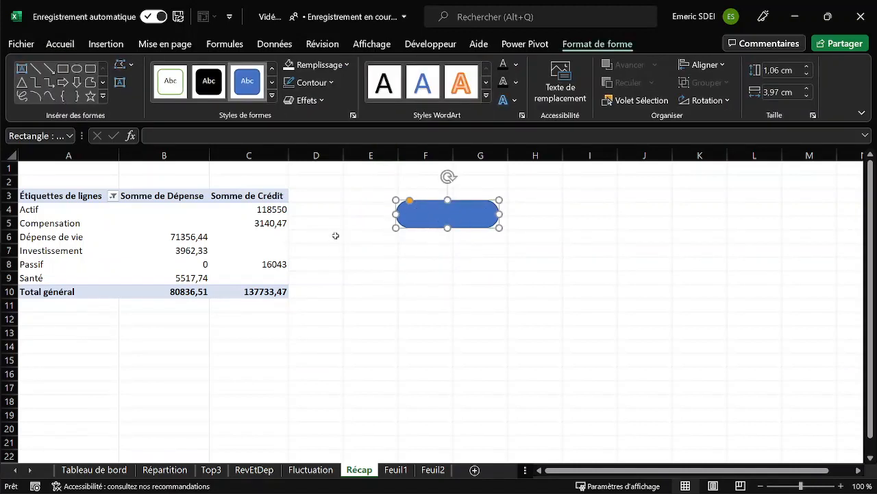
{"action": "left_click", "coordinate": [181, 136]}
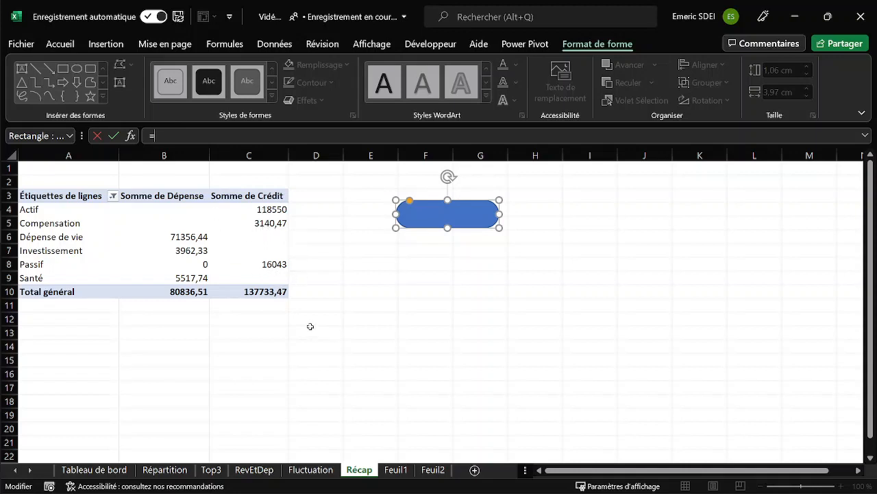
{"action": "left_click", "coordinate": [258, 290]}
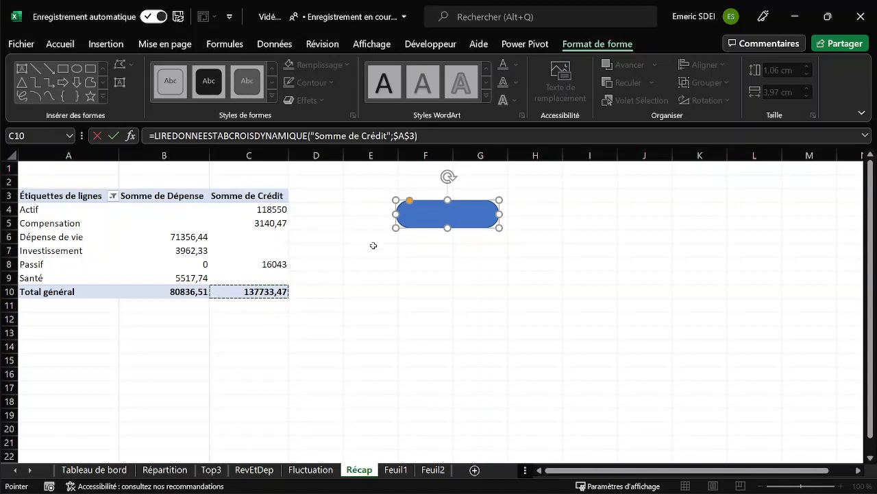
{"action": "key", "text": "Return"}
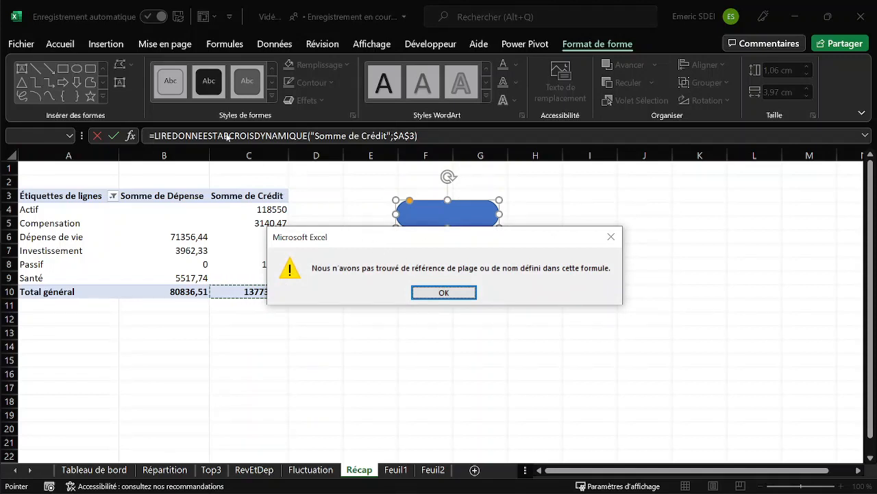
{"action": "left_click", "coordinate": [442, 292]}
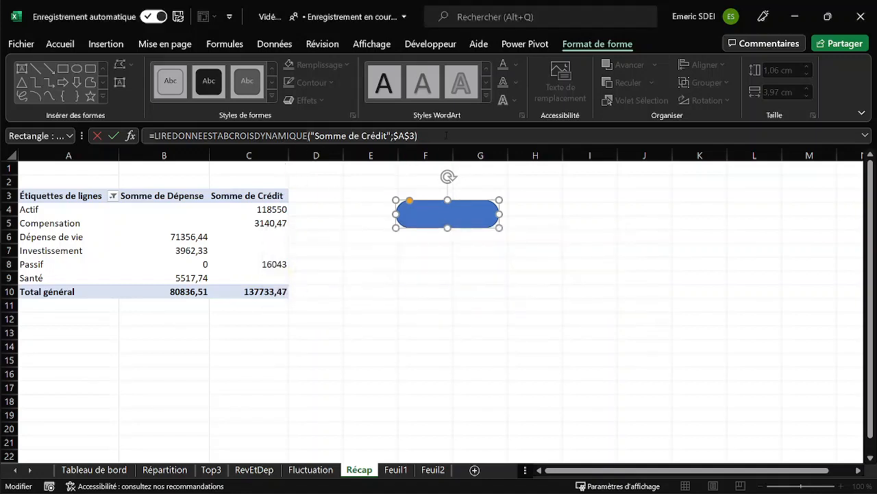
Replace the rounded rectangle's formula with the direct cell reference =$C$10.
{"action": "left_click", "coordinate": [154, 136]}
{"action": "key", "text": "shift+End"}
{"action": "key", "text": "Delete"}
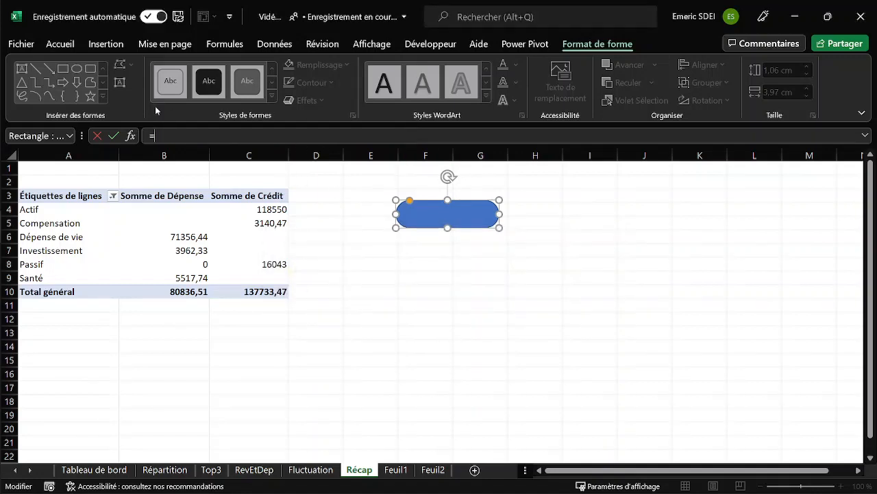
{"action": "left_click", "coordinate": [316, 295]}
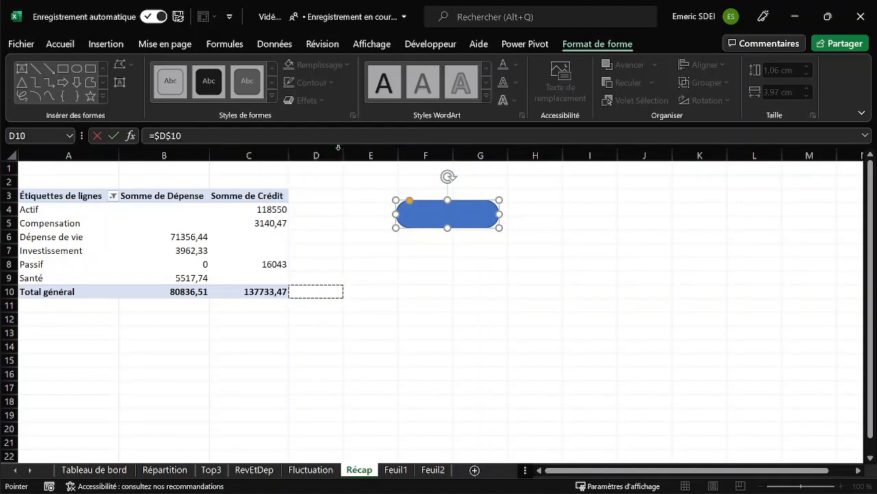
{"action": "left_click", "coordinate": [166, 136]}
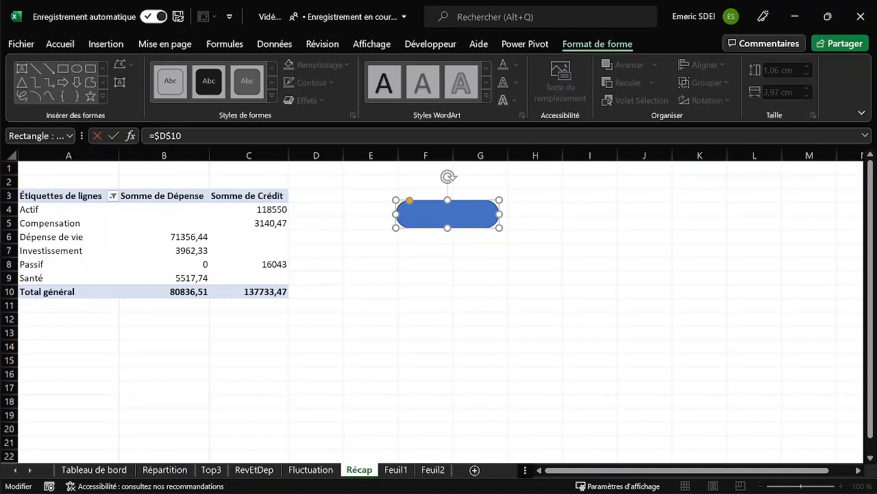
{"action": "key", "text": "BackSpace"}
{"action": "type", "text": "C"}
{"action": "key", "text": "Return"}
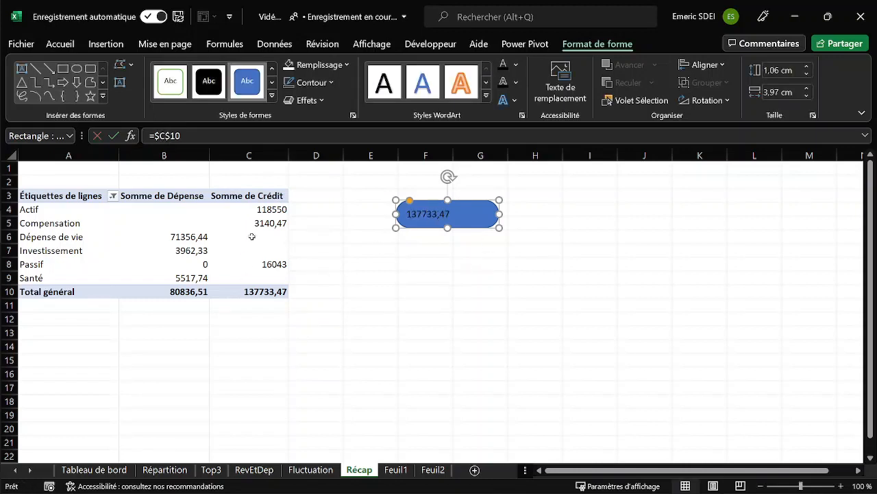
Format the pivot table's Somme de Crédit values as Monétaire in € with 0 decimals.
{"action": "left_click", "coordinate": [261, 209]}
{"action": "right_click", "coordinate": [257, 212]}
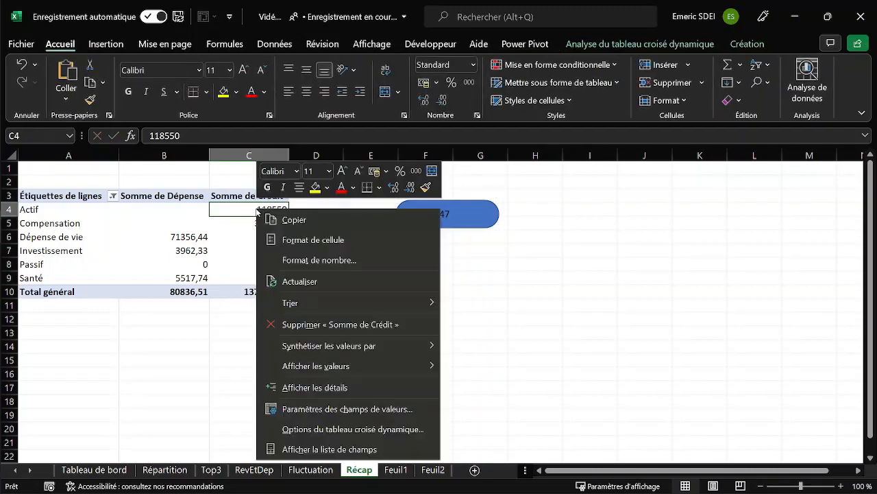
{"action": "left_click", "coordinate": [327, 239]}
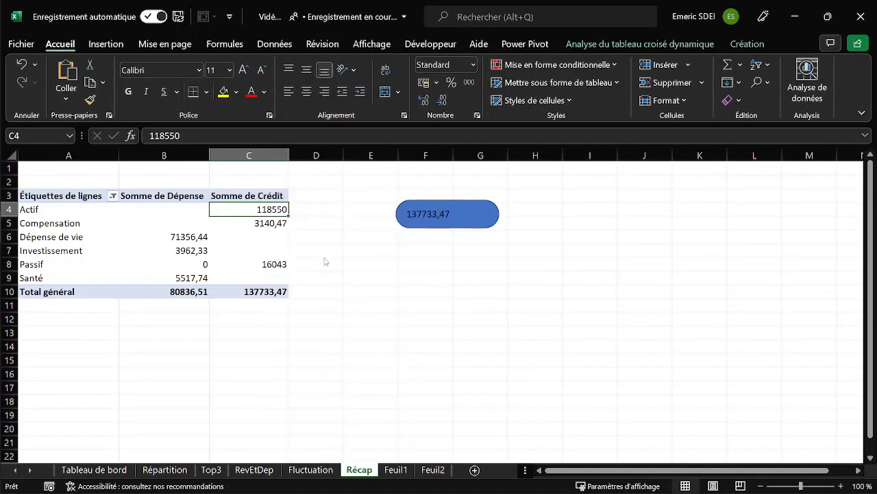
{"action": "left_click", "coordinate": [326, 238]}
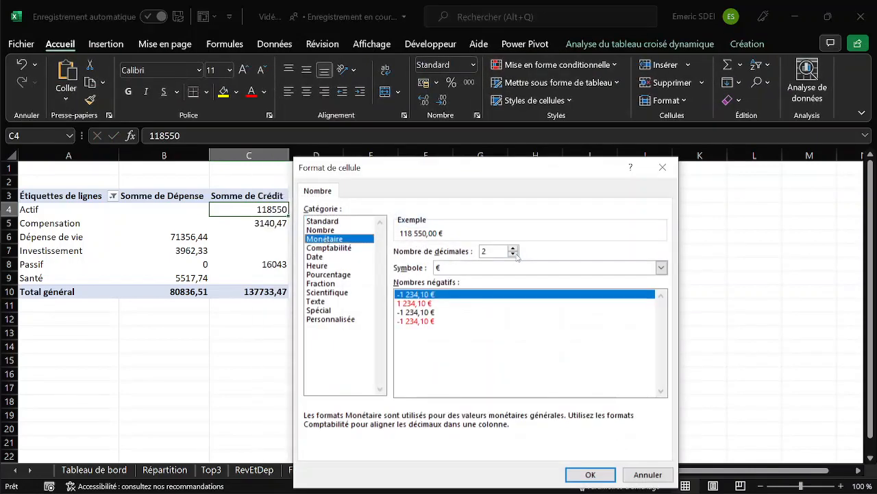
{"action": "left_click", "coordinate": [513, 254]}
{"action": "left_click", "coordinate": [513, 254]}
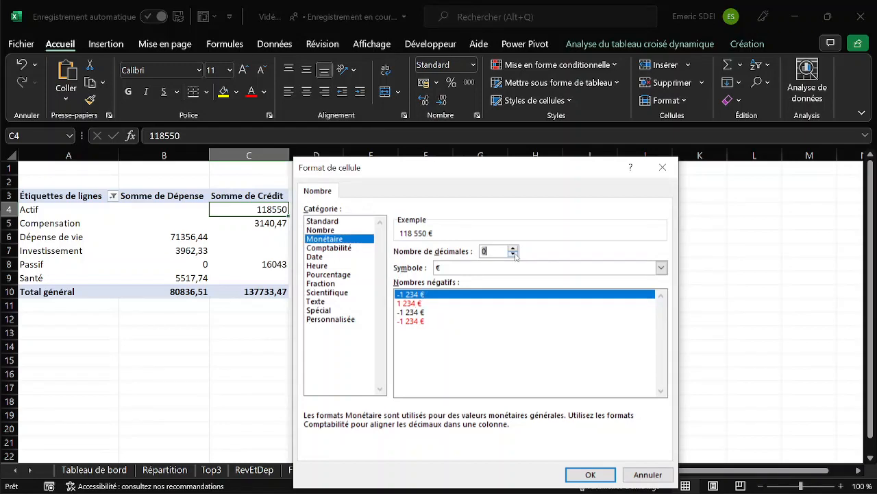
{"action": "left_click", "coordinate": [591, 475]}
Format the pivot table's Somme de Dépense values as Monétaire in € with 0 decimals.
{"action": "right_click", "coordinate": [191, 240]}
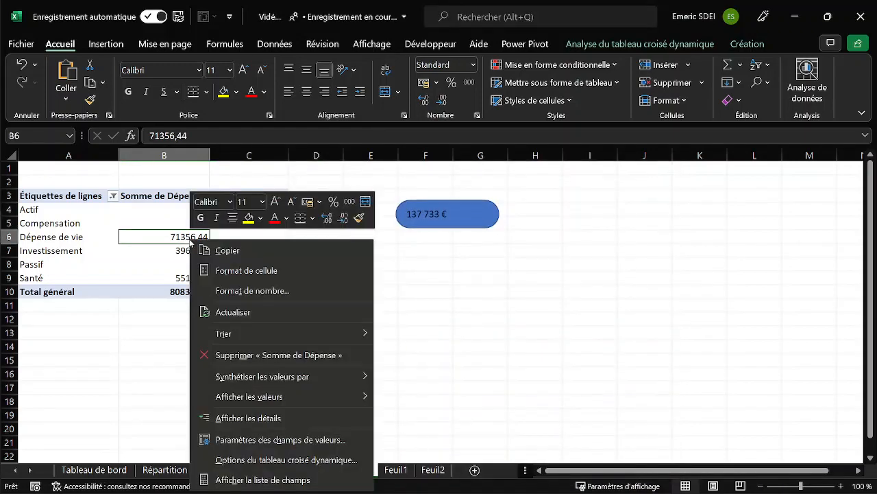
{"action": "left_click", "coordinate": [263, 291]}
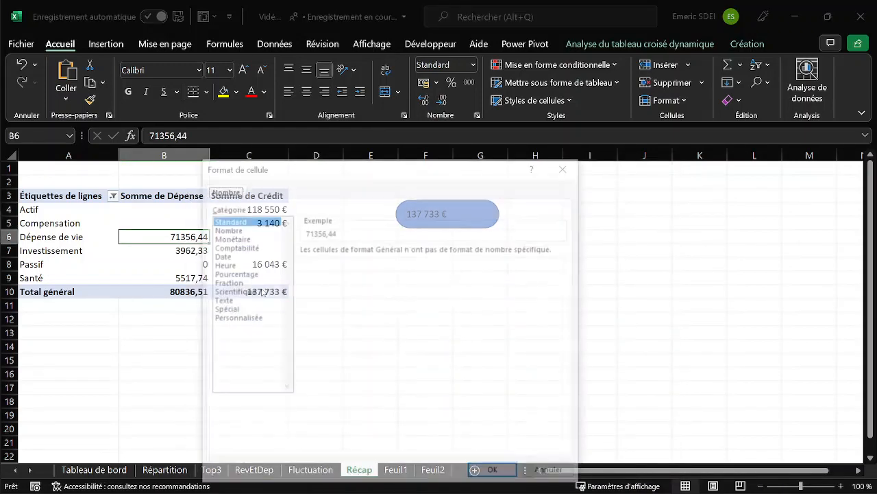
{"action": "left_click", "coordinate": [239, 239]}
{"action": "left_click", "coordinate": [418, 253]}
{"action": "left_click", "coordinate": [419, 254]}
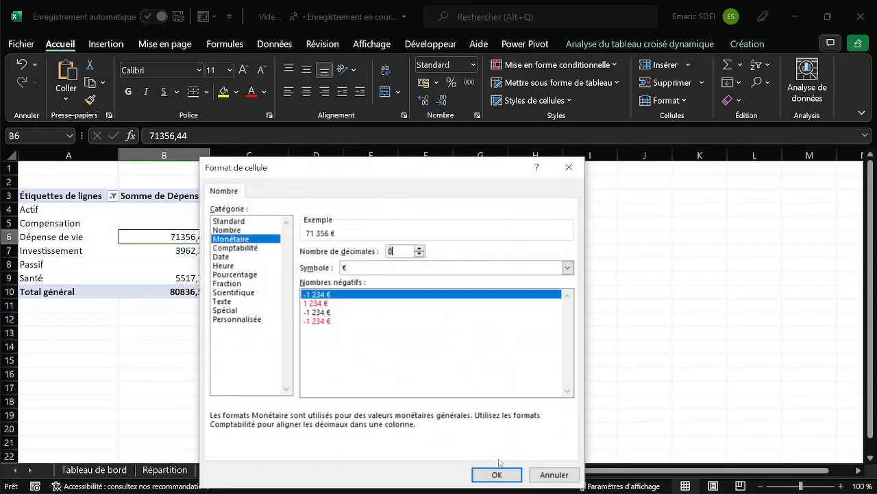
{"action": "left_click", "coordinate": [496, 474]}
{"action": "left_click", "coordinate": [378, 320]}
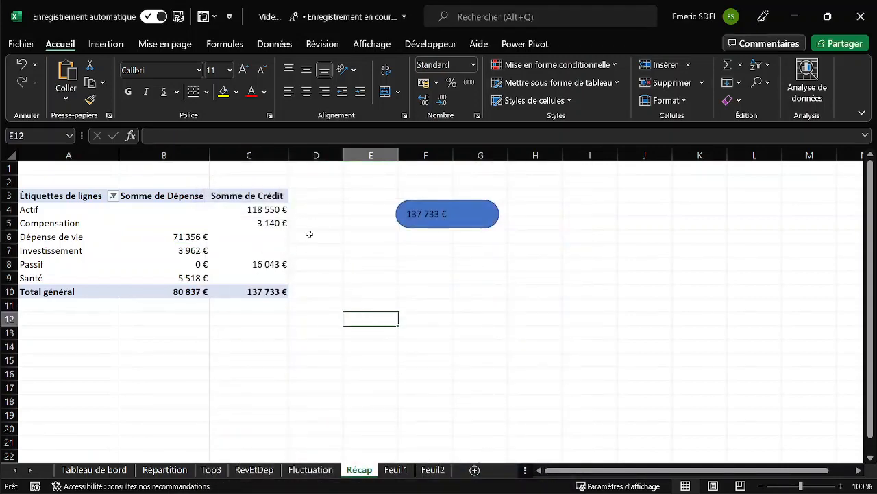
Move the rounded rectangle back over columns E and F and centre its text vertically and horizontally.
{"action": "left_click", "coordinate": [421, 218]}
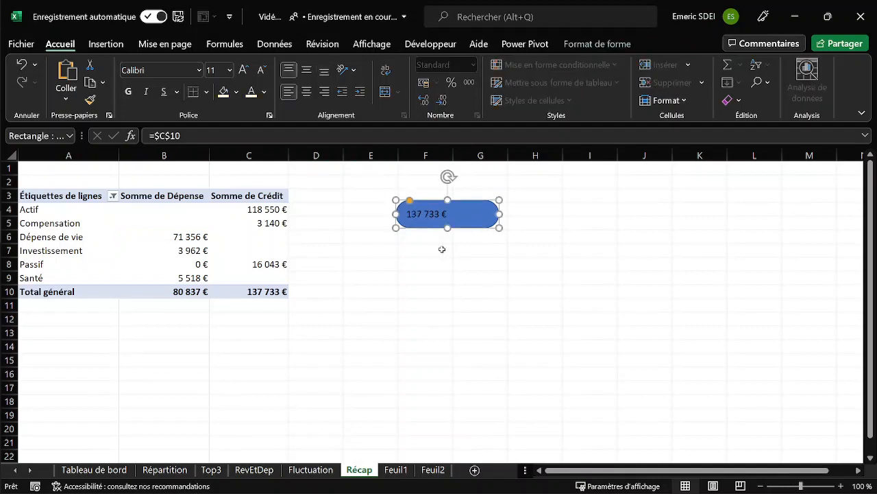
{"action": "left_click_drag", "start_coordinate": [425, 230], "coordinate": [388, 226]}
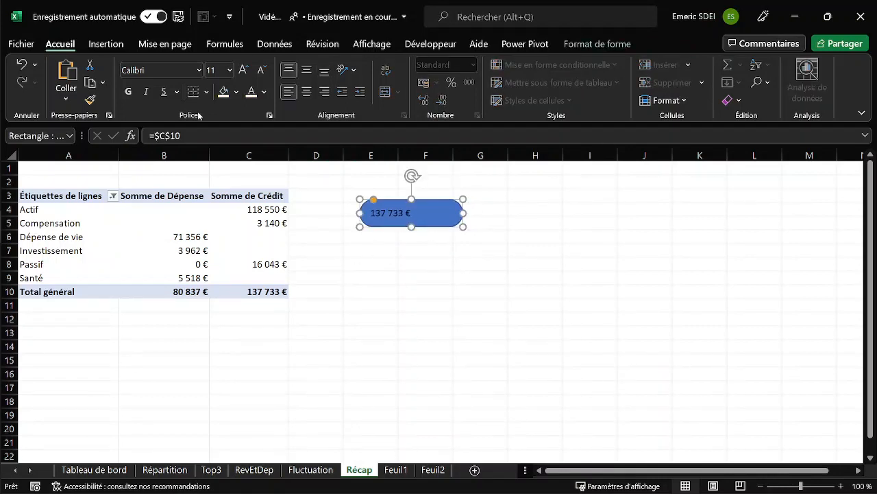
{"action": "left_click", "coordinate": [307, 70]}
{"action": "left_click", "coordinate": [306, 91]}
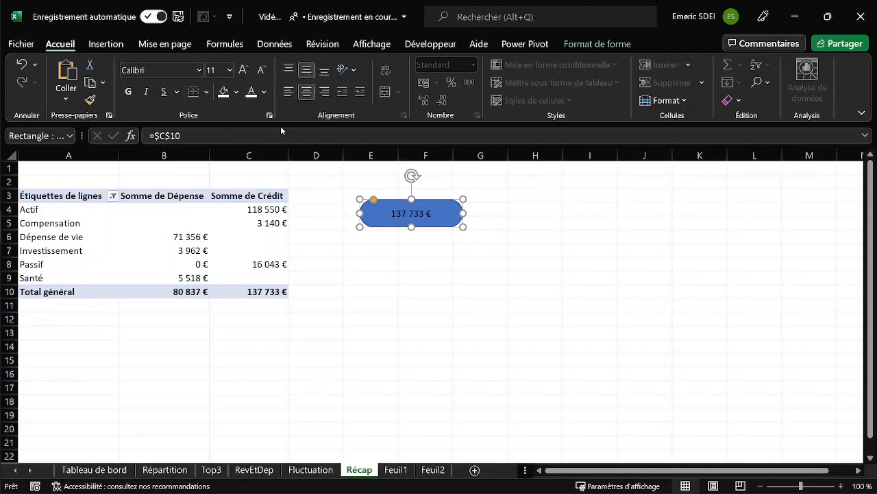
Make the rounded rectangle's text white, bold and 18 pt.
{"action": "left_click", "coordinate": [251, 91]}
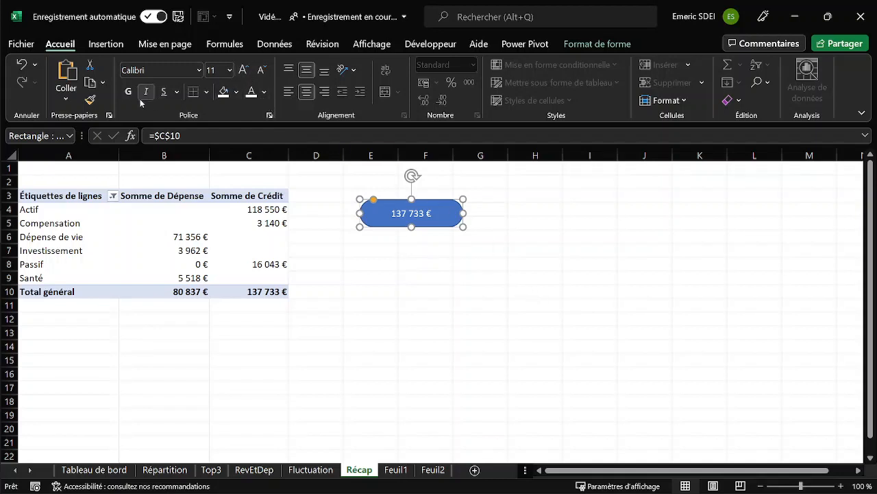
{"action": "key", "text": "ctrl+g"}
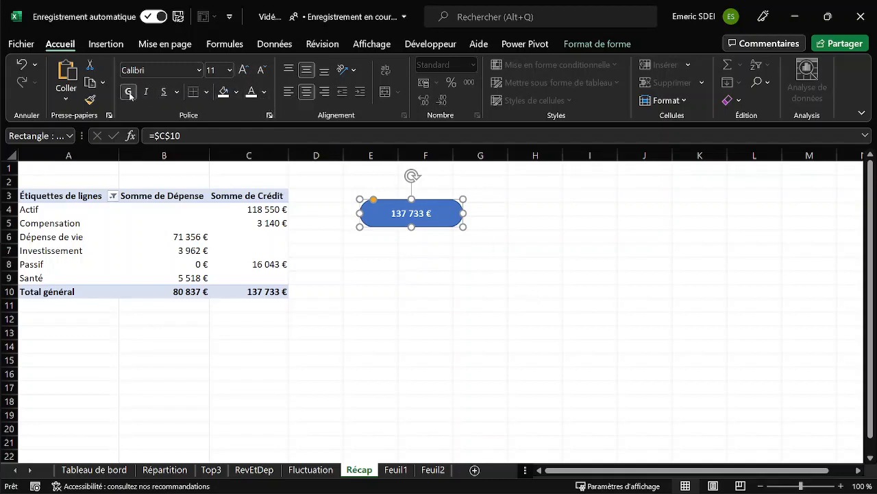
{"action": "left_click", "coordinate": [244, 70]}
{"action": "left_click", "coordinate": [245, 72]}
{"action": "left_click", "coordinate": [244, 71]}
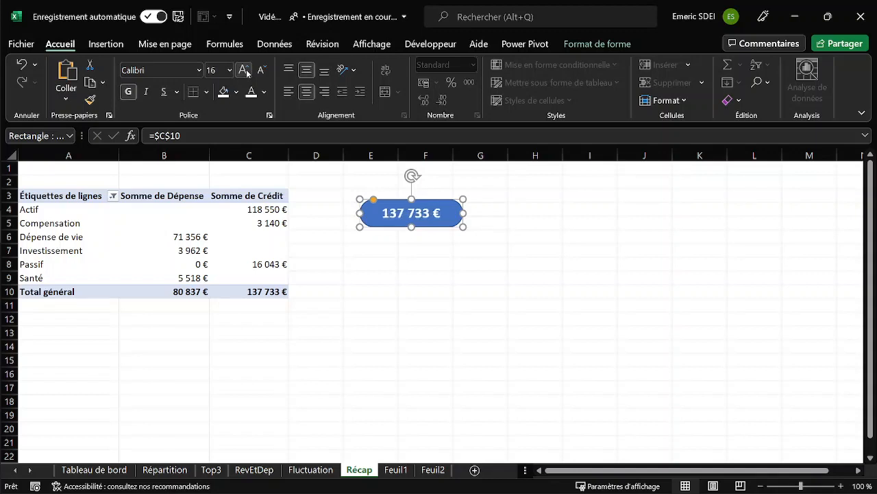
{"action": "left_click", "coordinate": [246, 71]}
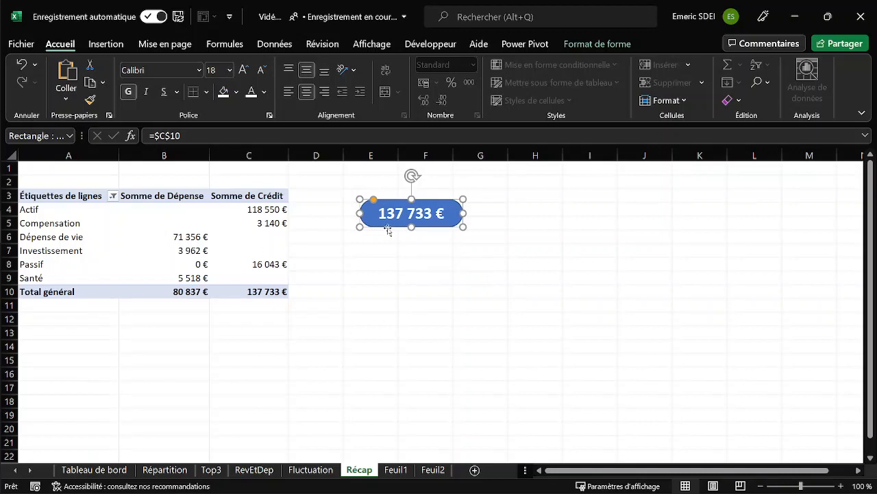
Apply the second predefined style effect to the rounded rectangle and place it over D3:F5 beside the top of the pivot table.
{"action": "left_click_drag", "start_coordinate": [390, 231], "coordinate": [366, 306]}
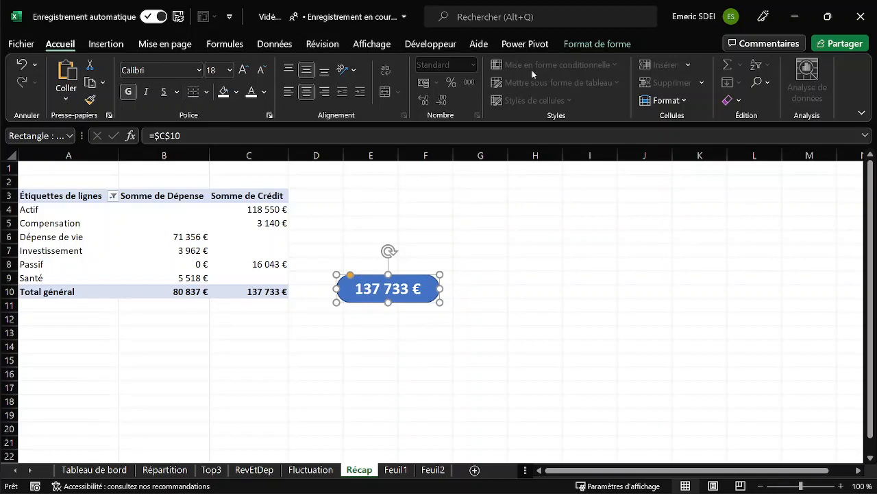
{"action": "left_click", "coordinate": [598, 44]}
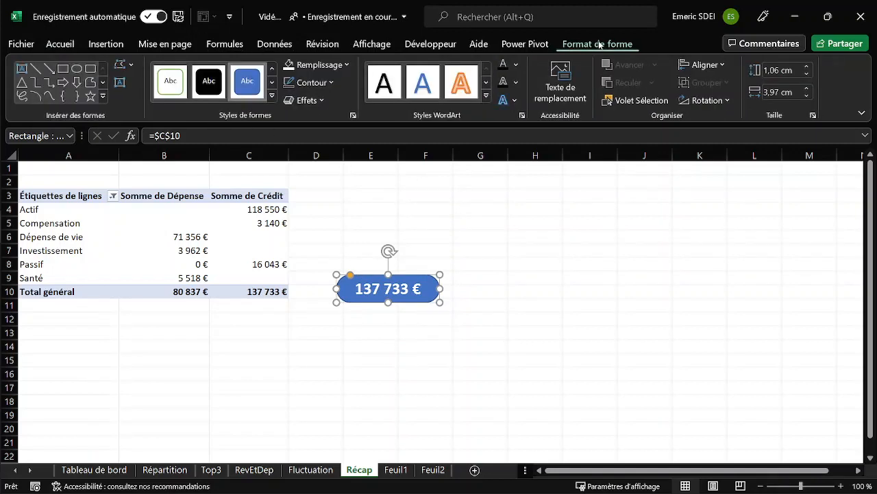
{"action": "left_click", "coordinate": [322, 101]}
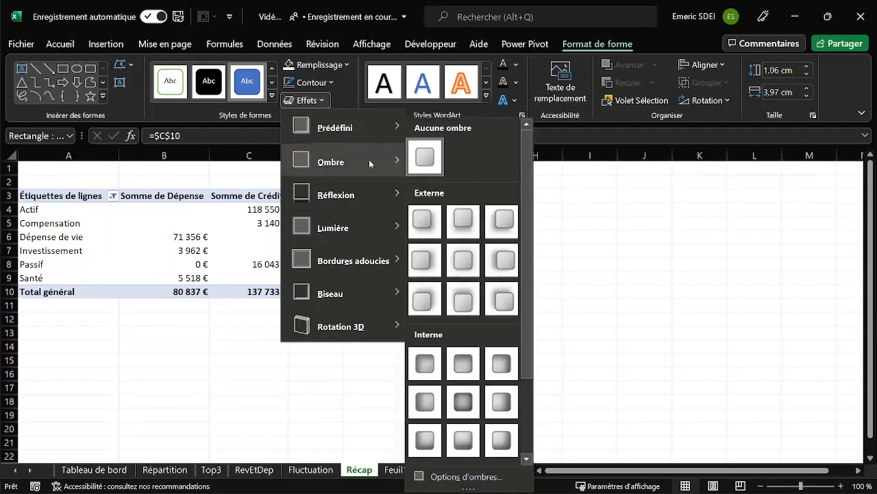
{"action": "mouse_move", "coordinate": [370, 133]}
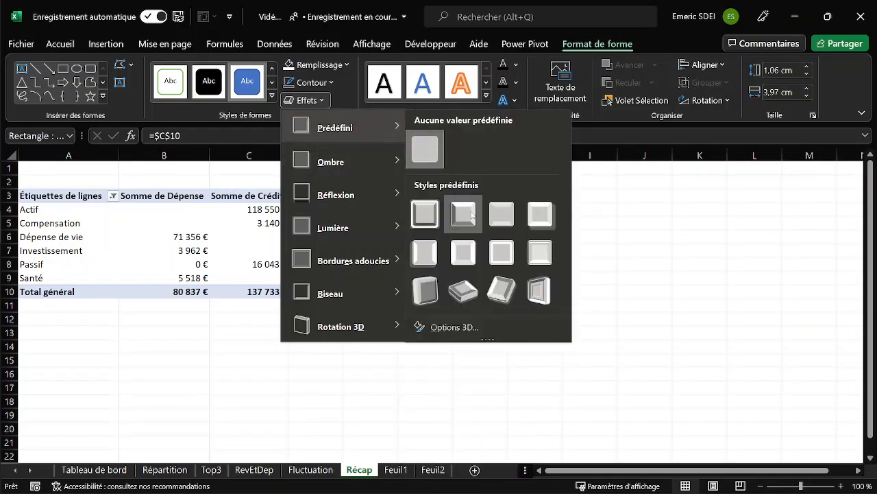
{"action": "left_click", "coordinate": [470, 216]}
{"action": "left_click", "coordinate": [471, 274]}
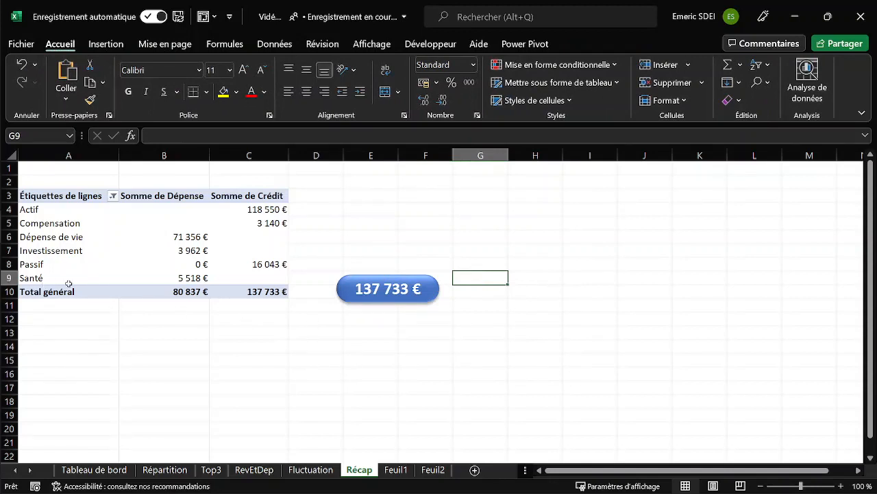
{"action": "left_click", "coordinate": [367, 278]}
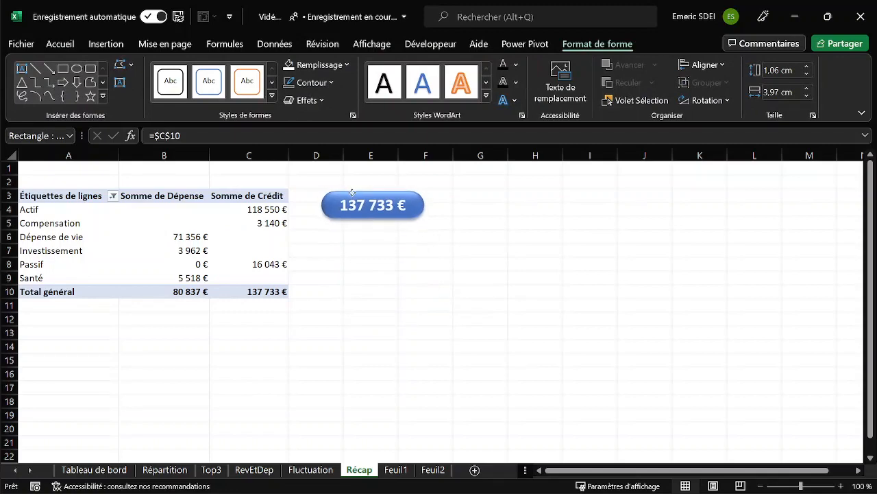
{"action": "left_click", "coordinate": [397, 205]}
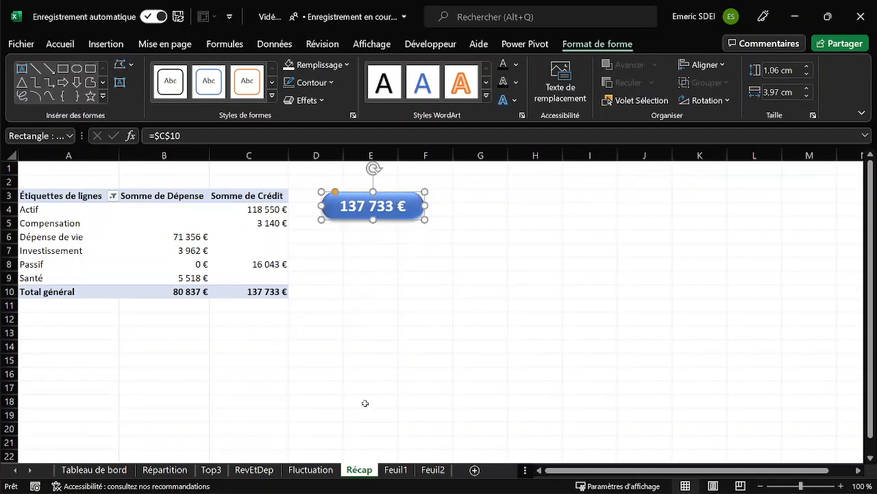
Open the icon library for inserting icons over the blue recap rectangle on the Tableau de bord sheet.
{"action": "left_click", "coordinate": [109, 469]}
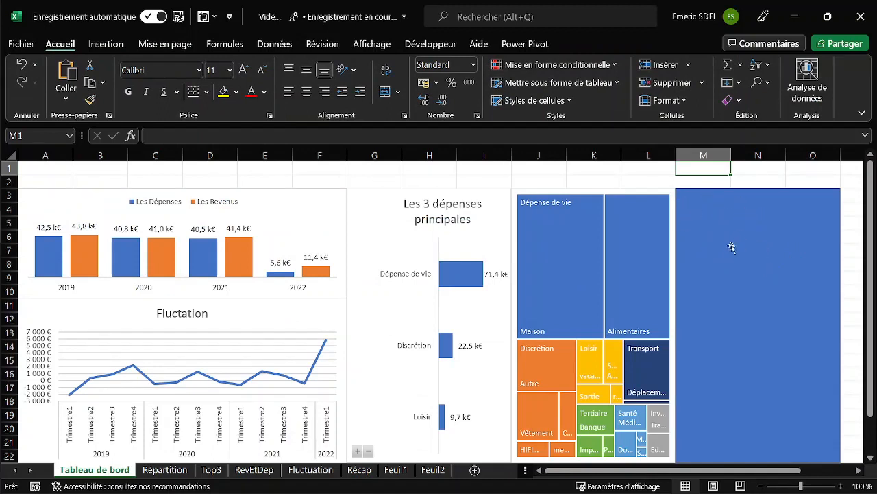
{"action": "left_click", "coordinate": [711, 201]}
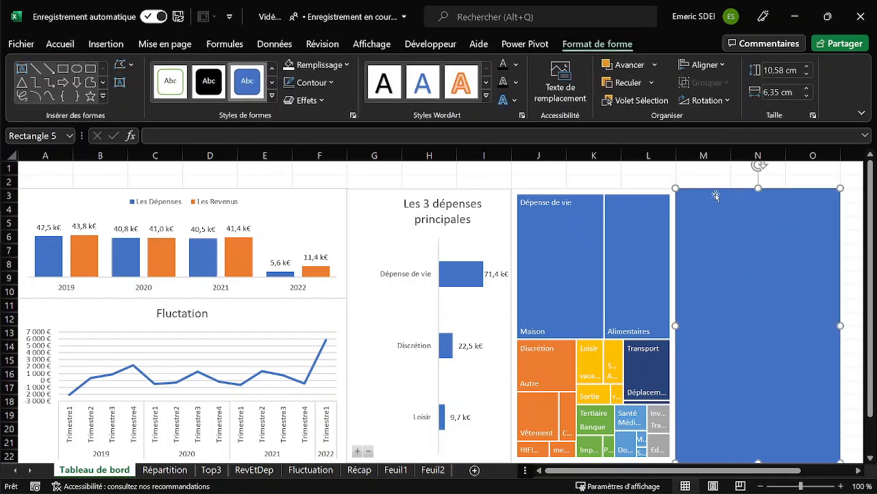
{"action": "left_click", "coordinate": [99, 47]}
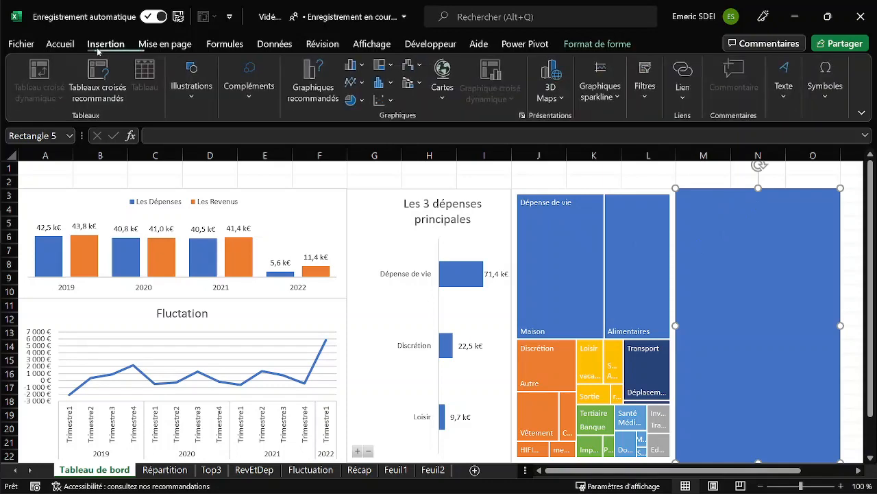
{"action": "left_click", "coordinate": [193, 93]}
{"action": "left_click", "coordinate": [250, 147]}
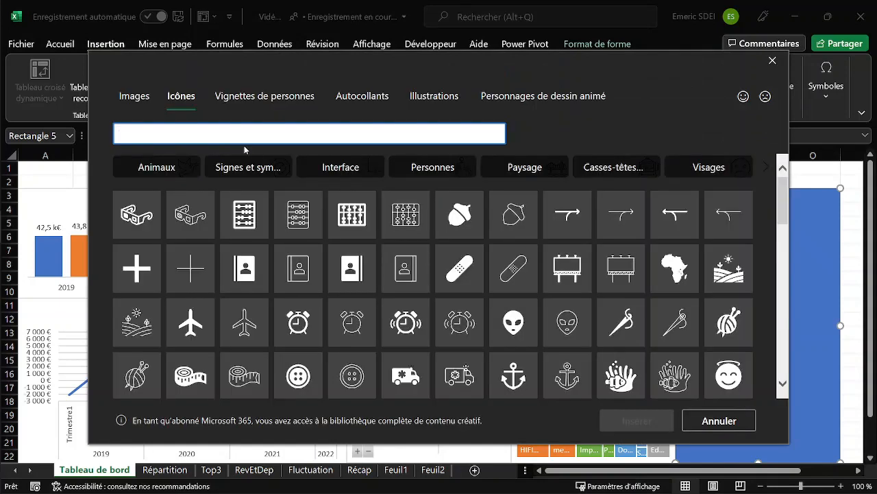
Search the icon library for "salaire" and "reven".
{"action": "type", "text": "salaire"}
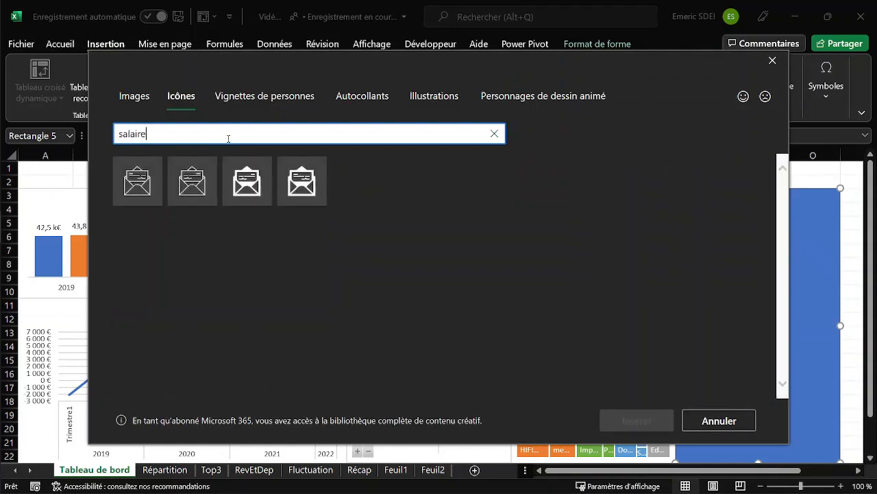
{"action": "key", "text": "BackSpace"}
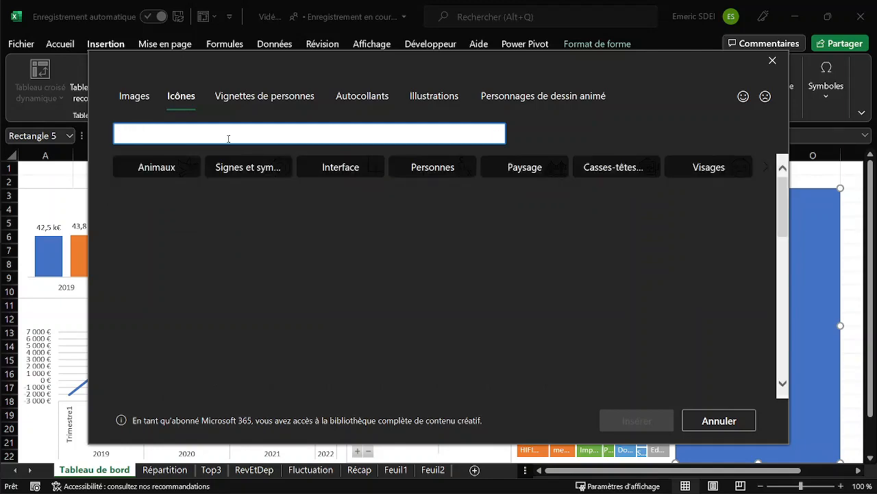
{"action": "type", "text": "reven"}
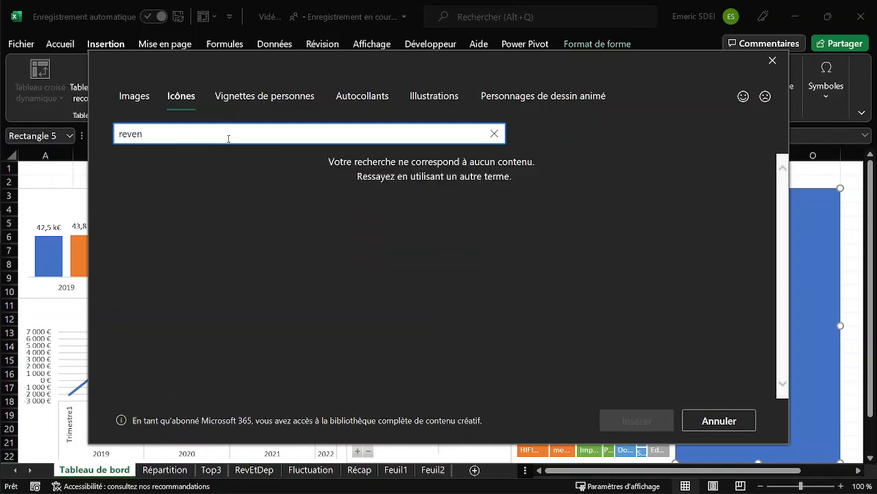
{"action": "key", "text": "BackSpace"}
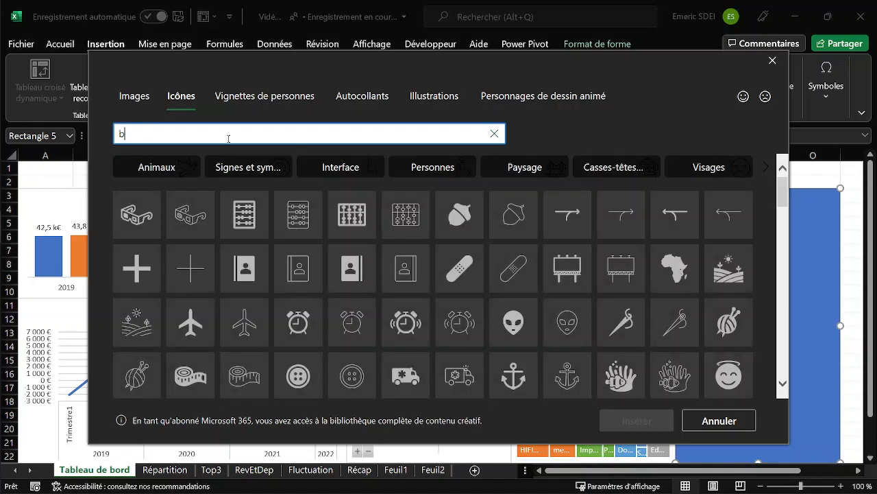
Search the icons for "bourse" and keep only the outlined banknotes with motion lines on their left selected.
{"action": "type", "text": "bourse"}
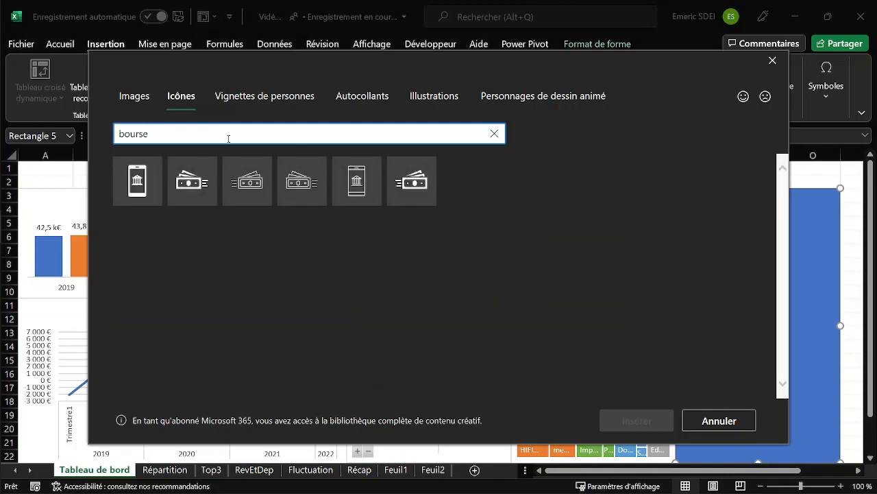
{"action": "left_click", "coordinate": [415, 185]}
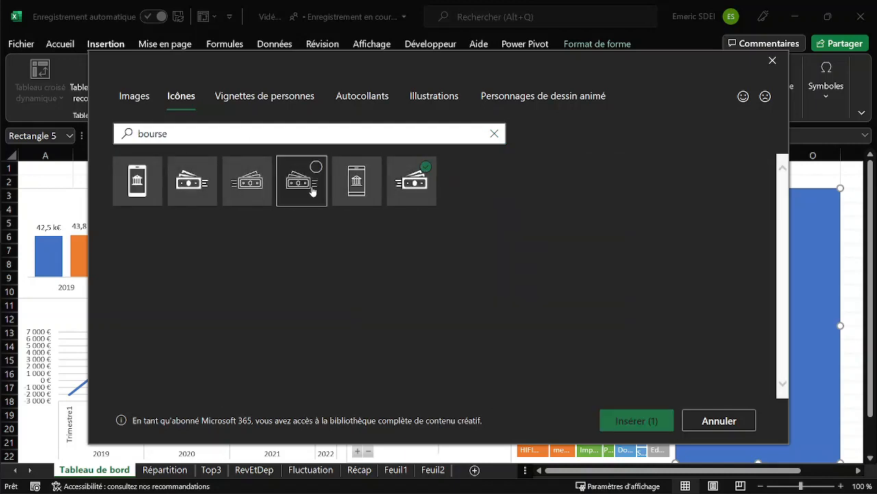
{"action": "left_click", "coordinate": [255, 185]}
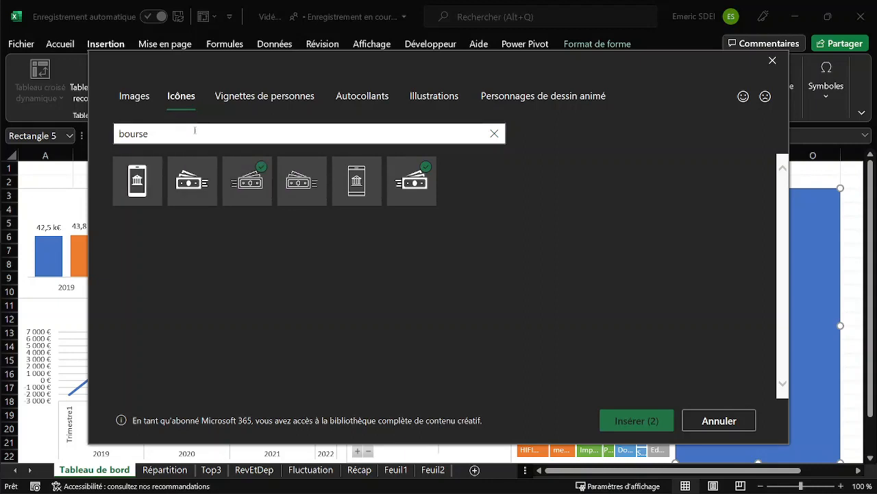
{"action": "left_click", "coordinate": [426, 167]}
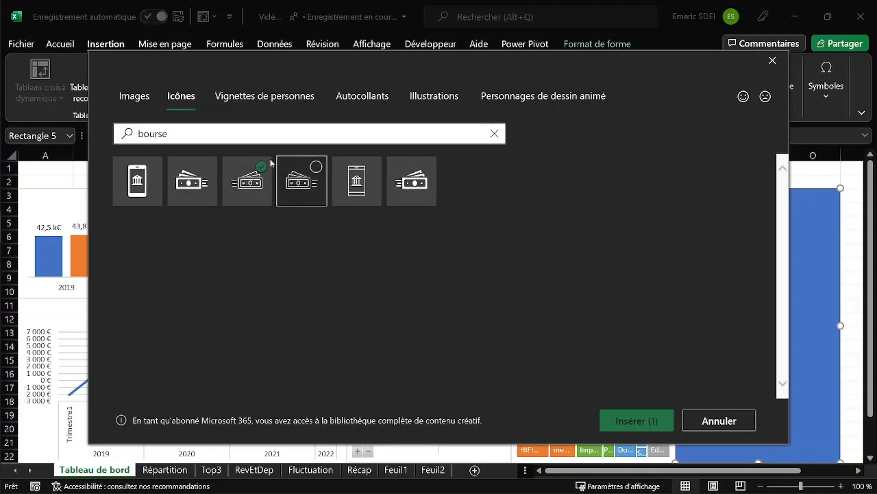
Search the icons for "maison" and add the outlined house with a chimney to the selection.
{"action": "left_click_drag", "start_coordinate": [204, 135], "coordinate": [113, 132]}
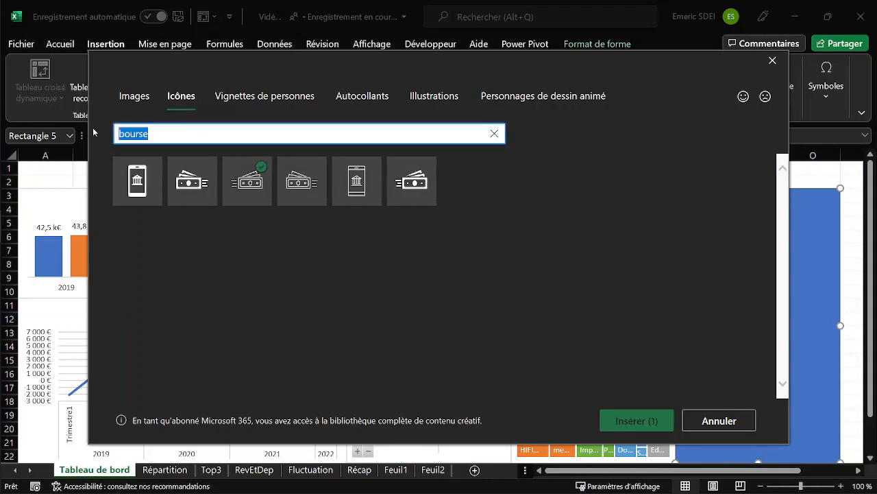
{"action": "type", "text": "maison"}
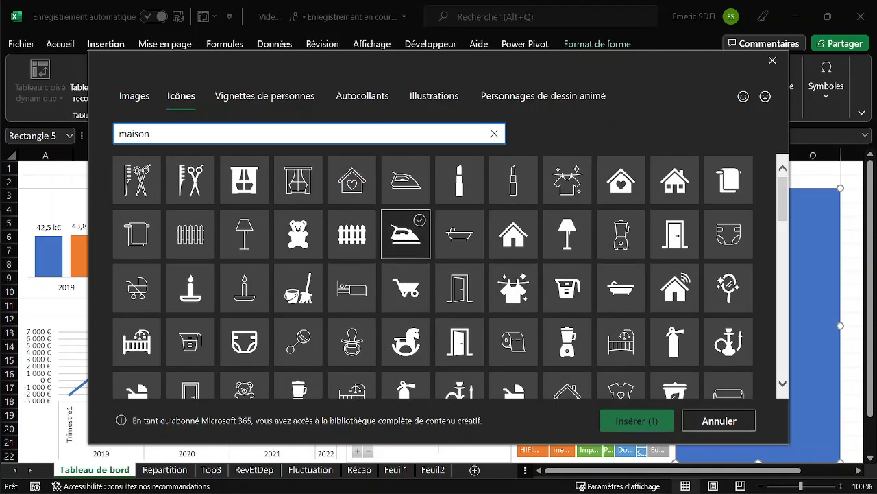
{"action": "scroll", "coordinate": [406, 206], "scroll_direction": "down", "scroll_amount": 2}
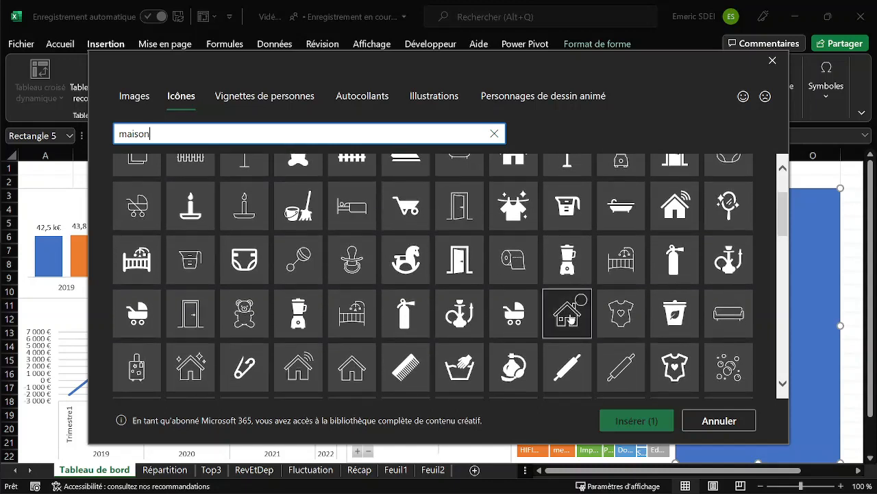
{"action": "left_click", "coordinate": [578, 317]}
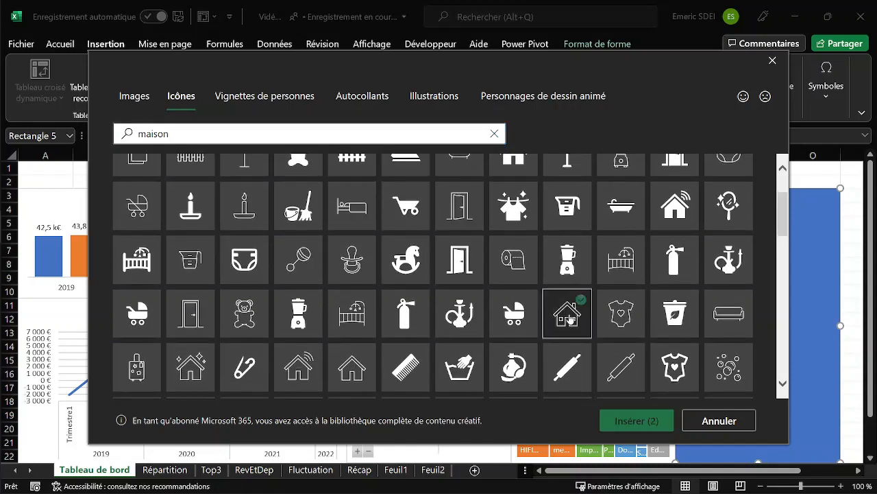
Search the icons for "santé" and add the outlined heart with a pulse line to the selection.
{"action": "left_click", "coordinate": [180, 135]}
{"action": "type", "text": "santé"}
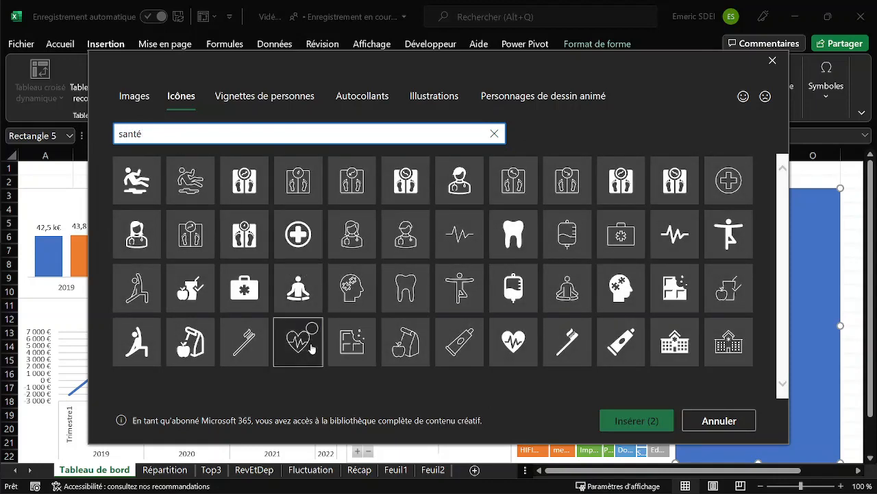
{"action": "left_click", "coordinate": [302, 345]}
Search the icons for "argent", add the outlined piggy bank to the selection and insert the four chosen icons.
{"action": "left_click", "coordinate": [172, 135]}
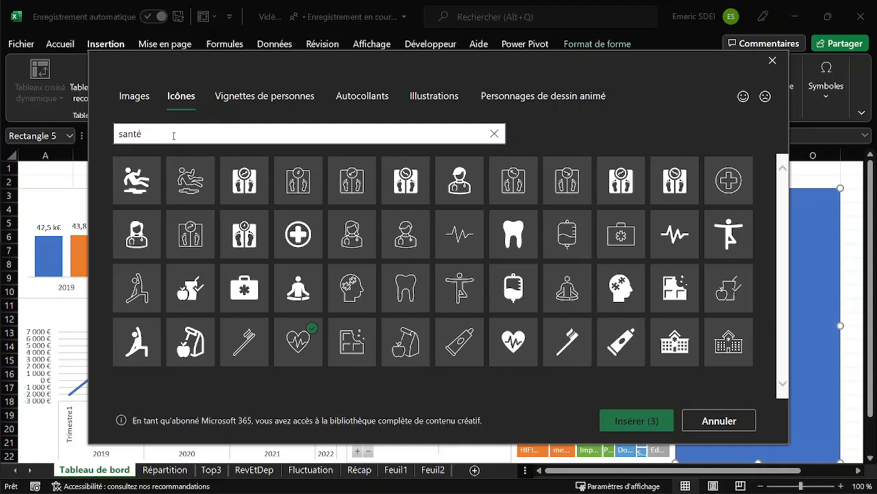
{"action": "left_click_drag", "start_coordinate": [172, 136], "coordinate": [115, 133]}
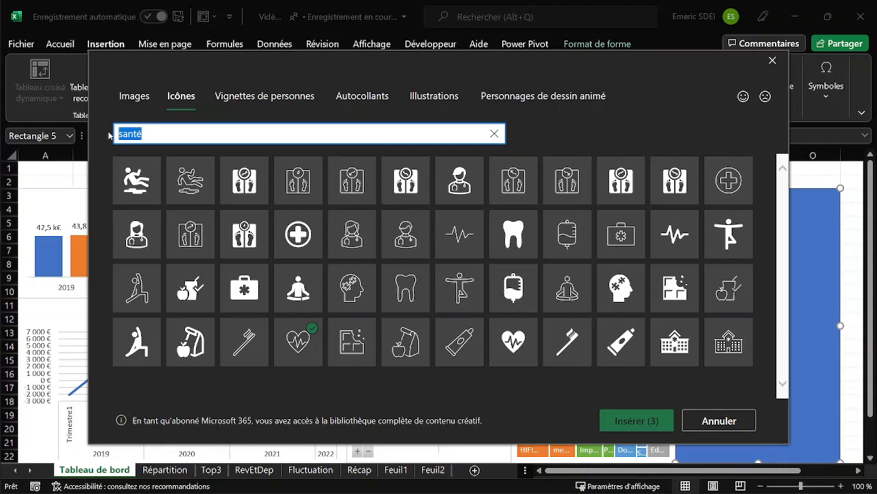
{"action": "type", "text": "epar"}
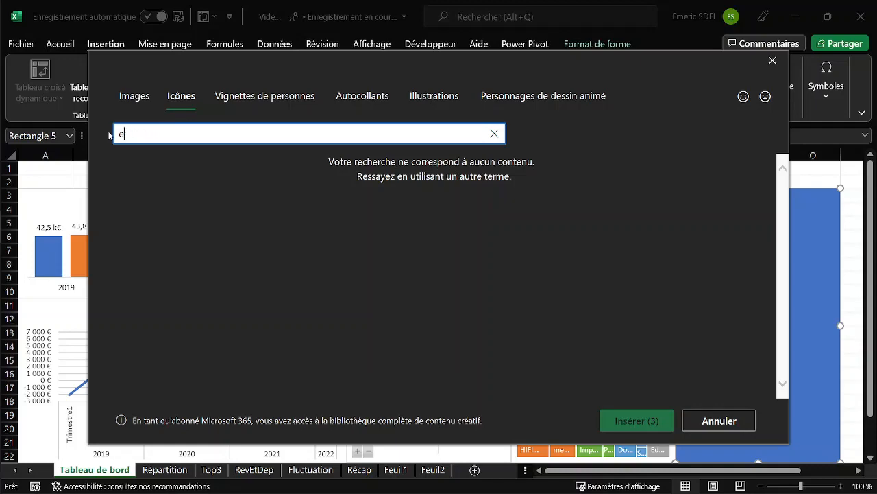
{"action": "key", "text": "BackSpace"}
{"action": "type", "text": "ar"}
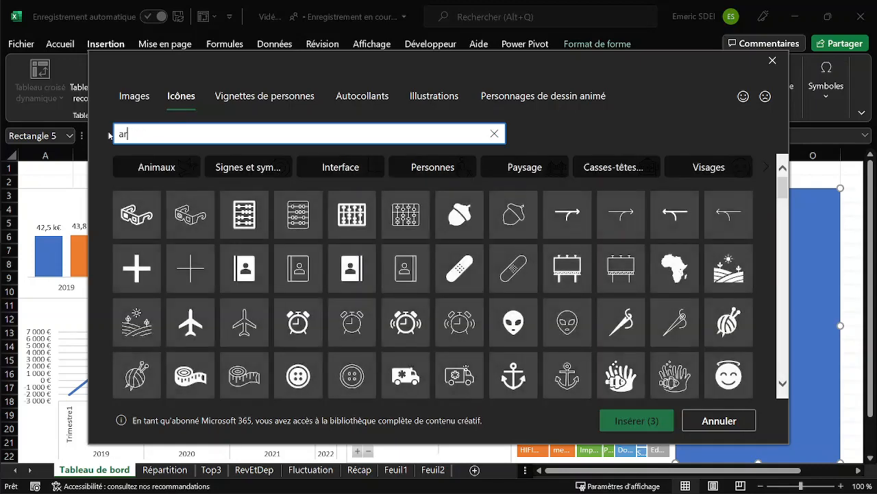
{"action": "type", "text": "gent"}
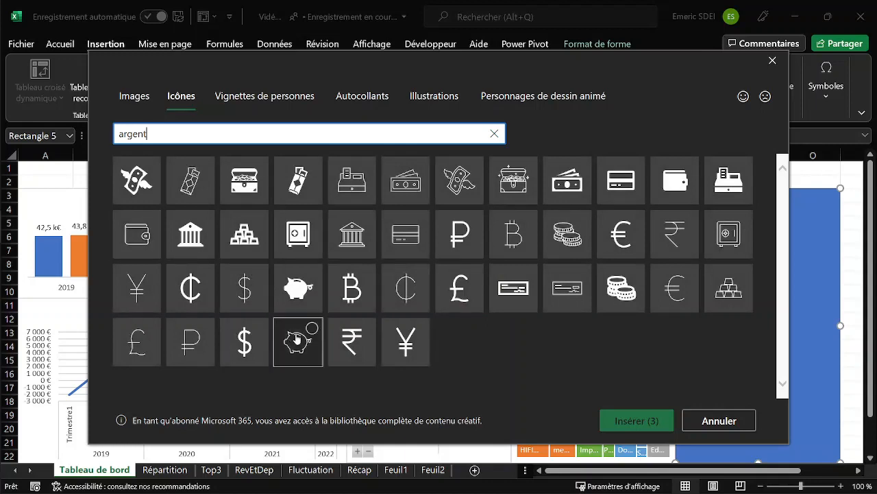
{"action": "left_click", "coordinate": [297, 339]}
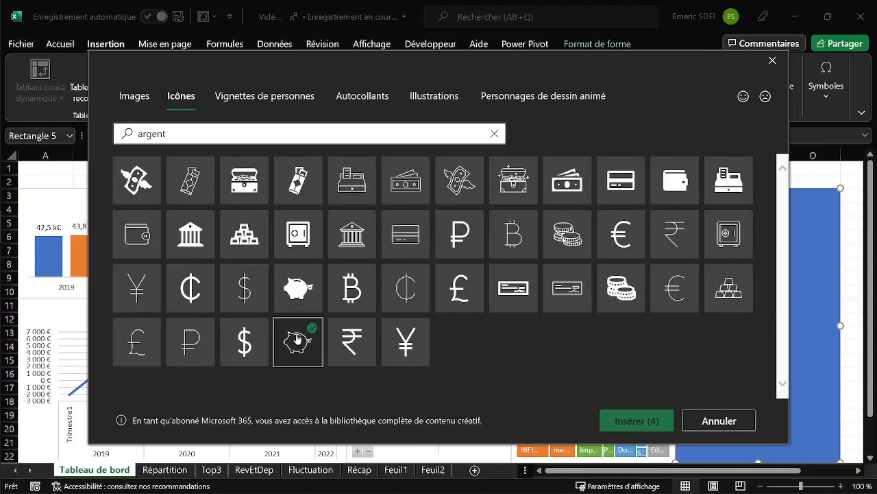
{"action": "left_click", "coordinate": [645, 421]}
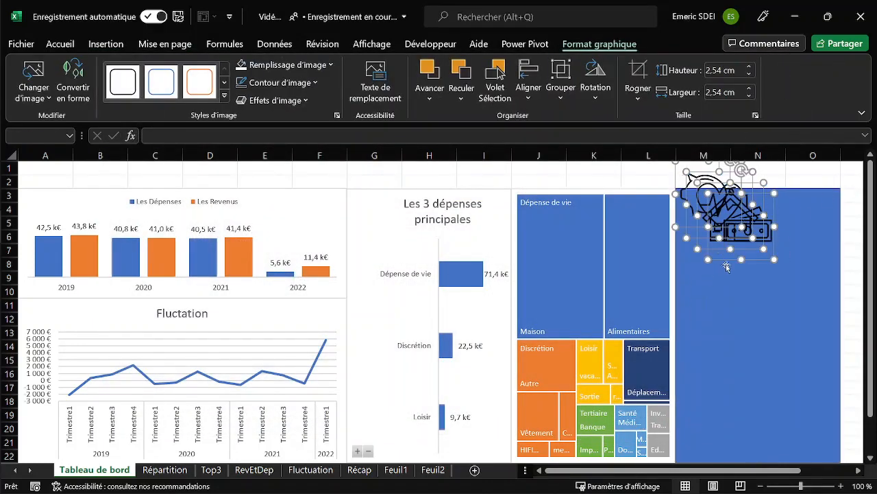
Move the four inserted icons inside the top of the blue panel and shrink them together to about 1.57 cm high.
{"action": "left_click_drag", "start_coordinate": [679, 177], "coordinate": [688, 210]}
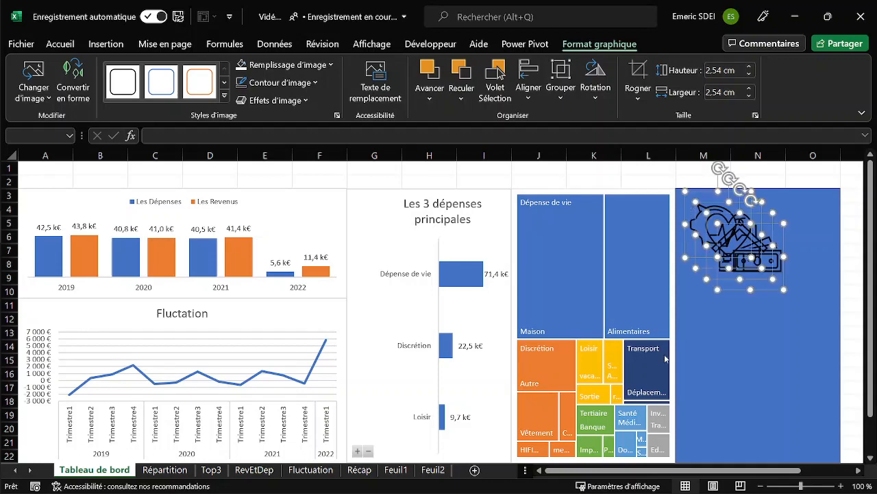
{"action": "left_click_drag", "start_coordinate": [708, 472], "coordinate": [747, 472]}
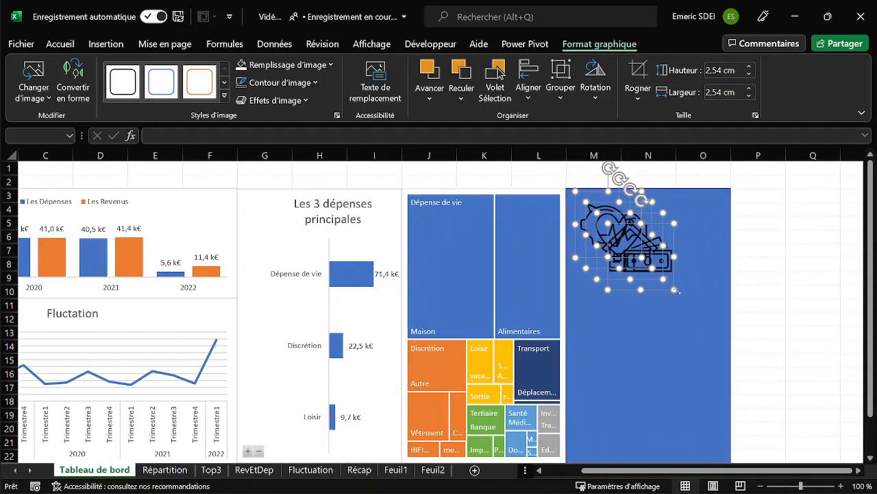
{"action": "left_click_drag", "start_coordinate": [675, 290], "coordinate": [649, 266]}
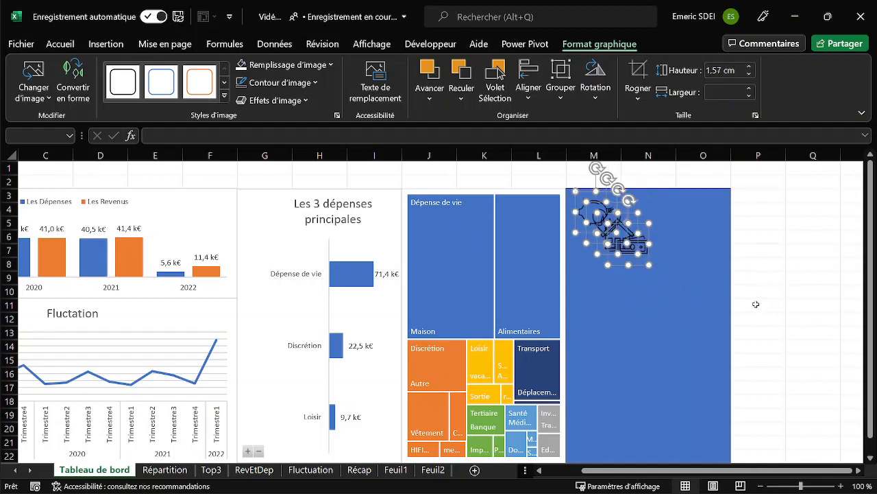
{"action": "left_click", "coordinate": [748, 274]}
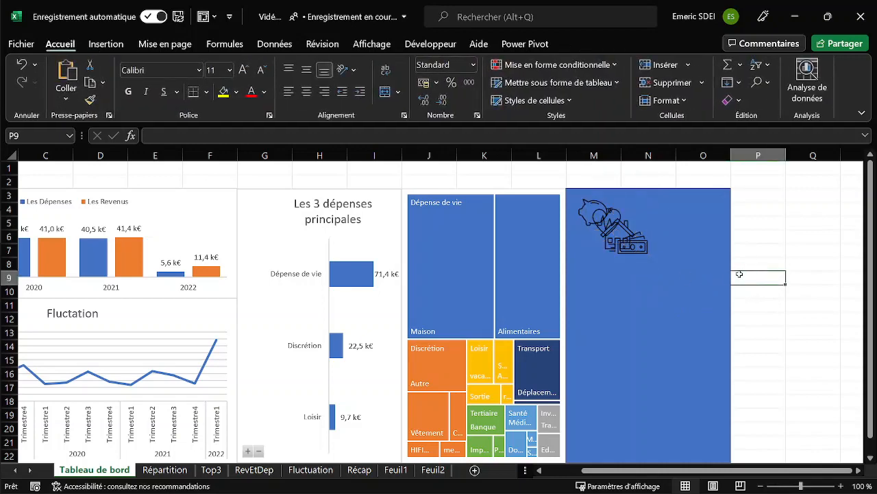
Separate the banknotes and house icons from the stack, placing the house near the middle of the blue panel.
{"action": "left_click", "coordinate": [639, 259]}
{"action": "left_click_drag", "start_coordinate": [639, 259], "coordinate": [632, 354]}
{"action": "left_click", "coordinate": [625, 250]}
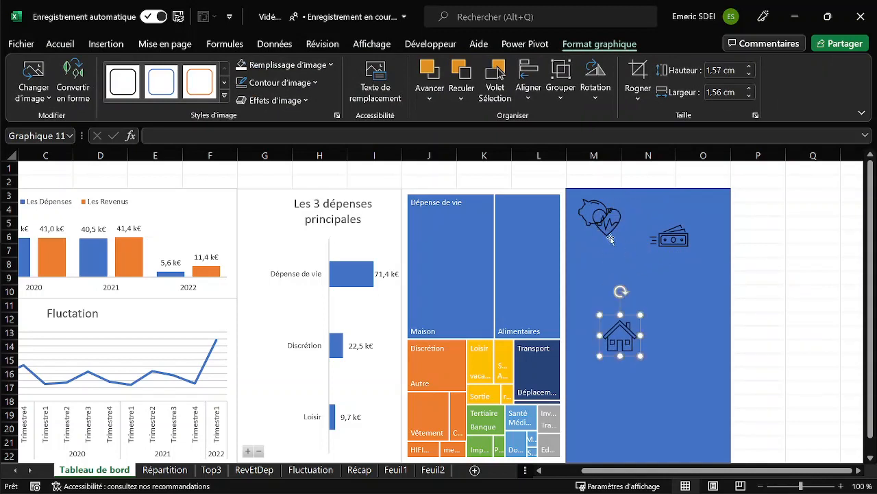
{"action": "left_click", "coordinate": [611, 239]}
{"action": "left_click_drag", "start_coordinate": [615, 245], "coordinate": [665, 362]}
{"action": "key", "text": "ctrl+z"}
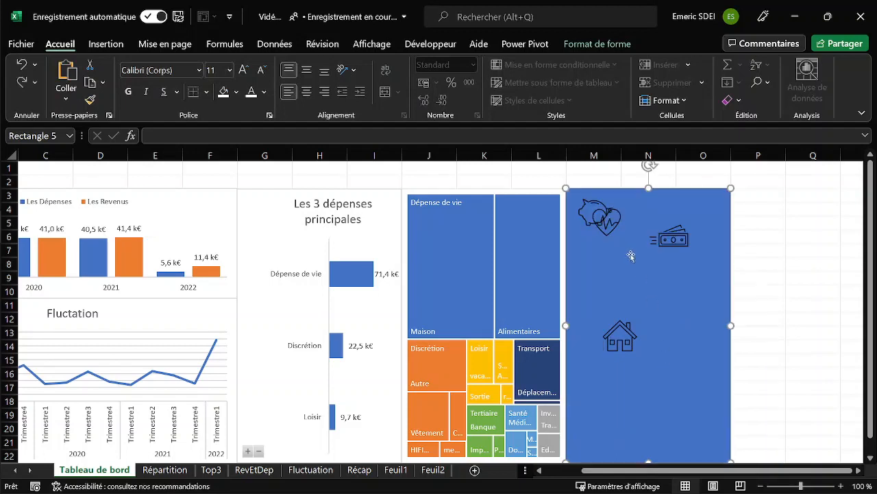
{"action": "left_click", "coordinate": [606, 234]}
{"action": "left_click_drag", "start_coordinate": [619, 247], "coordinate": [625, 268]}
{"action": "key", "text": "ctrl+z"}
Move the heart icon below the house and the piggy bank above the house along the panel's left edge.
{"action": "left_click", "coordinate": [608, 233]}
{"action": "left_click_drag", "start_coordinate": [618, 249], "coordinate": [632, 405]}
{"action": "left_click", "coordinate": [606, 232]}
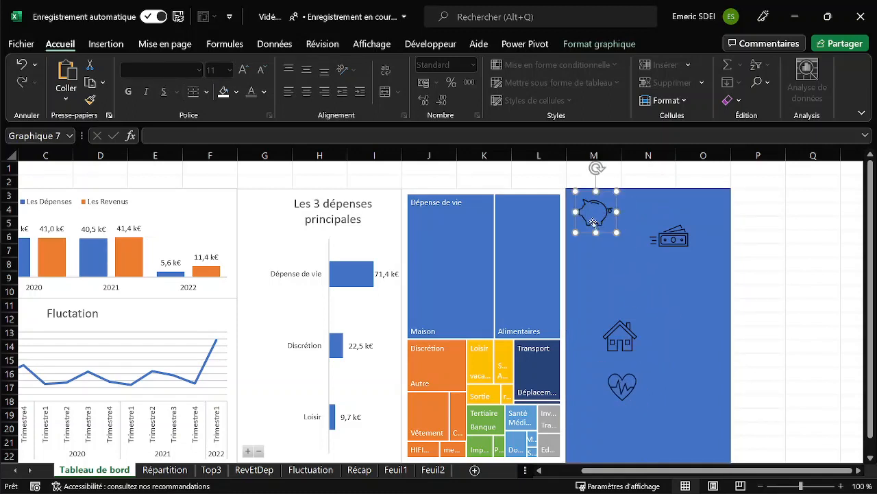
{"action": "left_click_drag", "start_coordinate": [607, 234], "coordinate": [607, 300]}
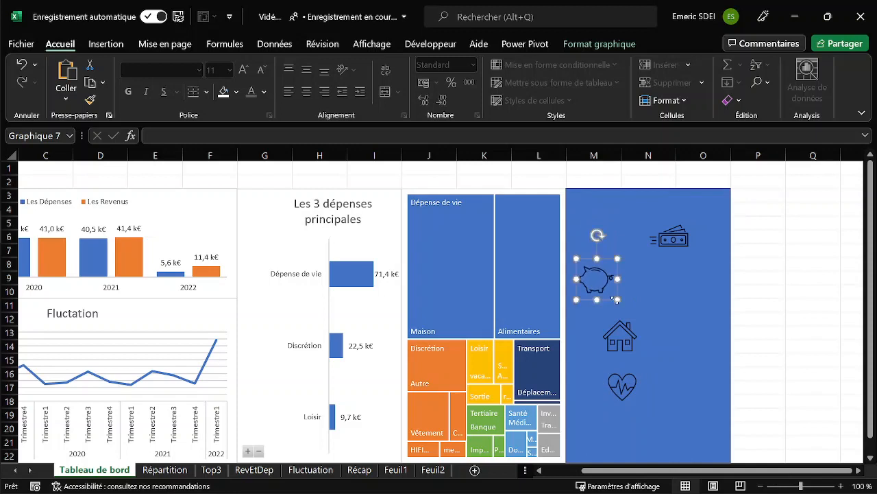
Place the banknotes icon directly above the piggy bank and the heart icon in the blue panel's lower-left corner.
{"action": "left_click", "coordinate": [673, 238]}
{"action": "left_click_drag", "start_coordinate": [671, 240], "coordinate": [599, 250]}
{"action": "left_click", "coordinate": [629, 405]}
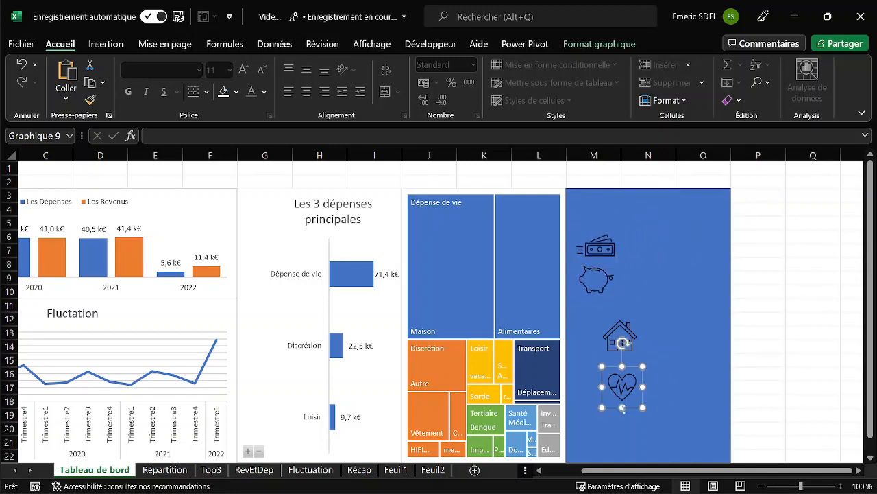
{"action": "mouse_move", "coordinate": [637, 404]}
{"action": "left_mouse_down"}
{"action": "mouse_move", "coordinate": [627, 413]}
{"action": "mouse_move", "coordinate": [638, 405]}
{"action": "left_mouse_up"}
{"action": "left_click", "coordinate": [624, 393]}
{"action": "left_click_drag", "start_coordinate": [631, 370], "coordinate": [595, 426]}
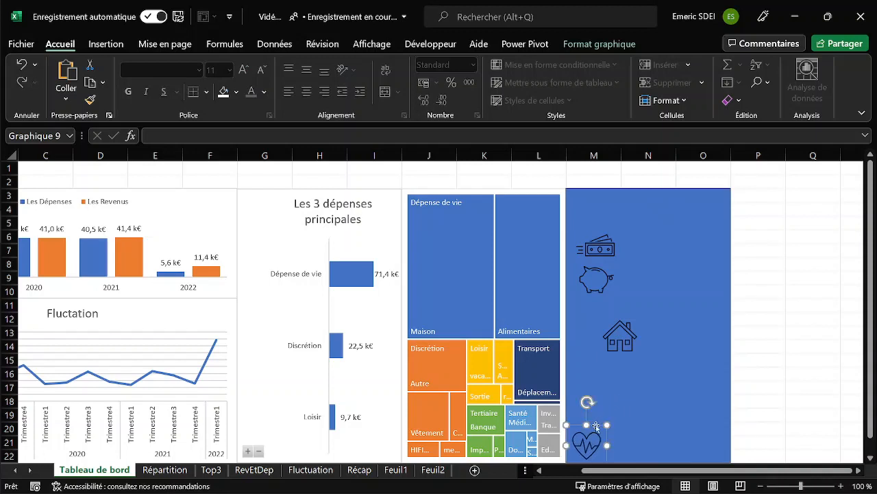
Add the title "Suivi des dépenses et revenus" as text inside the blue panel.
{"action": "left_click", "coordinate": [619, 340]}
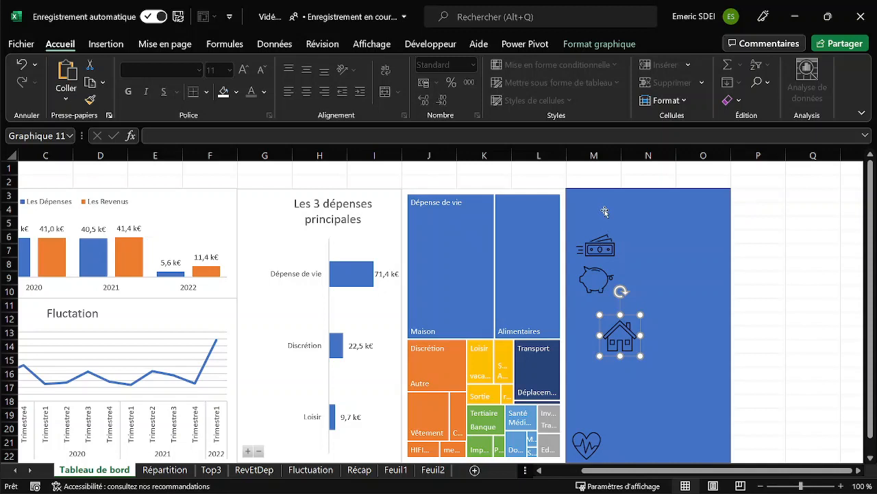
{"action": "left_click_drag", "start_coordinate": [712, 471], "coordinate": [661, 470]}
{"action": "left_click", "coordinate": [701, 206]}
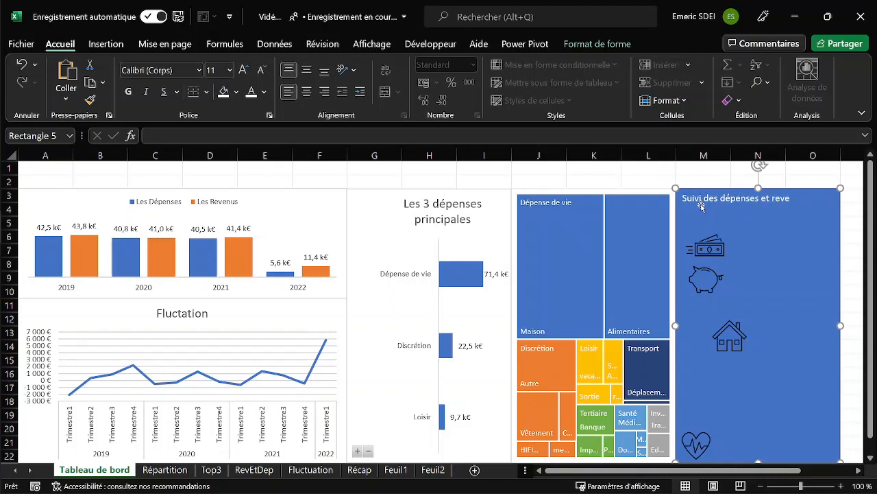
Centre the panel title horizontally, keep it aligned to the top of the shape, and enlarge its font to 18.
{"action": "triple_click", "coordinate": [700, 206]}
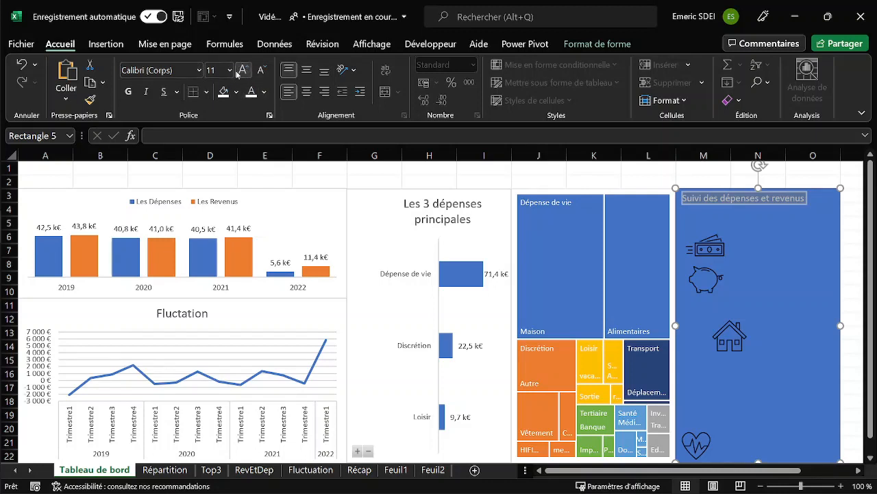
{"action": "left_click", "coordinate": [243, 70]}
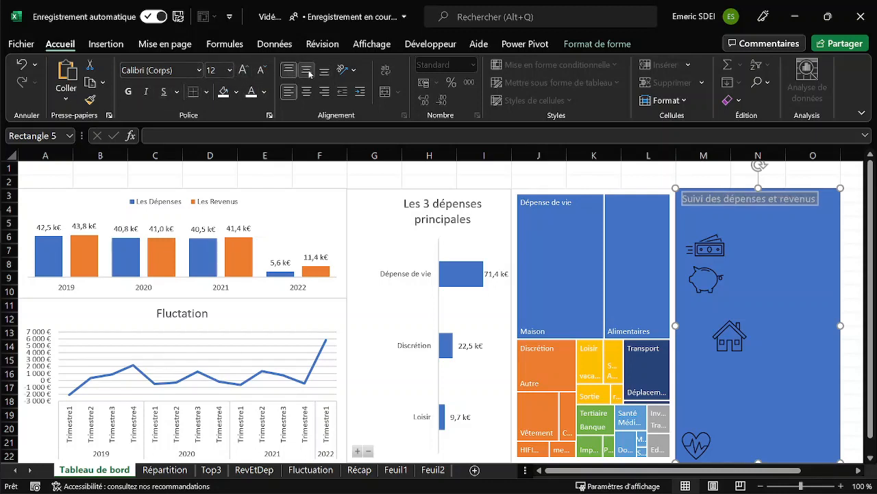
{"action": "left_click", "coordinate": [306, 71]}
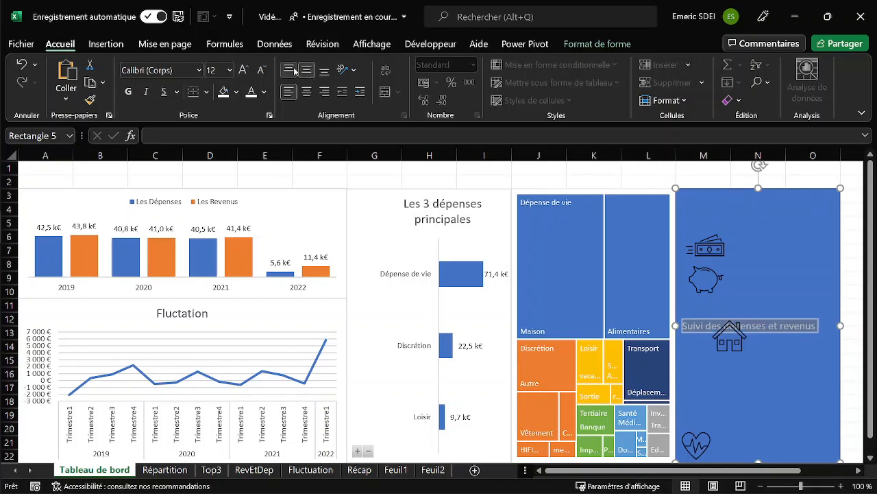
{"action": "left_click", "coordinate": [288, 70]}
{"action": "left_click", "coordinate": [307, 92]}
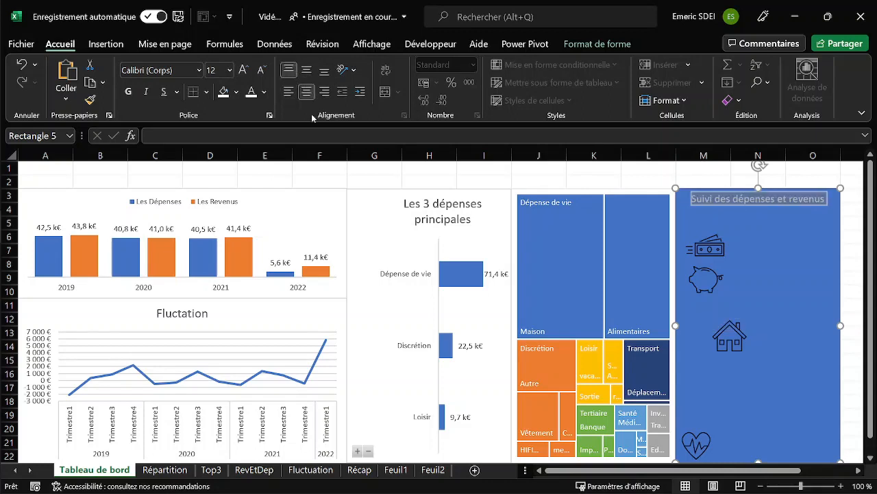
{"action": "left_click", "coordinate": [245, 71]}
{"action": "left_click", "coordinate": [245, 71]}
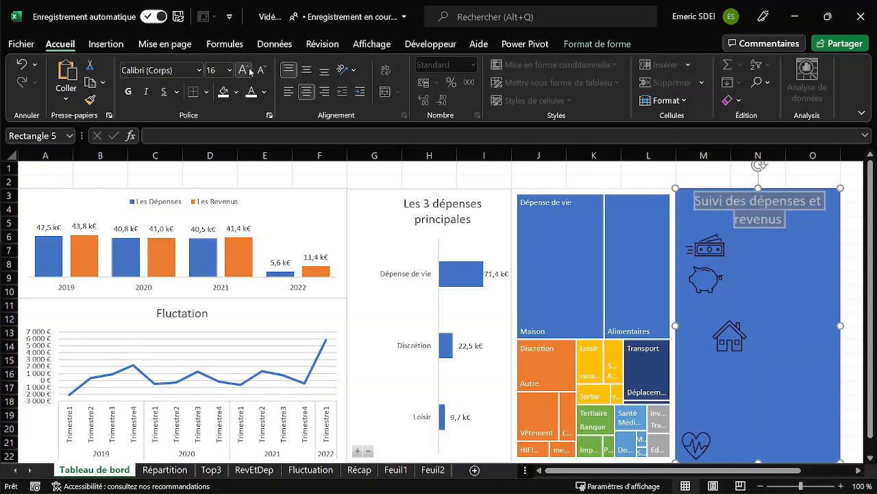
{"action": "left_click", "coordinate": [244, 70]}
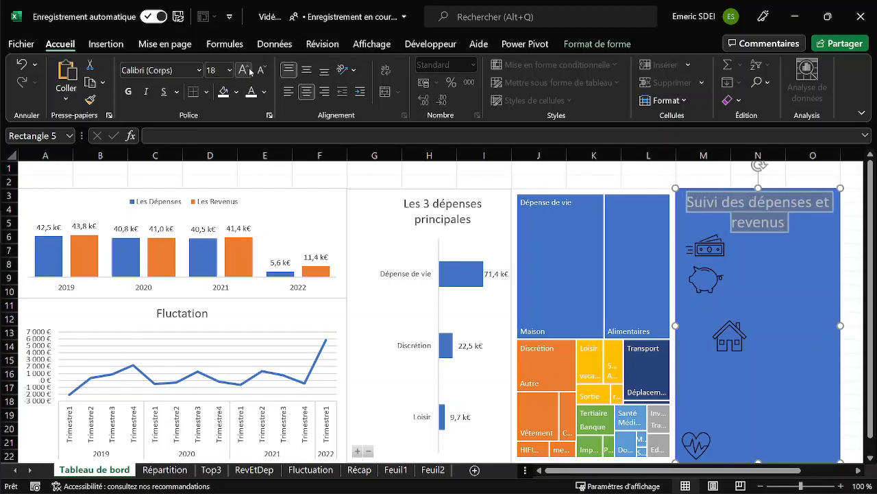
Move the house, piggy bank and banknotes icons down in the blue panel, keeping the banknotes just below the title.
{"action": "left_click", "coordinate": [733, 330]}
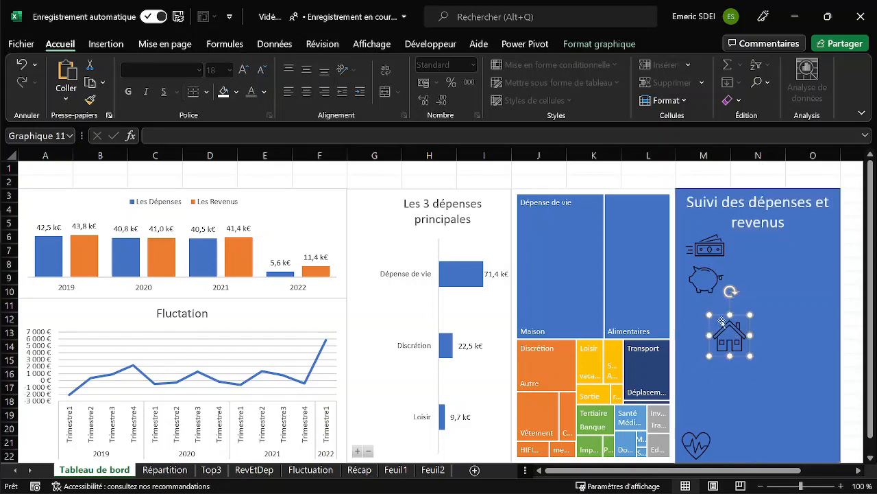
{"action": "left_click_drag", "start_coordinate": [722, 317], "coordinate": [706, 349]}
{"action": "left_click", "coordinate": [700, 295]}
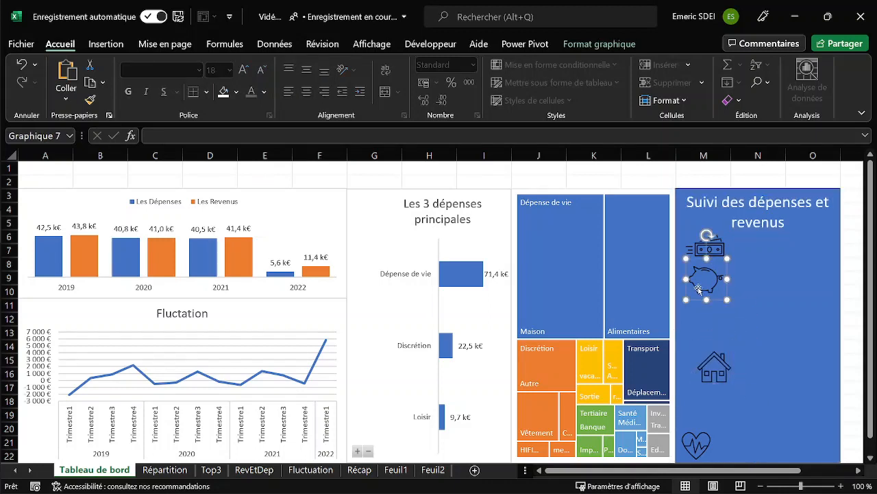
{"action": "left_click_drag", "start_coordinate": [701, 300], "coordinate": [702, 323]}
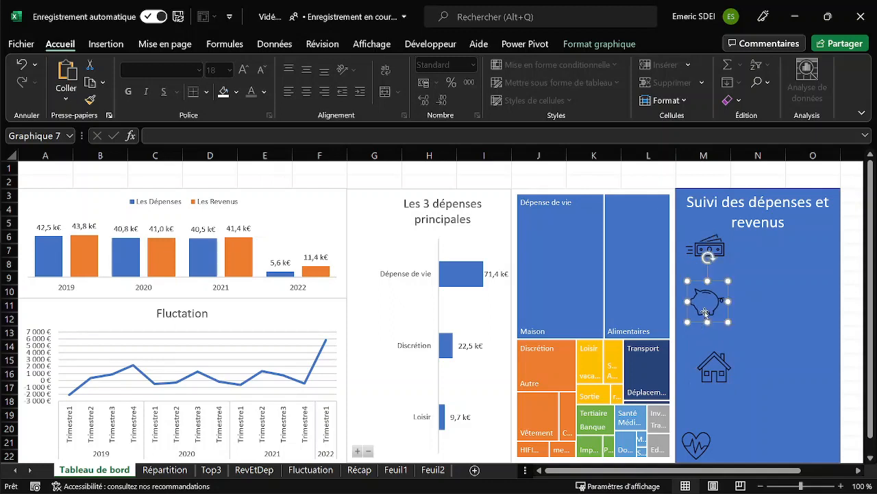
{"action": "left_click", "coordinate": [710, 238]}
{"action": "left_click_drag", "start_coordinate": [697, 227], "coordinate": [692, 240]}
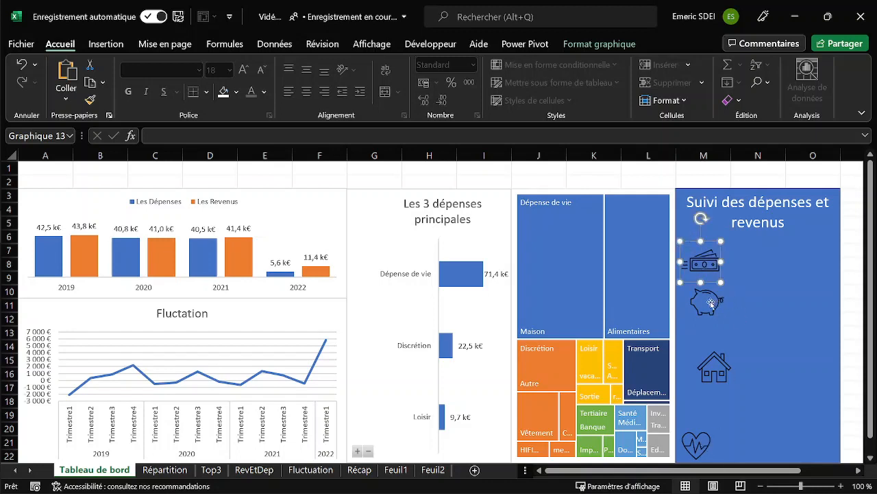
Align the banknotes, piggy bank, house and heart icons to the left and distribute them vertically in the panel.
{"action": "left_click", "coordinate": [704, 310], "text": "shift"}
{"action": "left_click", "coordinate": [720, 378], "text": "shift"}
{"action": "left_click", "coordinate": [701, 444], "text": "shift"}
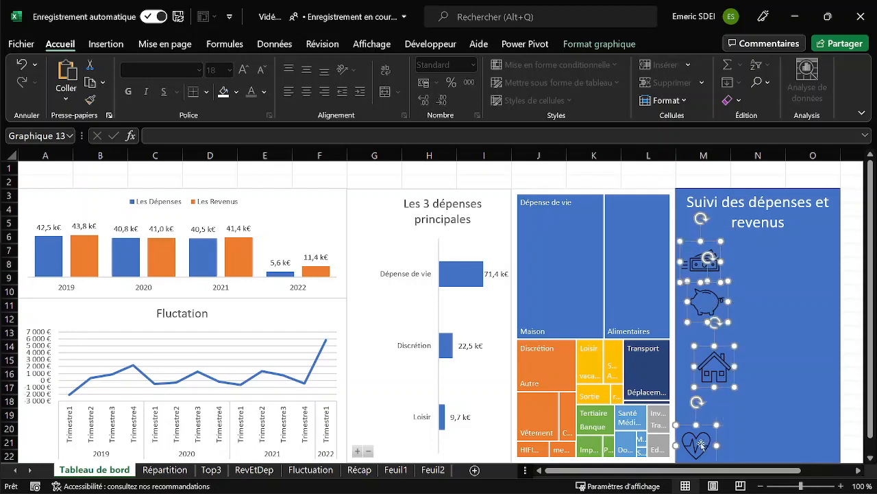
{"action": "left_click", "coordinate": [607, 43]}
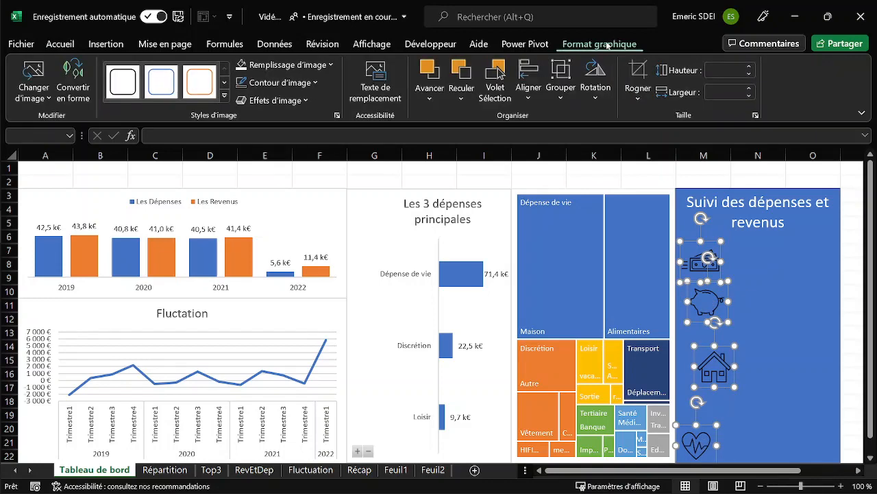
{"action": "left_click", "coordinate": [531, 100]}
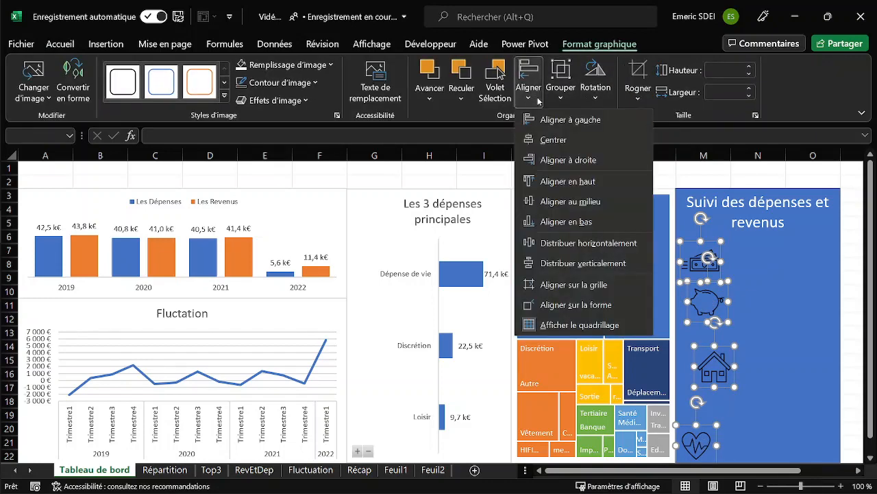
{"action": "left_click", "coordinate": [557, 120]}
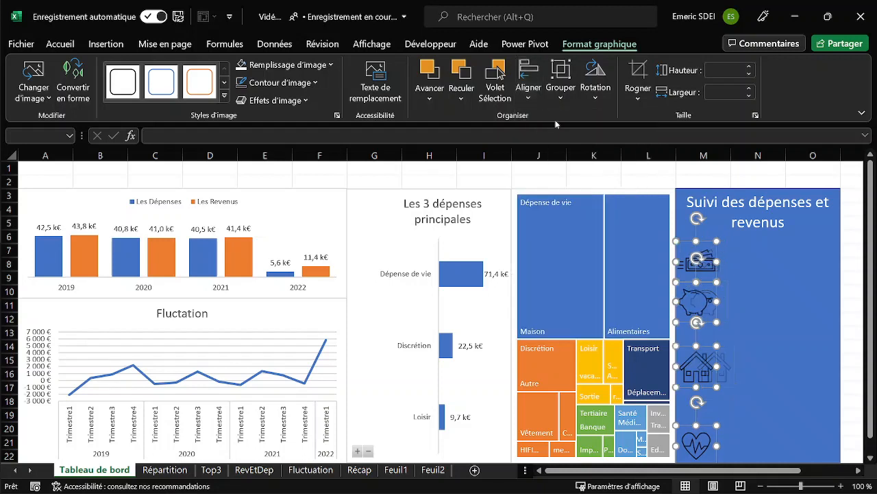
{"action": "left_click", "coordinate": [532, 94]}
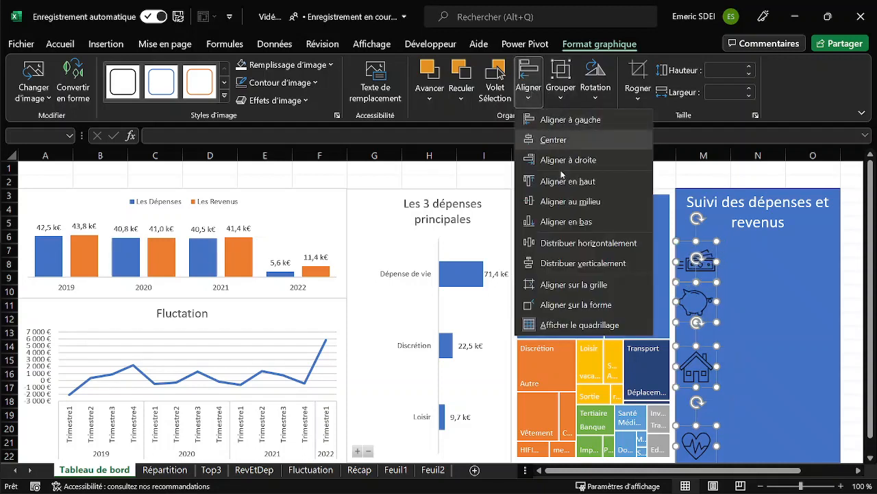
{"action": "left_click", "coordinate": [561, 264]}
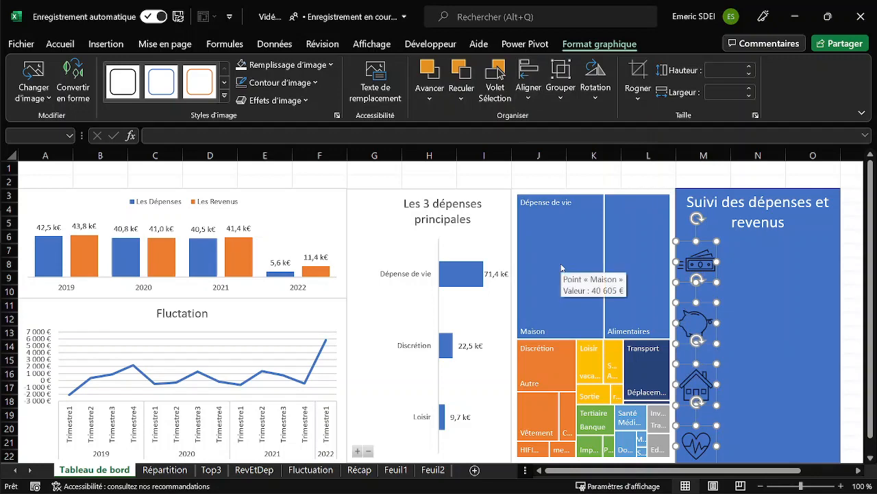
{"action": "left_click", "coordinate": [634, 169]}
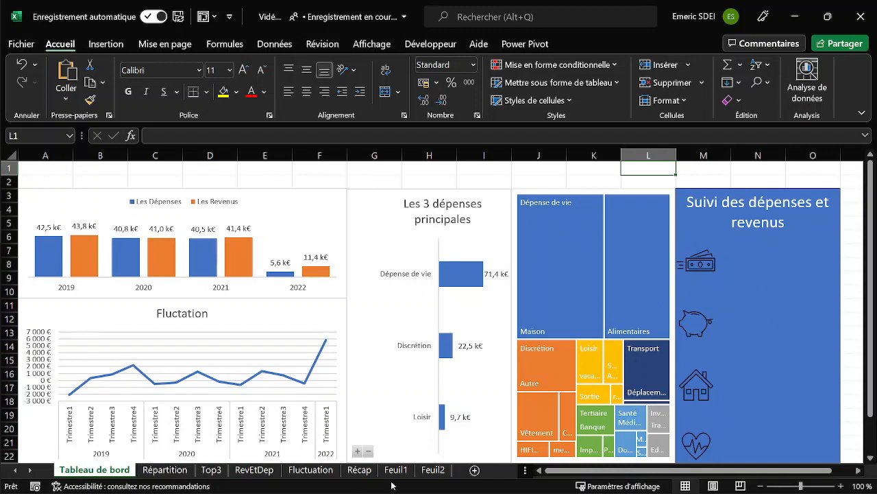
Open the Récap sheet containing the shape linked to the credit total.
{"action": "left_click", "coordinate": [361, 472]}
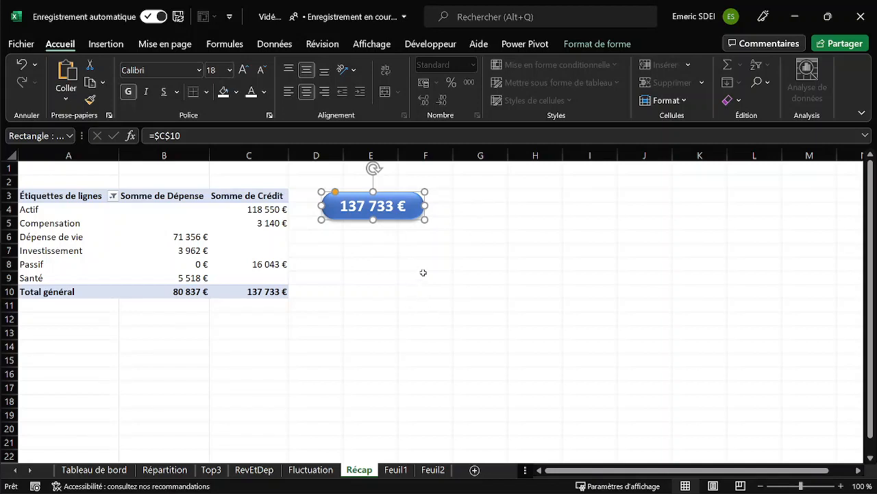
Duplicate the credit total shape on the Récap sheet four times and cut the last copy.
{"action": "key", "text": "ctrl+d"}
{"action": "key", "text": "ctrl+d"}
{"action": "key", "text": "ctrl+d"}
{"action": "key", "text": "ctrl+d"}
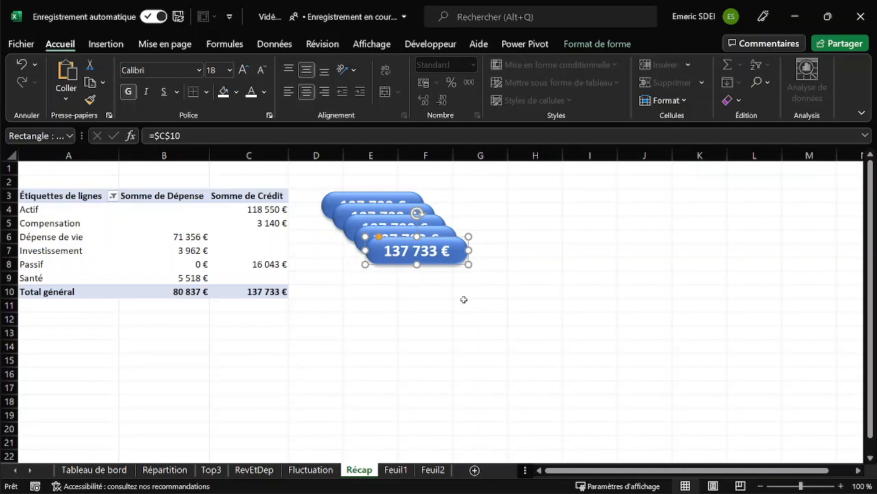
{"action": "key", "text": "ctrl+x"}
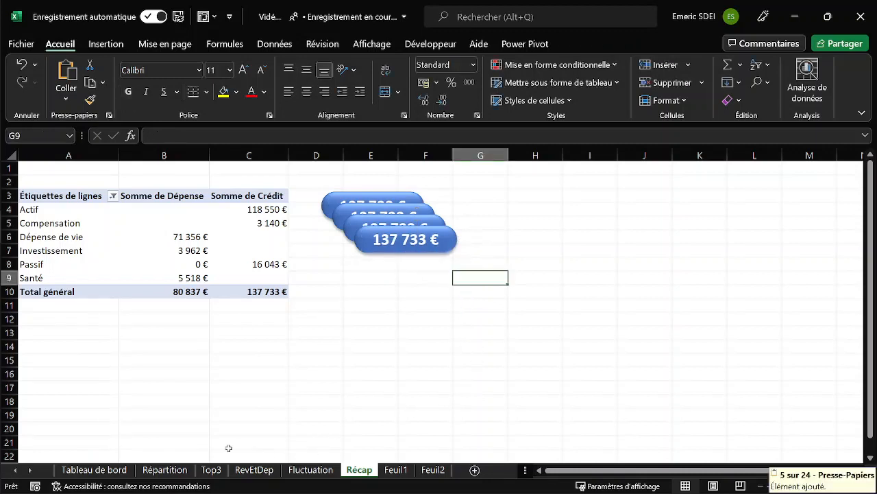
Paste the cut shape on the Tableau de bord sheet and place it beside the banknotes icon in the blue panel.
{"action": "left_click", "coordinate": [94, 470]}
{"action": "left_click", "coordinate": [731, 264]}
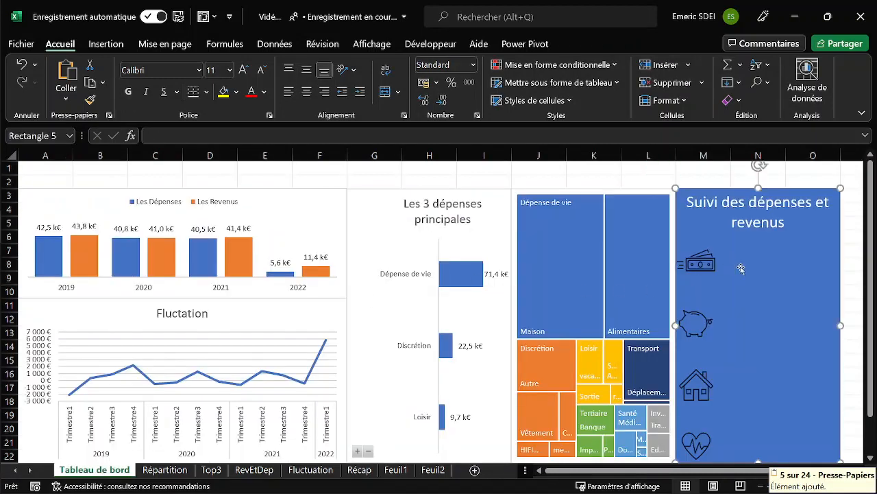
{"action": "key", "text": "ctrl+v"}
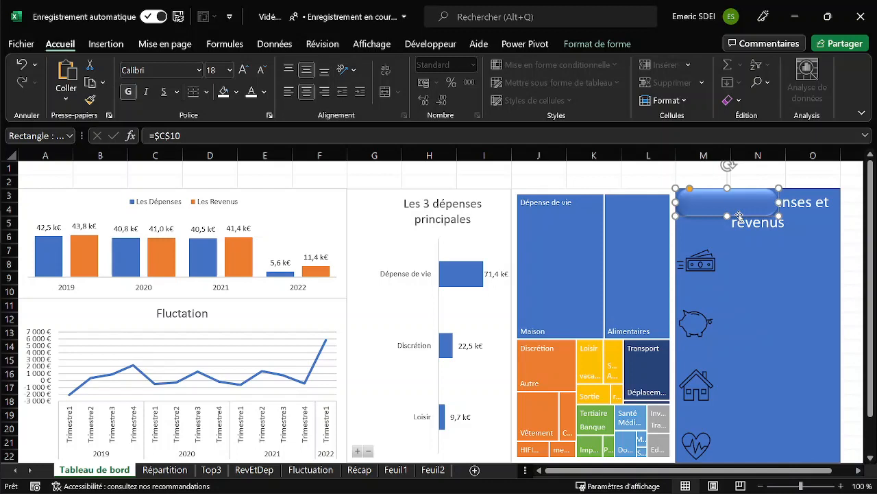
{"action": "left_click_drag", "start_coordinate": [739, 214], "coordinate": [788, 270]}
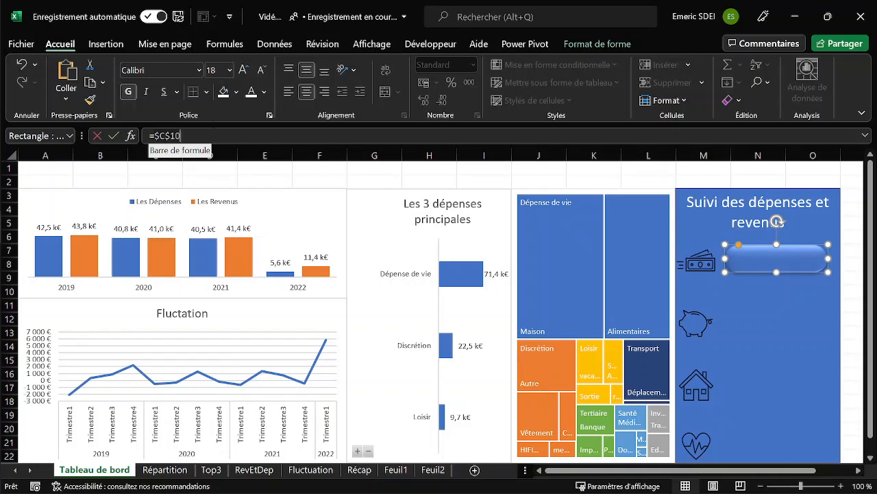
Link the shape beside the banknotes icon to the credit grand total with the formula =Récap!$C$10.
{"action": "left_click", "coordinate": [182, 136]}
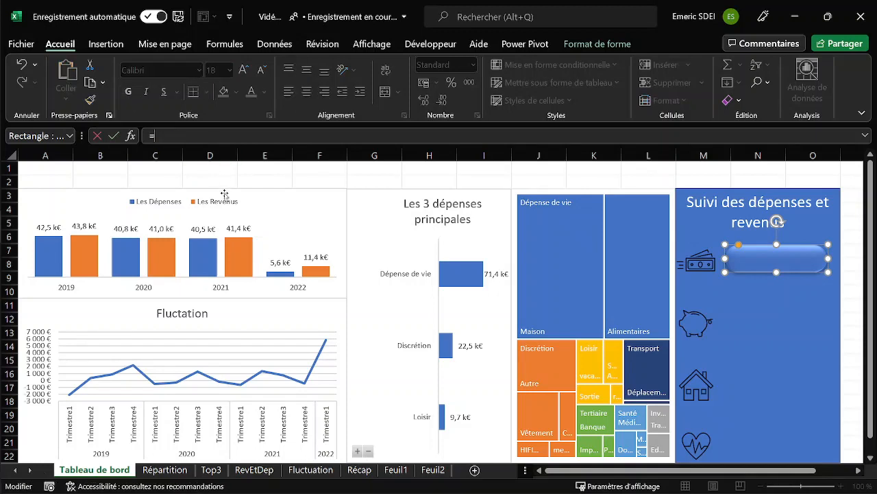
{"action": "left_click", "coordinate": [360, 471]}
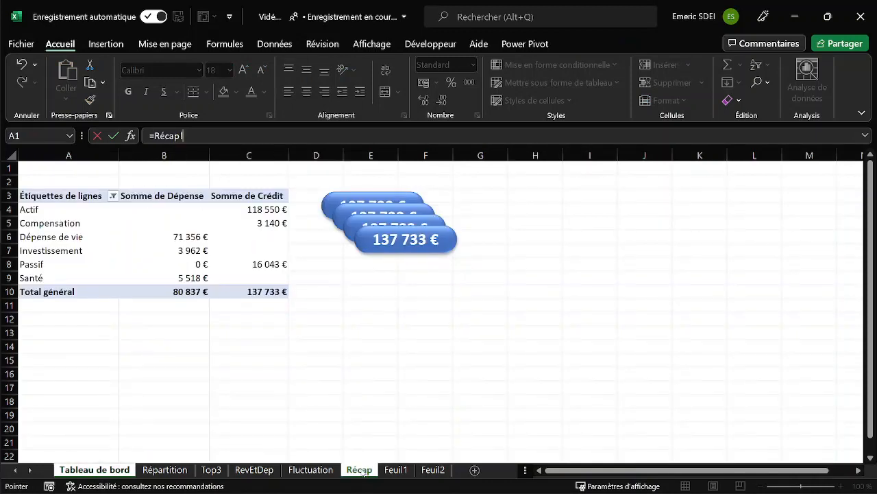
{"action": "left_click", "coordinate": [310, 291]}
{"action": "left_click", "coordinate": [190, 136]}
{"action": "key", "text": "BackSpace"}
{"action": "type", "text": "C10"}
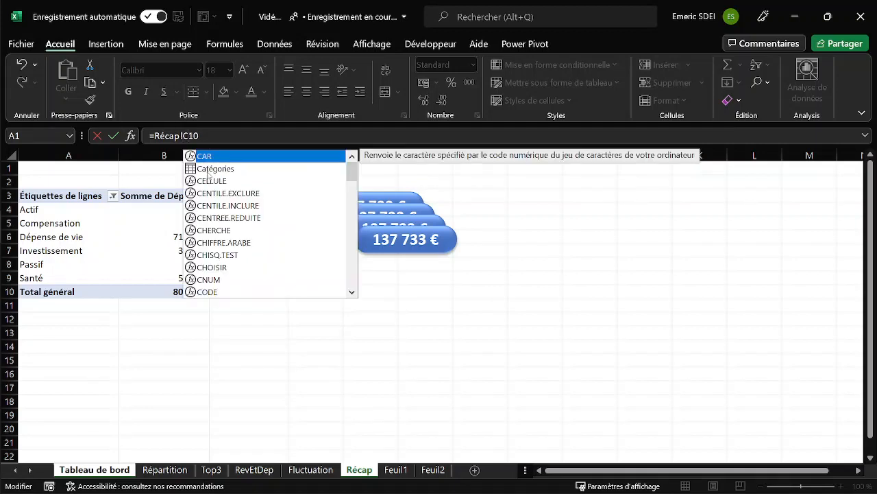
{"action": "key", "text": "F4"}
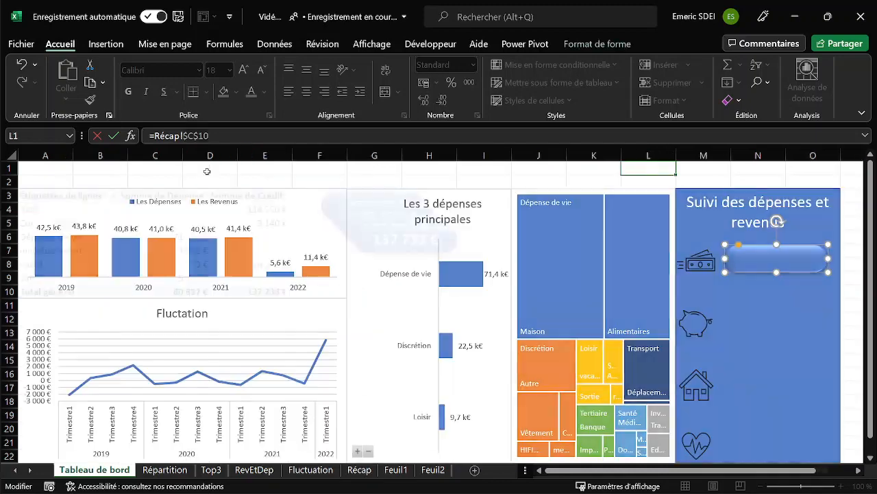
{"action": "key", "text": "Return"}
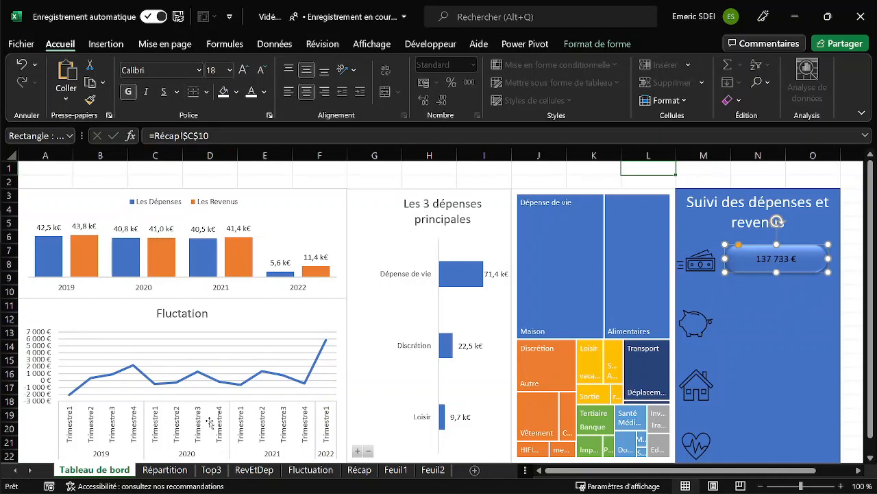
Copy the formatting of a credit total shape on Récap onto the shape beside the banknotes icon.
{"action": "left_click", "coordinate": [359, 470]}
{"action": "left_click", "coordinate": [406, 239]}
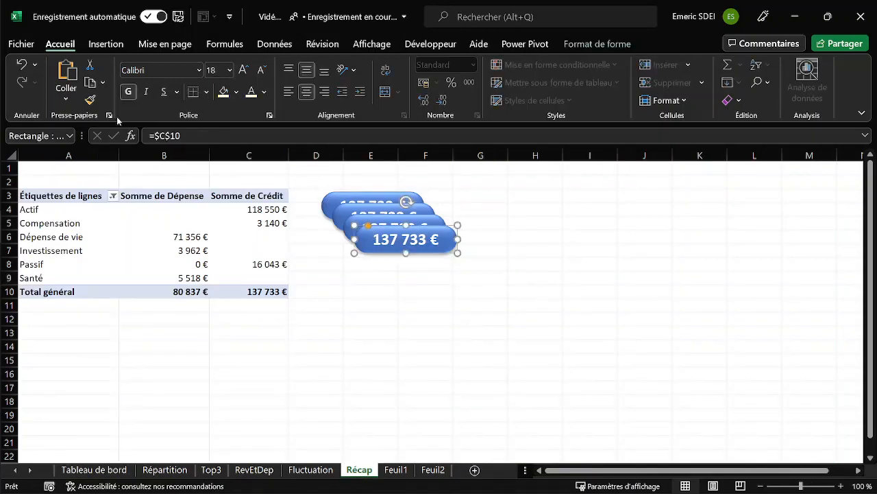
{"action": "left_click", "coordinate": [90, 100]}
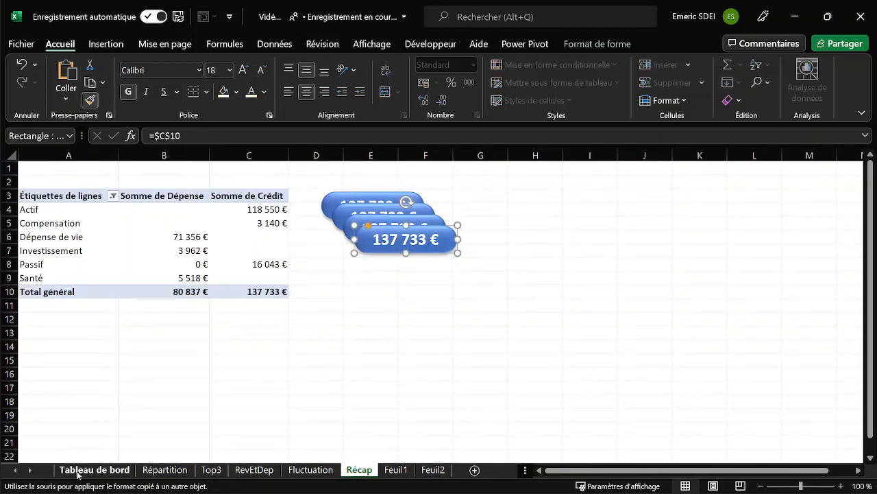
{"action": "left_click", "coordinate": [78, 472]}
{"action": "left_click", "coordinate": [754, 261]}
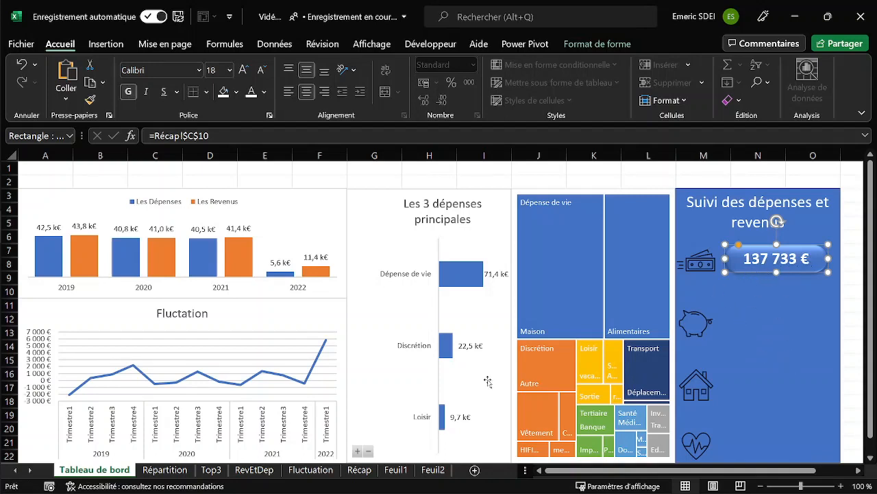
Delete the four leftover credit total shapes from the Récap sheet.
{"action": "left_click", "coordinate": [368, 473]}
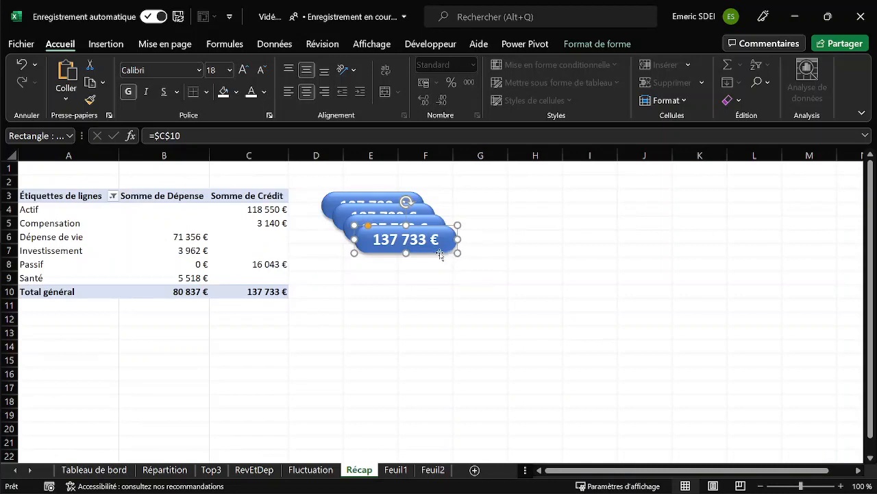
{"action": "key", "text": "Delete"}
{"action": "left_click", "coordinate": [409, 231]}
{"action": "key", "text": "Delete"}
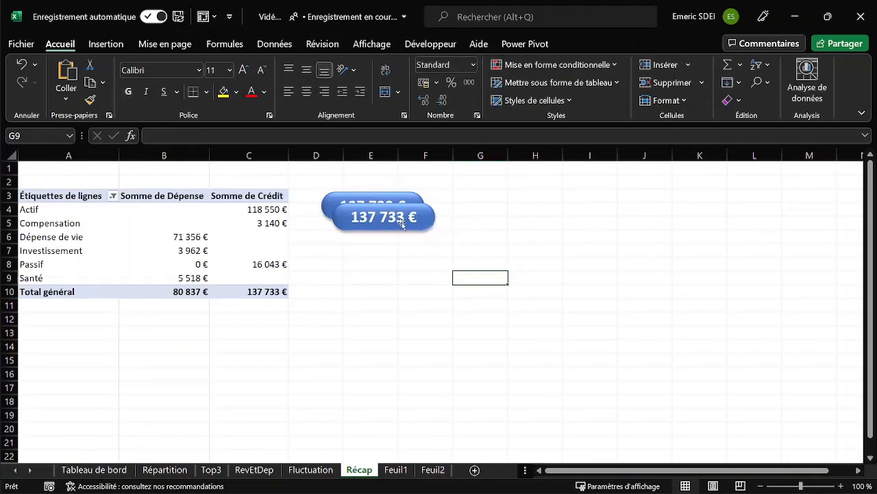
{"action": "left_click", "coordinate": [402, 224]}
{"action": "key", "text": "Delete"}
{"action": "left_click", "coordinate": [391, 217]}
{"action": "key", "text": "Delete"}
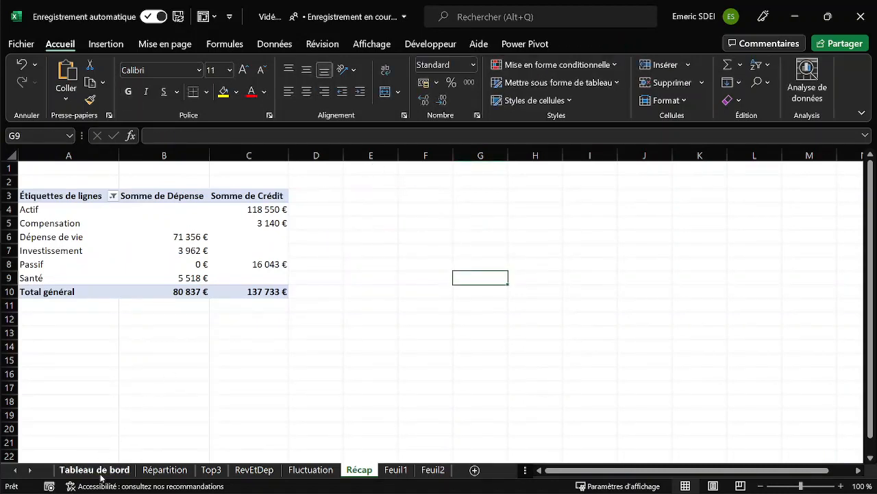
Duplicate the banknotes value shape on Tableau de bord and place the copy beside the piggy bank icon.
{"action": "left_click", "coordinate": [99, 472]}
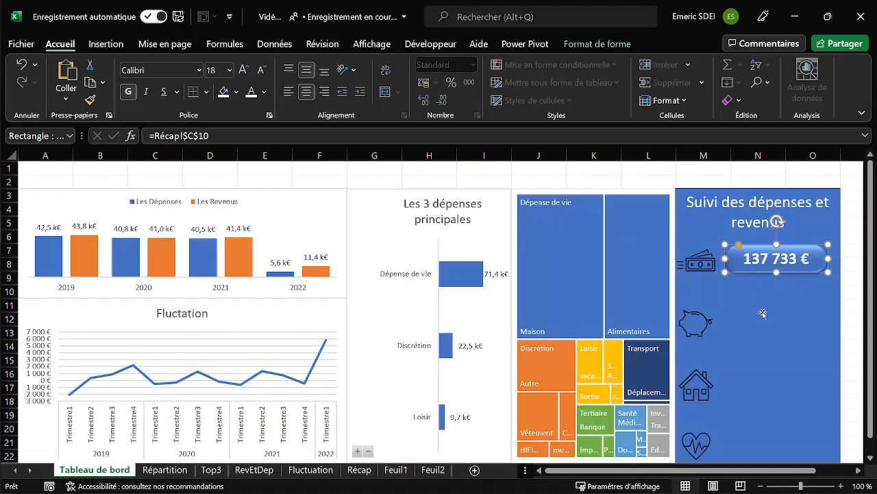
{"action": "key", "text": "ctrl+d"}
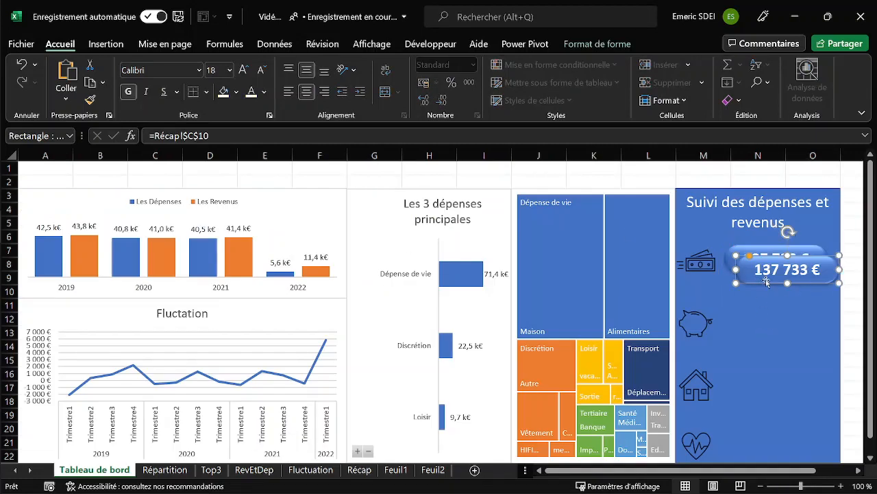
{"action": "left_click_drag", "start_coordinate": [766, 279], "coordinate": [755, 333]}
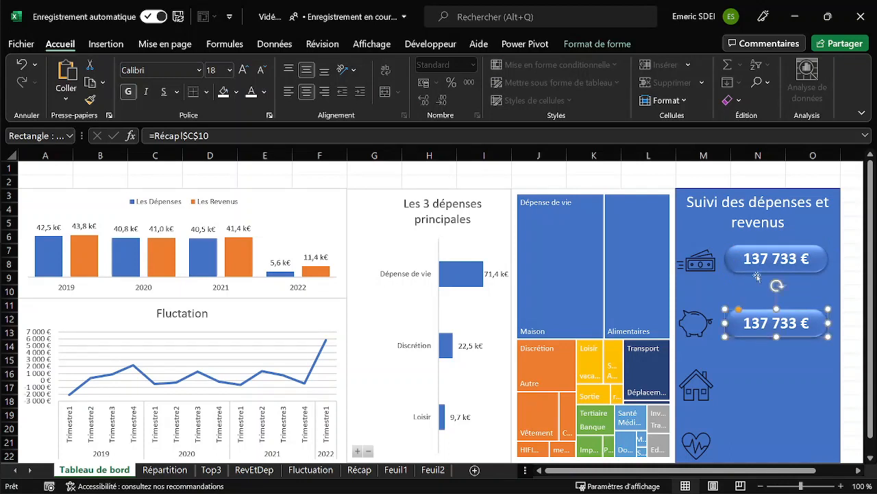
Try to link the shape beside the piggy bank to the Investissement expense in cell B7 of Récap.
{"action": "left_click", "coordinate": [194, 135]}
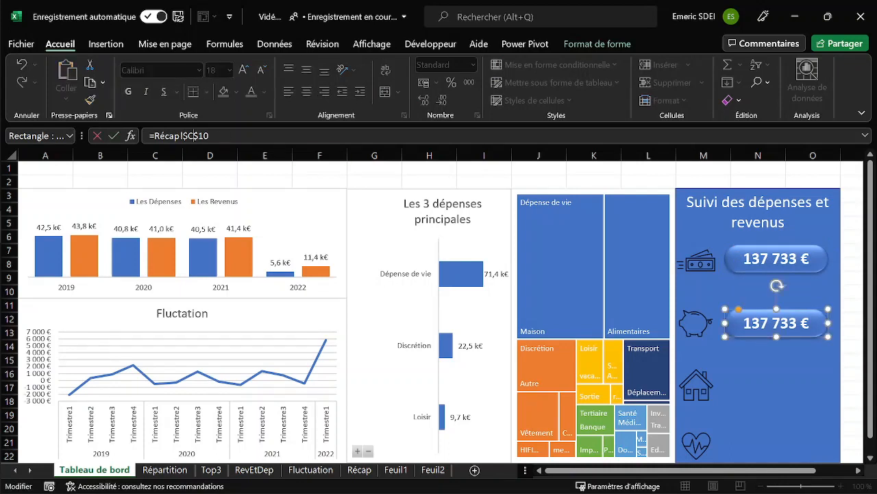
{"action": "key", "text": "BackSpace"}
{"action": "key", "text": "BackSpace"}
{"action": "key", "text": "BackSpace"}
{"action": "key", "text": "BackSpace"}
{"action": "key", "text": "BackSpace"}
{"action": "left_click", "coordinate": [352, 473]}
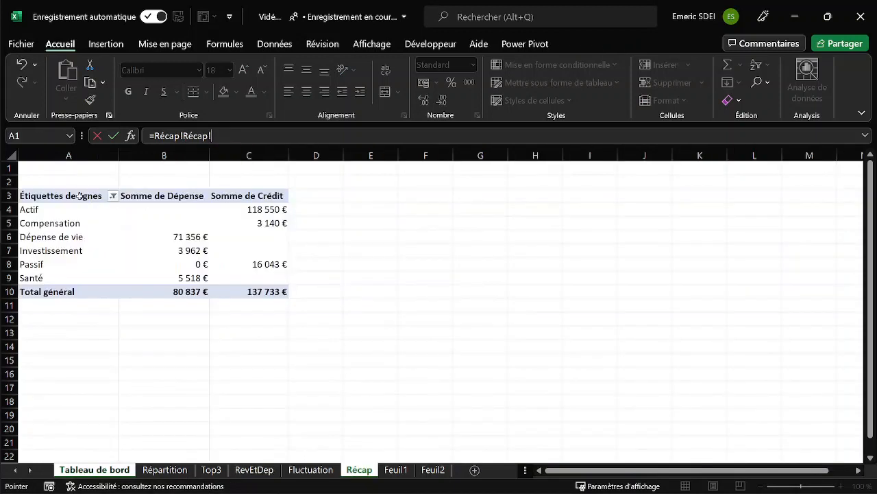
{"action": "left_click", "coordinate": [307, 251]}
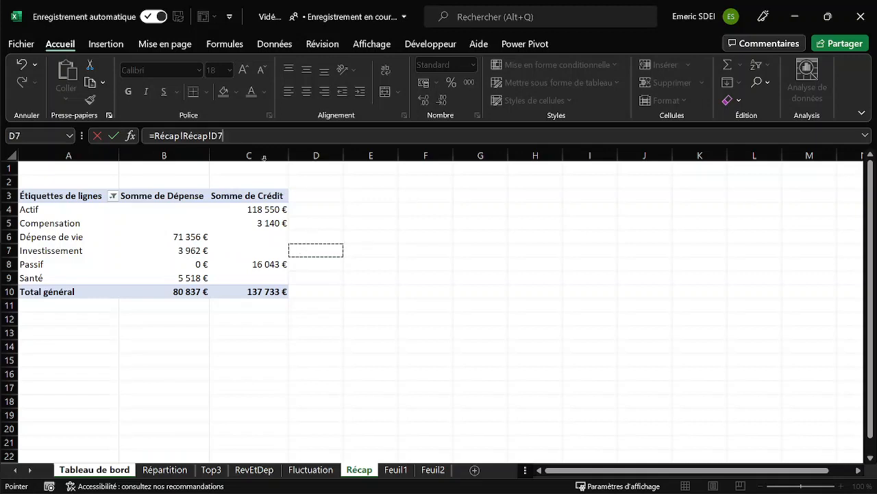
{"action": "key", "text": "F2"}
{"action": "key", "text": "Left"}
{"action": "key", "text": "BackSpace"}
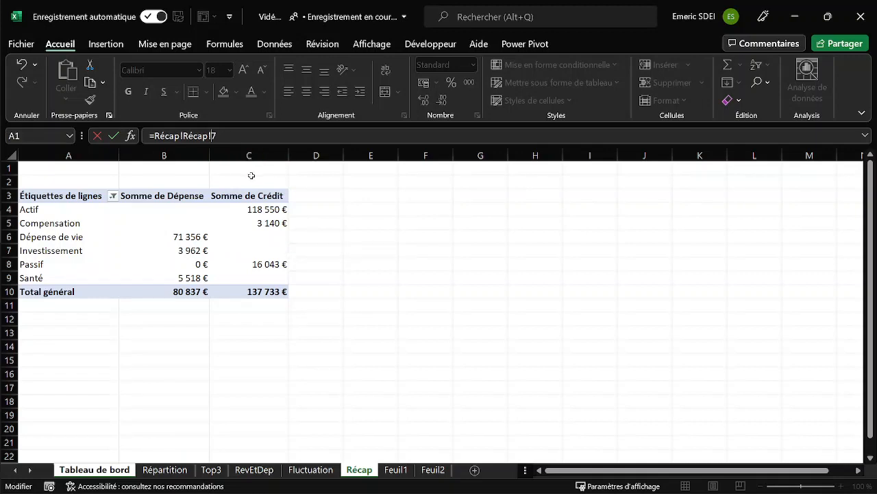
{"action": "type", "text": "B"}
{"action": "key", "text": "Return"}
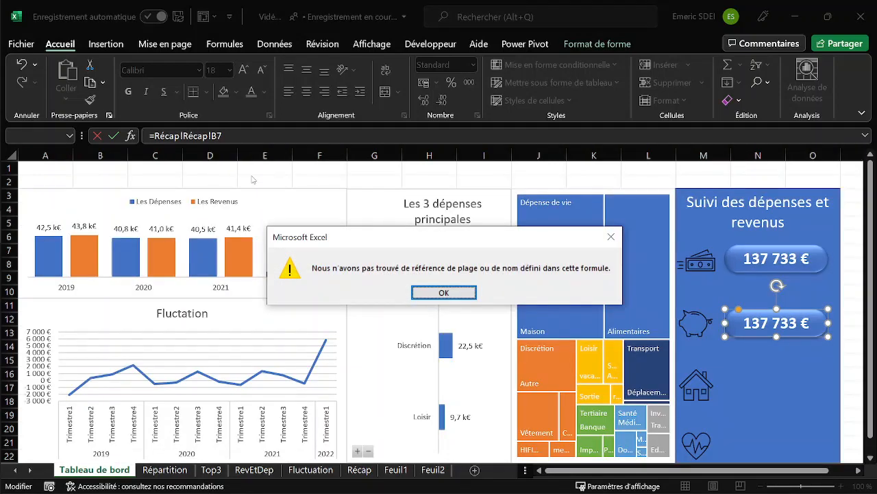
{"action": "left_click", "coordinate": [451, 292]}
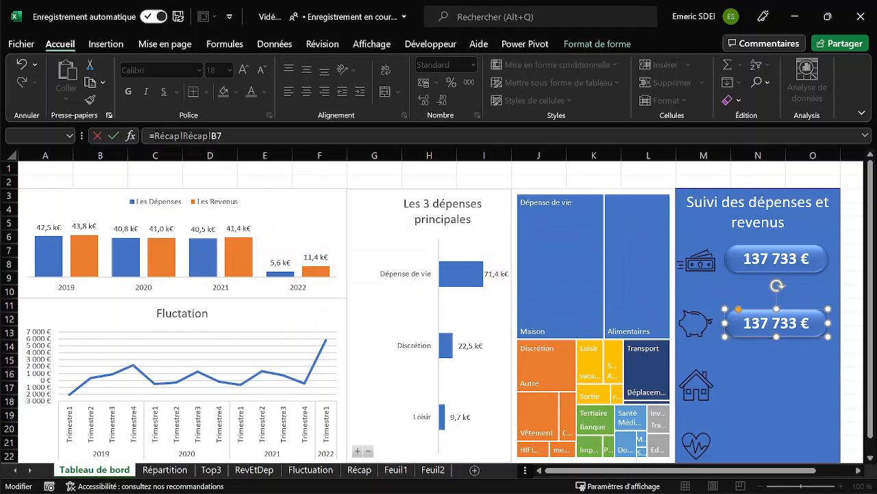
Remove the repeated sheet name from the piggy bank shape's formula so it reads =Récap!B7.
{"action": "key", "text": "BackSpace"}
{"action": "key", "text": "BackSpace"}
{"action": "key", "text": "BackSpace"}
{"action": "key", "text": "BackSpace"}
{"action": "key", "text": "BackSpace"}
{"action": "key", "text": "BackSpace"}
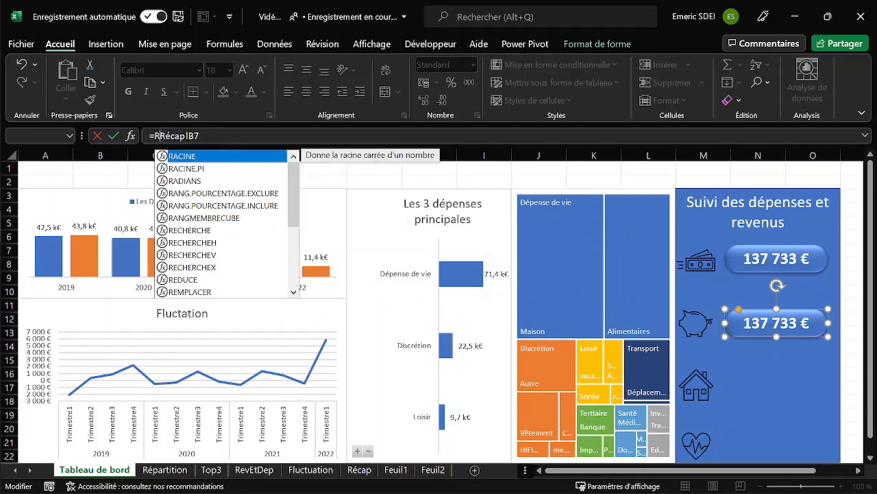
{"action": "key", "text": "Return"}
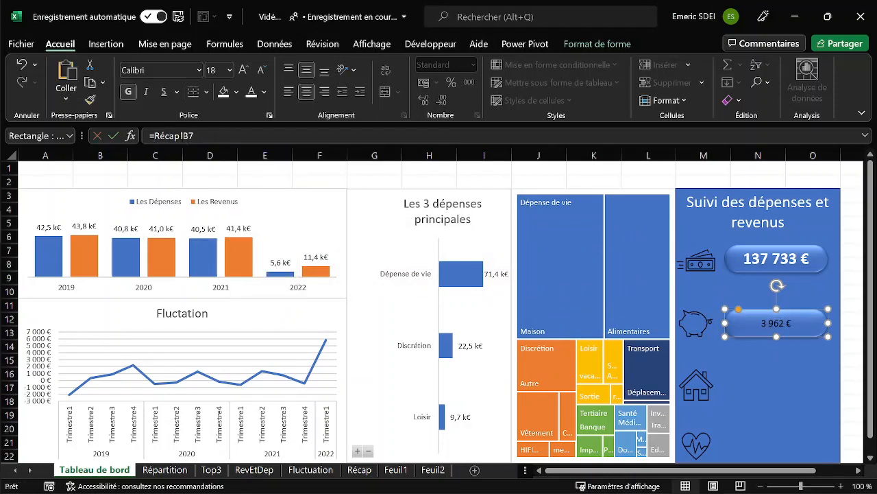
Copy the formatting of the banknotes value shape onto the piggy bank value shape.
{"action": "left_click", "coordinate": [757, 259]}
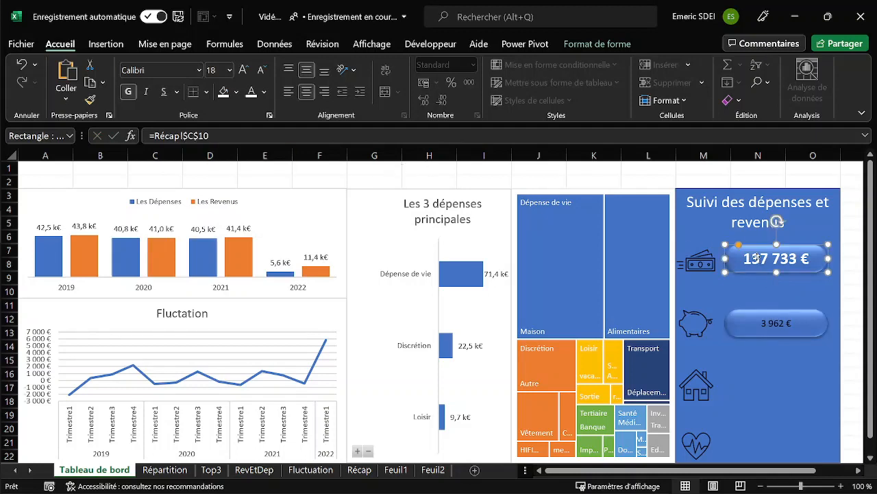
{"action": "left_click", "coordinate": [90, 100]}
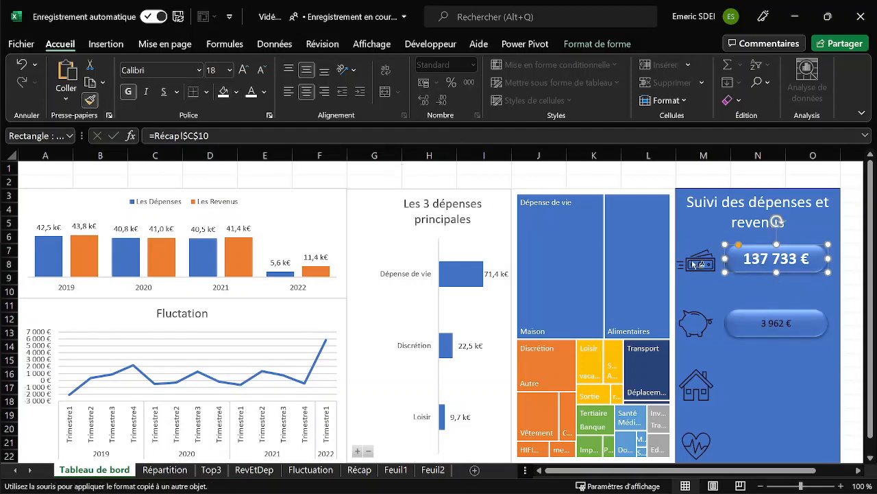
{"action": "left_click", "coordinate": [778, 323]}
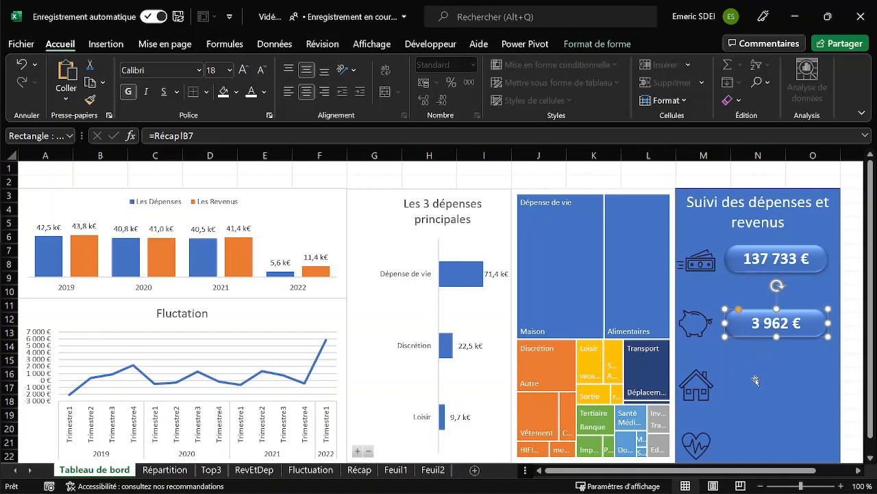
Duplicate the piggy bank value shape beside the house icon and link the copy to the Dépense de vie expense with =Récap!$B$6.
{"action": "left_click_drag", "start_coordinate": [757, 332], "coordinate": [756, 400]}
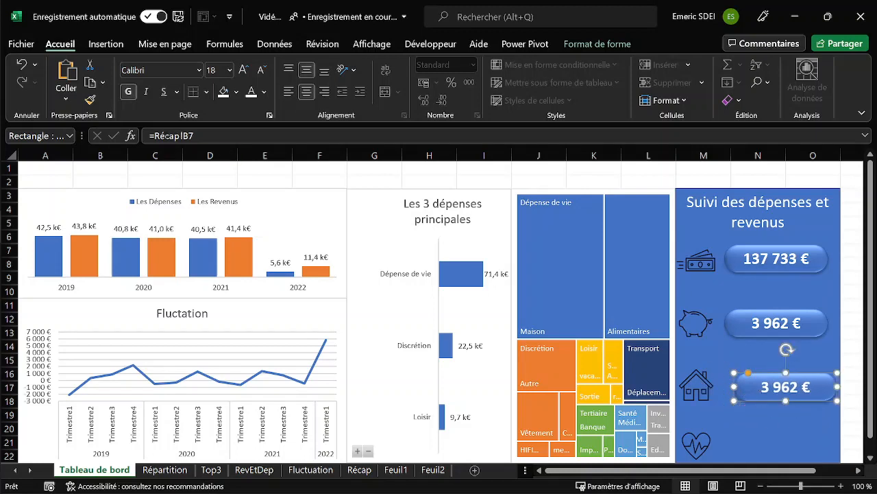
{"action": "left_click_drag", "start_coordinate": [155, 136], "coordinate": [196, 136]}
{"action": "key", "text": "BackSpace"}
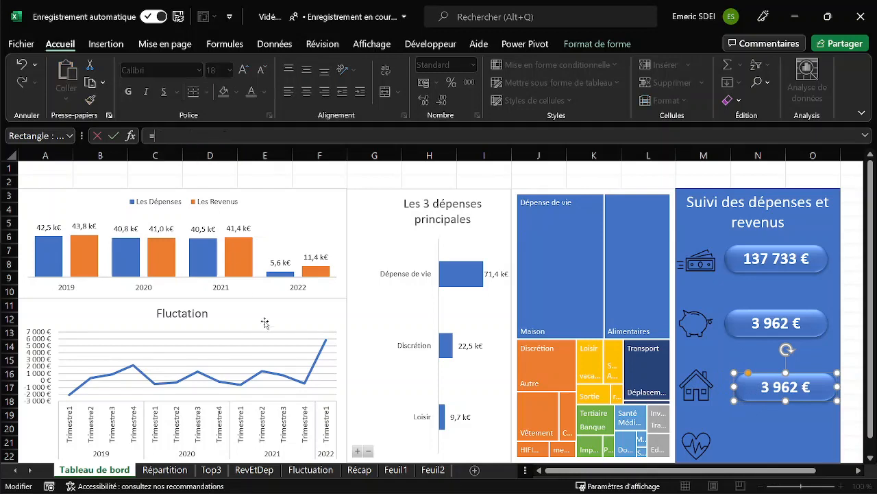
{"action": "left_click", "coordinate": [359, 470]}
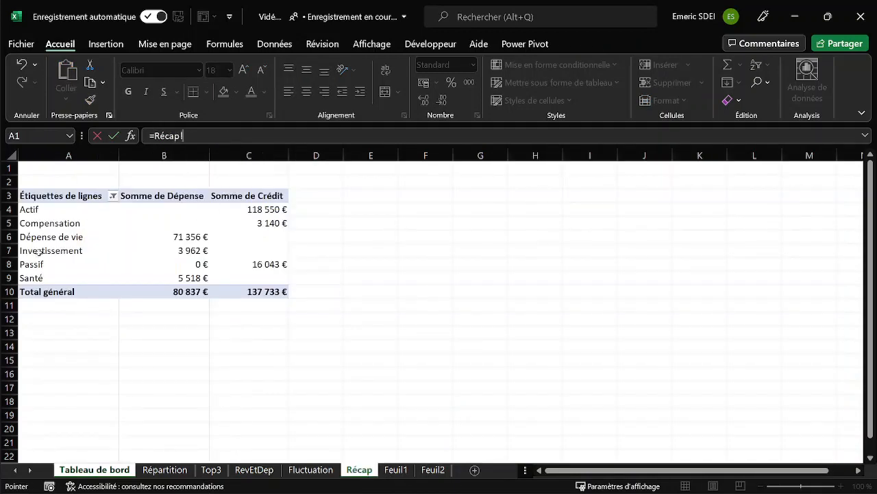
{"action": "left_click", "coordinate": [325, 238]}
{"action": "key", "text": "F2"}
{"action": "key", "text": "BackSpace"}
{"action": "type", "text": "B6"}
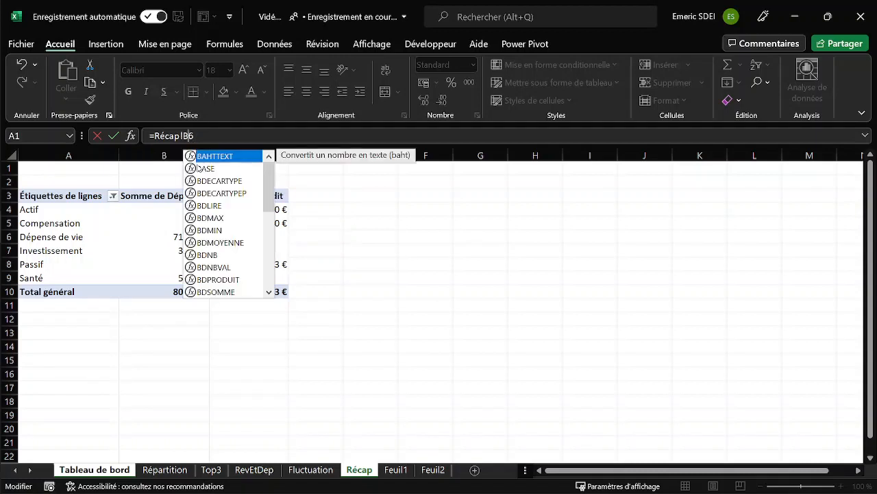
{"action": "key", "text": "Return"}
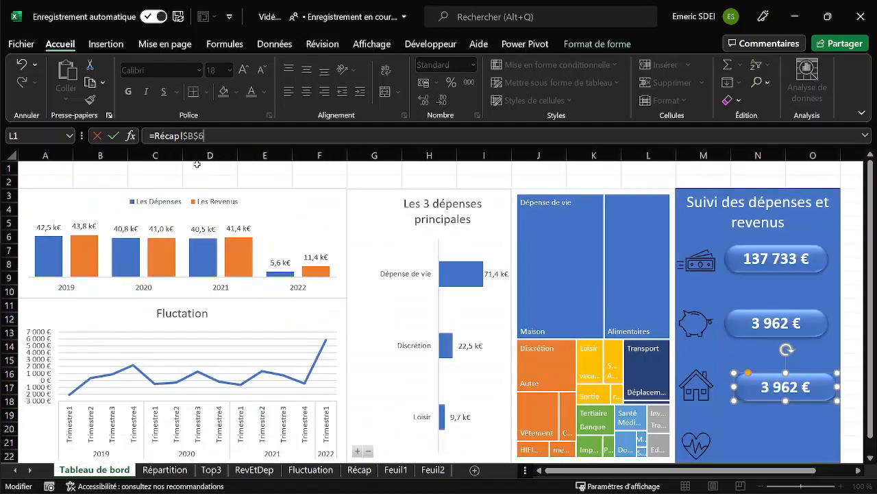
Copy the formatting of the piggy bank value shape onto the house value shape.
{"action": "left_click", "coordinate": [760, 326]}
{"action": "left_click", "coordinate": [89, 100]}
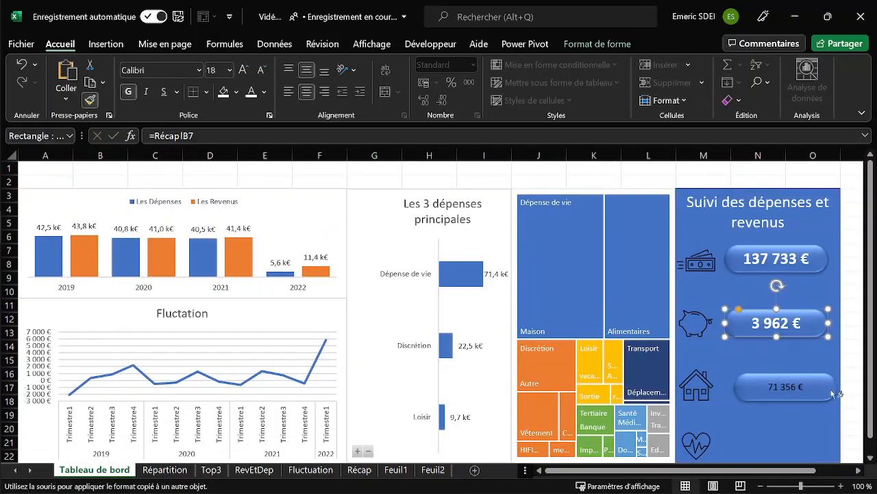
{"action": "left_click", "coordinate": [786, 392]}
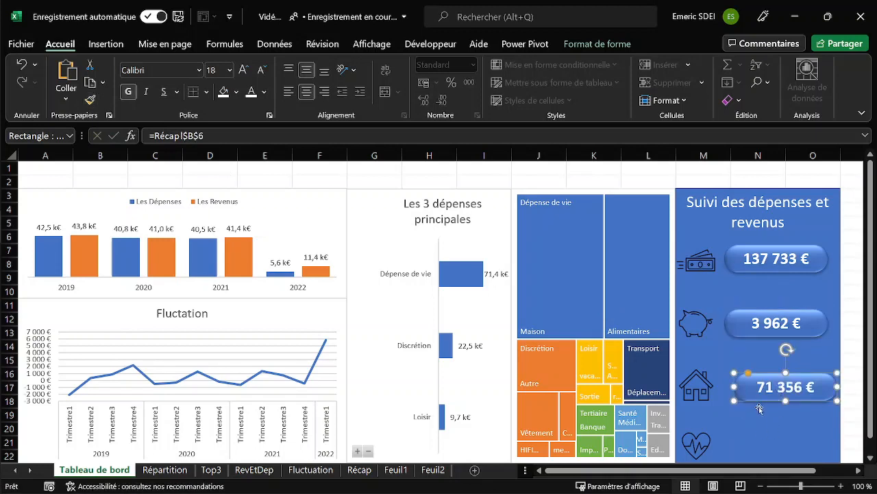
Duplicate the house value shape beside the heart icon and link the copy to the Santé expense in cell B9 of Récap.
{"action": "left_click_drag", "start_coordinate": [758, 406], "coordinate": [761, 455]}
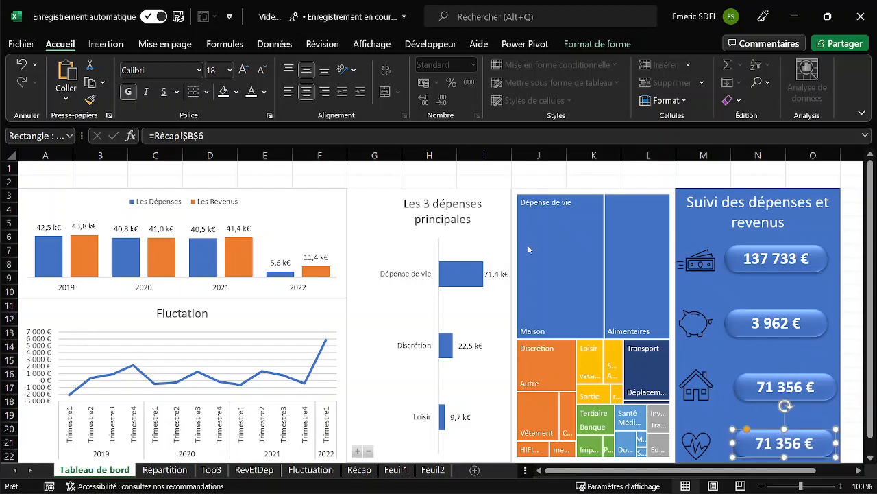
{"action": "left_click_drag", "start_coordinate": [154, 136], "coordinate": [206, 136]}
{"action": "key", "text": "BackSpace"}
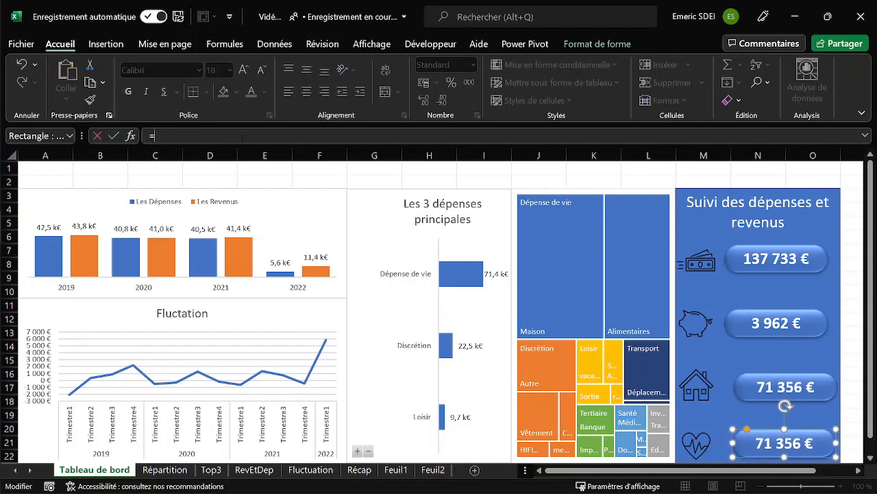
{"action": "left_click", "coordinate": [365, 472]}
{"action": "left_click", "coordinate": [310, 279]}
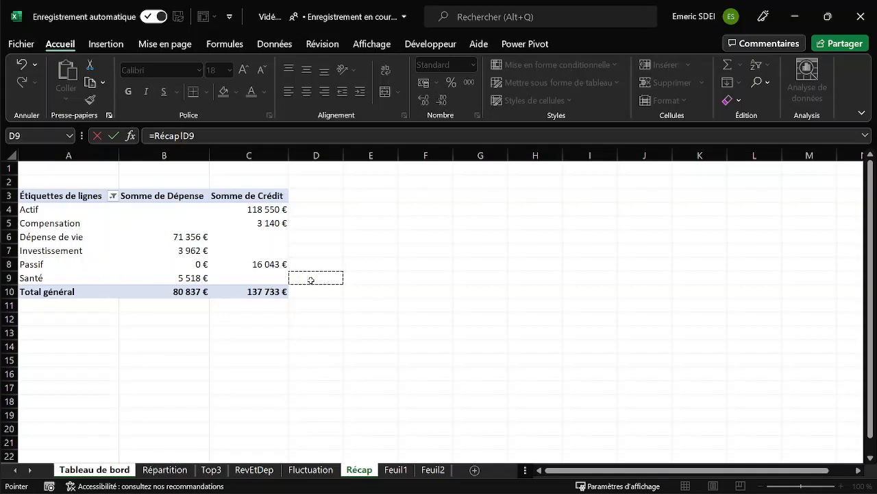
{"action": "left_click", "coordinate": [192, 136]}
{"action": "key", "text": "BackSpace"}
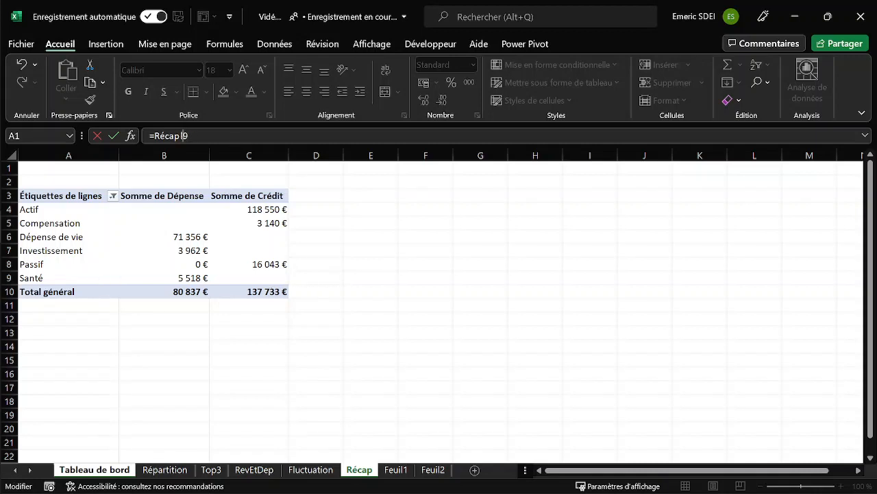
{"action": "type", "text": "B"}
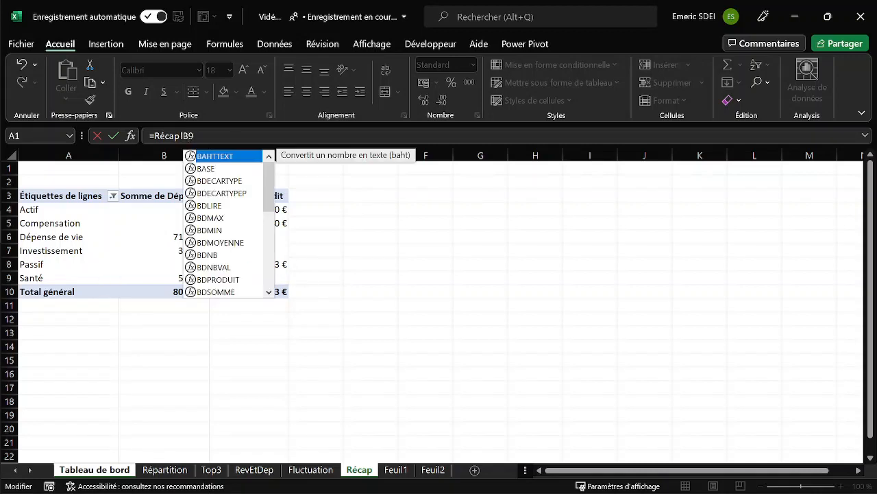
{"action": "key", "text": "Return"}
{"action": "key", "text": "Return"}
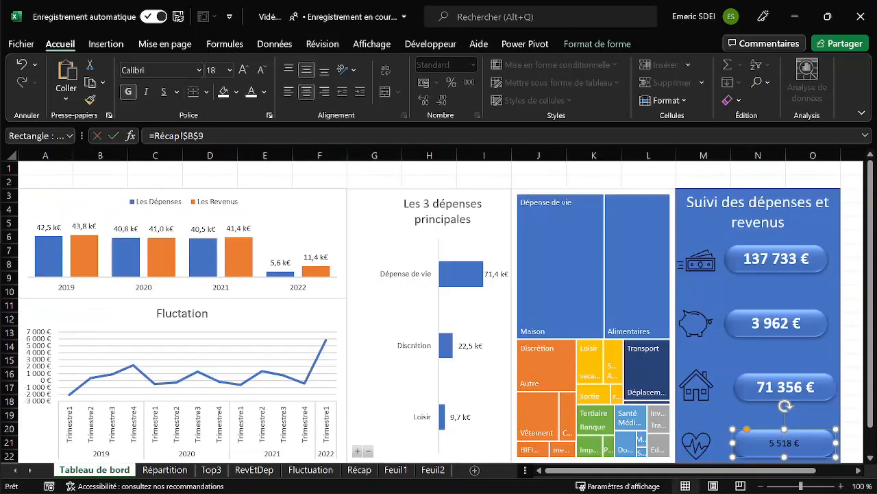
Copy the formatting of the house value shape onto the heart value shape.
{"action": "left_click", "coordinate": [91, 101]}
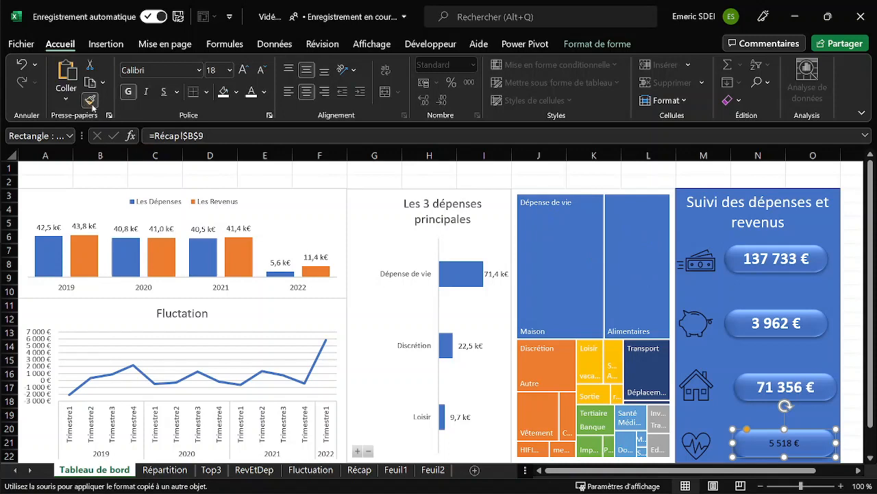
{"action": "left_click", "coordinate": [770, 388]}
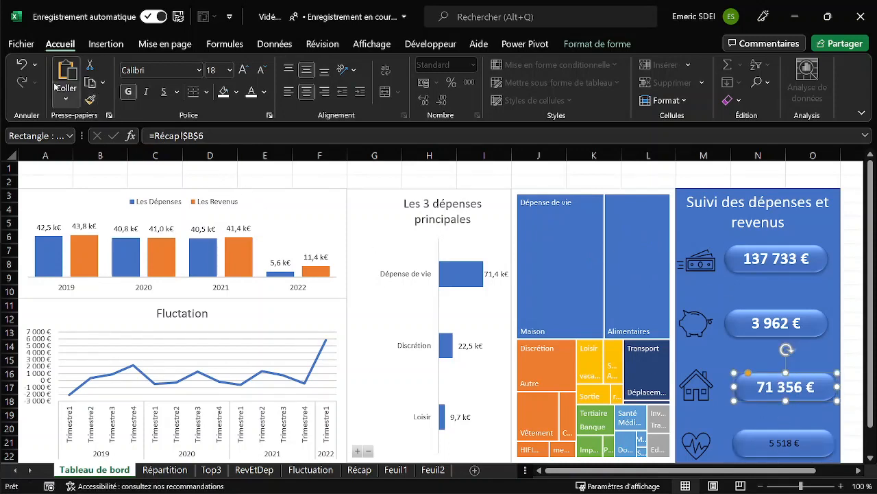
{"action": "left_click", "coordinate": [89, 101]}
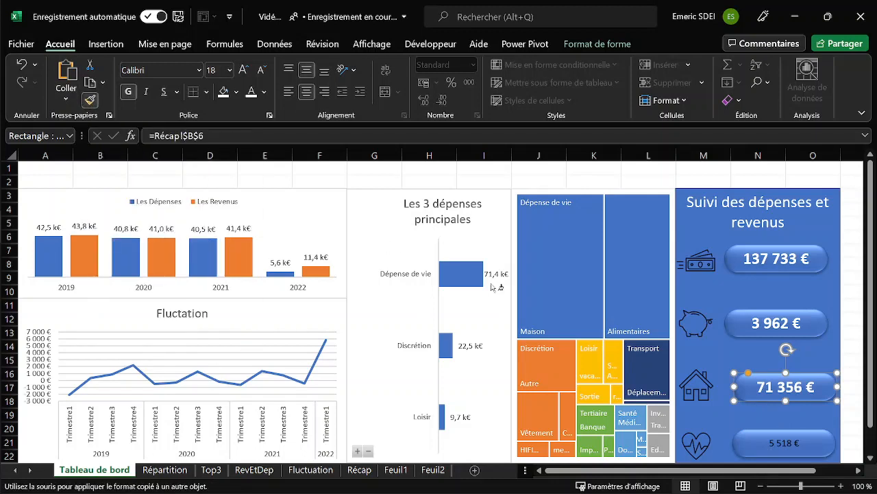
{"action": "left_click", "coordinate": [788, 444]}
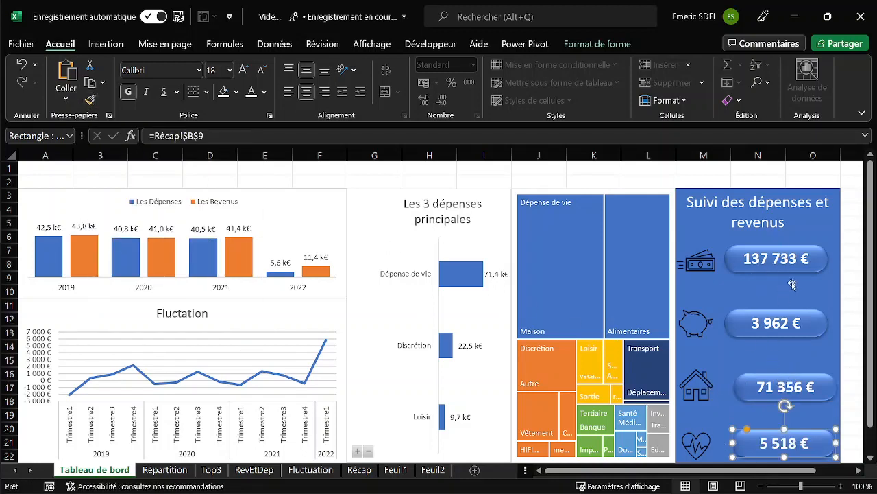
Align the four value shapes of the Suivi des dépenses et revenus panel along their left edges.
{"action": "left_click", "coordinate": [737, 253]}
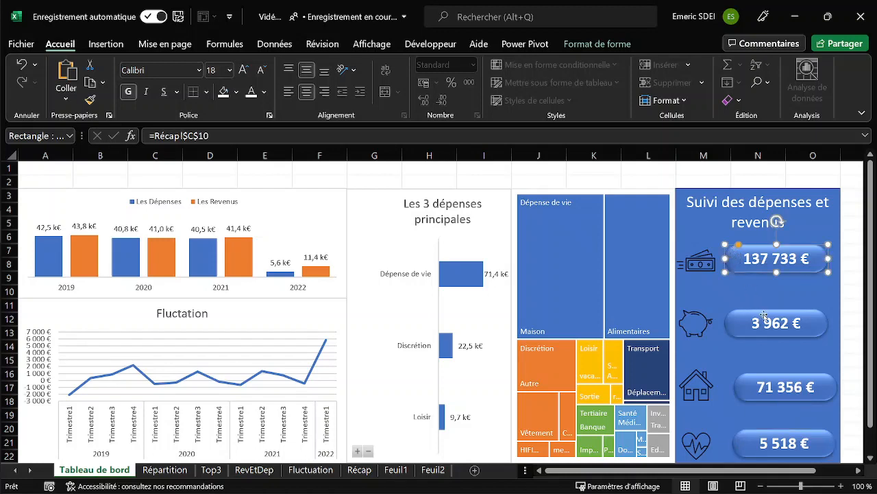
{"action": "left_click", "coordinate": [741, 317], "text": "shift"}
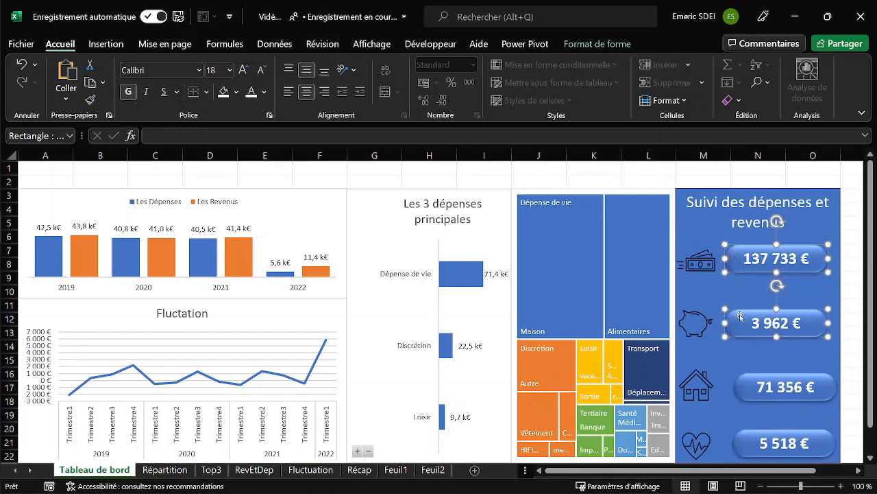
{"action": "left_click", "coordinate": [754, 376], "text": "shift"}
{"action": "left_click", "coordinate": [760, 438], "text": "shift"}
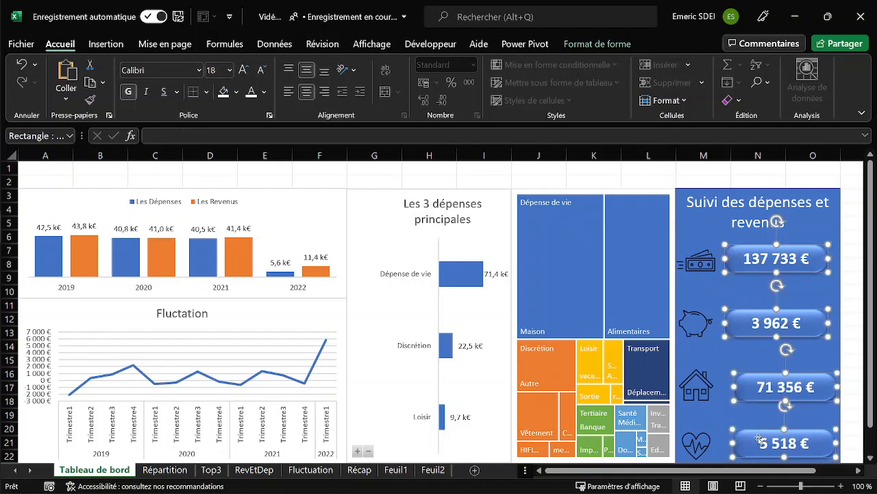
{"action": "left_click", "coordinate": [579, 44]}
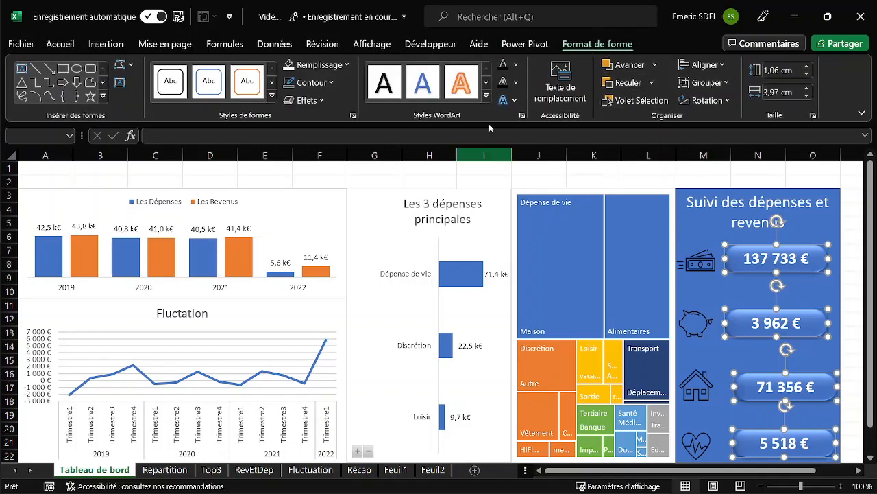
{"action": "left_click", "coordinate": [712, 64]}
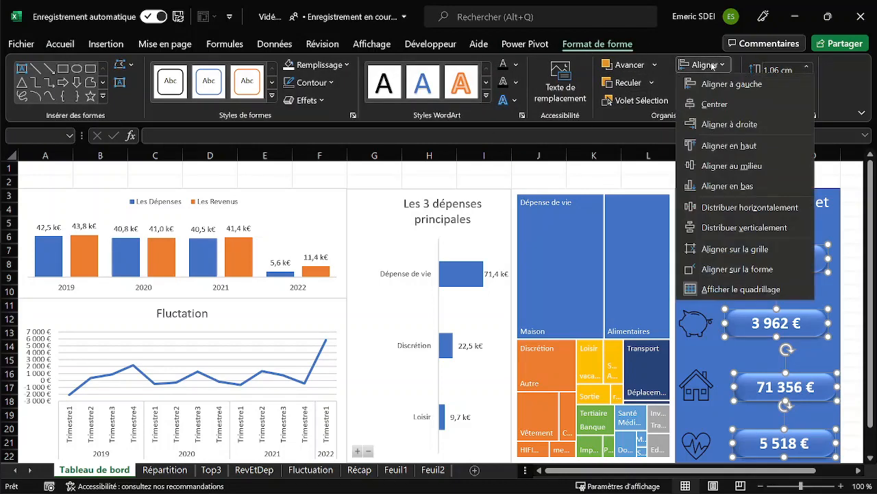
{"action": "left_click", "coordinate": [718, 84]}
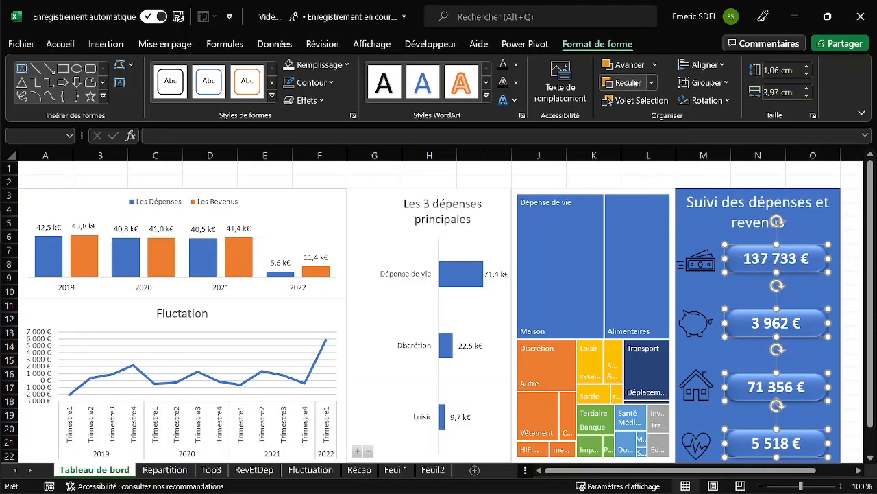
Distribute the four value shapes evenly in the vertical direction and deselect them.
{"action": "left_click", "coordinate": [720, 65]}
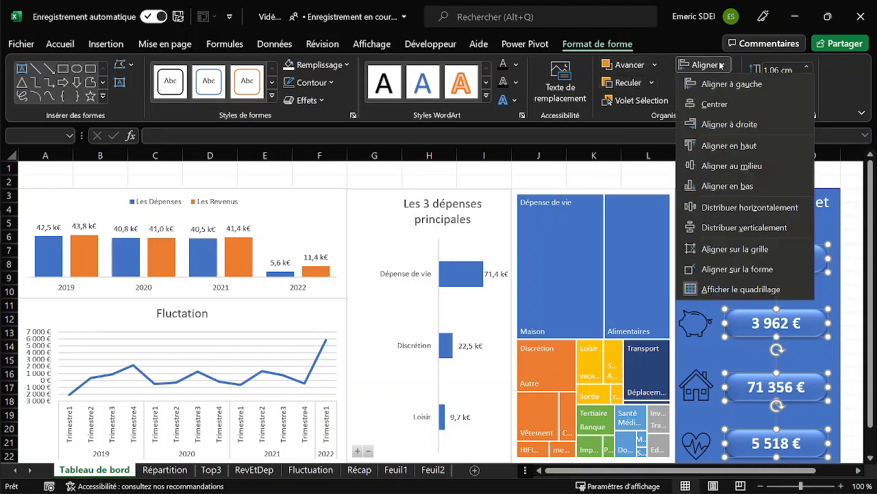
{"action": "left_click", "coordinate": [725, 227]}
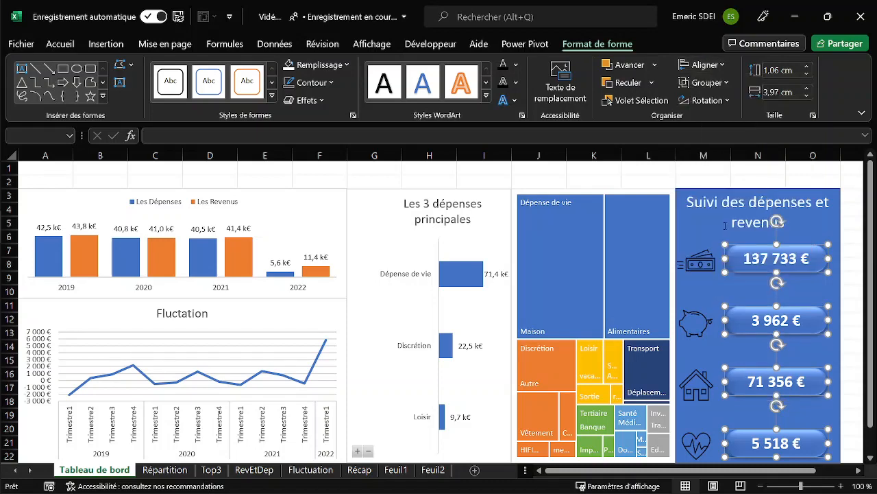
{"action": "left_click", "coordinate": [616, 170]}
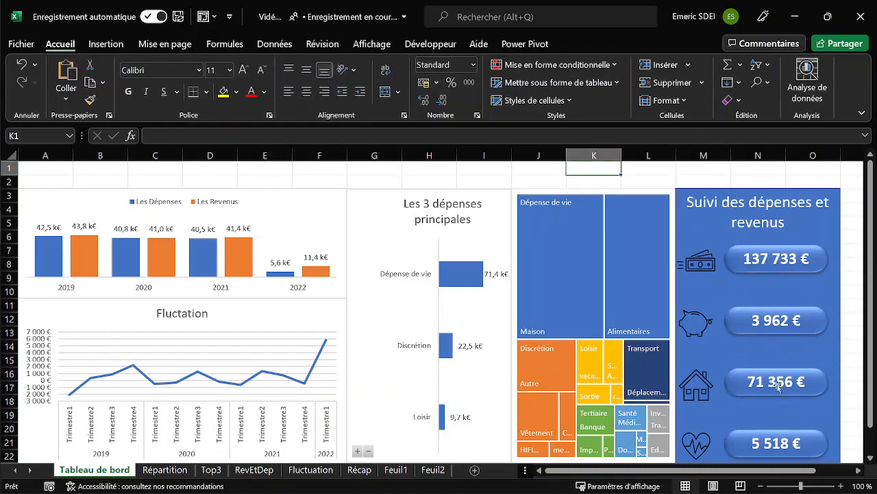
Fill the banknotes, piggy bank, house and heart icons with white.
{"action": "left_click", "coordinate": [695, 269]}
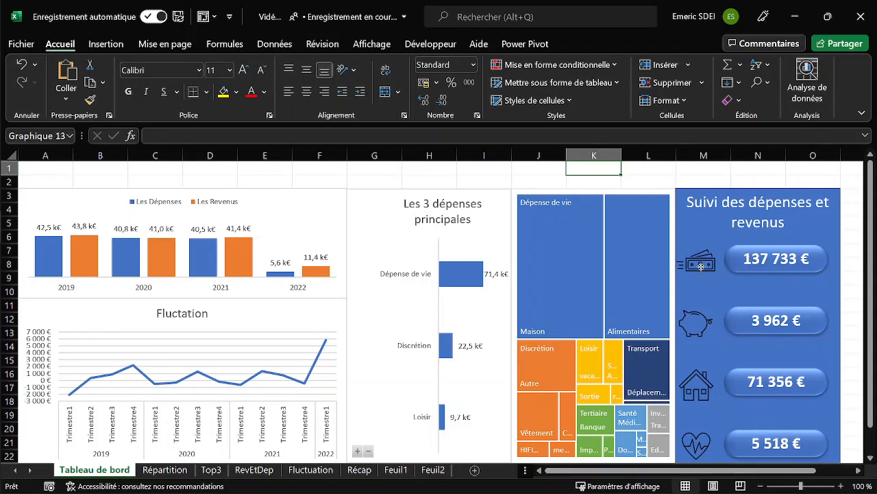
{"action": "left_click", "coordinate": [707, 320], "text": "ctrl"}
{"action": "left_click", "coordinate": [712, 373], "text": "ctrl"}
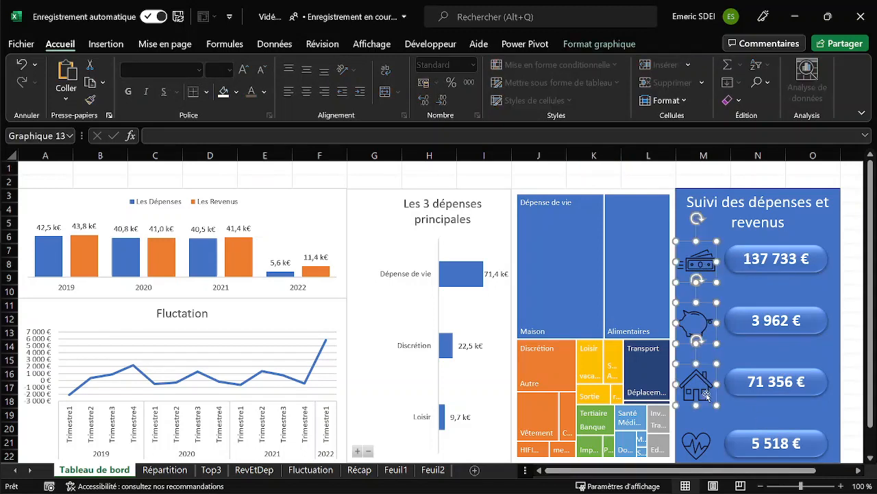
{"action": "left_click", "coordinate": [711, 439], "text": "ctrl"}
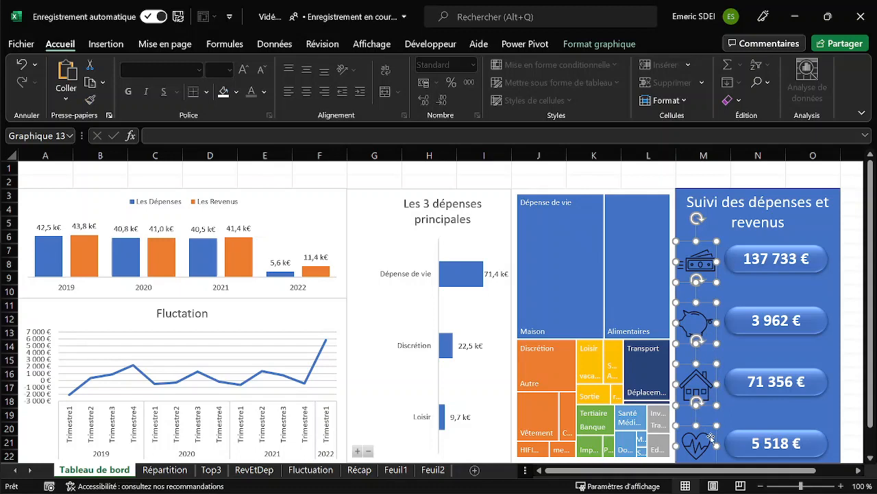
{"action": "left_click", "coordinate": [223, 92]}
{"action": "left_click", "coordinate": [626, 182]}
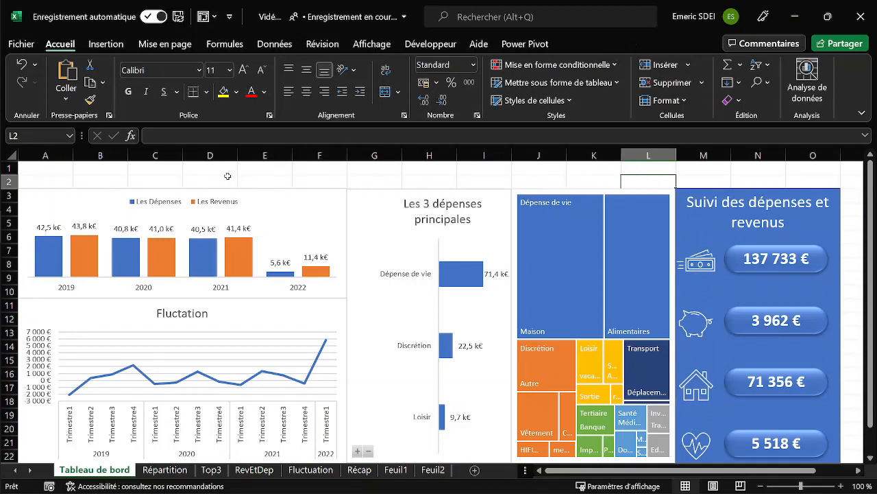
Insert Années and Catégorie slicers from the Les 3 dépenses principales chart and move them apart so they no longer overlap.
{"action": "left_click", "coordinate": [371, 203]}
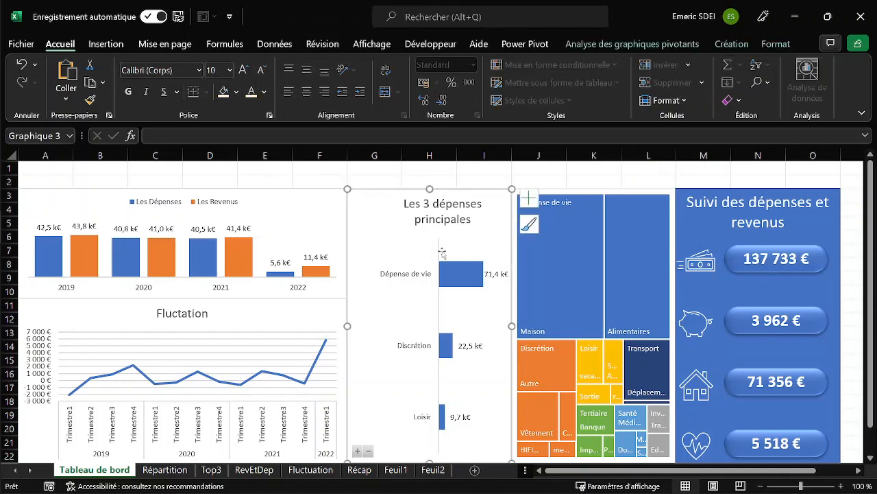
{"action": "left_click", "coordinate": [609, 45]}
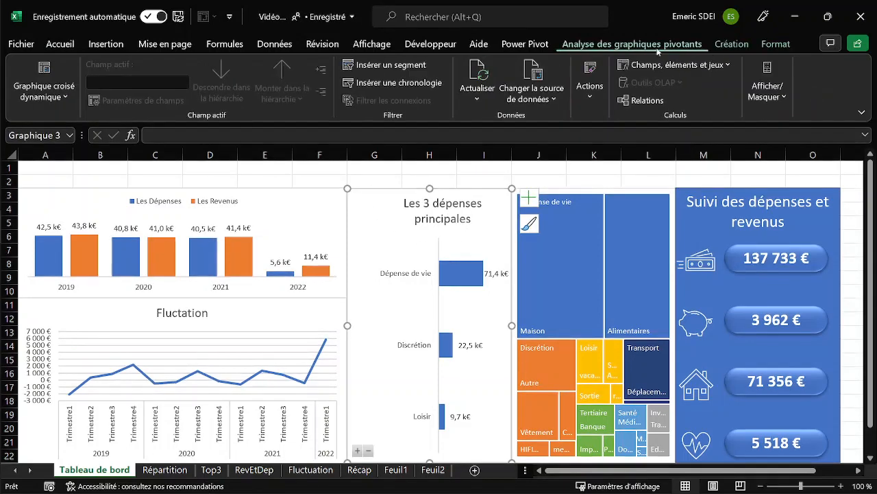
{"action": "left_click", "coordinate": [388, 64]}
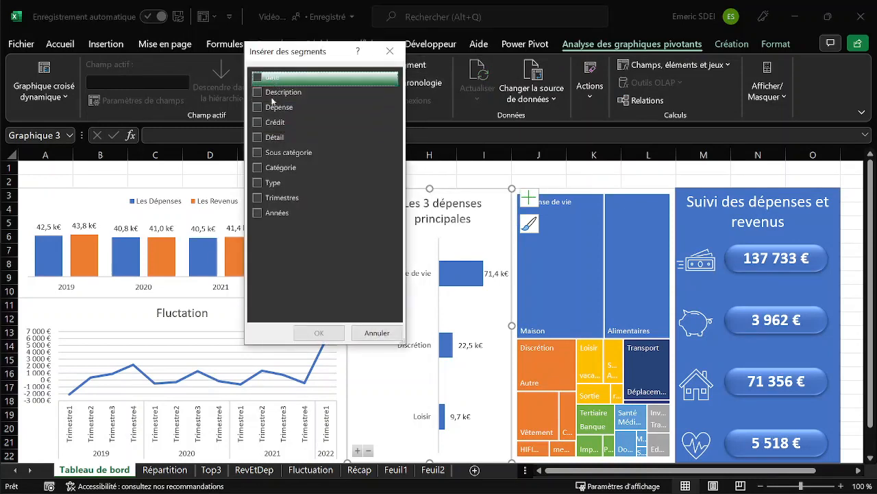
{"action": "left_click", "coordinate": [258, 212]}
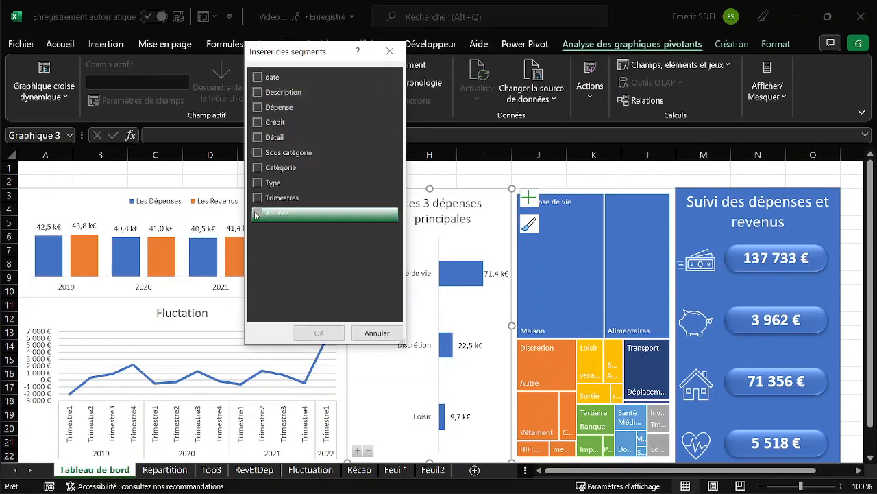
{"action": "left_click", "coordinate": [258, 167]}
{"action": "left_click", "coordinate": [320, 333]}
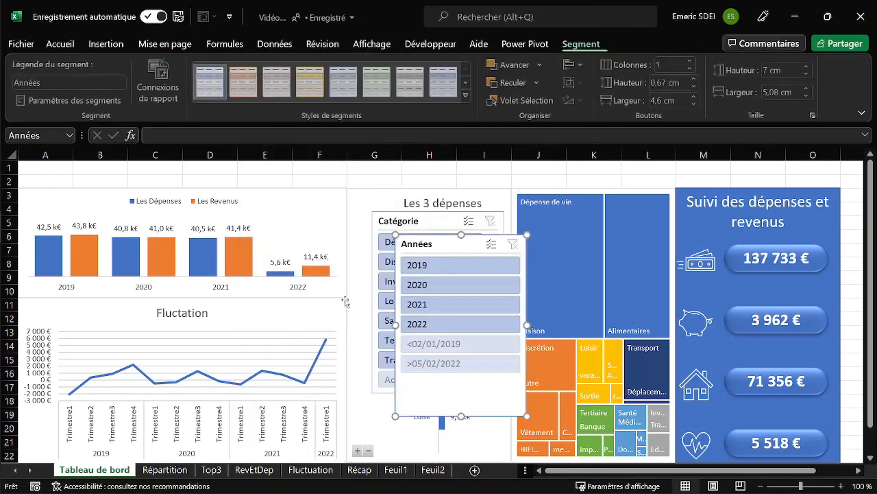
{"action": "left_click_drag", "start_coordinate": [418, 239], "coordinate": [557, 215]}
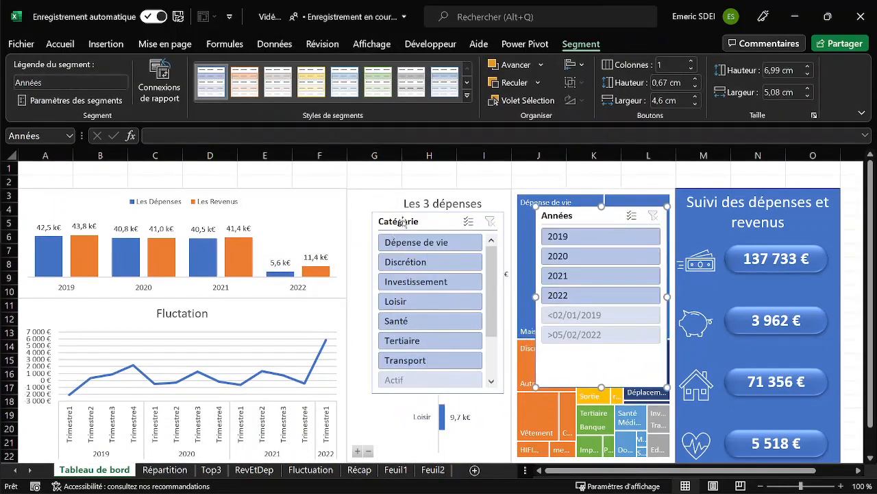
{"action": "left_click_drag", "start_coordinate": [425, 221], "coordinate": [321, 211]}
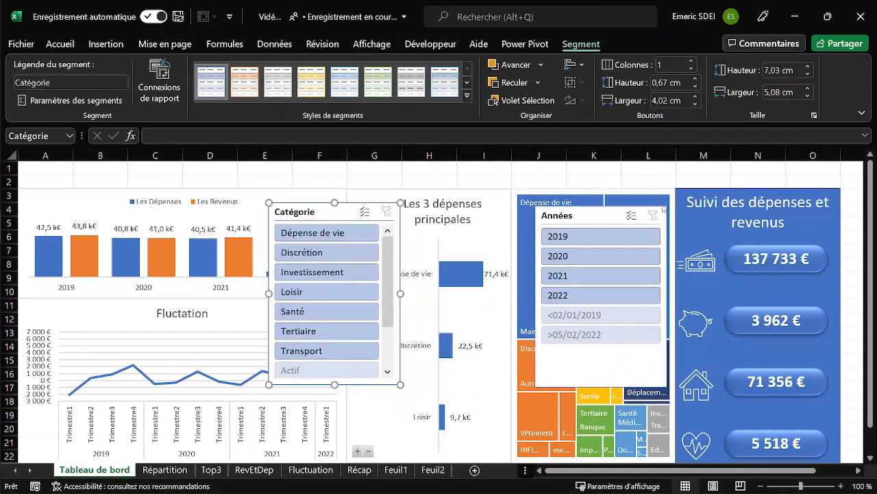
Hide the header of the Années slicer and hide its items without data.
{"action": "right_click", "coordinate": [591, 215]}
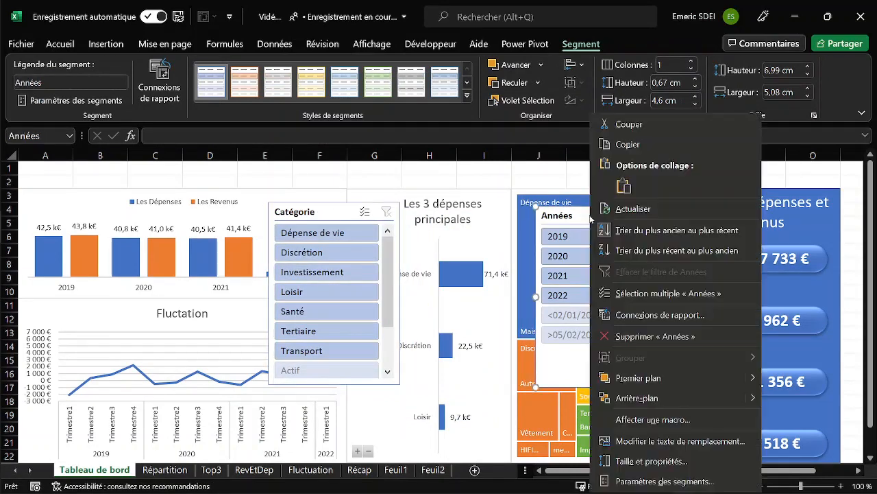
{"action": "left_click", "coordinate": [652, 480]}
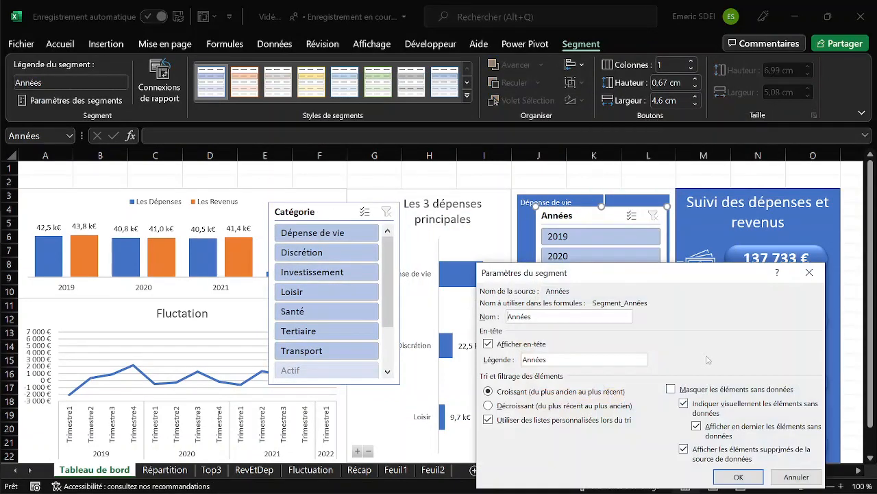
{"action": "left_click", "coordinate": [488, 345]}
{"action": "left_click", "coordinate": [671, 389]}
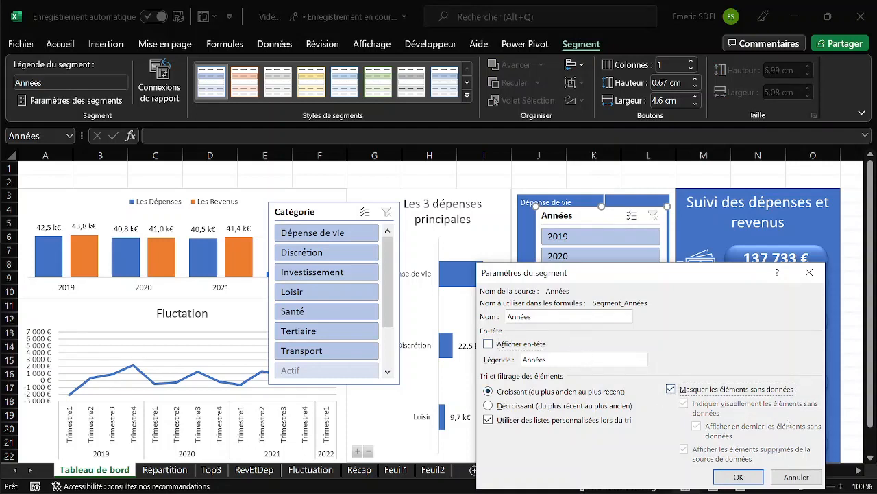
{"action": "left_click", "coordinate": [739, 478]}
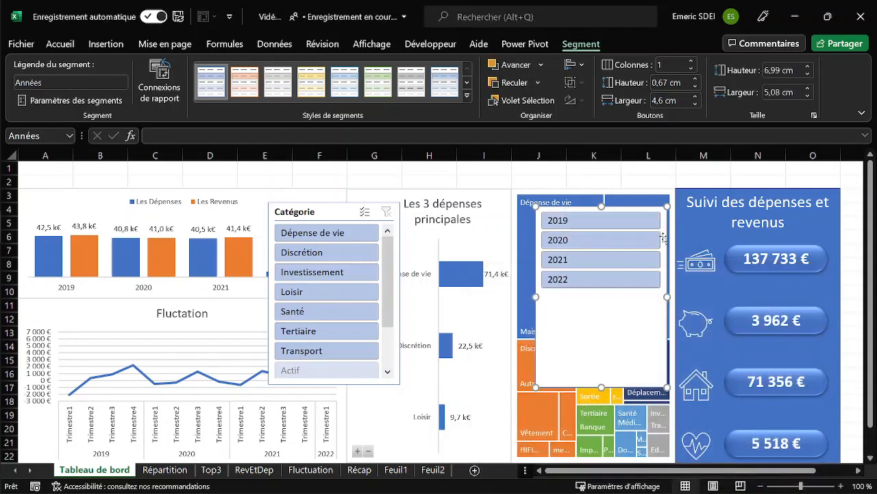
Lay out the Années slicer in 4 columns, about 7.72 cm wide and 1.11 cm high, directly above the Suivi des dépenses et revenus panel.
{"action": "left_click", "coordinate": [691, 61]}
{"action": "left_click", "coordinate": [691, 61]}
{"action": "left_click", "coordinate": [691, 61]}
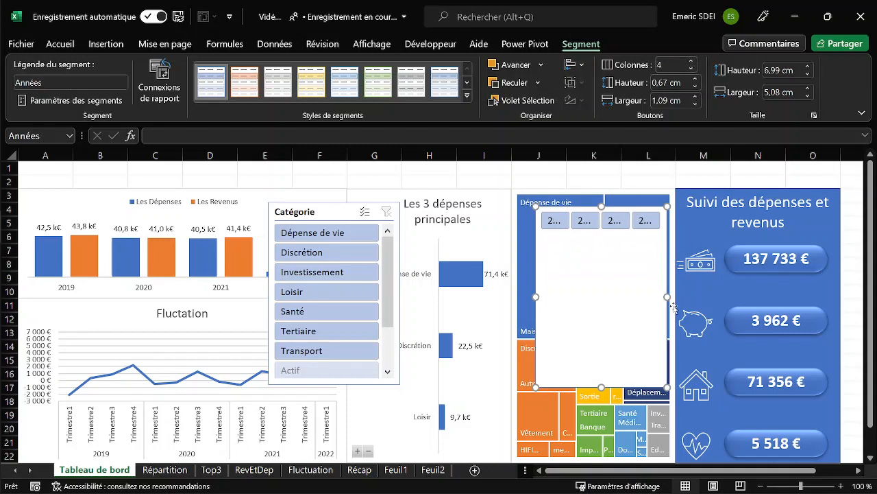
{"action": "left_click_drag", "start_coordinate": [668, 296], "coordinate": [735, 296]}
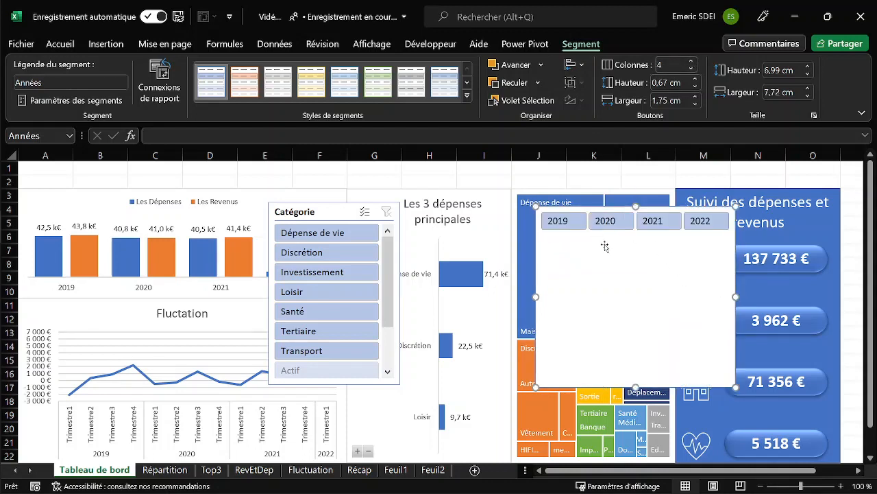
{"action": "left_click_drag", "start_coordinate": [636, 388], "coordinate": [628, 235]}
{"action": "left_click_drag", "start_coordinate": [576, 212], "coordinate": [679, 166]}
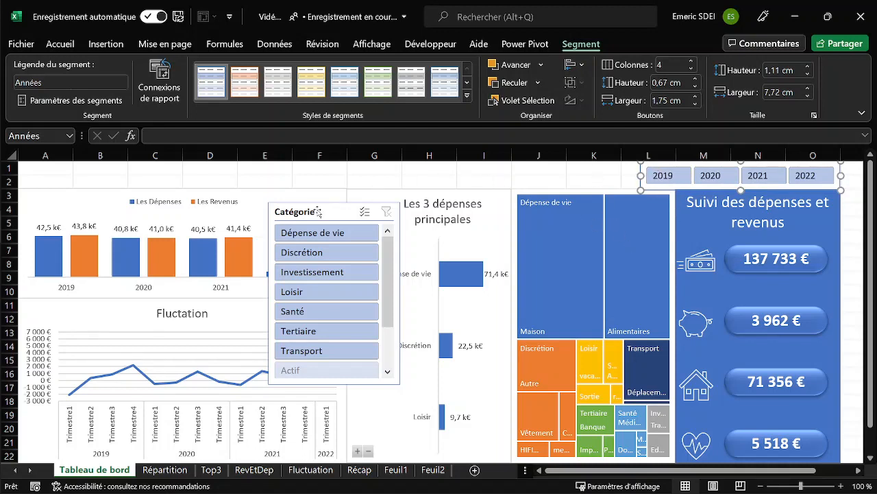
Move the Catégorie slicer to cell A1 at the sheet's upper-left corner and hide its header.
{"action": "left_click_drag", "start_coordinate": [319, 212], "coordinate": [68, 171]}
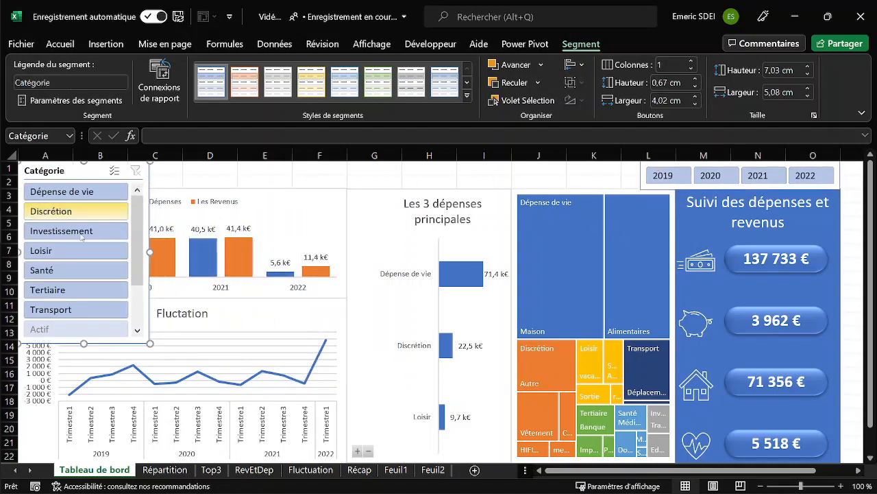
{"action": "right_click", "coordinate": [83, 171]}
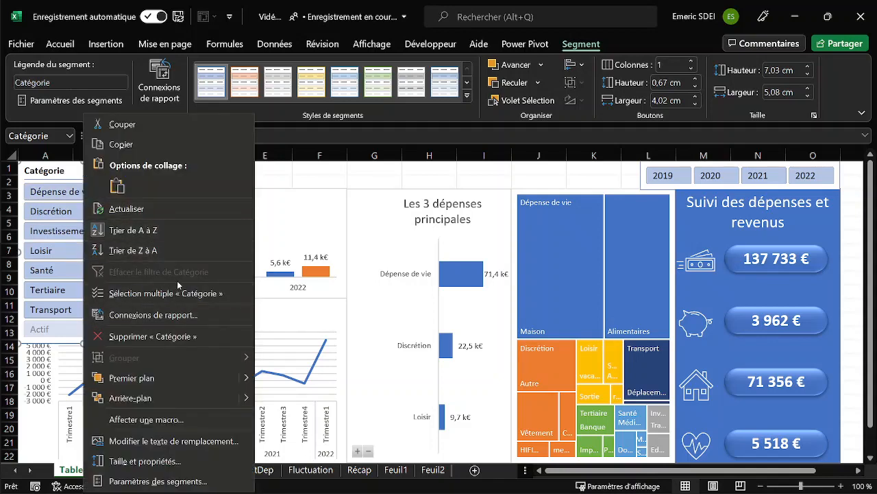
{"action": "left_click", "coordinate": [175, 481]}
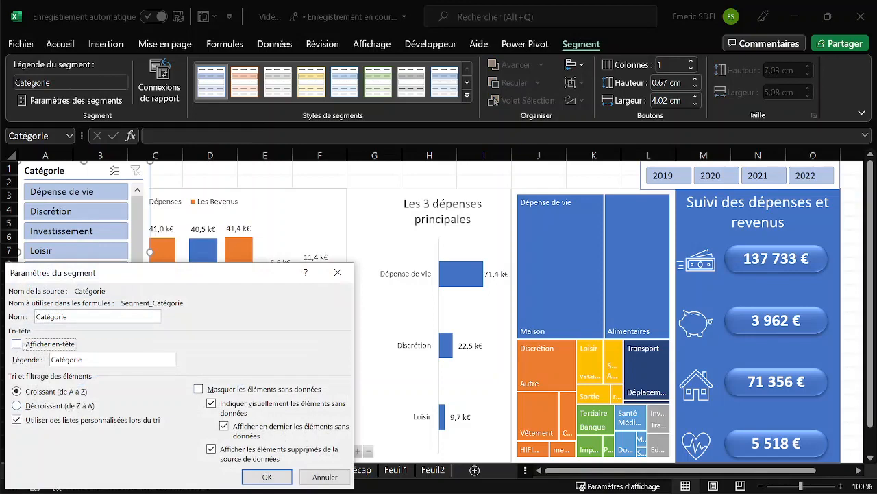
{"action": "left_click", "coordinate": [267, 476]}
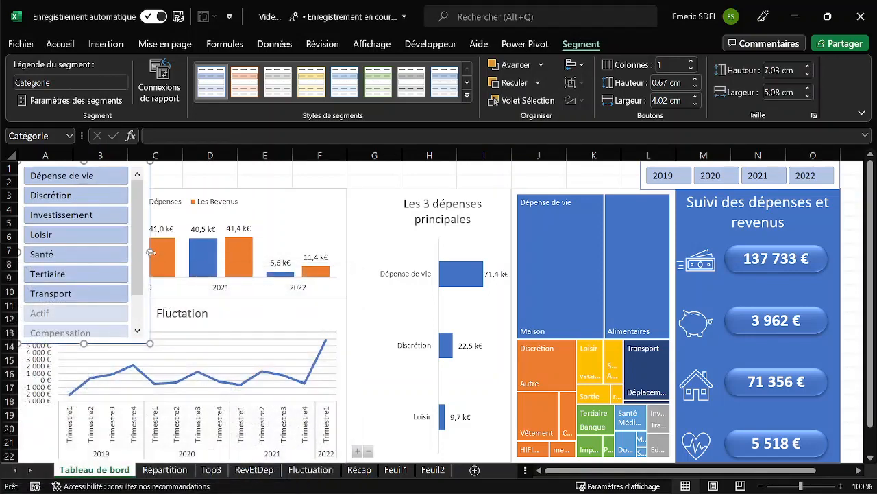
Set the Catégorie slicer to 10 columns and resize it to about 24.02 cm wide and 1.06 cm high, reaching the Années slicer.
{"action": "left_click_drag", "start_coordinate": [150, 252], "coordinate": [622, 216]}
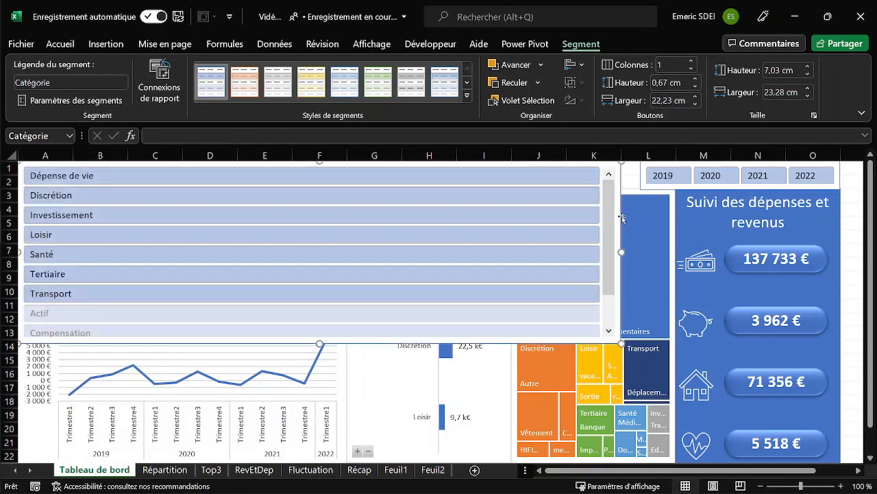
{"action": "left_click", "coordinate": [692, 62]}
{"action": "left_click", "coordinate": [691, 62]}
{"action": "left_click", "coordinate": [692, 62]}
{"action": "left_click", "coordinate": [692, 62]}
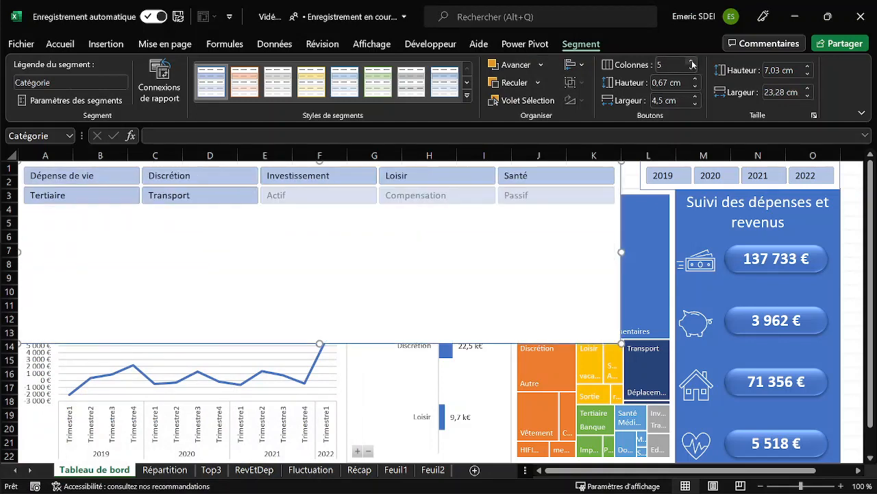
{"action": "left_click", "coordinate": [692, 63]}
{"action": "left_click", "coordinate": [692, 62]}
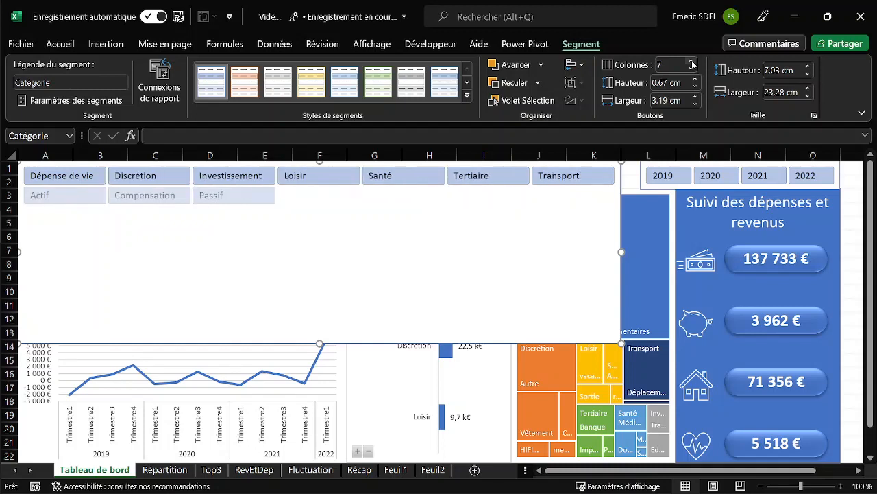
{"action": "left_click", "coordinate": [692, 62]}
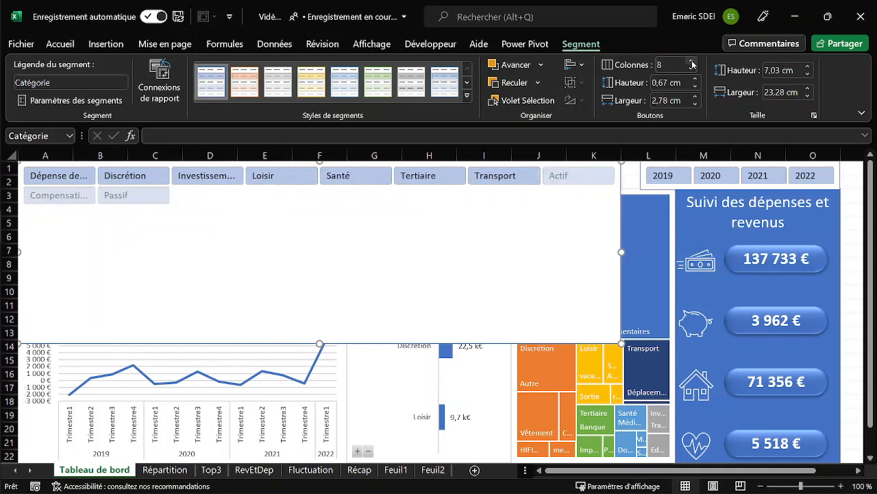
{"action": "left_click", "coordinate": [692, 63]}
{"action": "left_click", "coordinate": [692, 62]}
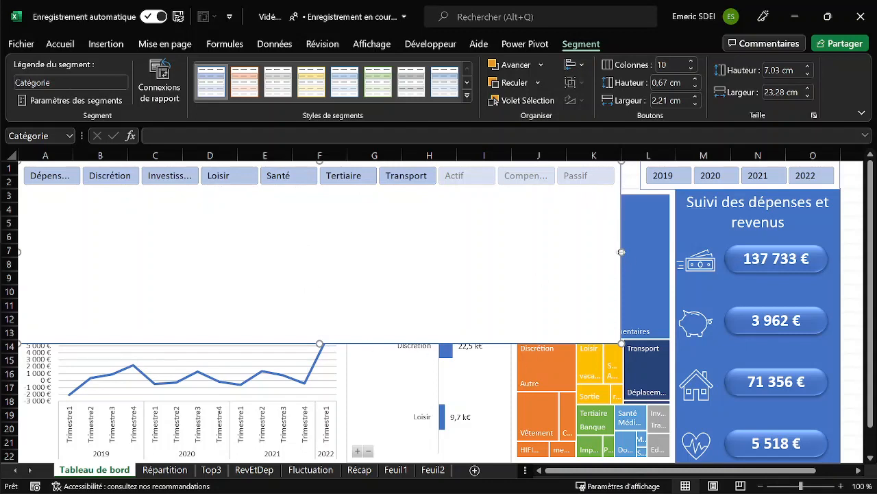
{"action": "left_click_drag", "start_coordinate": [622, 252], "coordinate": [640, 250]}
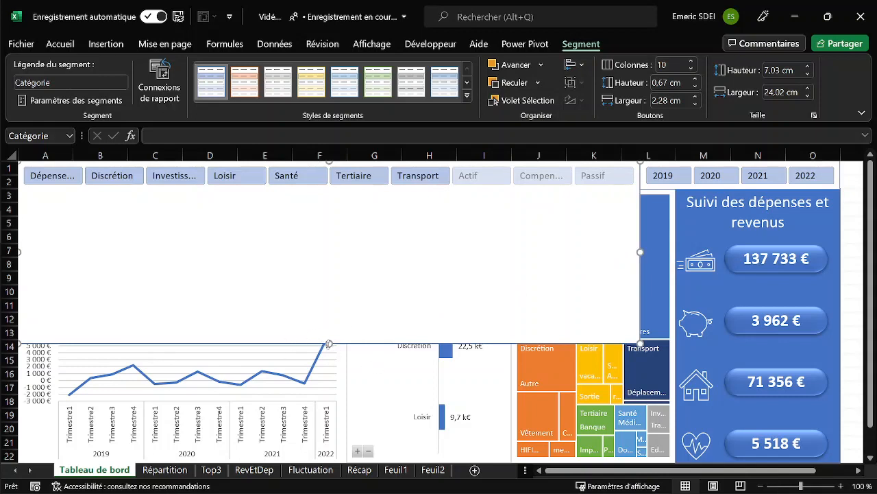
{"action": "left_click_drag", "start_coordinate": [329, 343], "coordinate": [371, 194]}
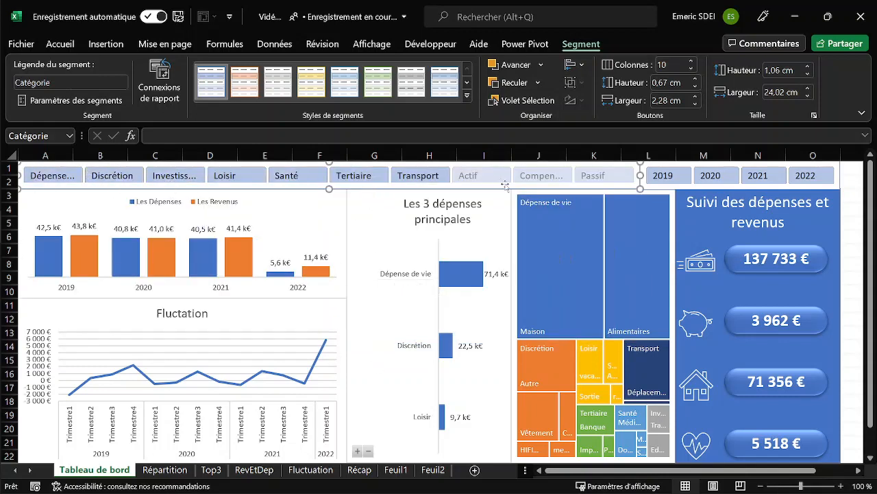
Set the button height of both the Catégorie and Années slicers to 0.6 cm and deselect them.
{"action": "left_click", "coordinate": [695, 87]}
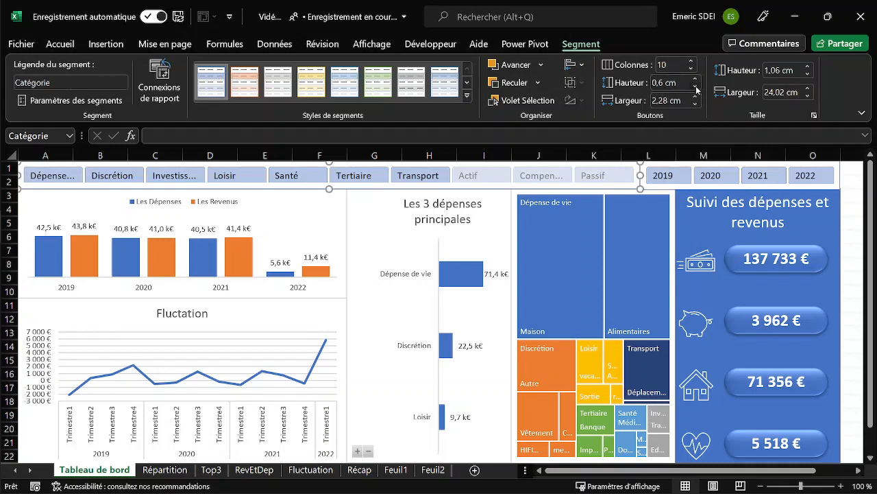
{"action": "left_click", "coordinate": [651, 166]}
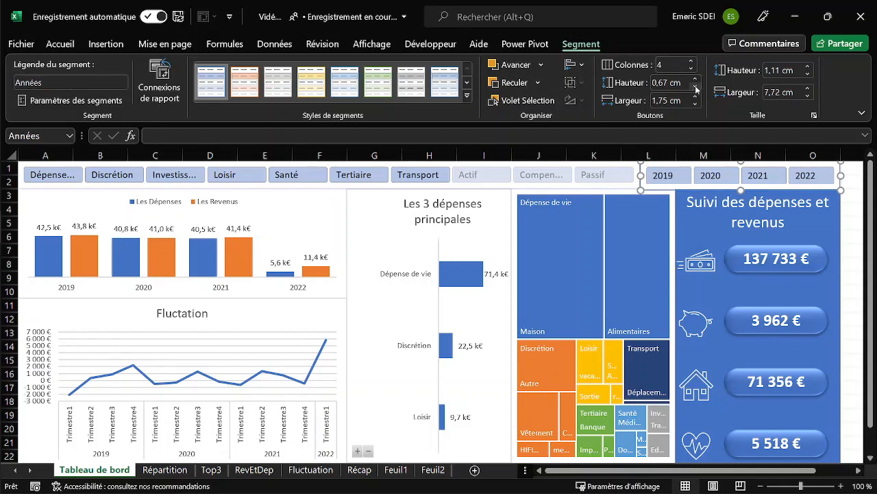
{"action": "left_click", "coordinate": [850, 182]}
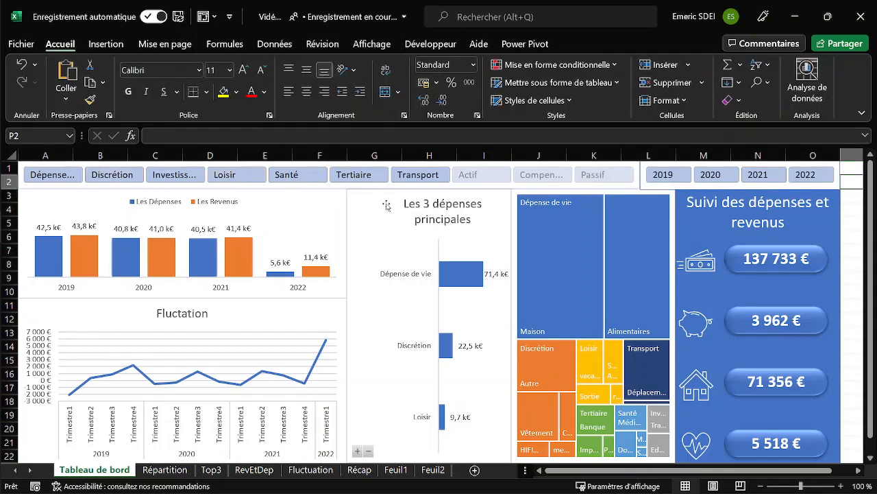
Connect the Années slicer to the Récap, Répartition and RevEtDep pivot tables in addition to Top3.
{"action": "left_click", "coordinate": [647, 188]}
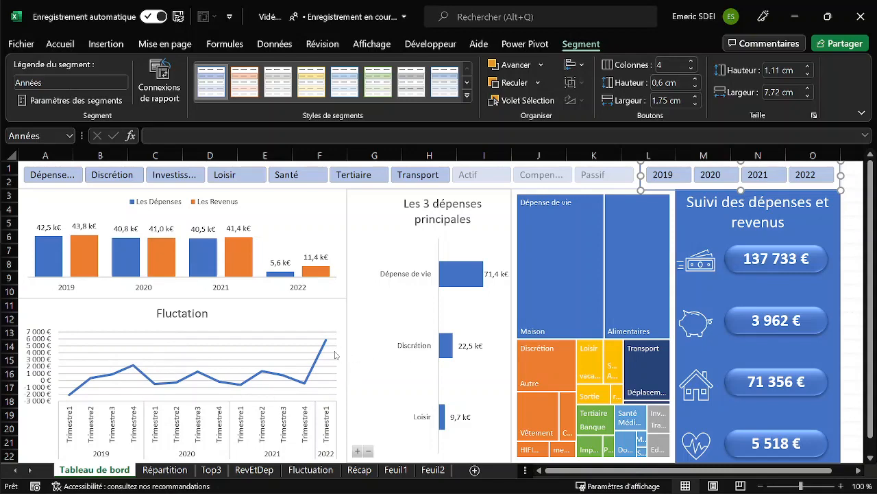
{"action": "right_click", "coordinate": [648, 188]}
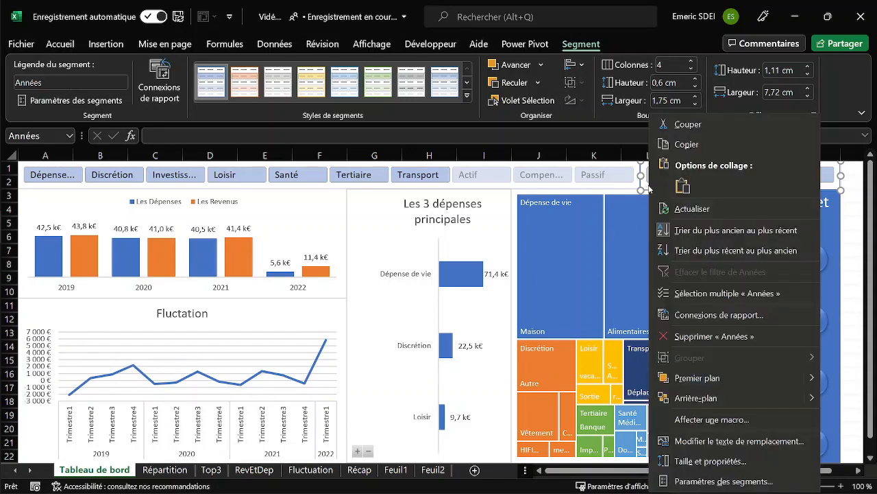
{"action": "left_click", "coordinate": [691, 317]}
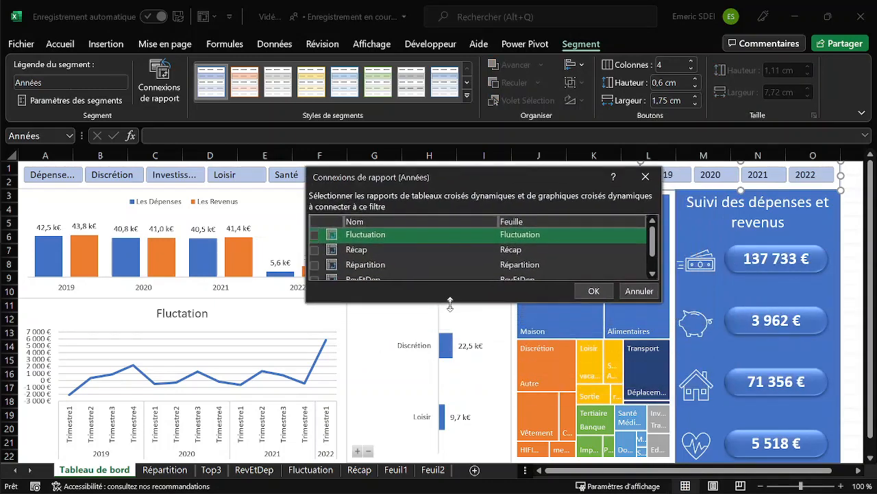
{"action": "left_click_drag", "start_coordinate": [449, 301], "coordinate": [455, 393]}
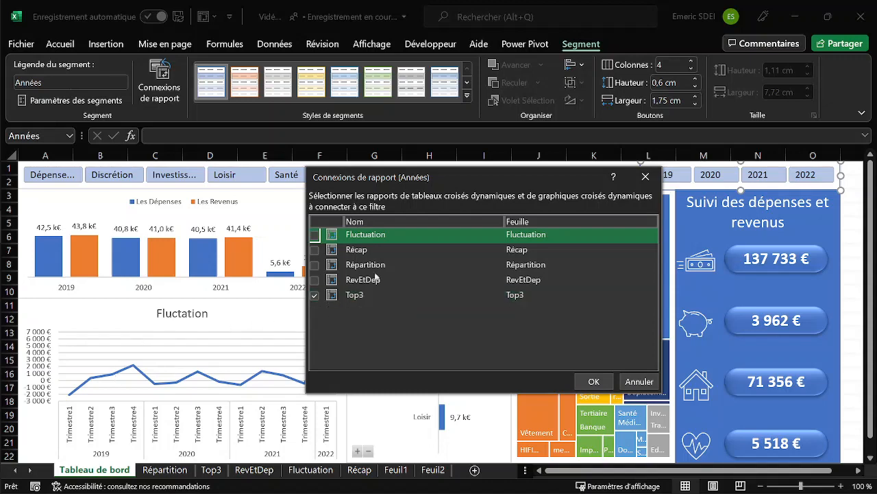
{"action": "left_click", "coordinate": [317, 250]}
{"action": "left_click", "coordinate": [317, 264]}
{"action": "left_click", "coordinate": [317, 280]}
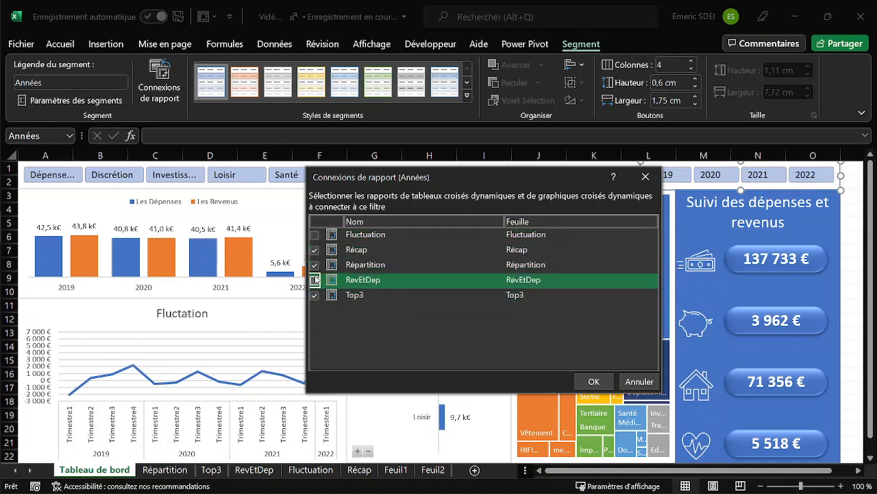
{"action": "left_click", "coordinate": [593, 381]}
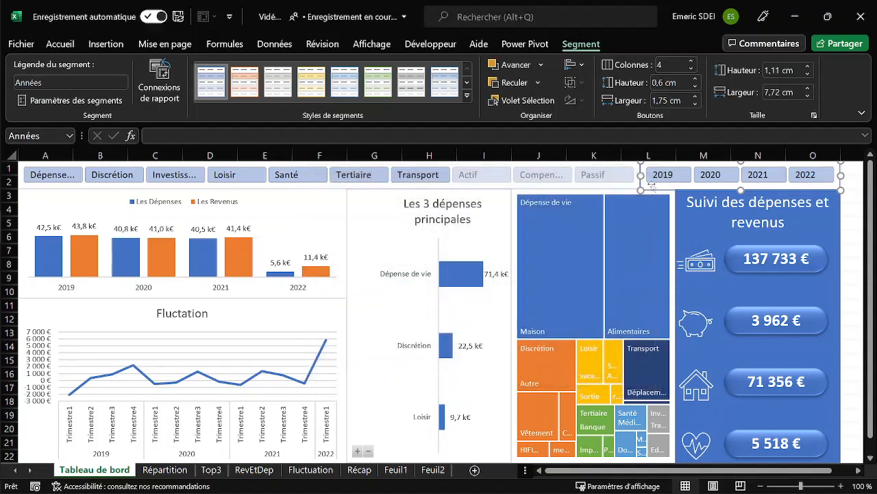
Test the Années slicer by filtering the dashboard on 2022, 2021 and 2020, and reselect all years from 2019 to 2022.
{"action": "left_click", "coordinate": [805, 175]}
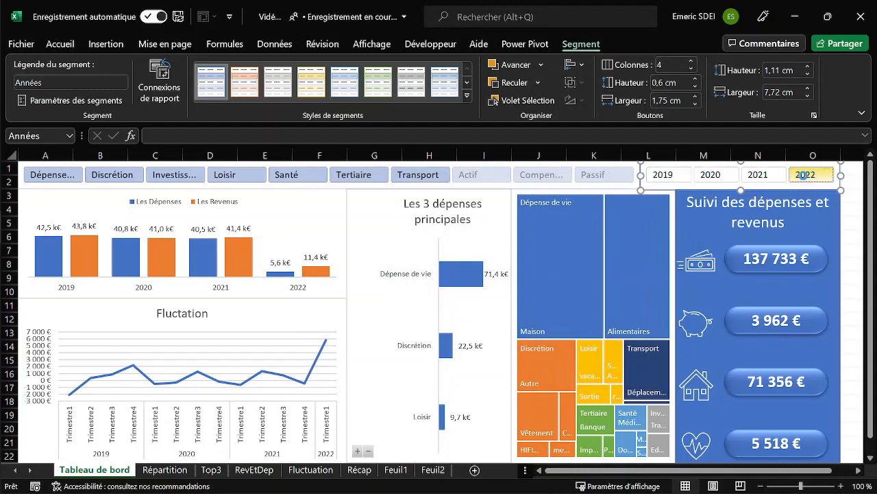
{"action": "left_click", "coordinate": [757, 175]}
{"action": "left_click", "coordinate": [726, 176]}
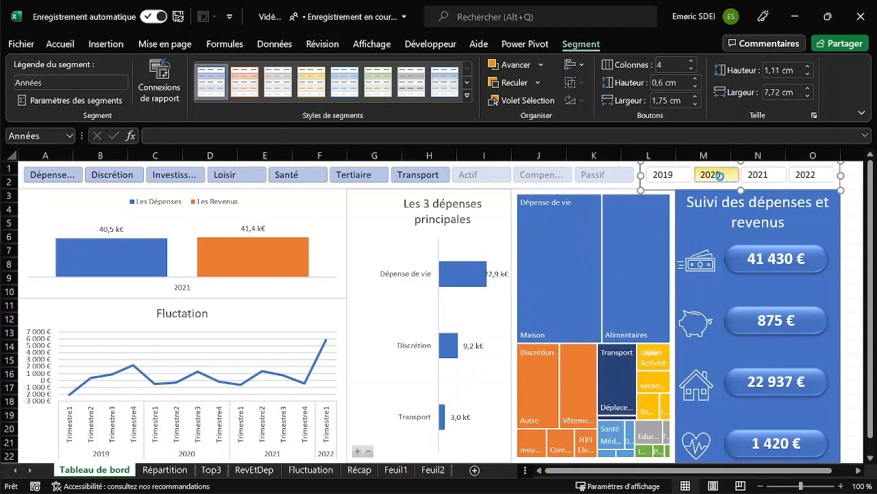
{"action": "left_click_drag", "start_coordinate": [672, 177], "coordinate": [809, 177]}
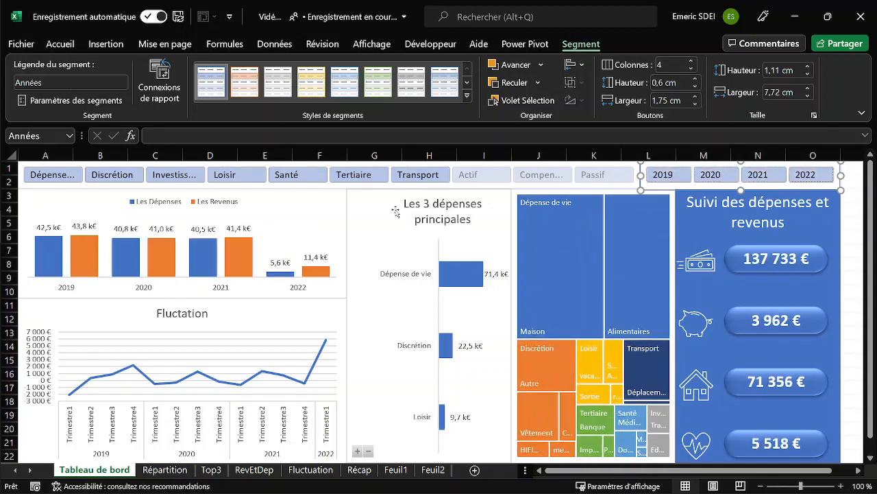
Connect the Catégorie slicer to the Répartition and RevEtDep pivot tables and disconnect it from Top3.
{"action": "right_click", "coordinate": [447, 187]}
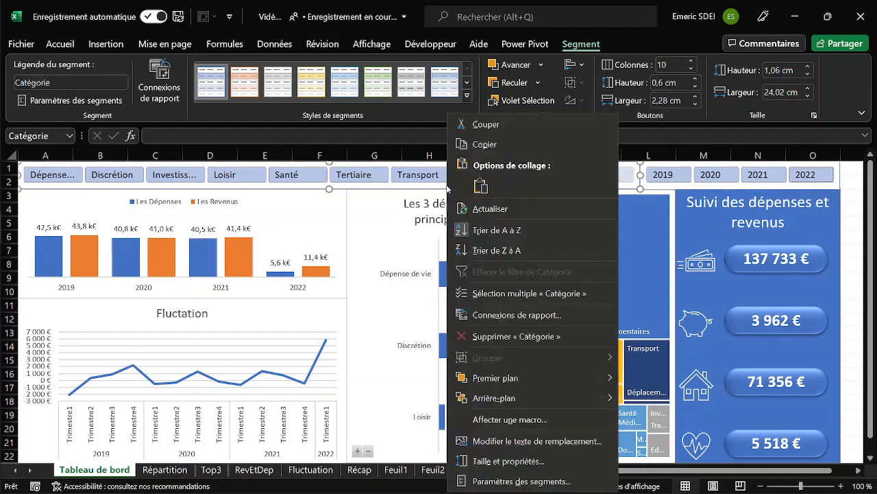
{"action": "left_click", "coordinate": [511, 316]}
{"action": "left_click_drag", "start_coordinate": [486, 275], "coordinate": [656, 318]}
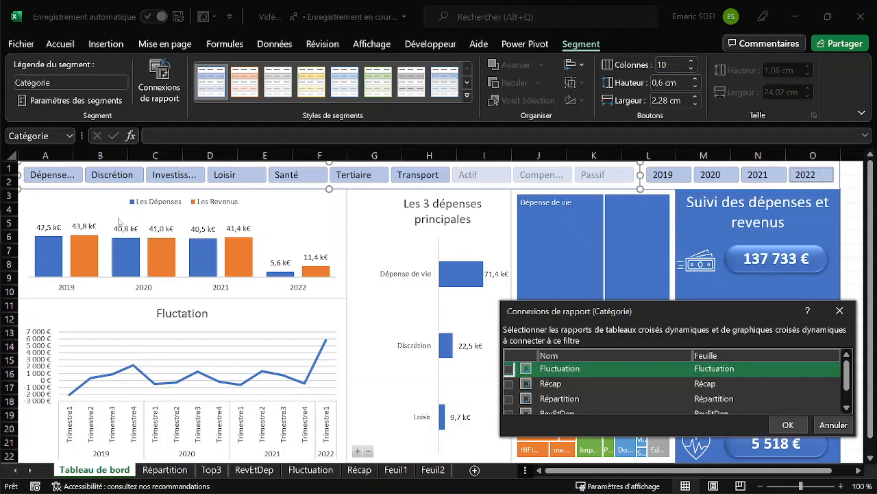
{"action": "left_click_drag", "start_coordinate": [614, 309], "coordinate": [535, 232]}
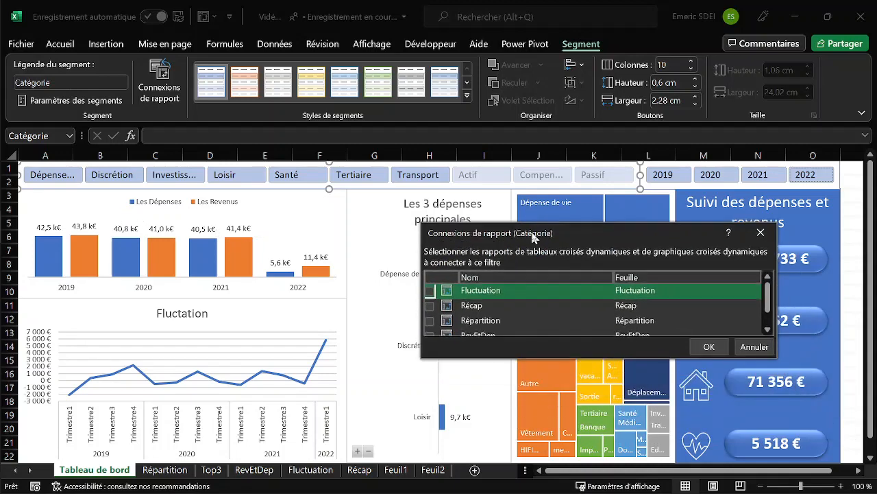
{"action": "left_click", "coordinate": [430, 305]}
{"action": "left_click", "coordinate": [429, 321]}
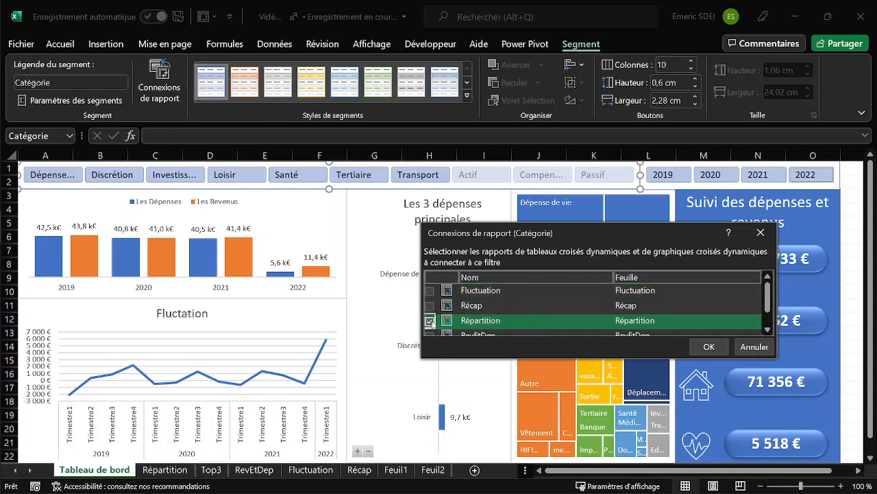
{"action": "scroll", "coordinate": [587, 310], "scroll_direction": "down", "scroll_amount": 1}
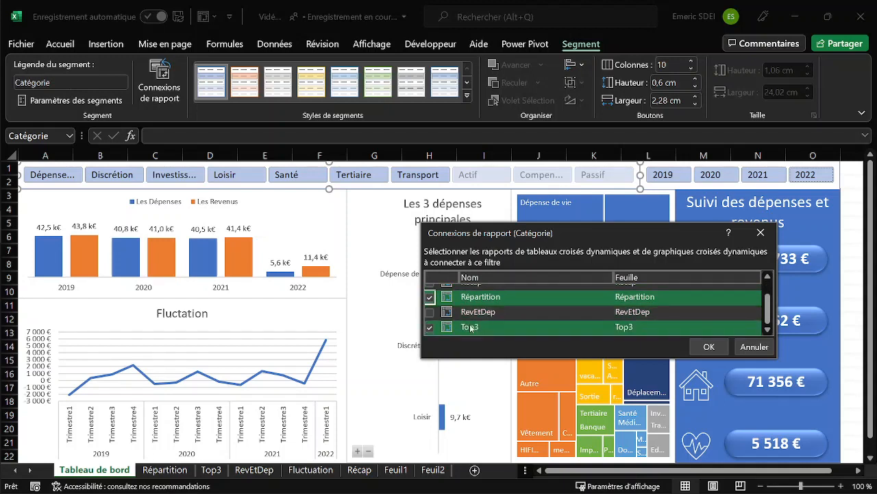
{"action": "left_click", "coordinate": [430, 313]}
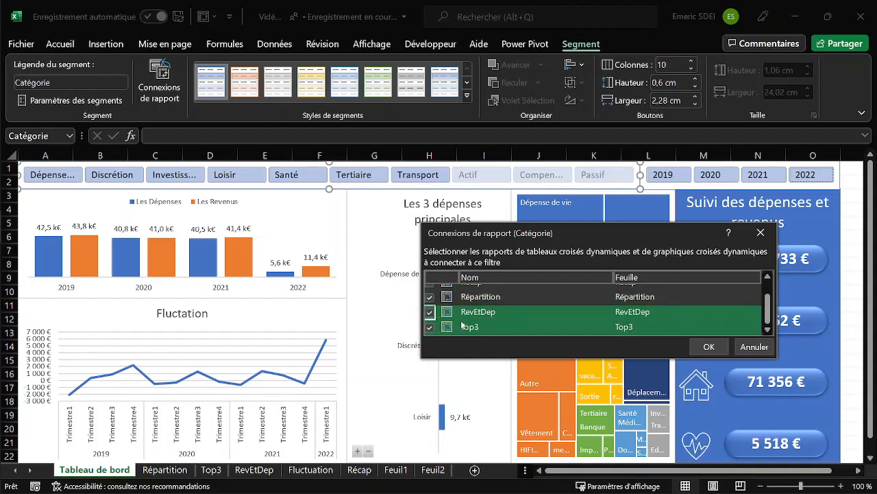
{"action": "left_click", "coordinate": [430, 327]}
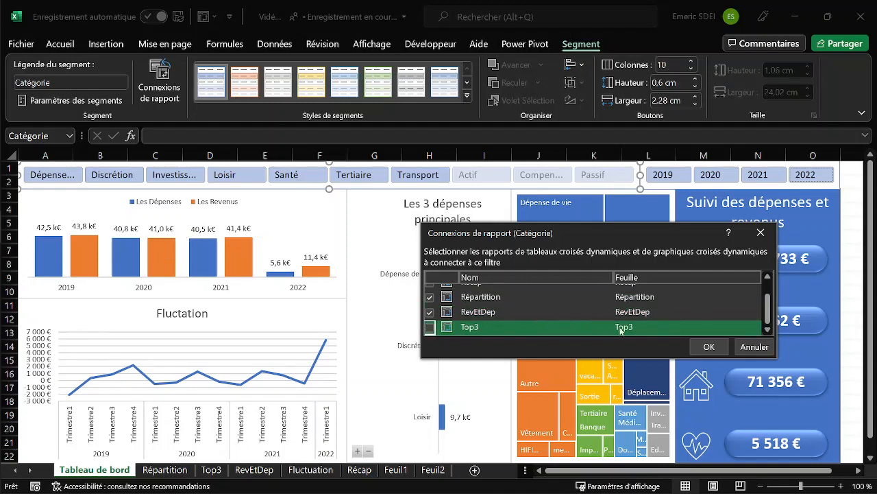
{"action": "left_click", "coordinate": [709, 347]}
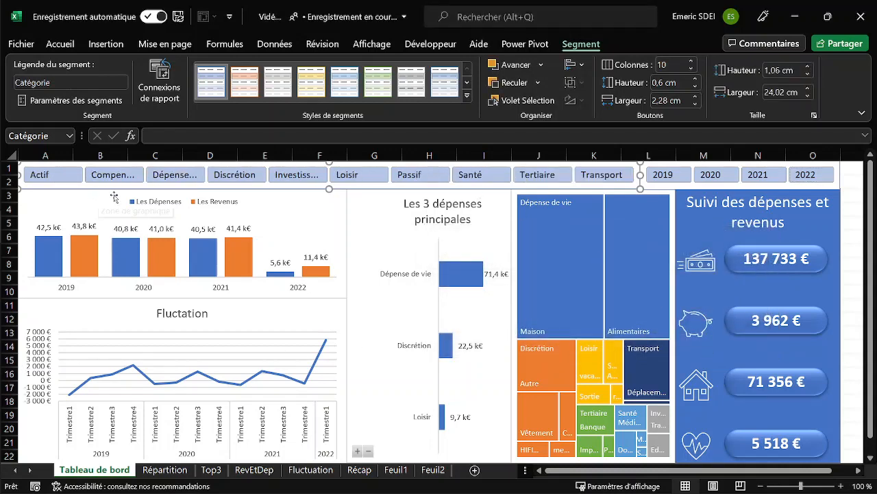
Test the Catégorie slicer on single categories from Actif through Passif, reselect all categories and deselect the slicer.
{"action": "left_click", "coordinate": [55, 178]}
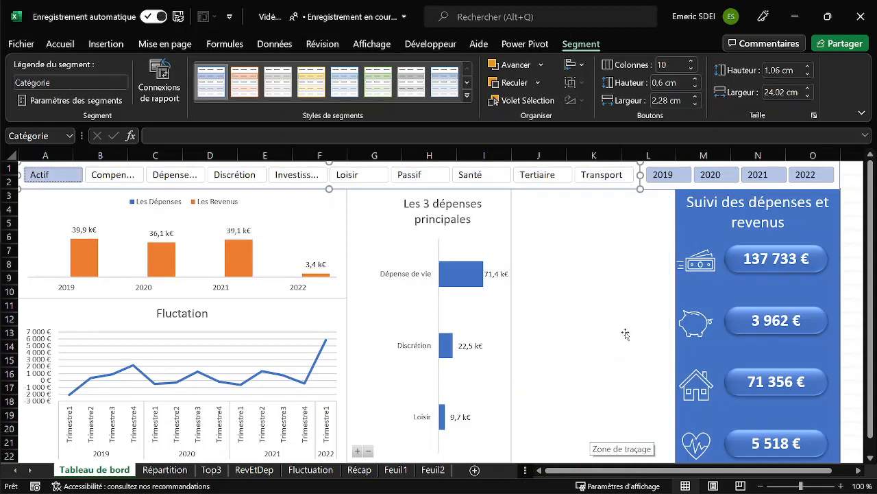
{"action": "left_click", "coordinate": [175, 174]}
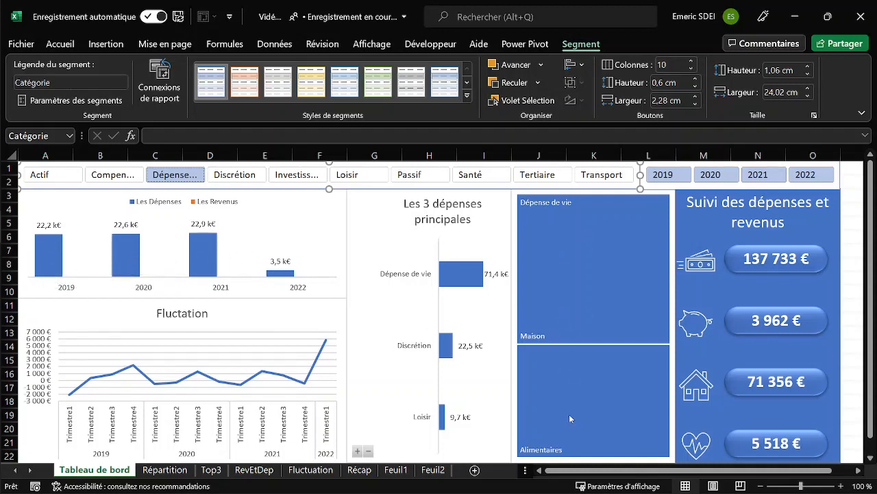
{"action": "left_click", "coordinate": [247, 182]}
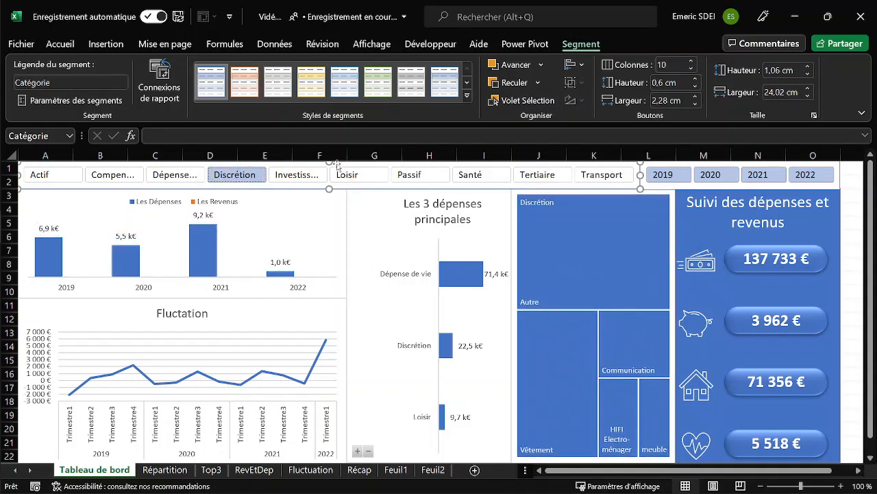
{"action": "left_click", "coordinate": [313, 178]}
{"action": "left_click", "coordinate": [349, 180]}
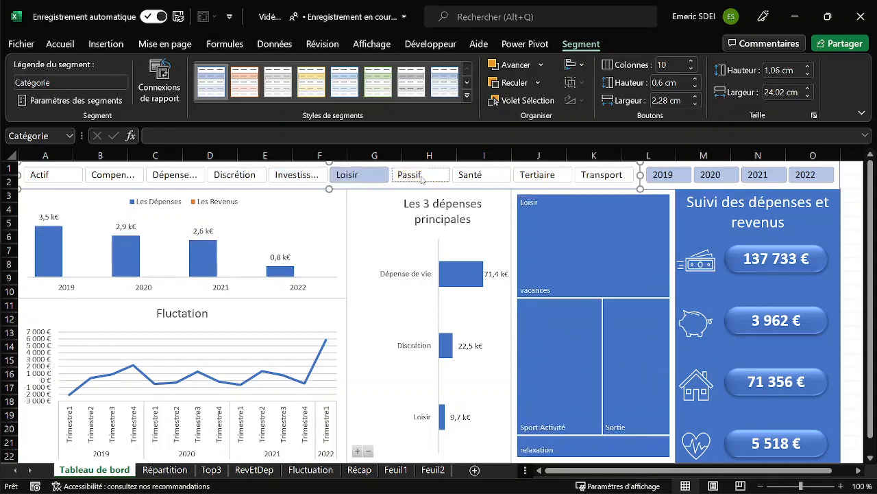
{"action": "left_click", "coordinate": [423, 179]}
{"action": "left_click_drag", "start_coordinate": [603, 179], "coordinate": [56, 178]}
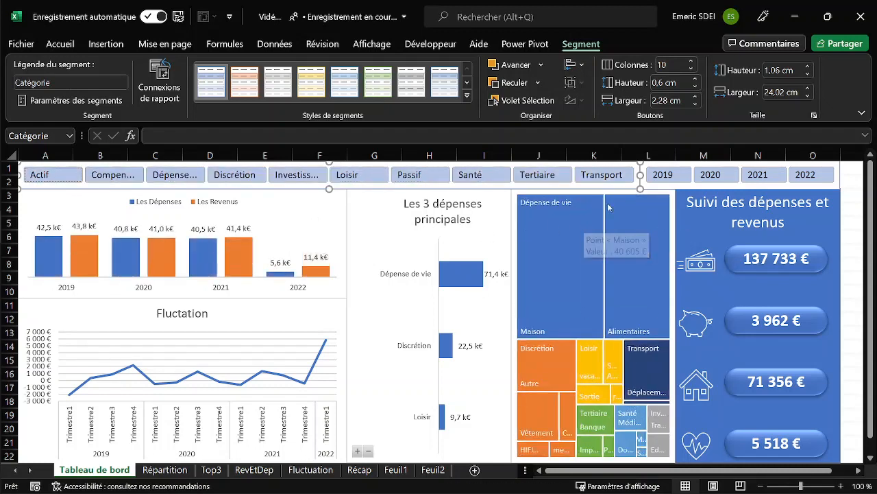
{"action": "left_click", "coordinate": [853, 181]}
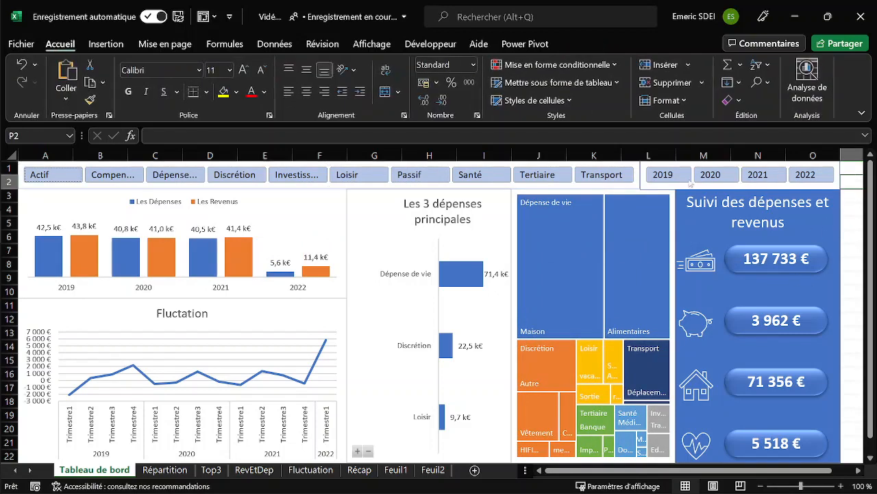
Hide the dashboard sheet's gridlines and change the workbook's theme colours to a blue and olive-green palette.
{"action": "left_click", "coordinate": [371, 47]}
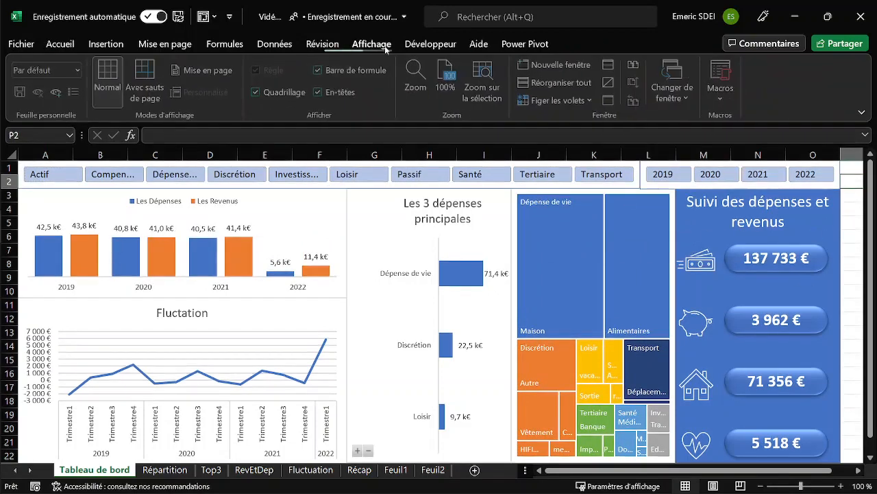
{"action": "left_click", "coordinate": [267, 95]}
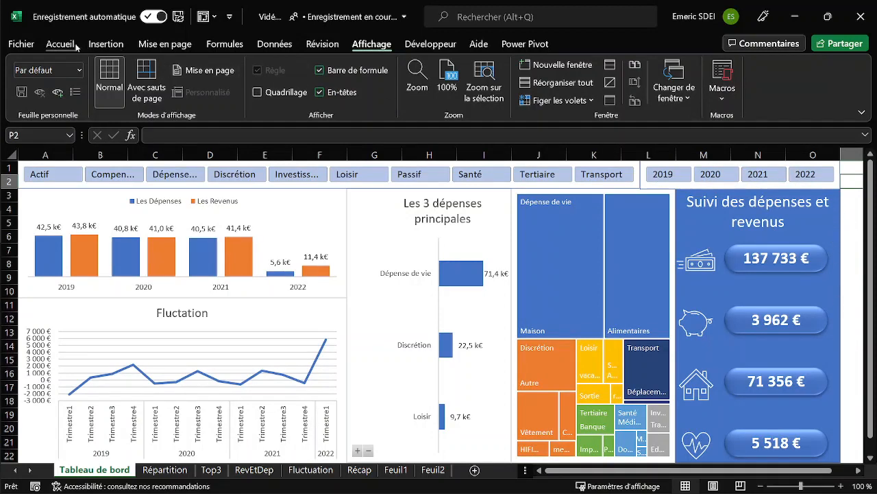
{"action": "left_click", "coordinate": [170, 45]}
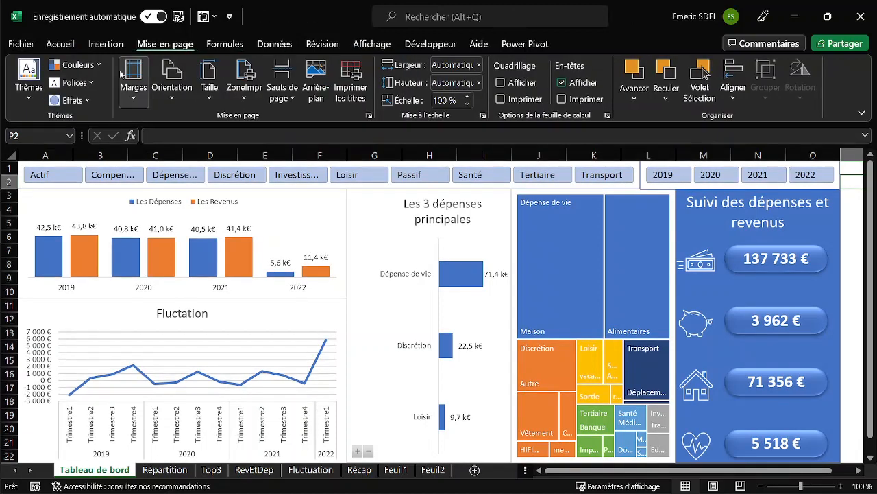
{"action": "left_click", "coordinate": [96, 64]}
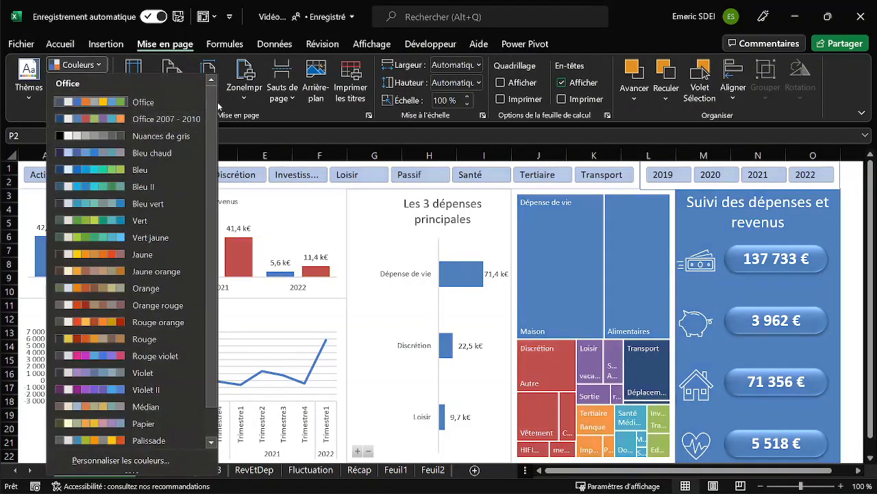
{"action": "left_click_drag", "start_coordinate": [212, 112], "coordinate": [213, 143]}
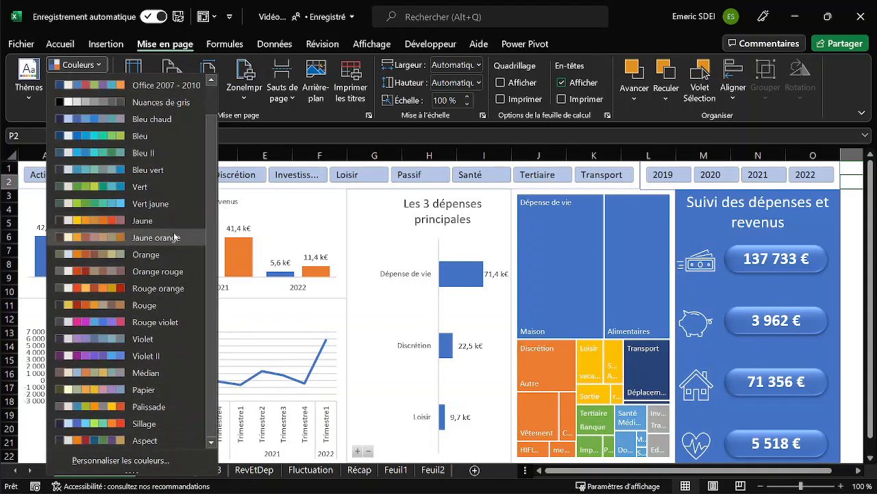
{"action": "key", "text": "Escape"}
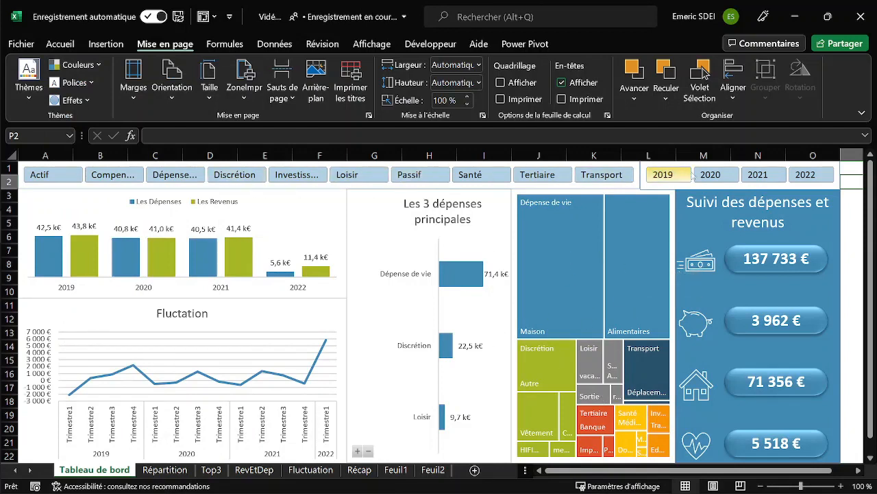
Filter the dashboard on 2022, expand the Les 3 dépenses principales chart to subcategories, check 2021 and reselect 2019 to 2022.
{"action": "left_click", "coordinate": [803, 176]}
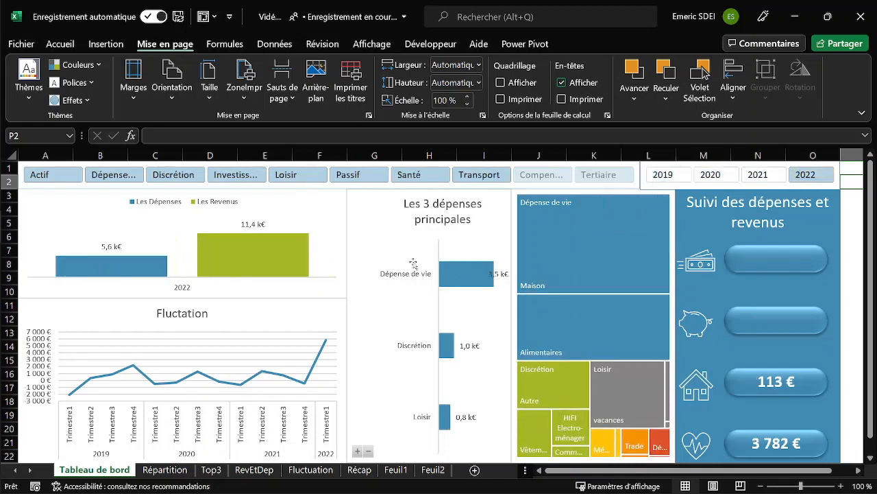
{"action": "left_click", "coordinate": [359, 452]}
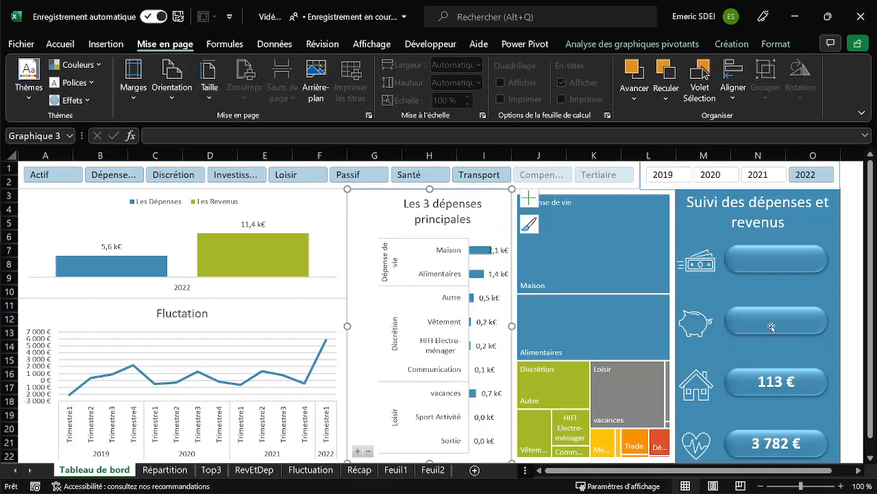
{"action": "left_click", "coordinate": [758, 175]}
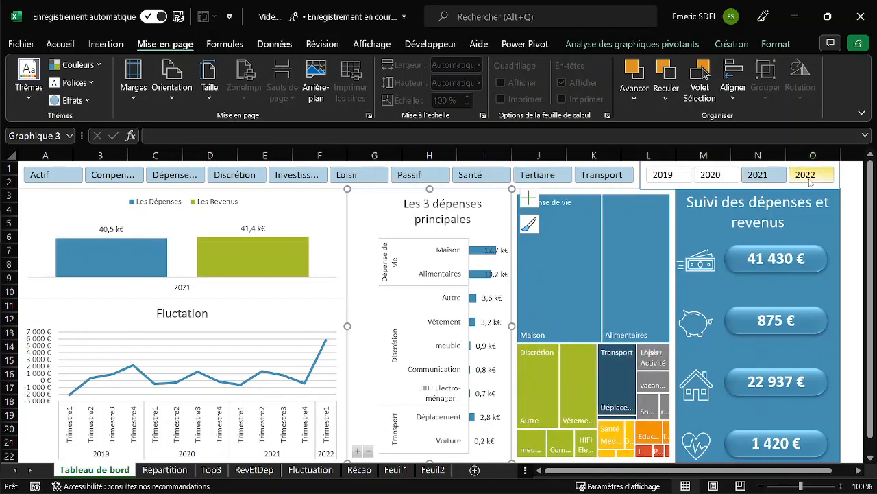
{"action": "left_click_drag", "start_coordinate": [810, 180], "coordinate": [673, 180]}
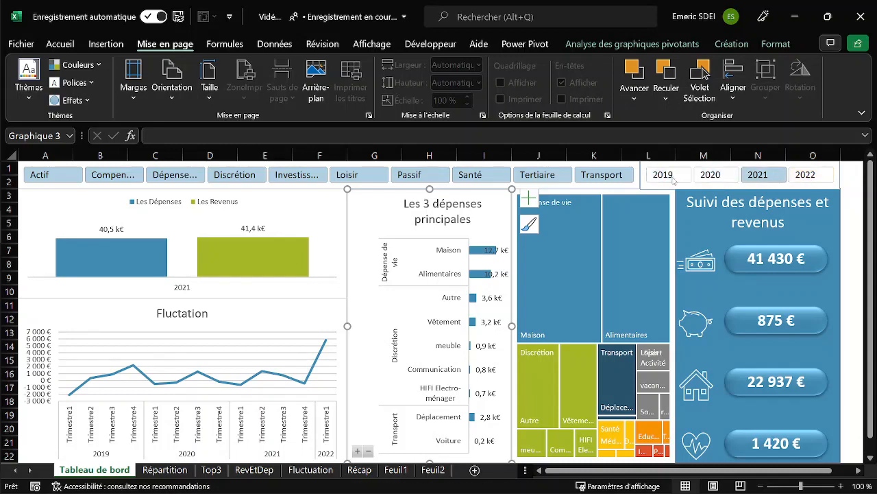